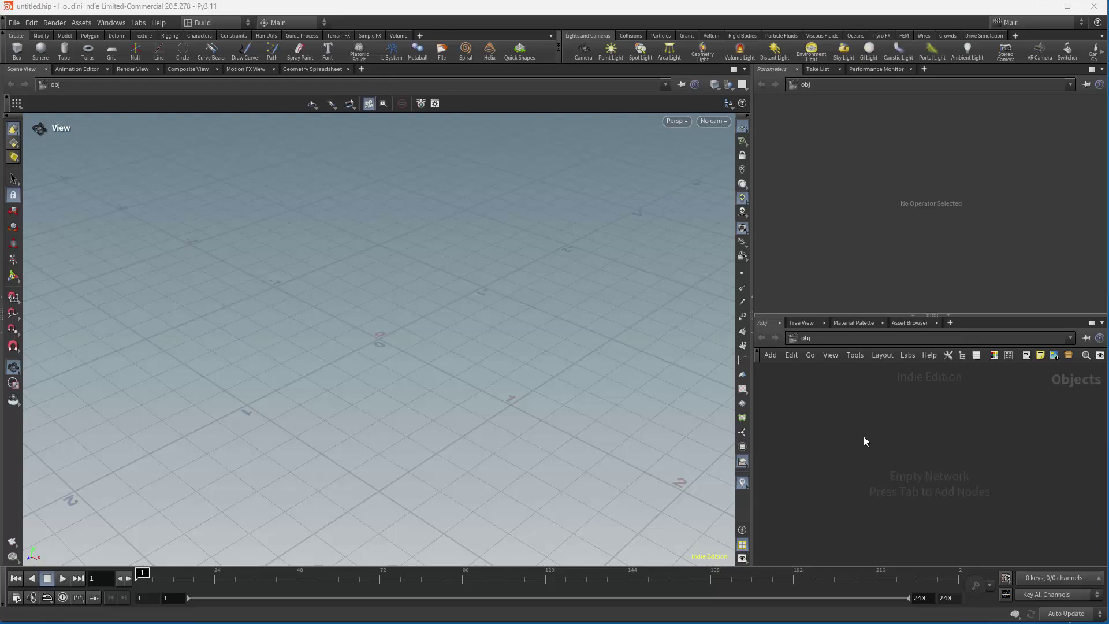
Step: Add a new Geometry object to the object-level network
key(Tab)
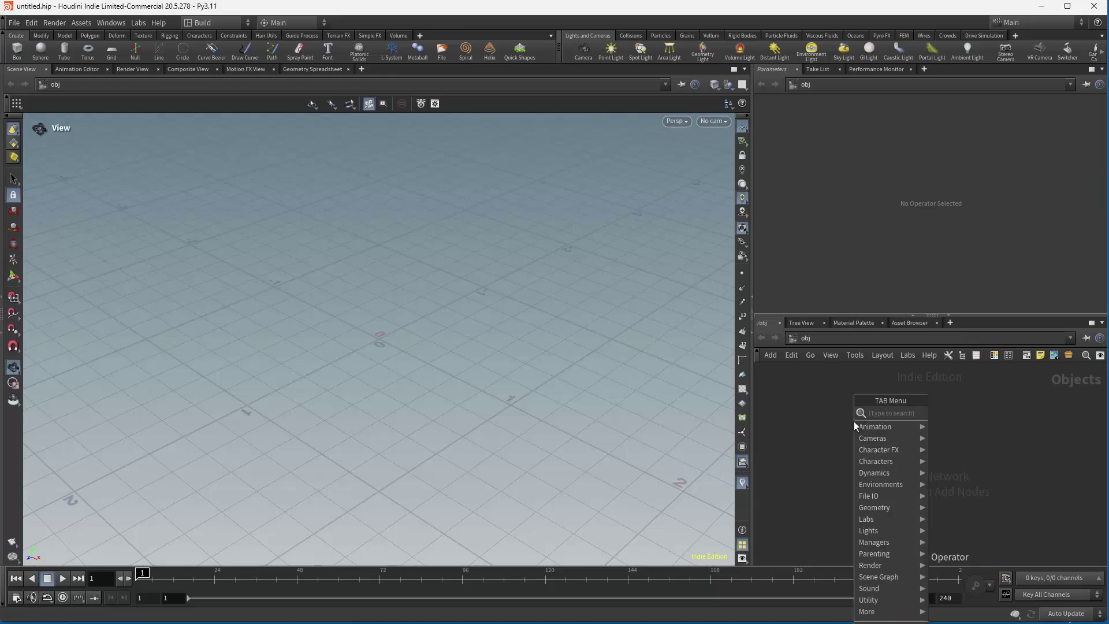
text(geo)
key(Return)
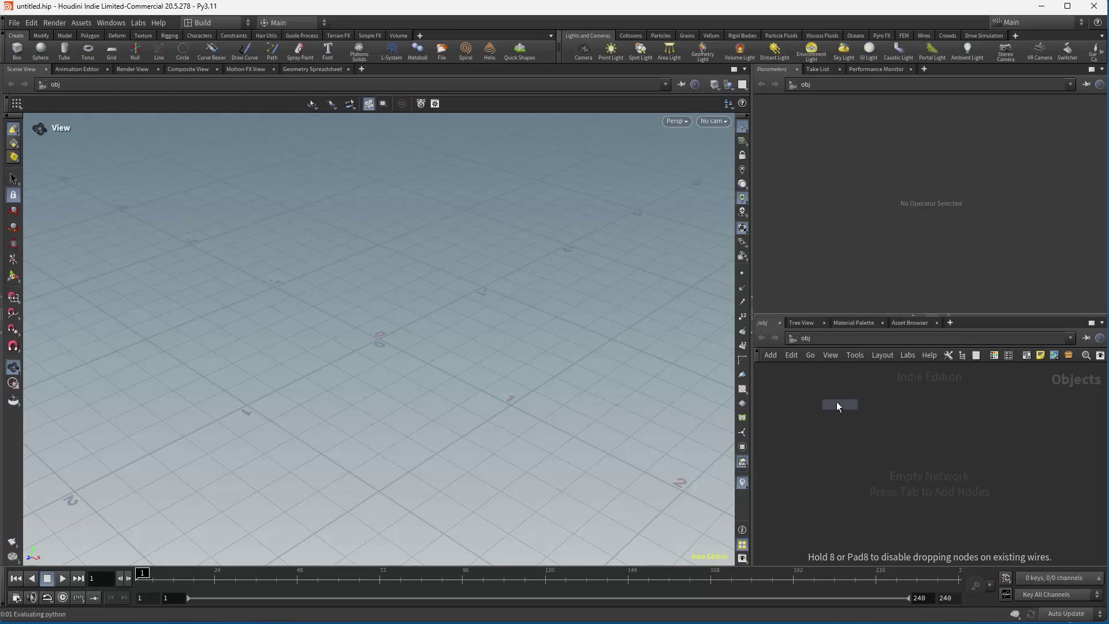
click(834, 402)
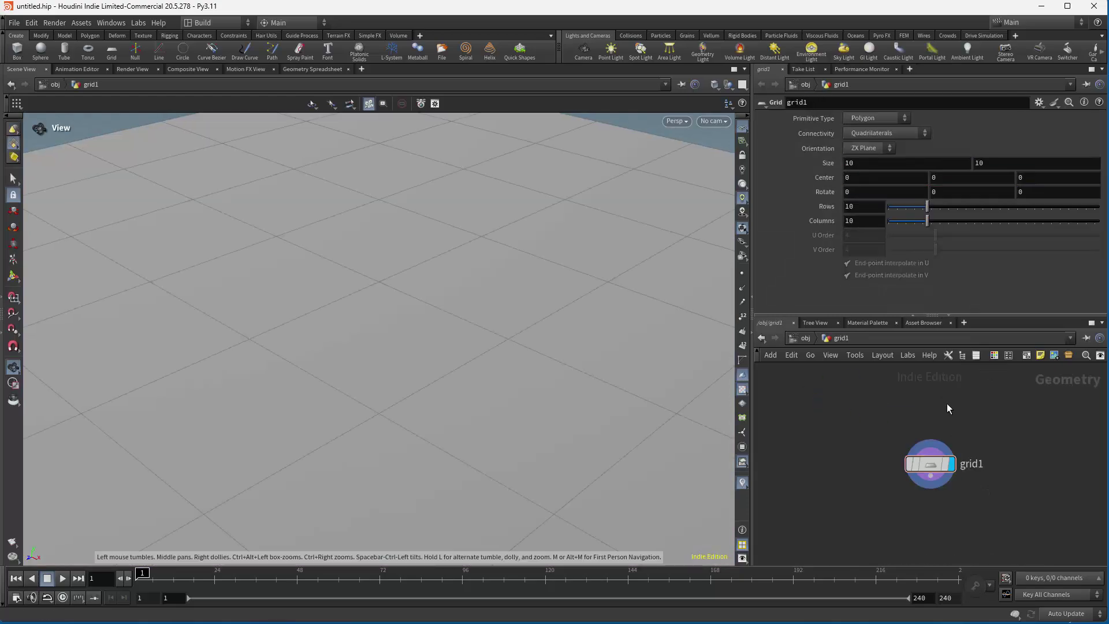
Step: Inside it, add a second Grid node, grid2, and arrange it beside grid1
key(Tab)
text(gri)
key(Return)
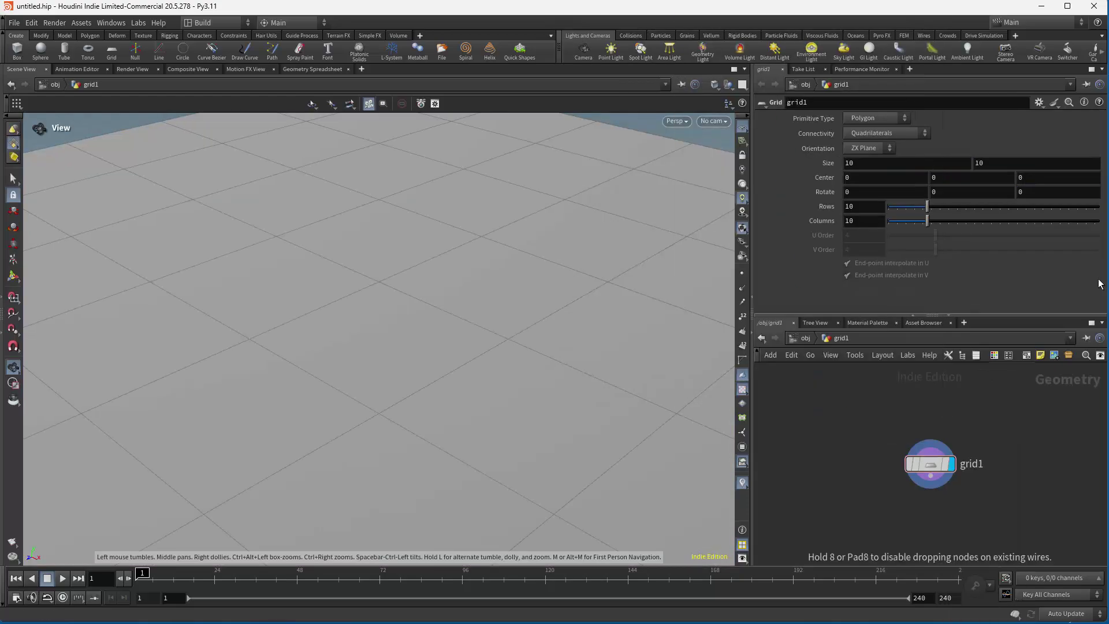
click(1026, 462)
drag(935, 460, 842, 406)
drag(1009, 449, 995, 422)
Step: Add copytopoints1 below the grids, with grid1 as geometry and grid2 as target points
key(Tab)
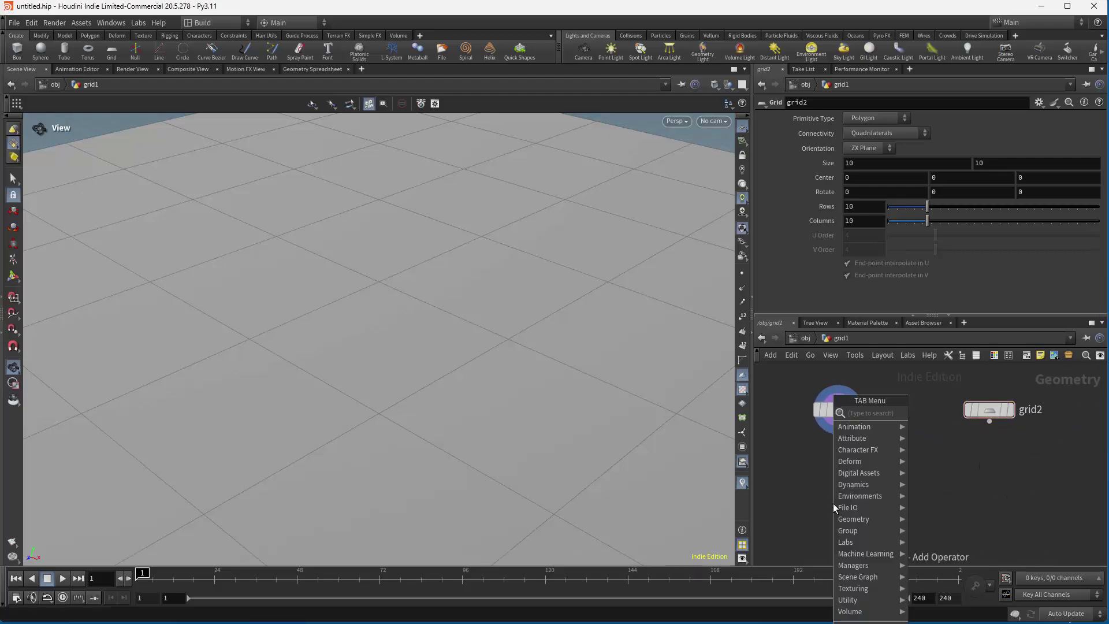
text(copy)
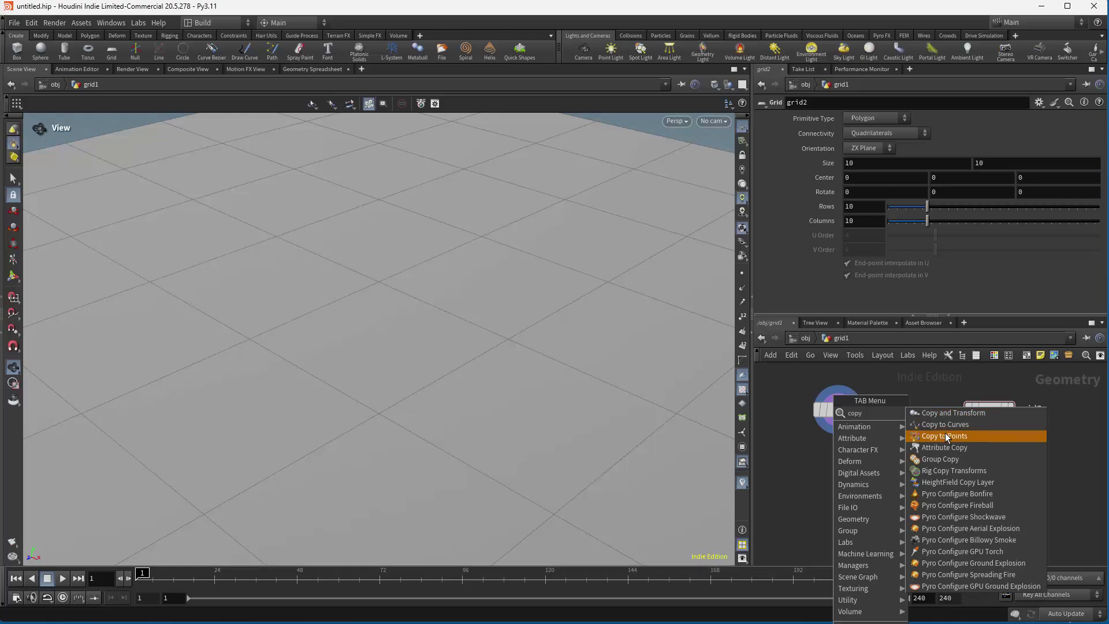
click(953, 436)
click(843, 486)
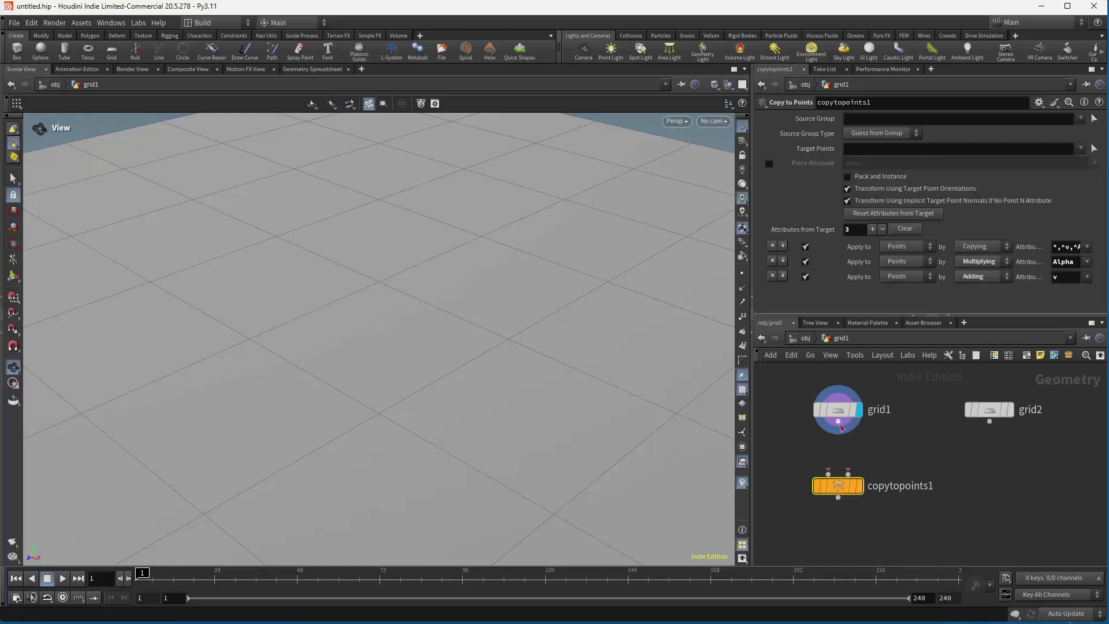
click(838, 422)
click(830, 475)
click(848, 474)
click(989, 422)
Step: Insert scatter1 on grid2's wire directly below grid2
key(Tab)
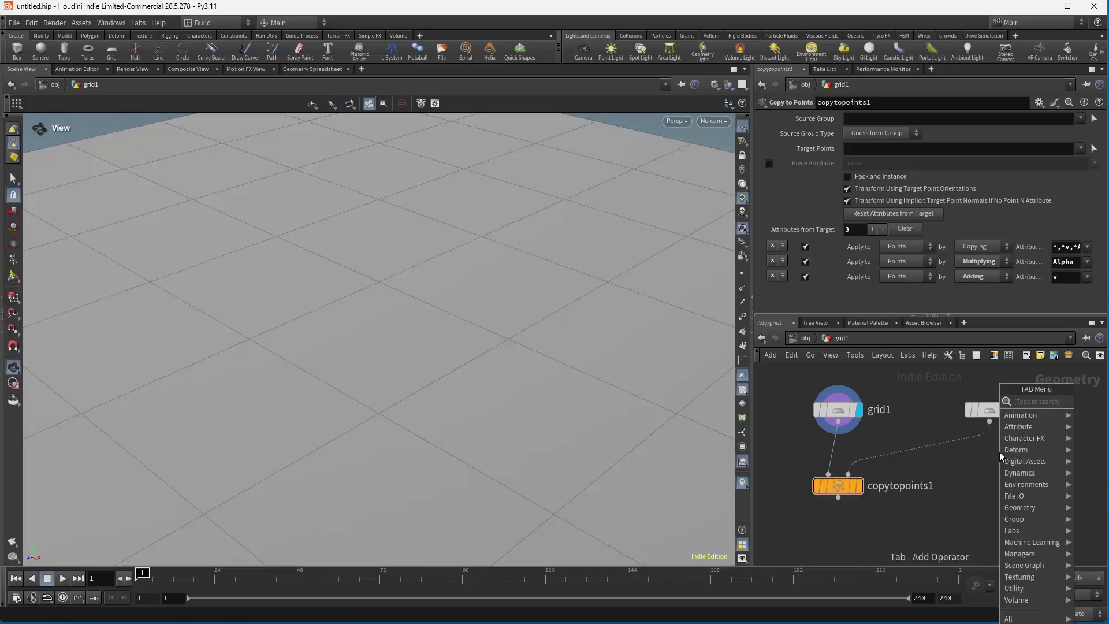
text(scatter)
key(Return)
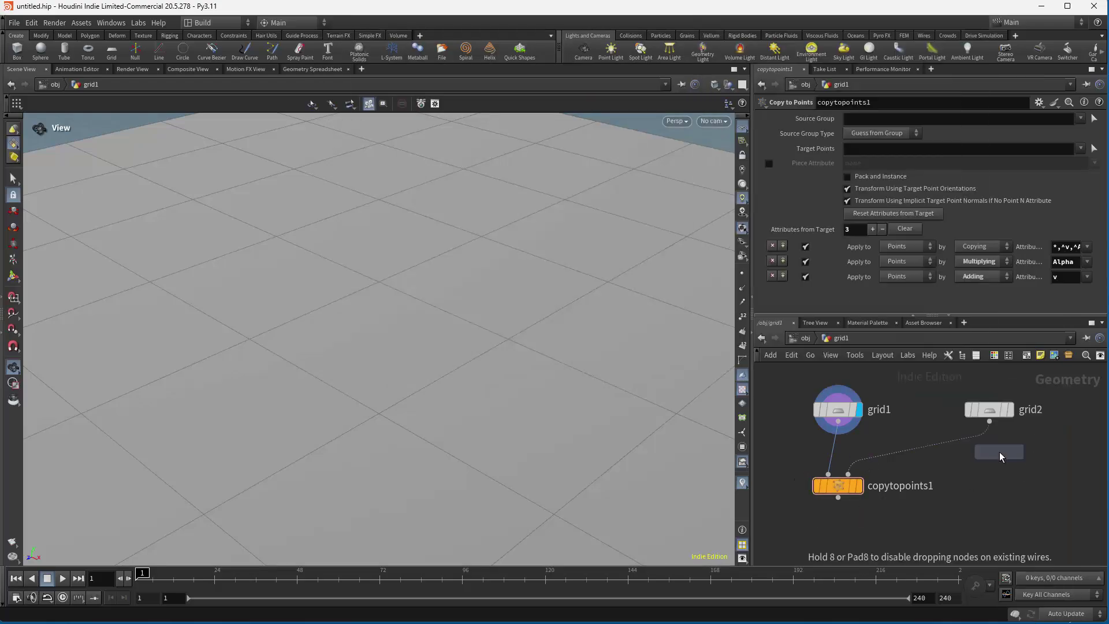
click(939, 456)
drag(939, 456, 993, 460)
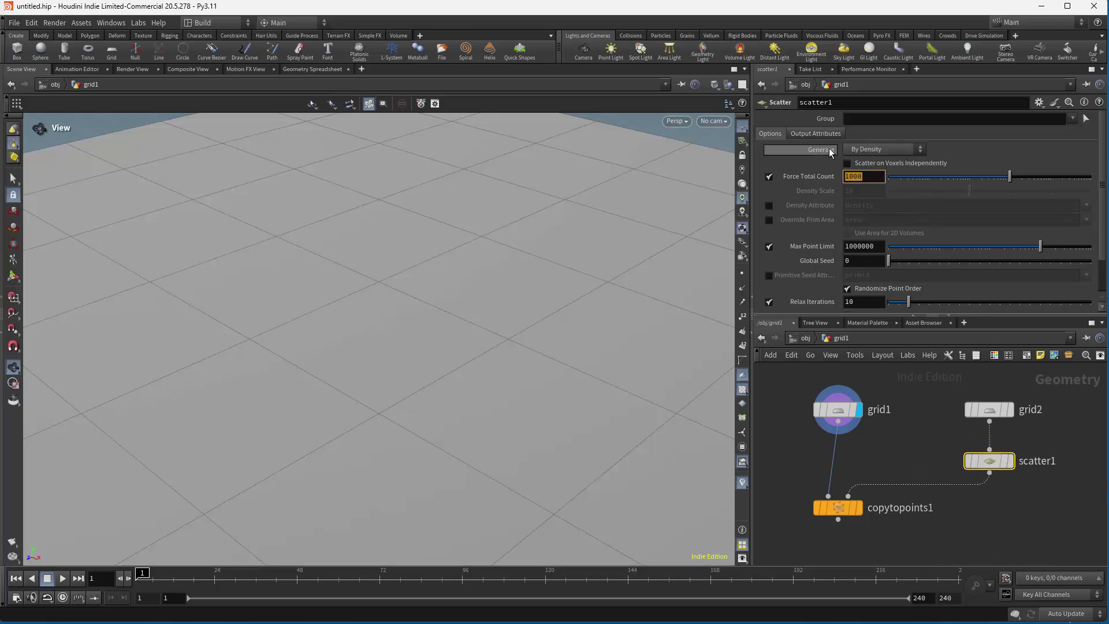
Step: Set grid1 to Size 1 by 1 with 2 rows and 2 columns
click(838, 410)
click(854, 165)
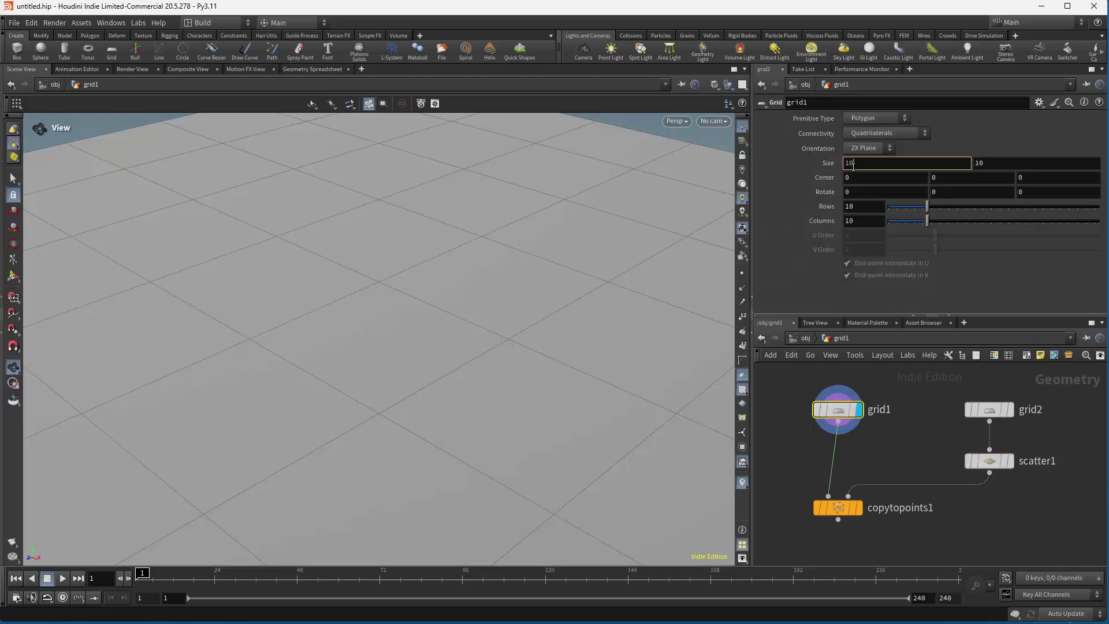
click(1005, 168)
key(BackSpace)
key(Return)
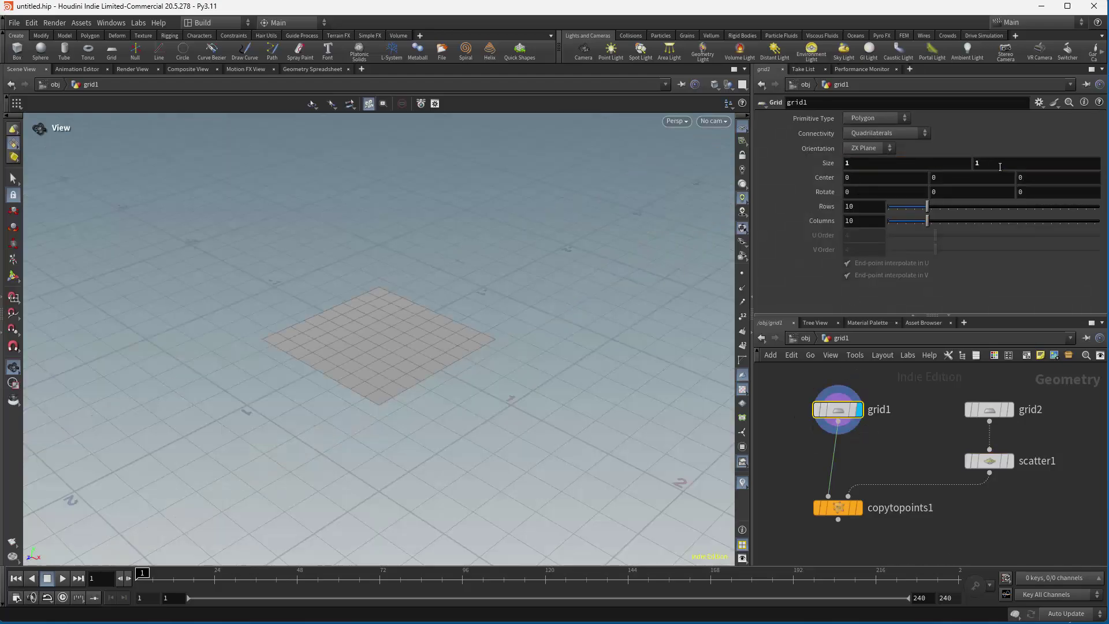
double_click(853, 207)
text(2)
double_click(855, 221)
text(2)
key(Return)
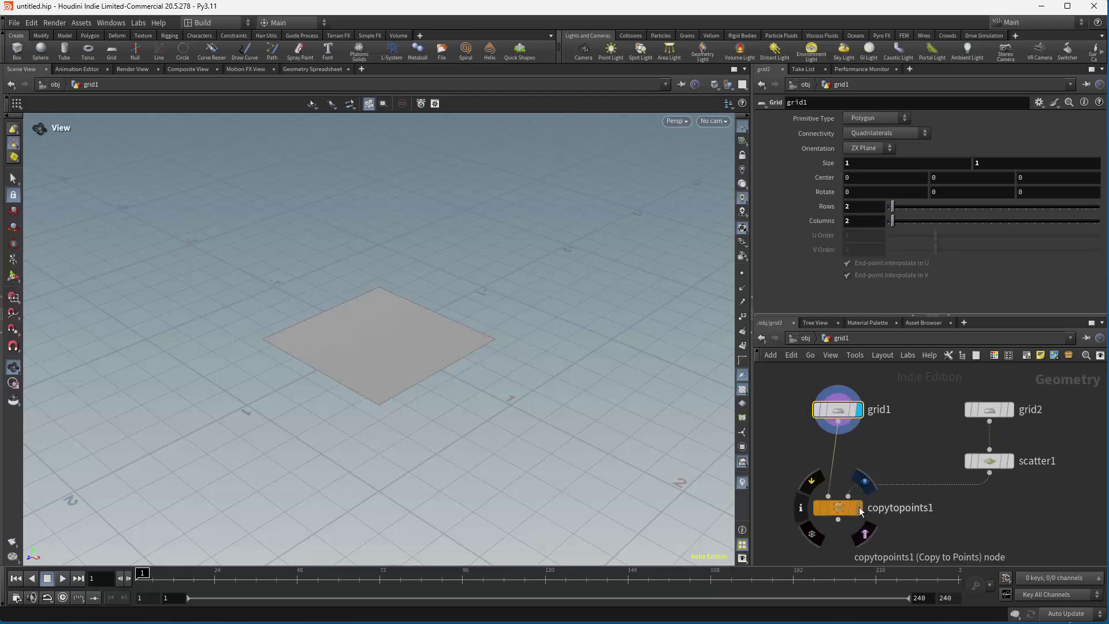
Step: Display copytopoints1's output to see the square tiles, and move copytopoints1 lower
click(859, 507)
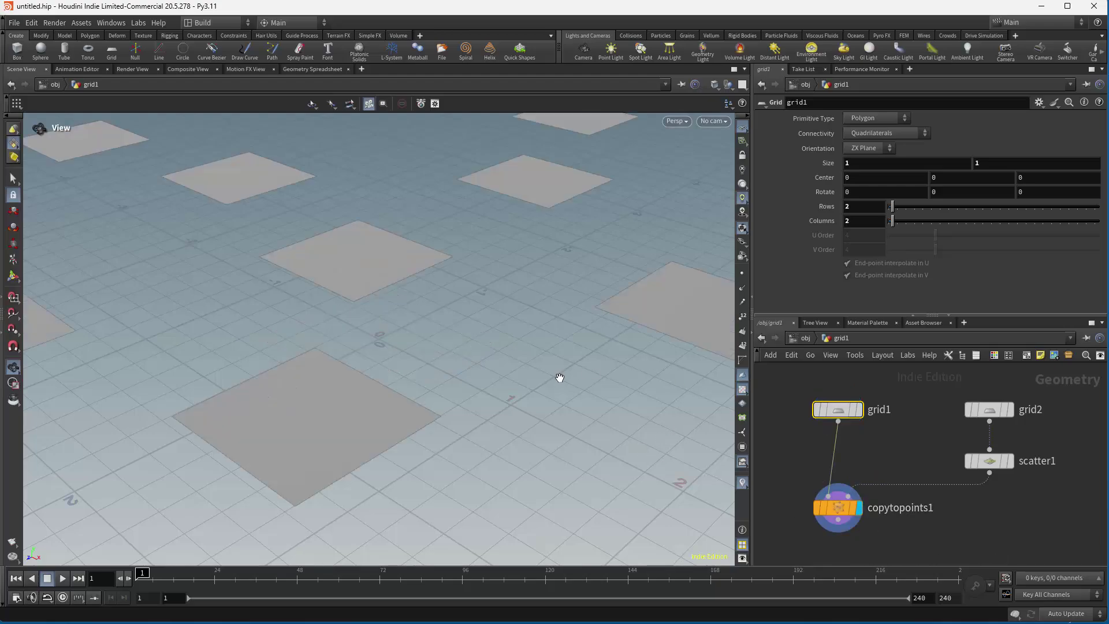
scroll(560, 376, down, 5)
scroll(581, 440, up, 1)
drag(582, 440, 610, 443)
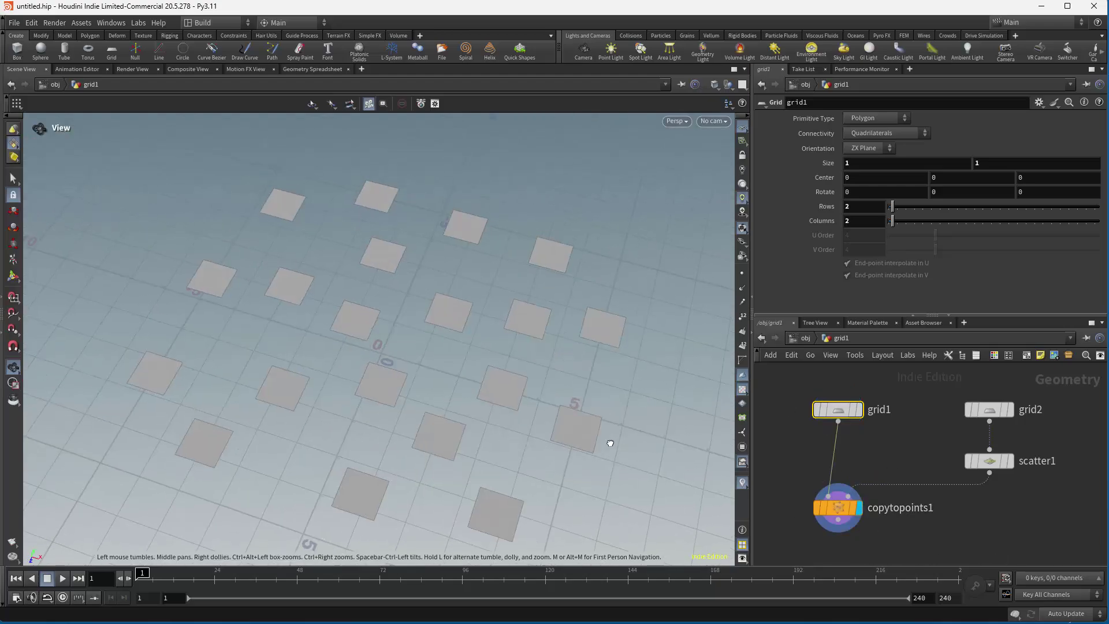
middle_drag(1032, 538, 990, 441)
drag(830, 414, 827, 484)
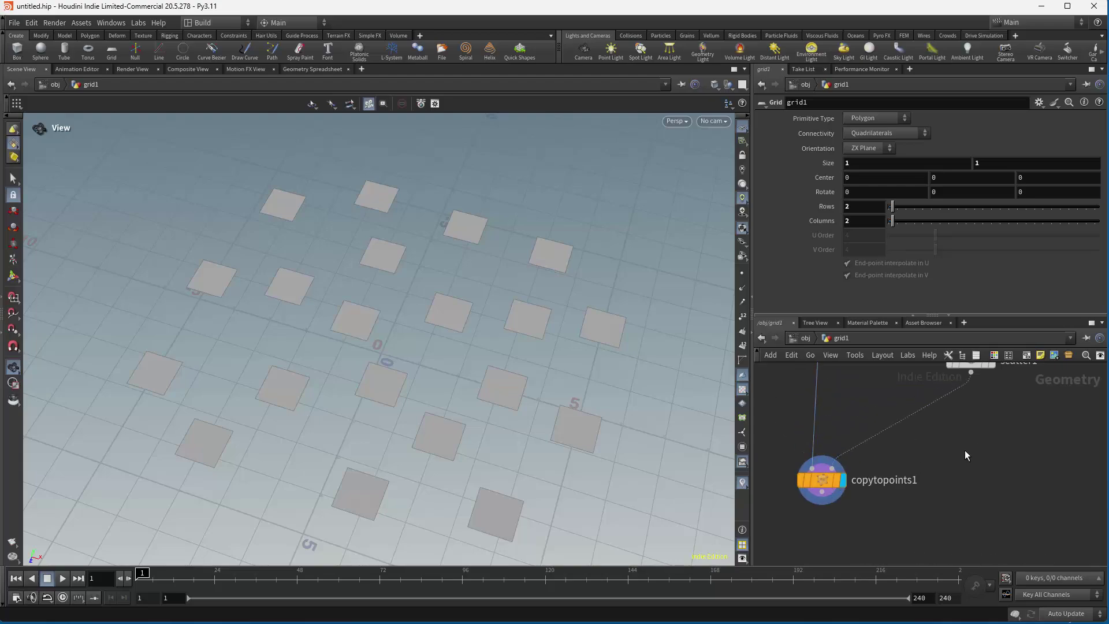
Step: Insert Attribute Randomize nodes between scatter1 and copytopoints1, colour randomizer Min Value 0.5
key(Tab)
text(attri)
key(Return)
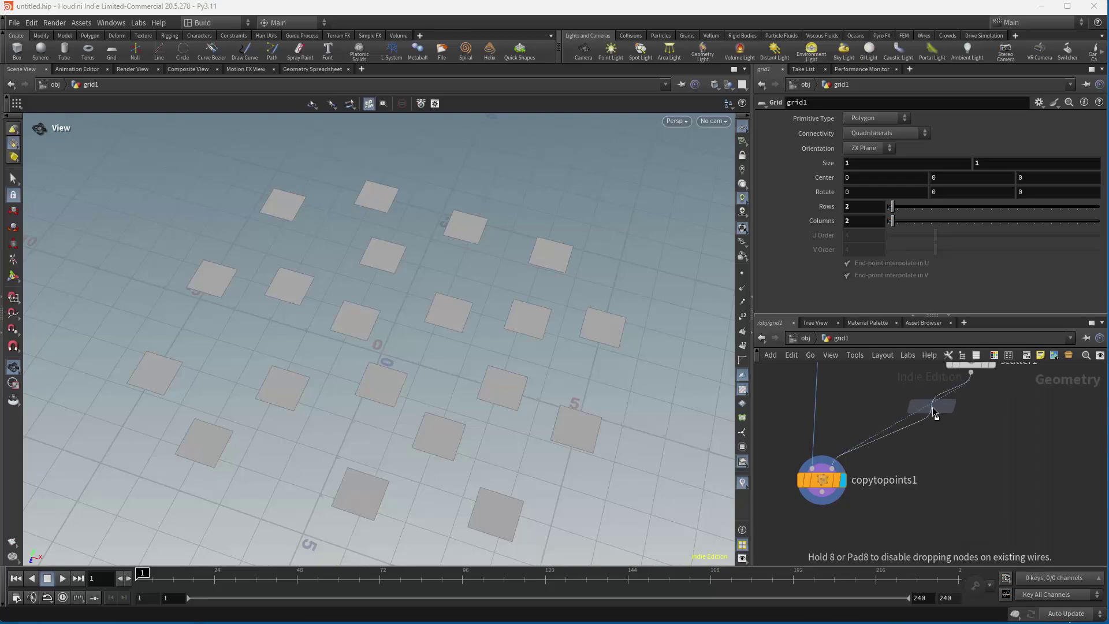
click(932, 408)
drag(934, 408, 962, 462)
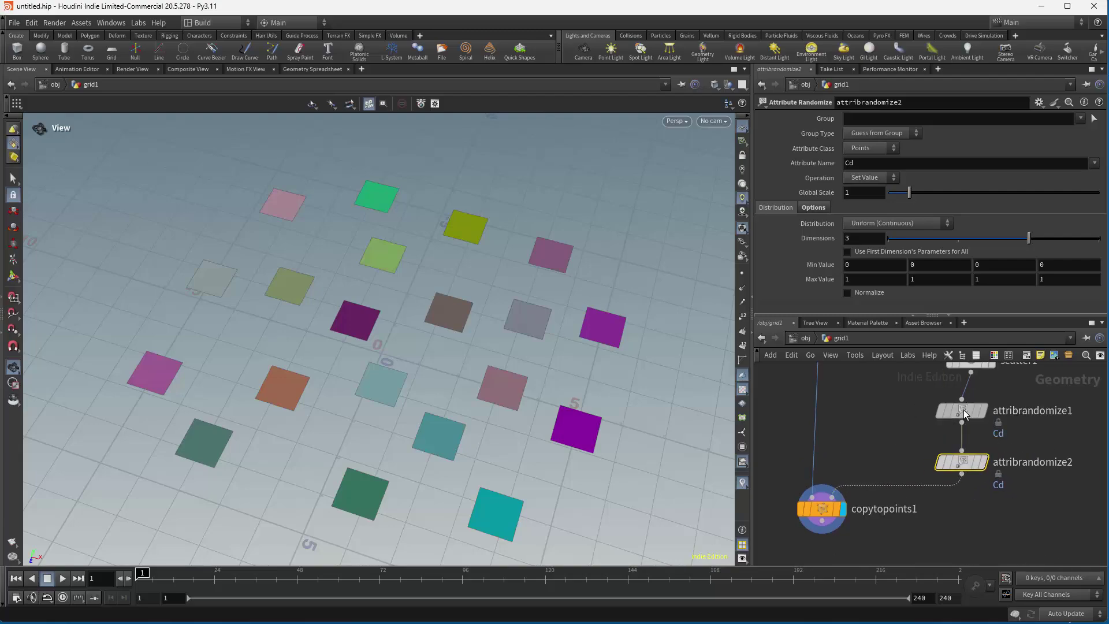
drag(964, 418, 964, 411)
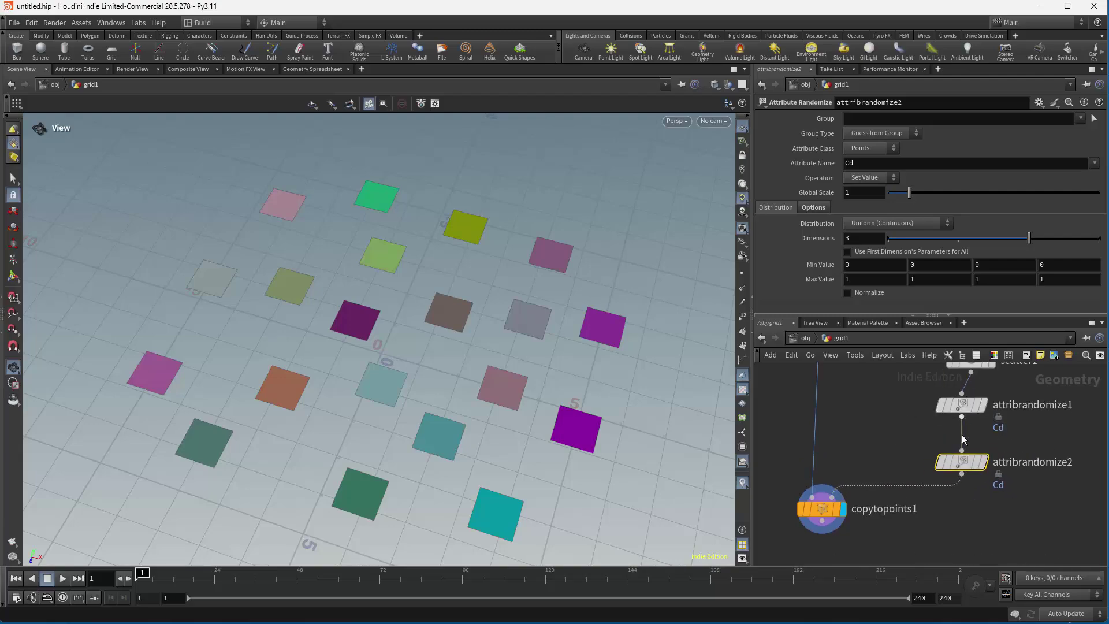
click(867, 265)
text(.5)
key(Return)
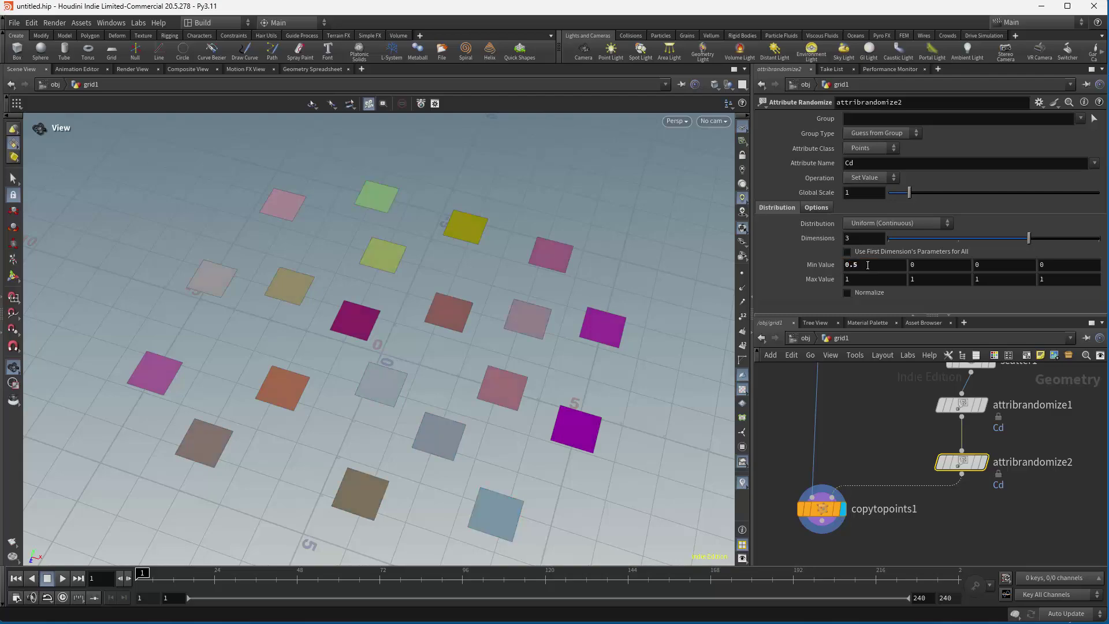
Step: Set attribrandomize1 to randomize pscale with Dimensions 1, Min 1 and Max 2
click(948, 406)
text(pscale)
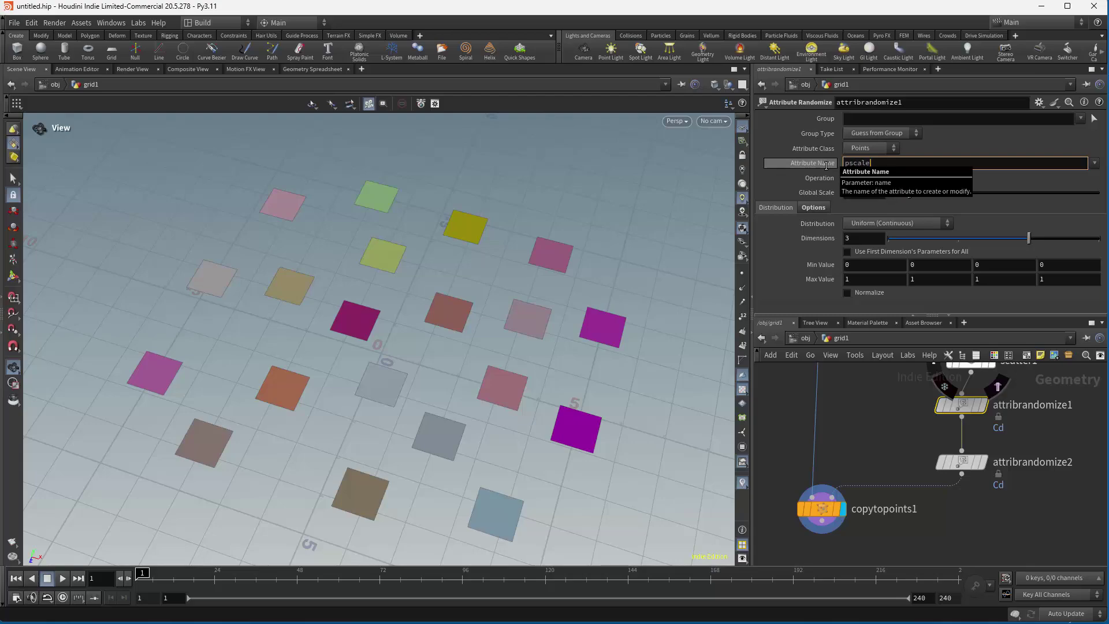
key(Return)
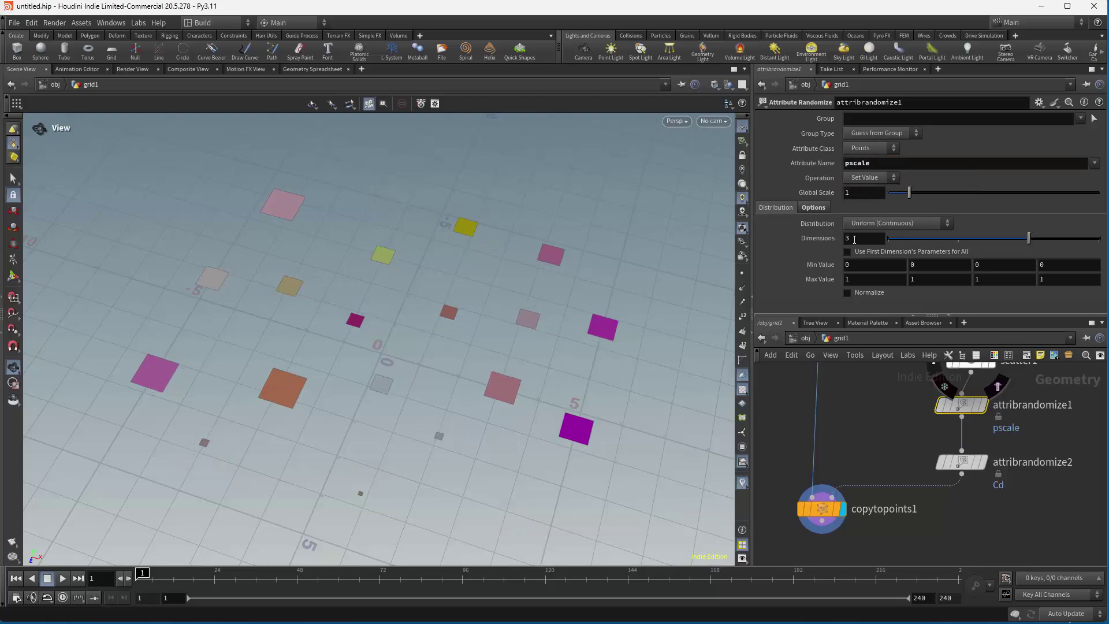
click(859, 237)
key(Tab)
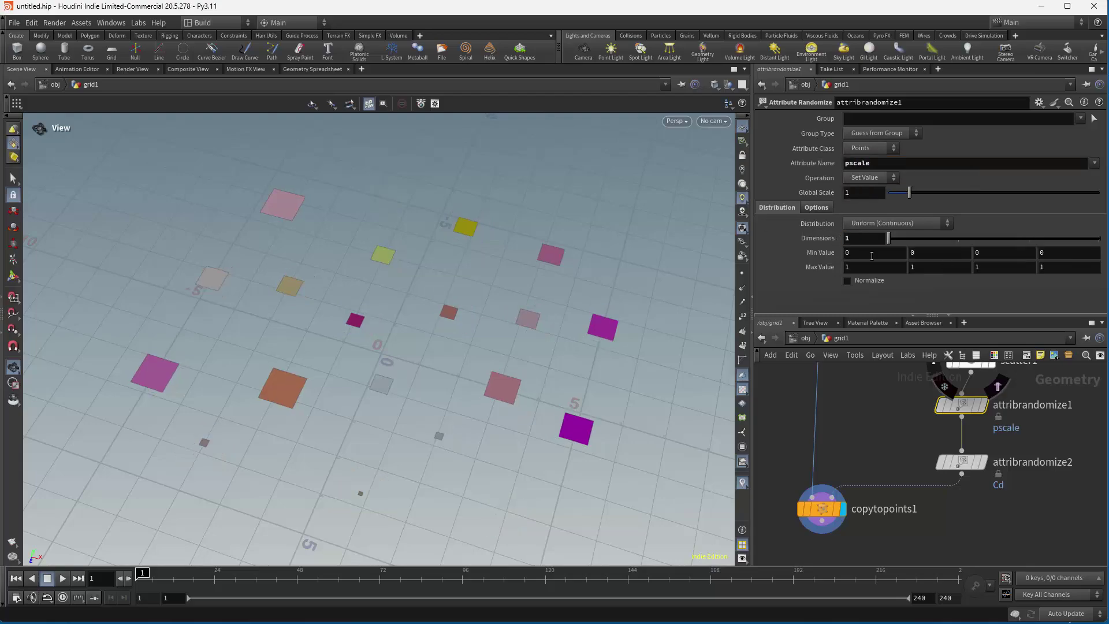
text(1)
key(Return)
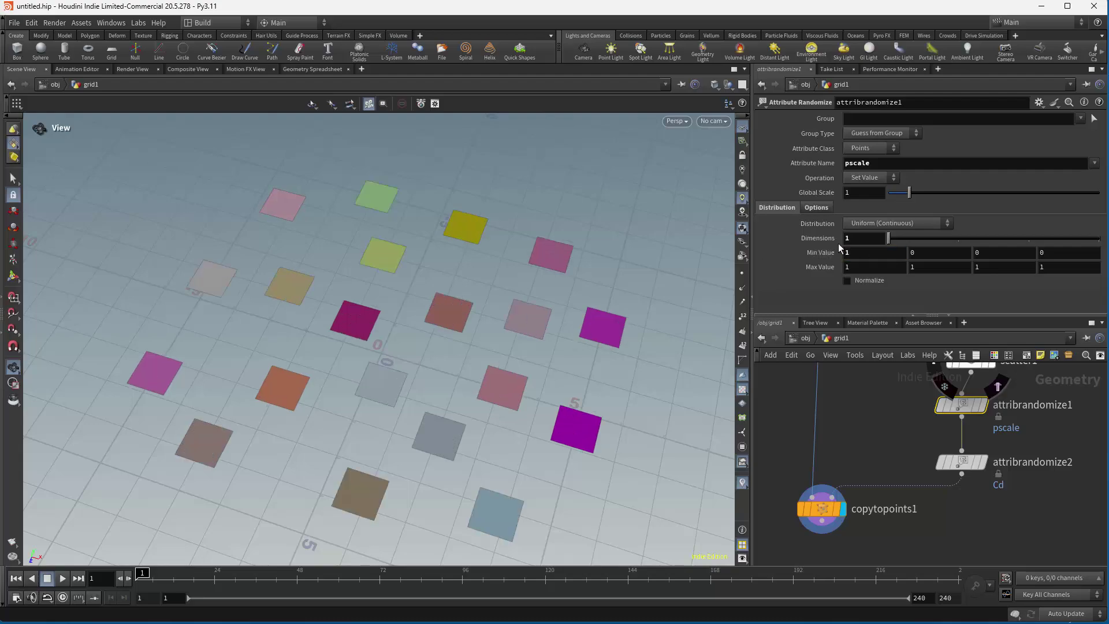
click(860, 269)
key(Return)
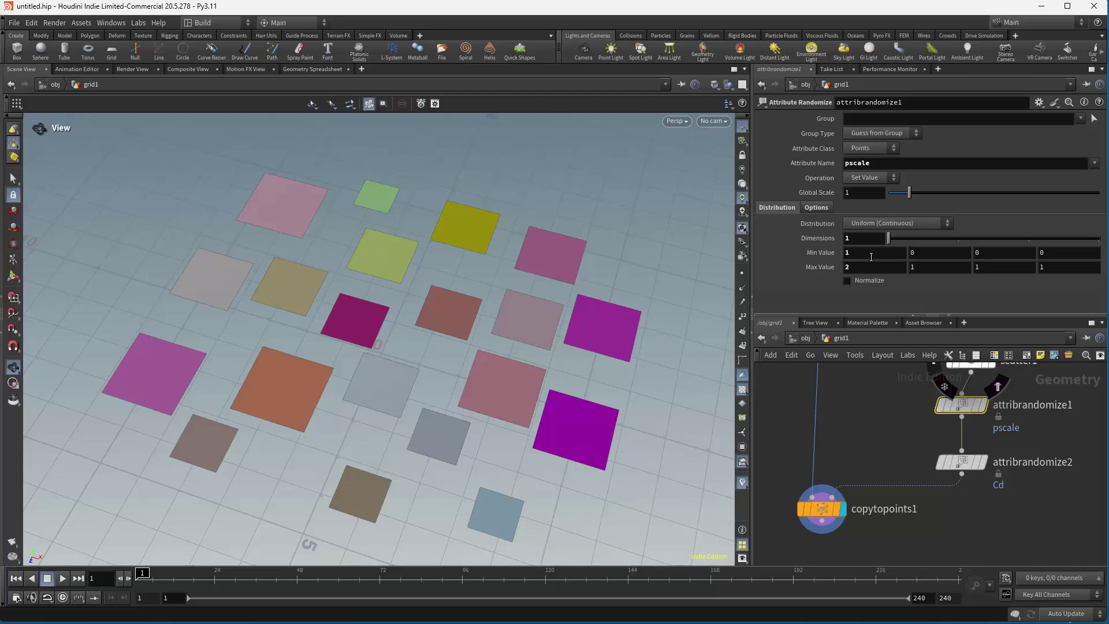
middle_drag(860, 472, 862, 437)
Step: Turn on Pack and Instance in copytopoints1
middle_drag(854, 508, 865, 445)
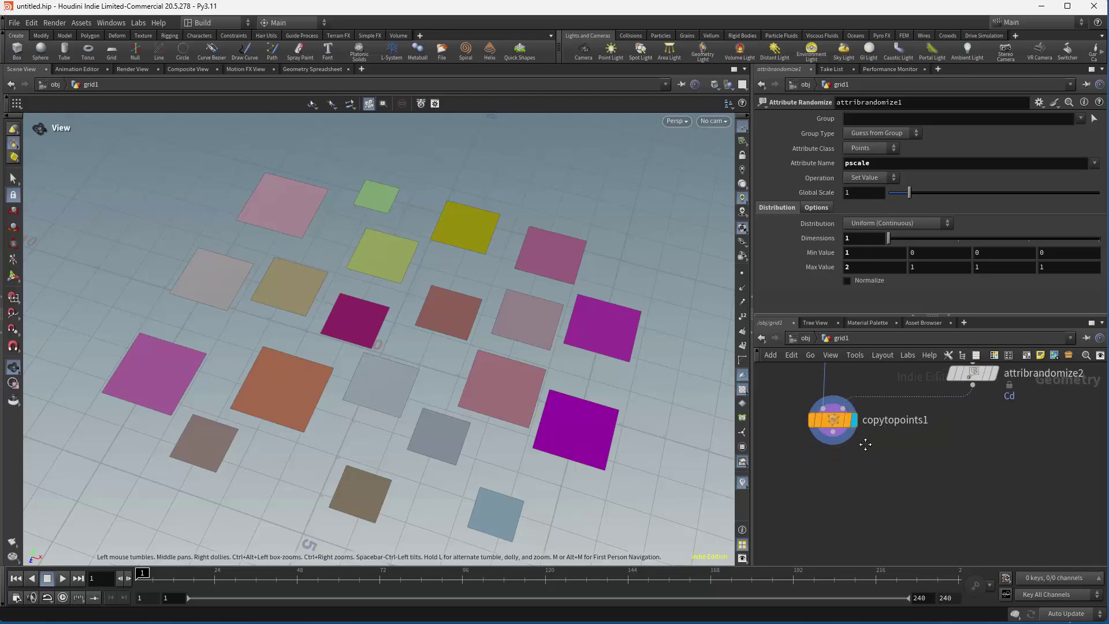
click(831, 421)
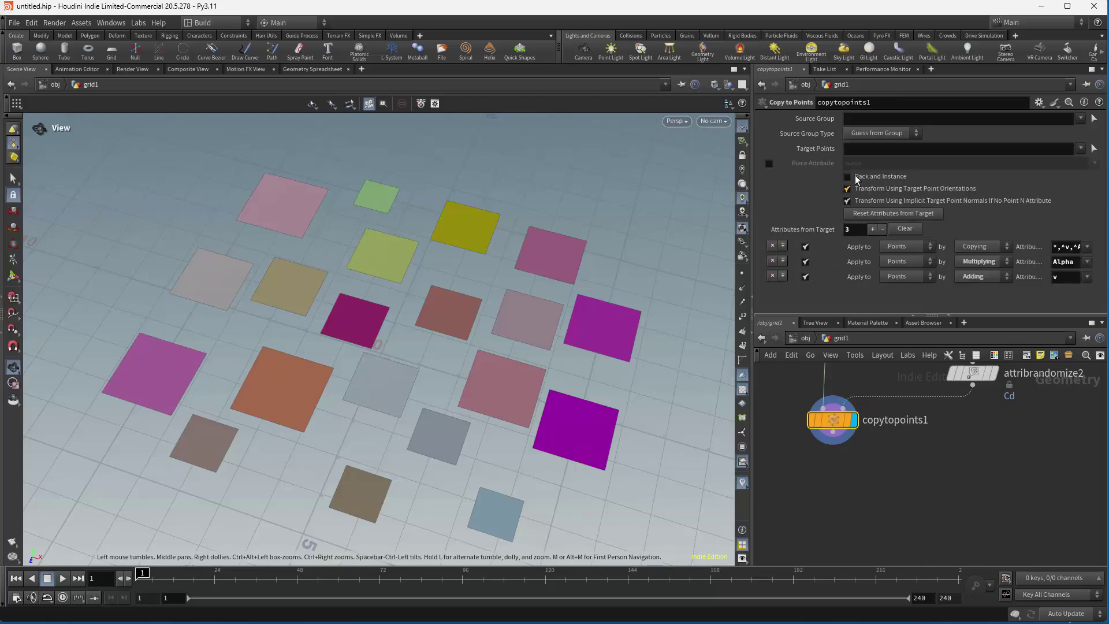
click(847, 176)
Step: Add material1 below copytopoints1, wire the copied tiles into it, and display it
key(Tab)
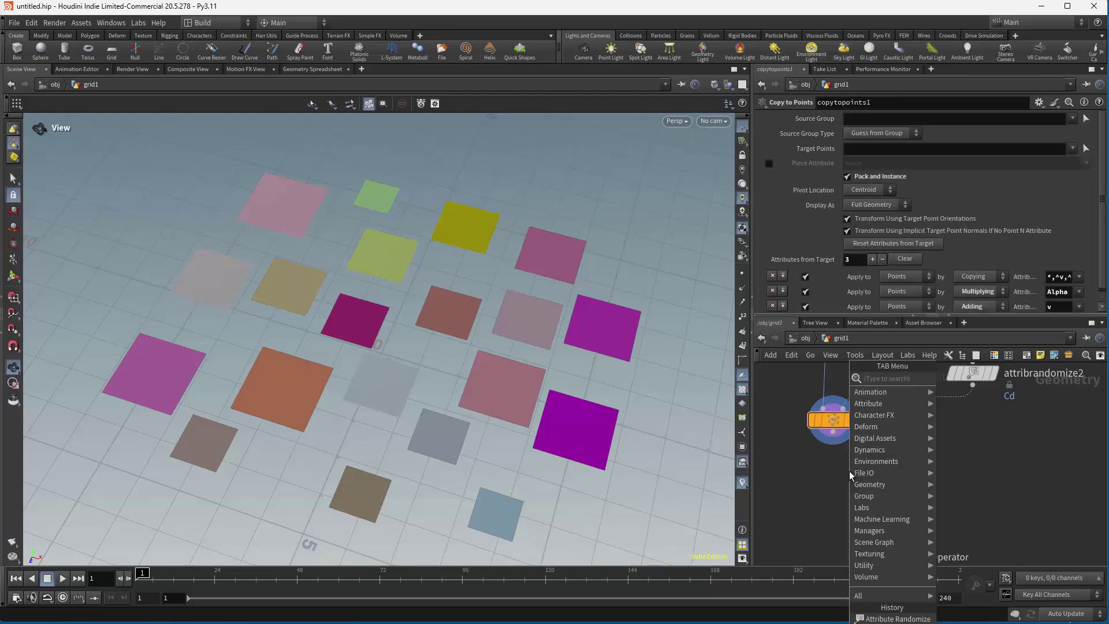
text(material)
key(Return)
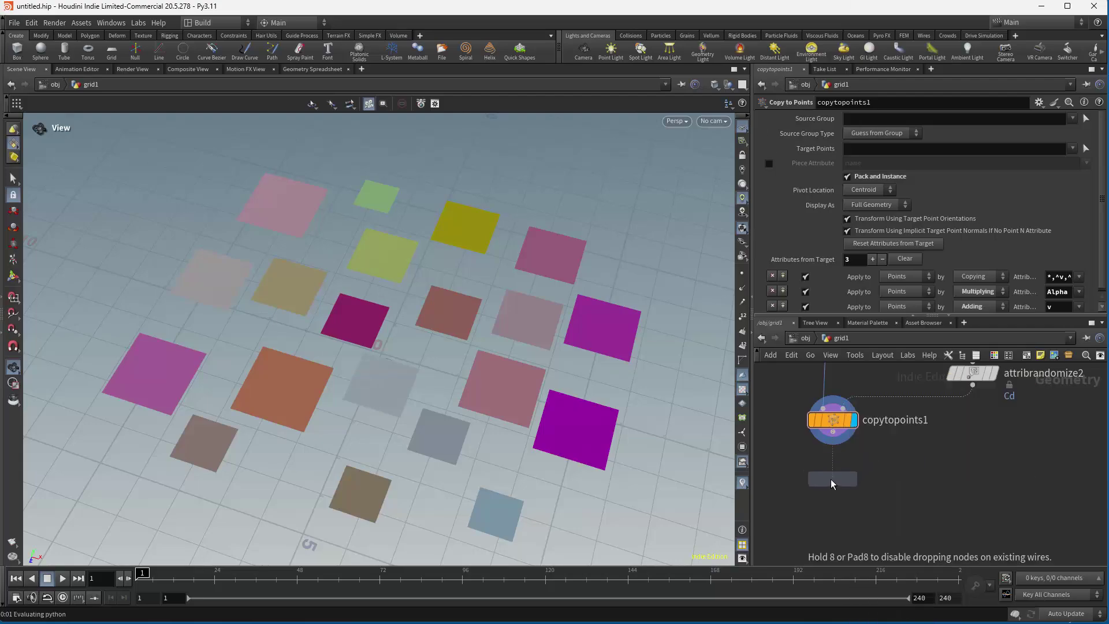
click(830, 480)
click(832, 444)
click(833, 470)
click(854, 479)
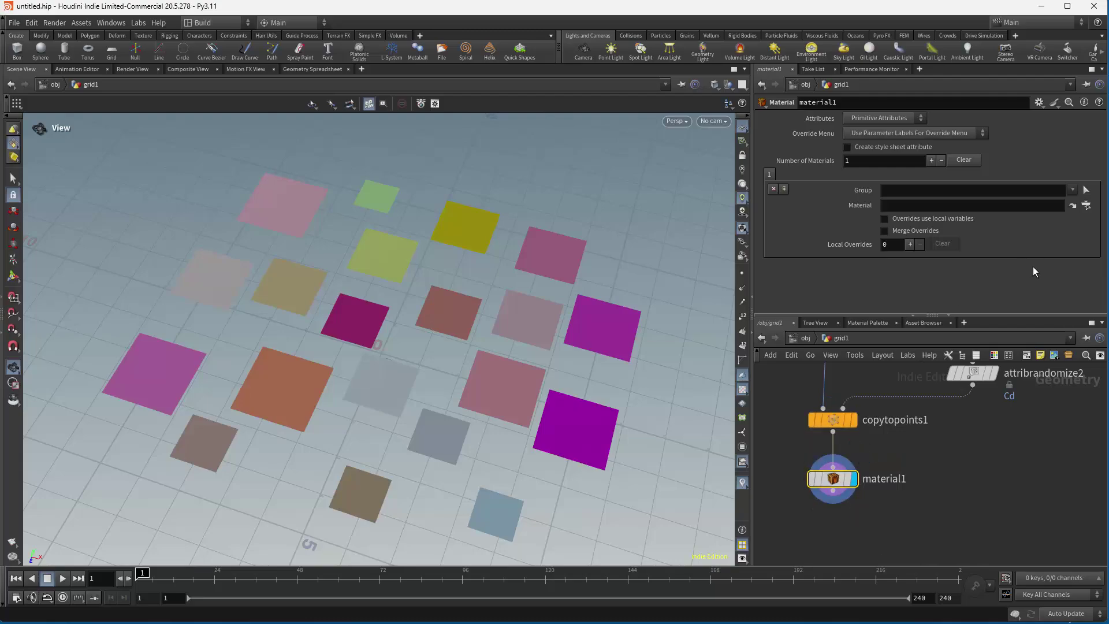
Step: Add a Principled Shader to /mat with white base colour (1, 1, 1) and Use Packed Color enabled
click(866, 322)
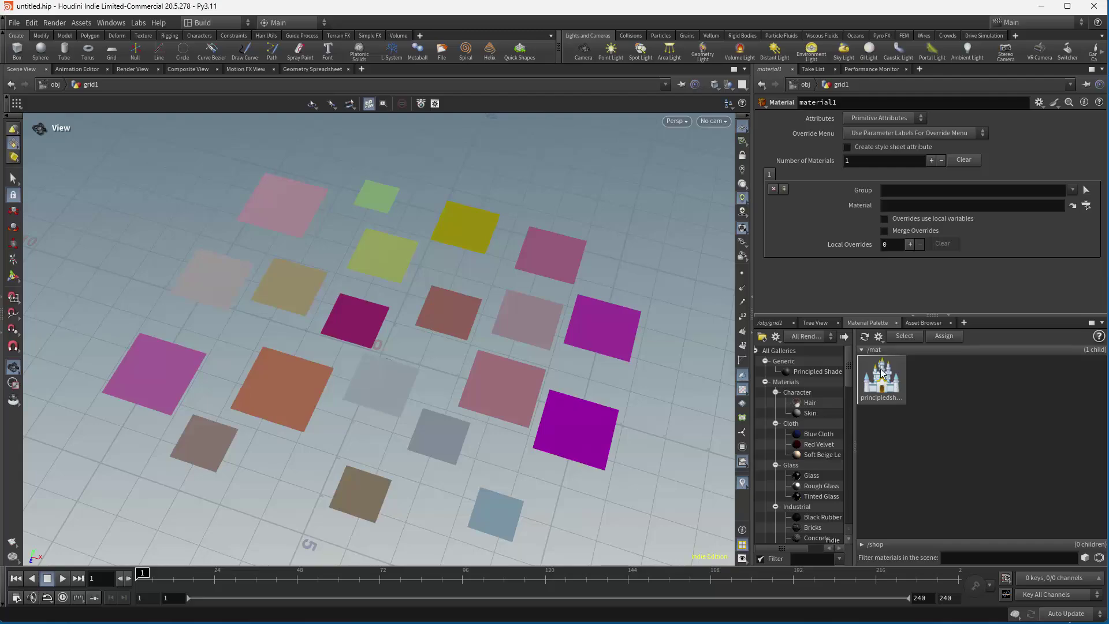
click(874, 376)
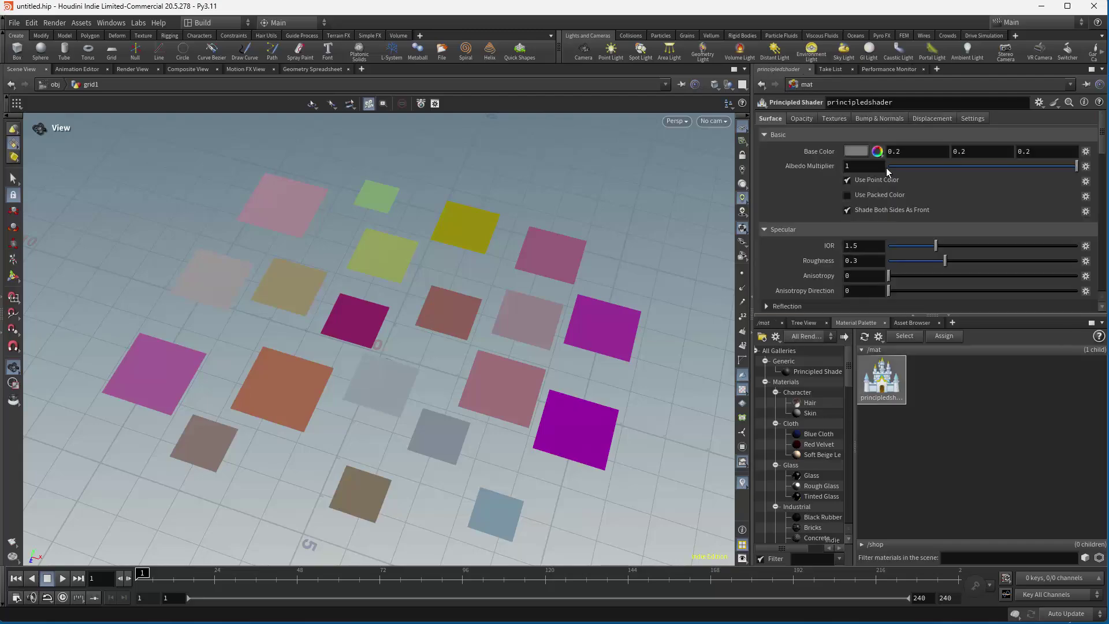
click(854, 153)
click(1006, 118)
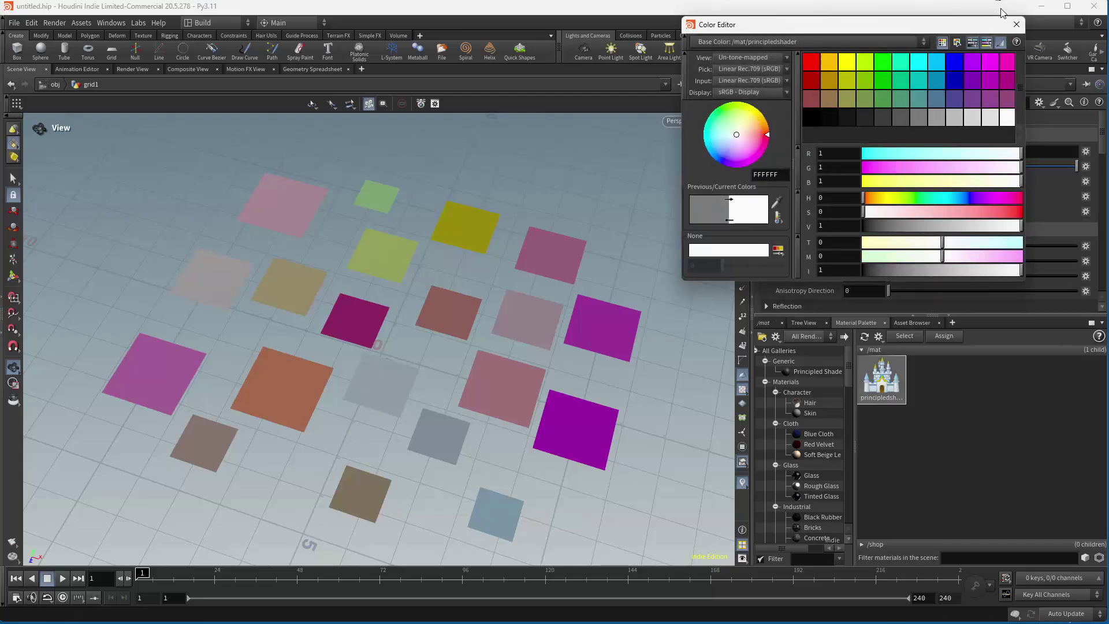
click(1016, 25)
click(848, 196)
Step: Look over the shader's texture options, then return to the object-level network
click(836, 119)
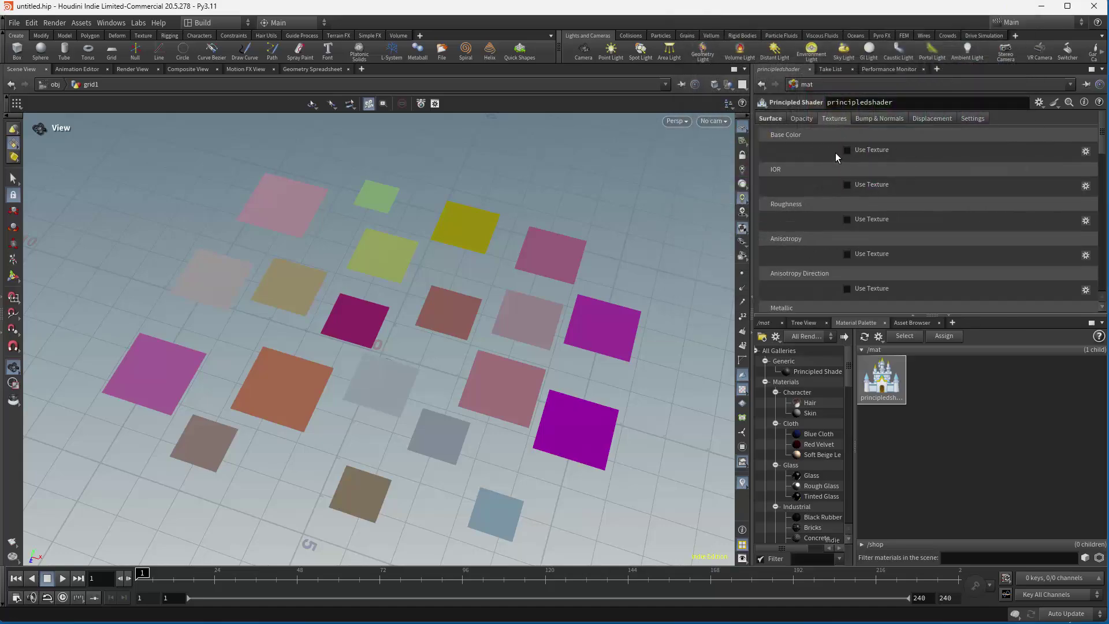
click(763, 322)
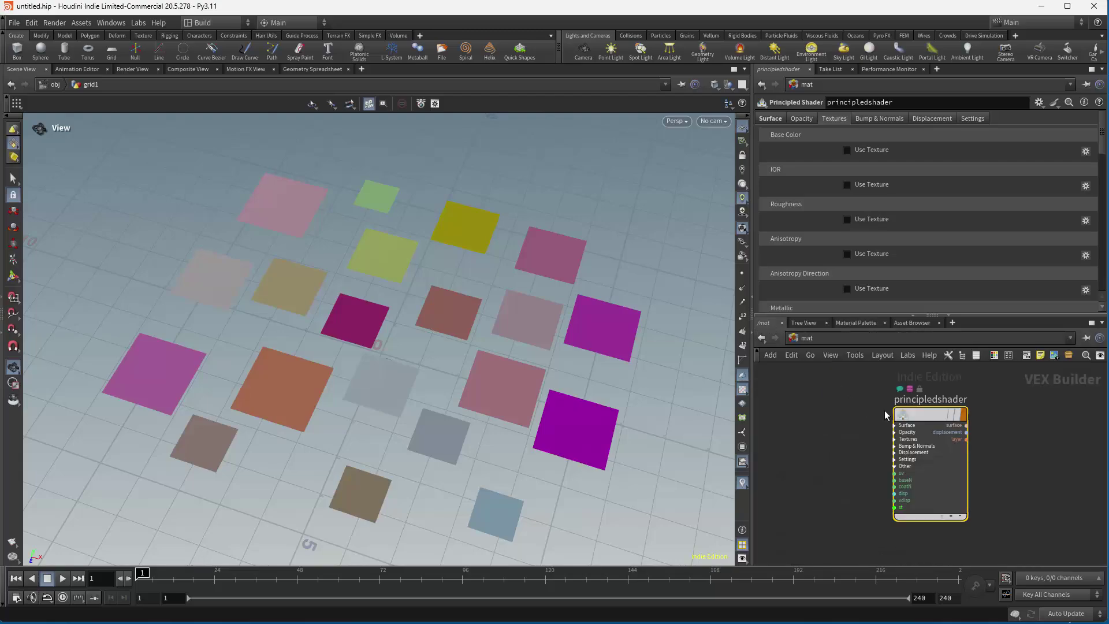
click(838, 335)
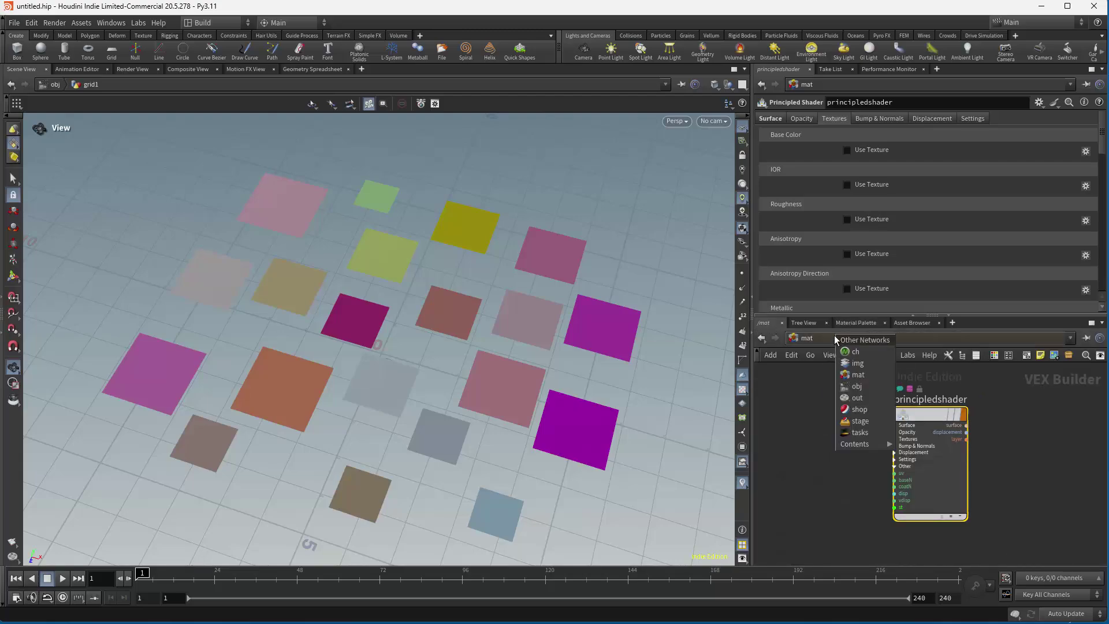
click(857, 386)
Step: Set material1's Material to /mat/principledshader
click(838, 473)
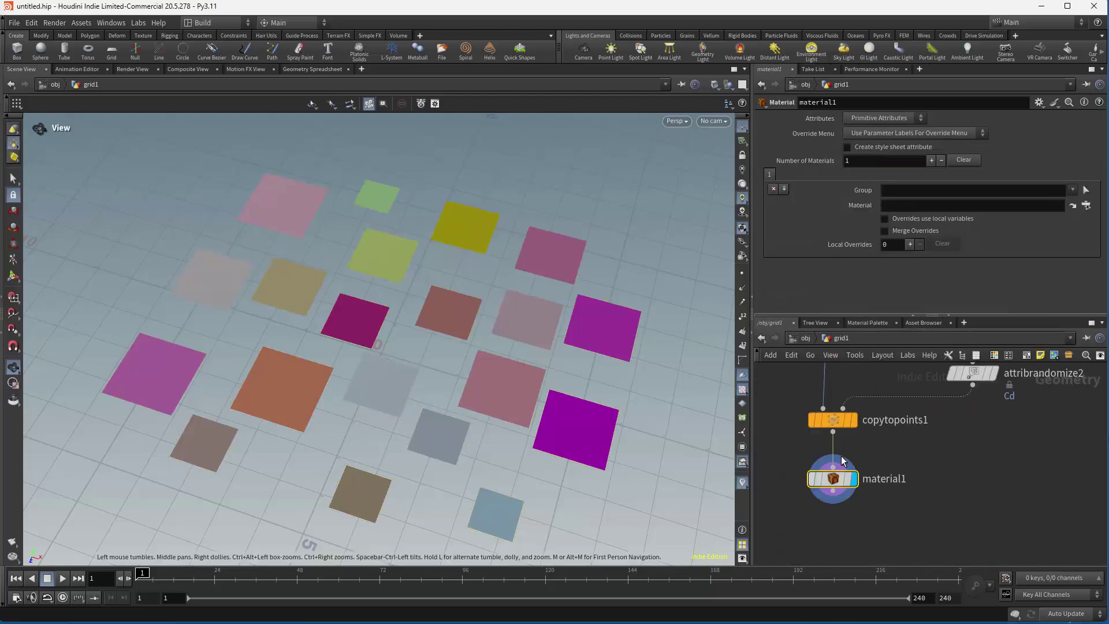
click(1086, 205)
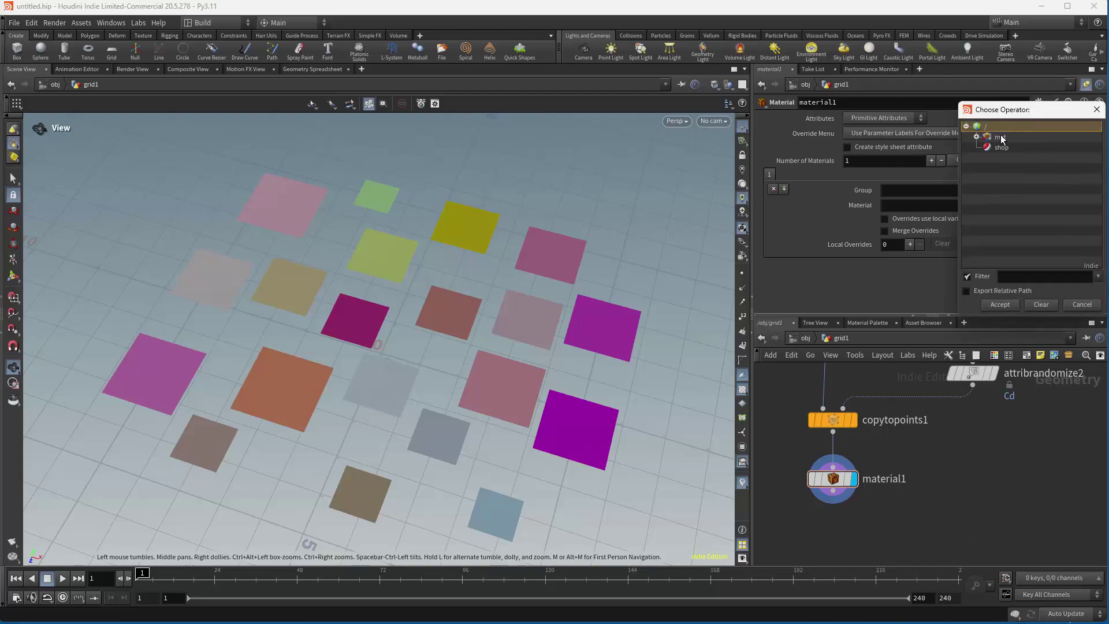
click(976, 137)
click(1029, 147)
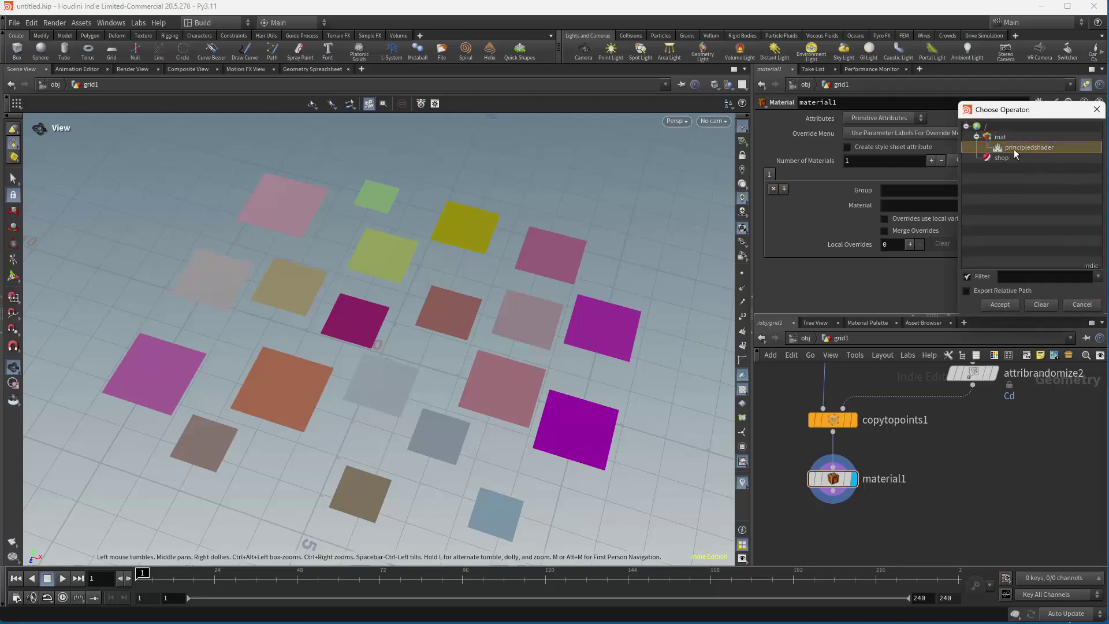
click(999, 300)
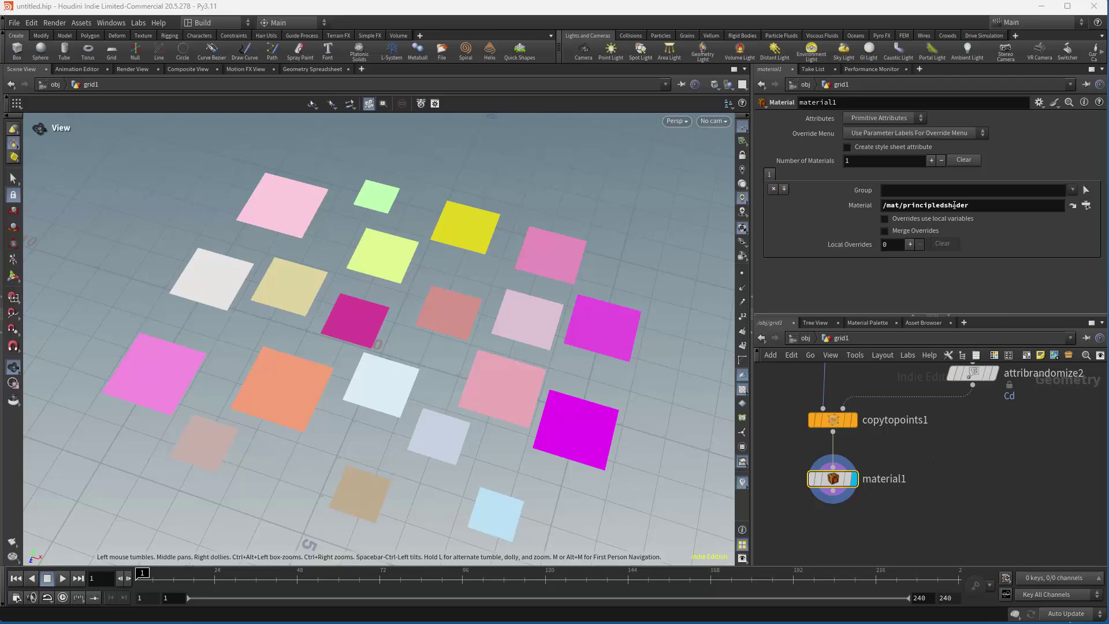
Step: Switch material1's Attributes to Point Attributes and go up to the object level
click(867, 119)
click(870, 132)
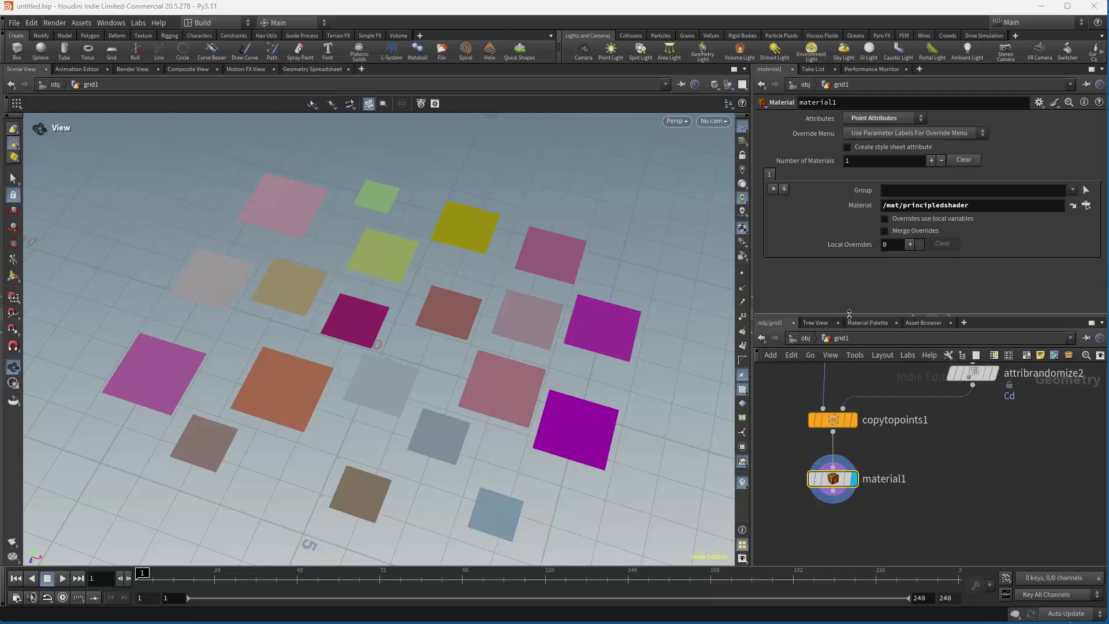
click(804, 337)
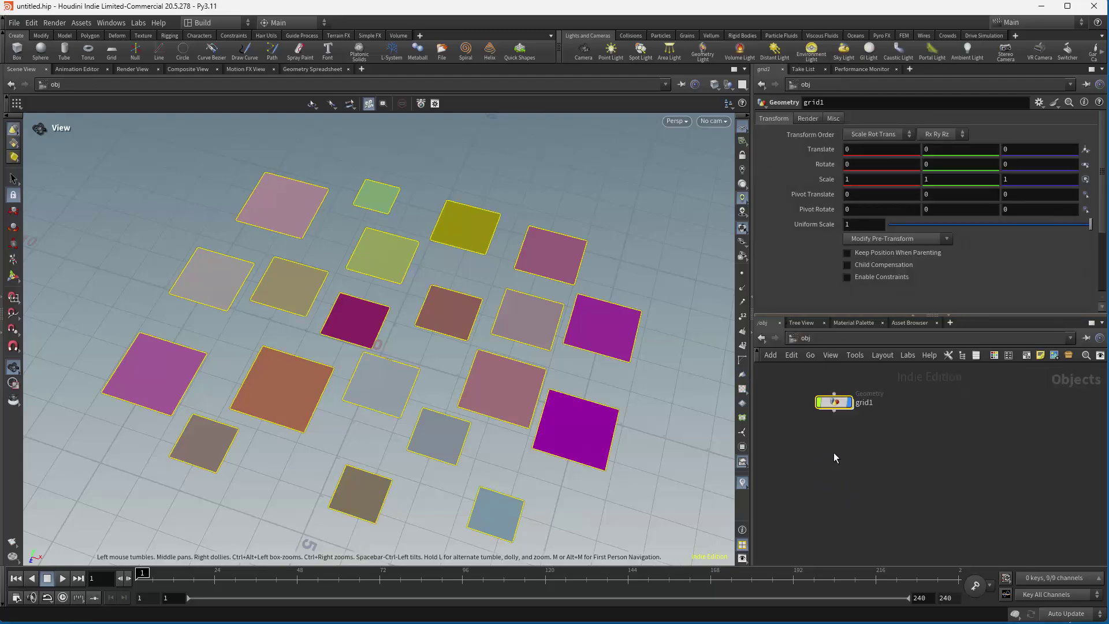
Step: Create lopnet1 and add a Scene Import (All) node inside it
key(Tab)
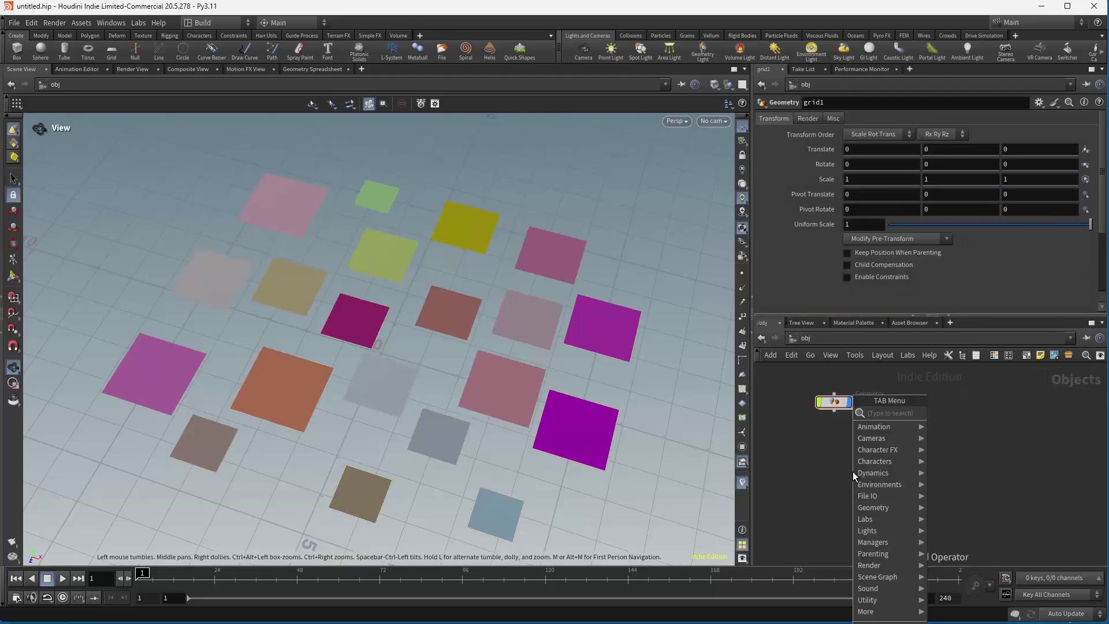
text(lop)
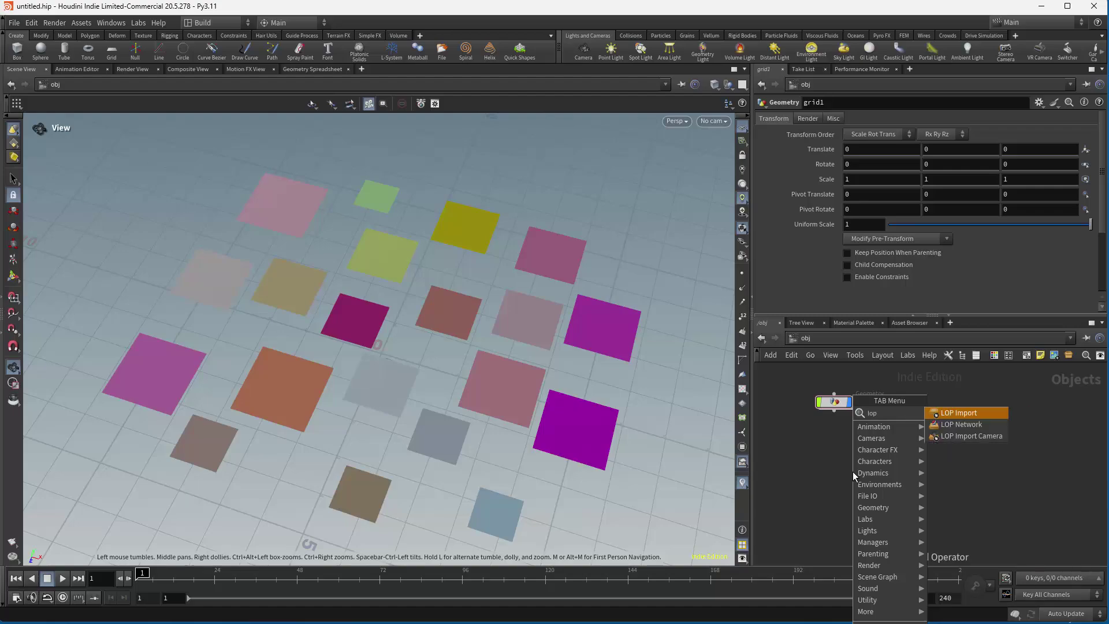
click(957, 426)
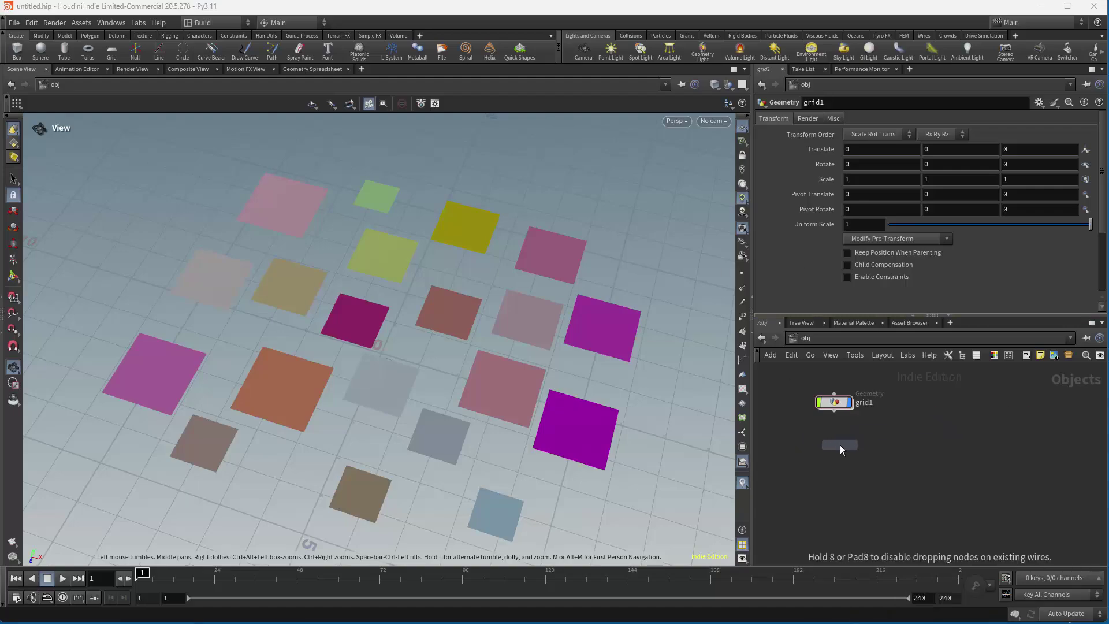
click(837, 445)
double_click(842, 442)
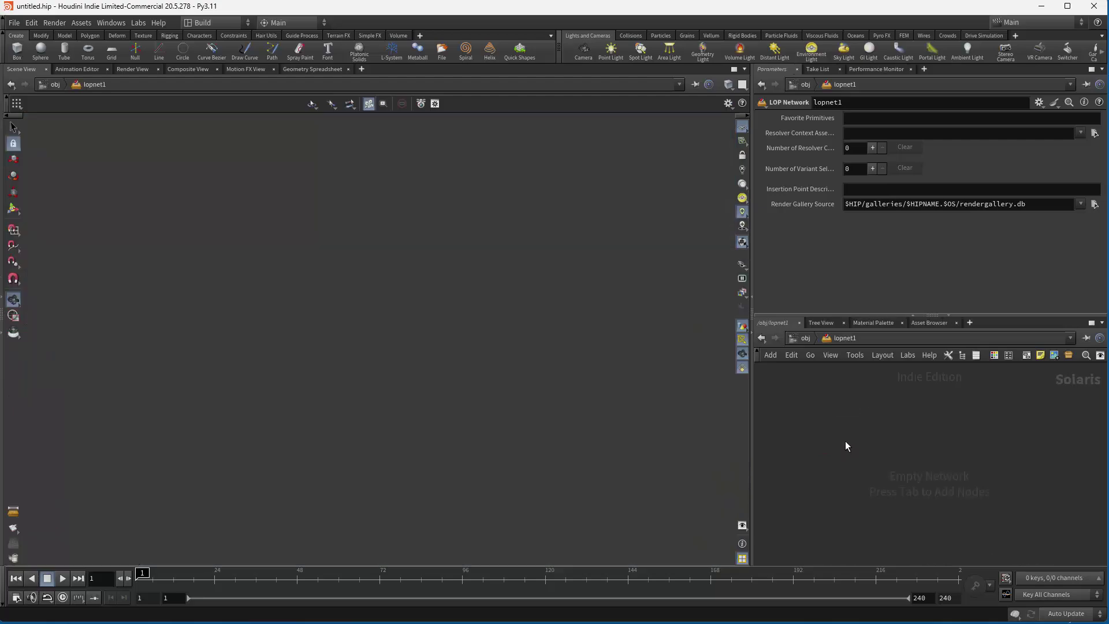
key(Tab)
text(scen)
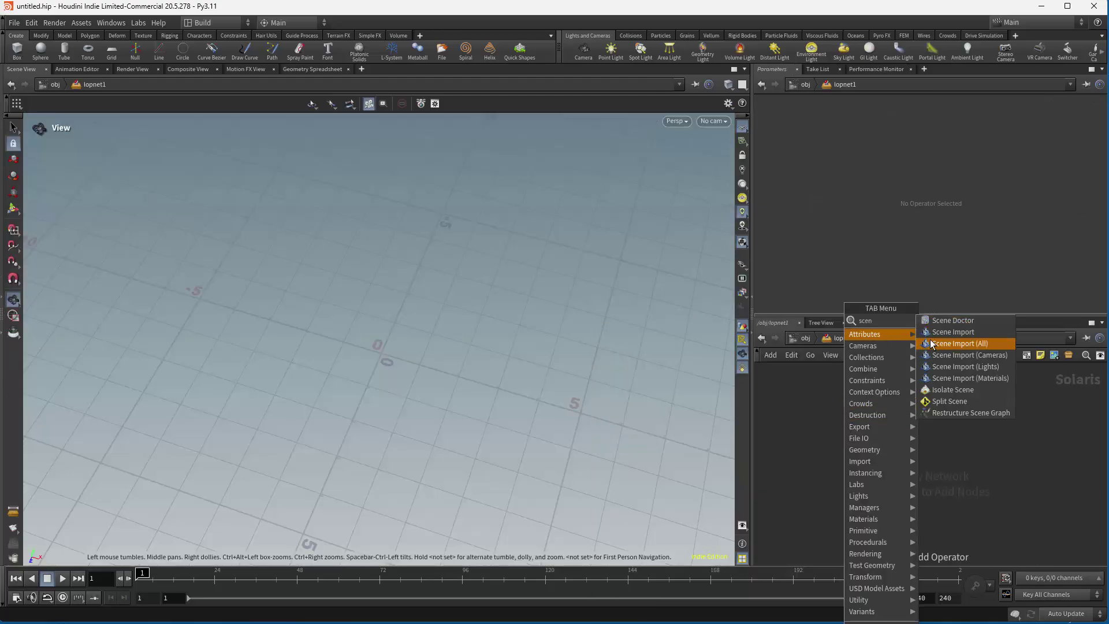
click(936, 344)
click(852, 439)
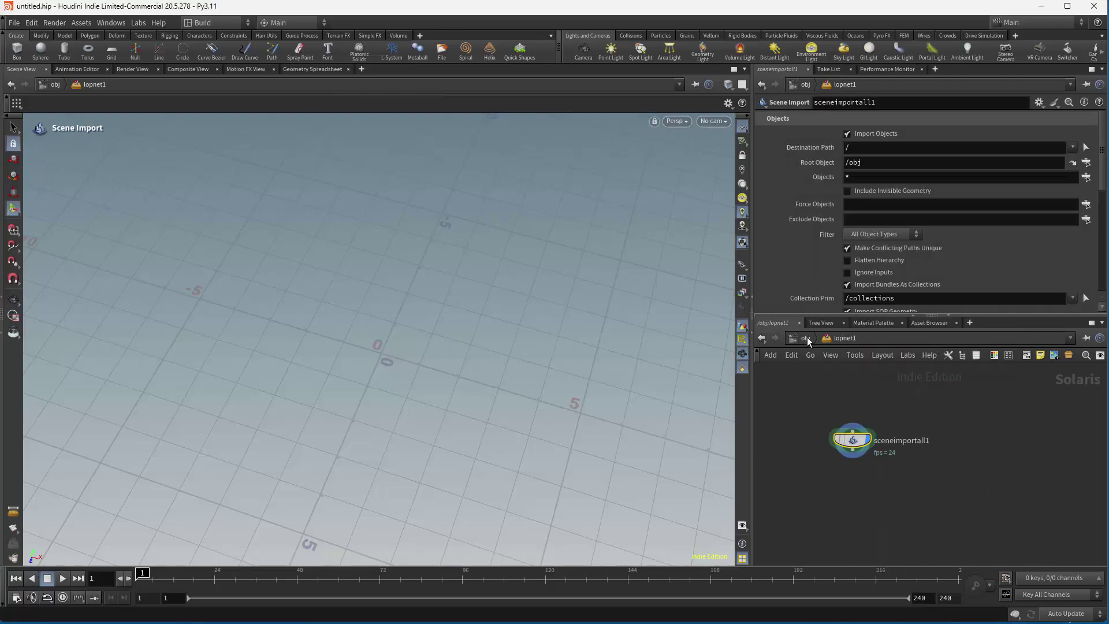
Step: At object level, create camera cam1 from the current view beside grid1, then re-enter lopnet1
click(805, 338)
click(709, 119)
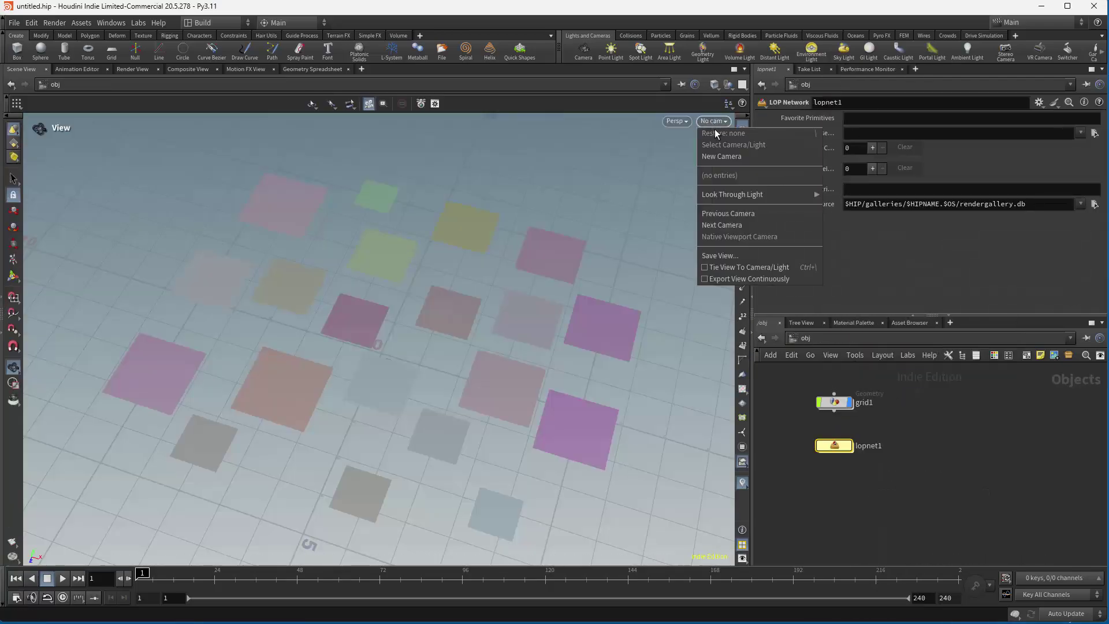
click(725, 154)
drag(834, 445, 876, 403)
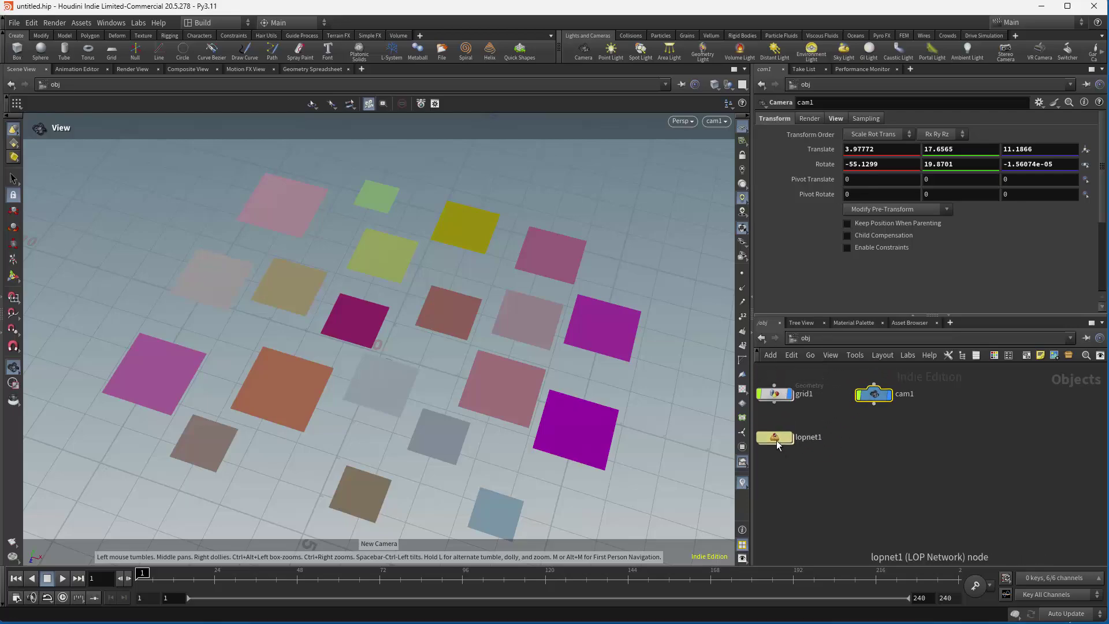
double_click(776, 439)
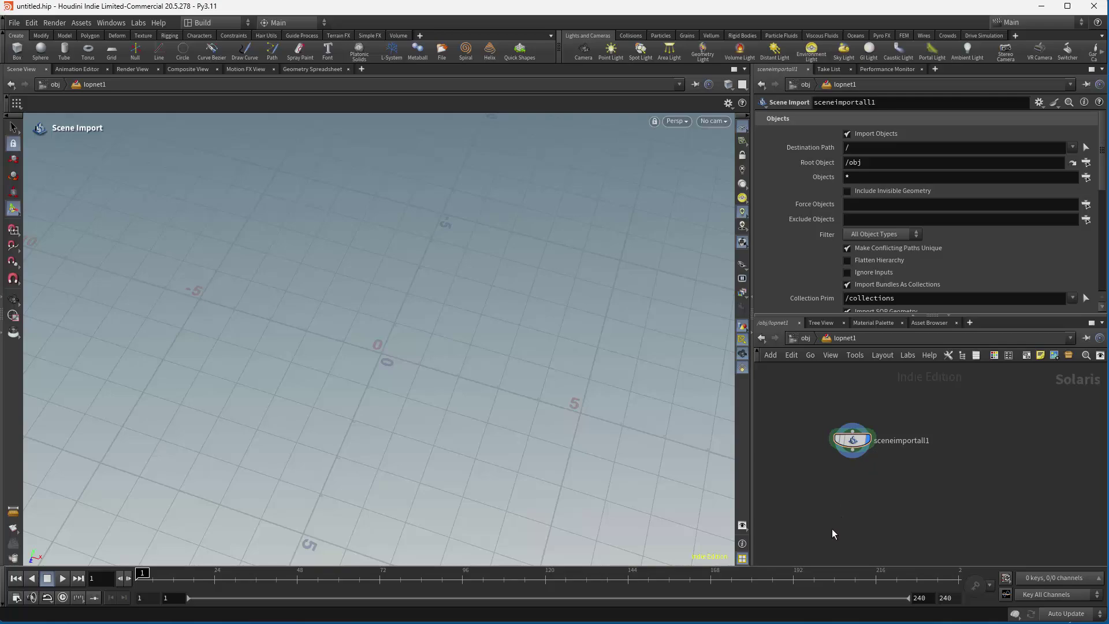
Step: Add Karma render settings below sceneimportall1 with Resolution X 320, and preview the viewport in Karma CPU
key(Tab)
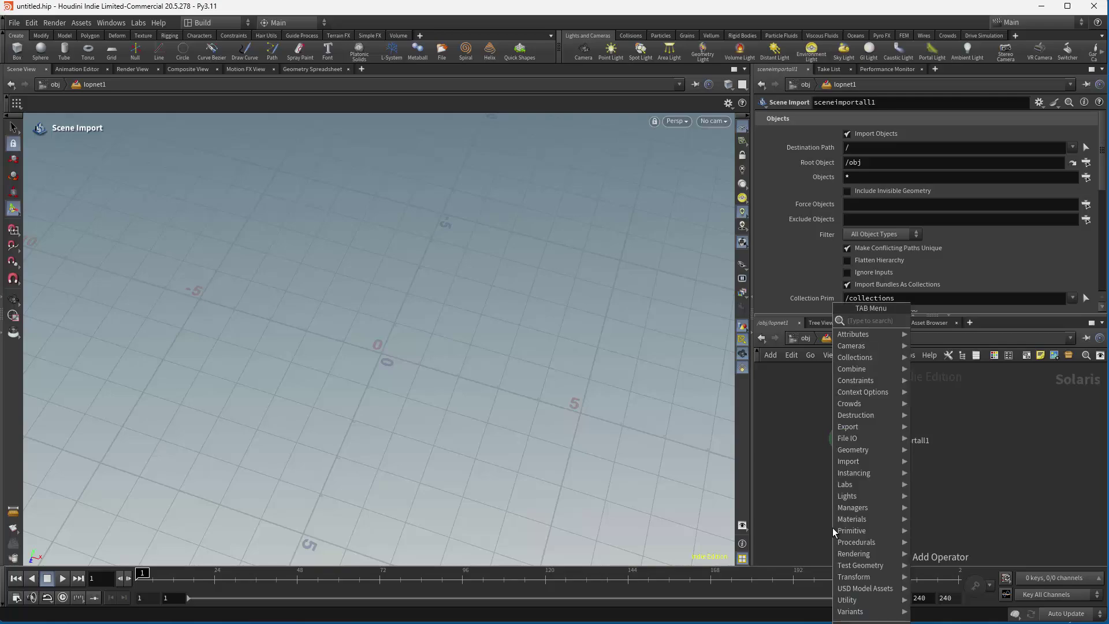
text(kar)
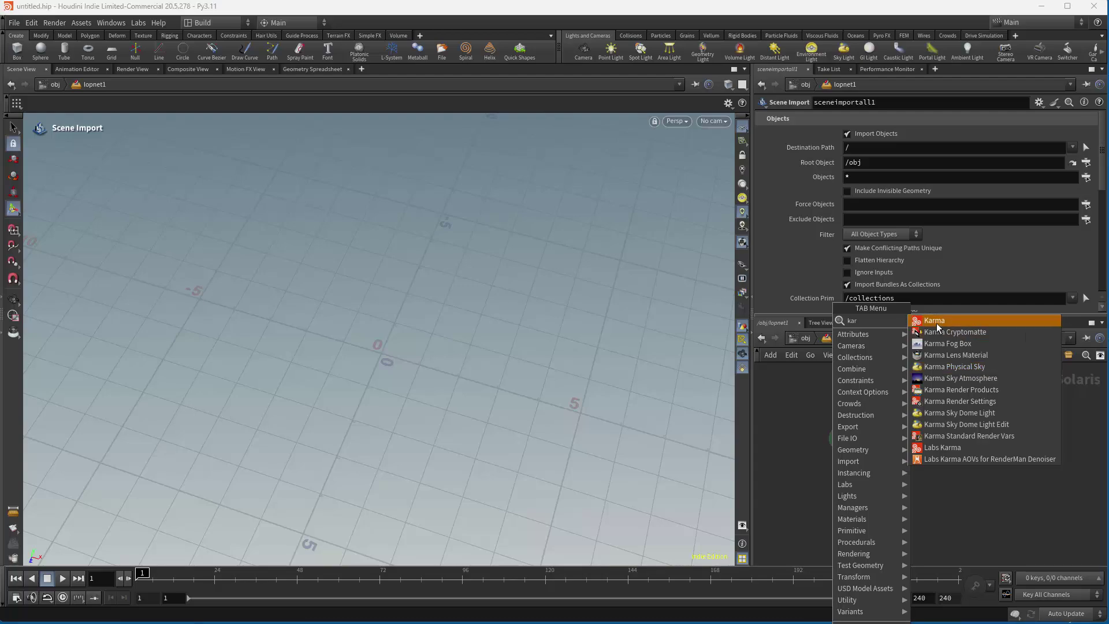
click(936, 322)
click(855, 485)
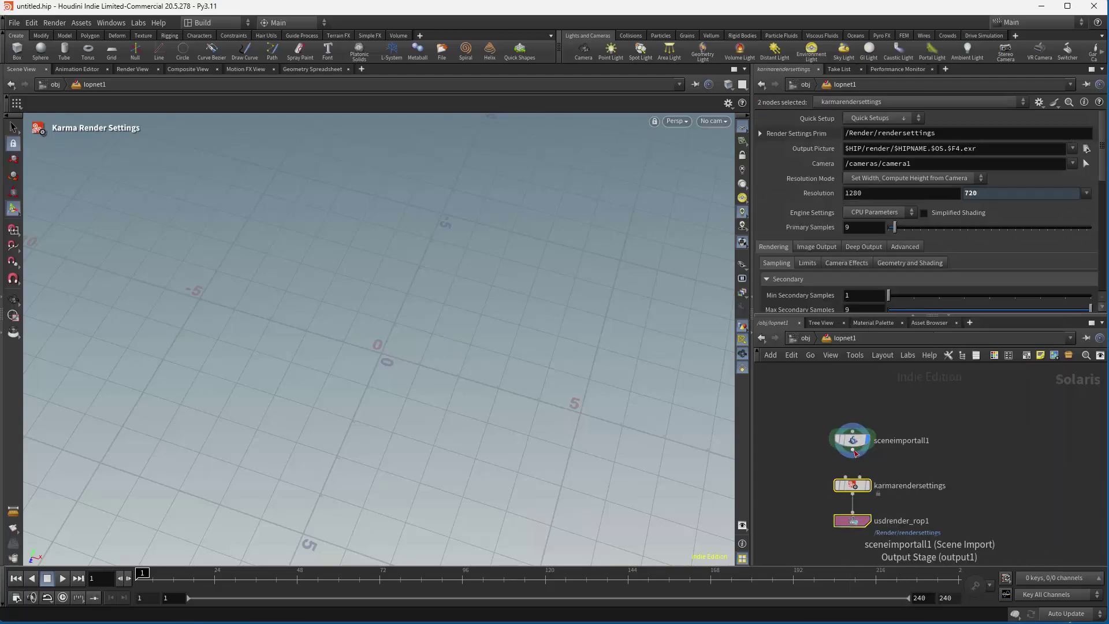
double_click(867, 195)
text(320)
key(Return)
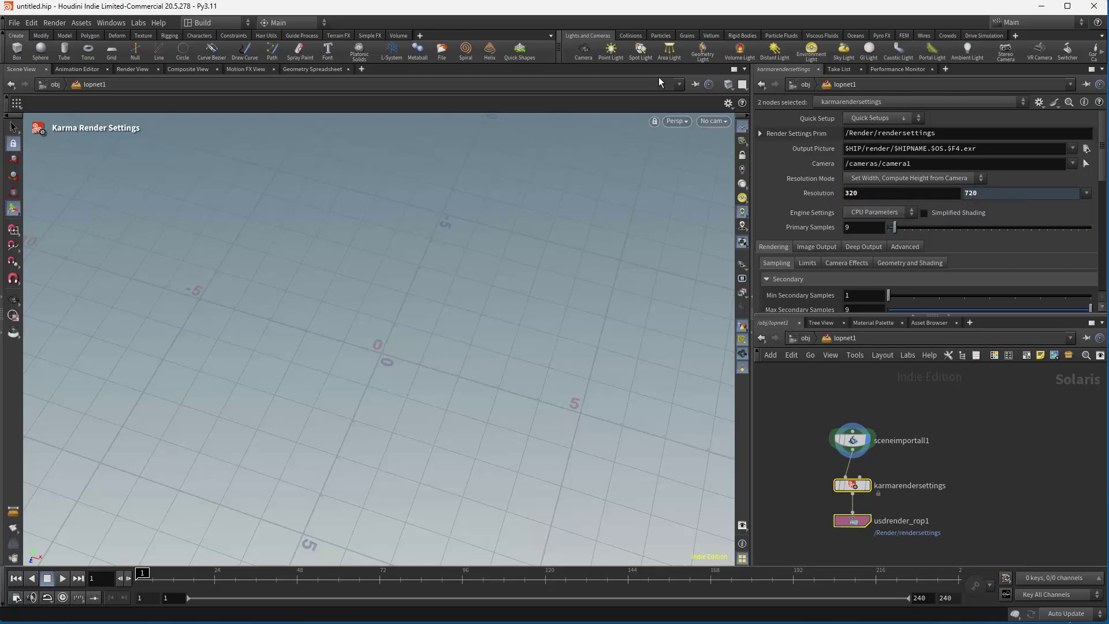
click(678, 120)
click(687, 176)
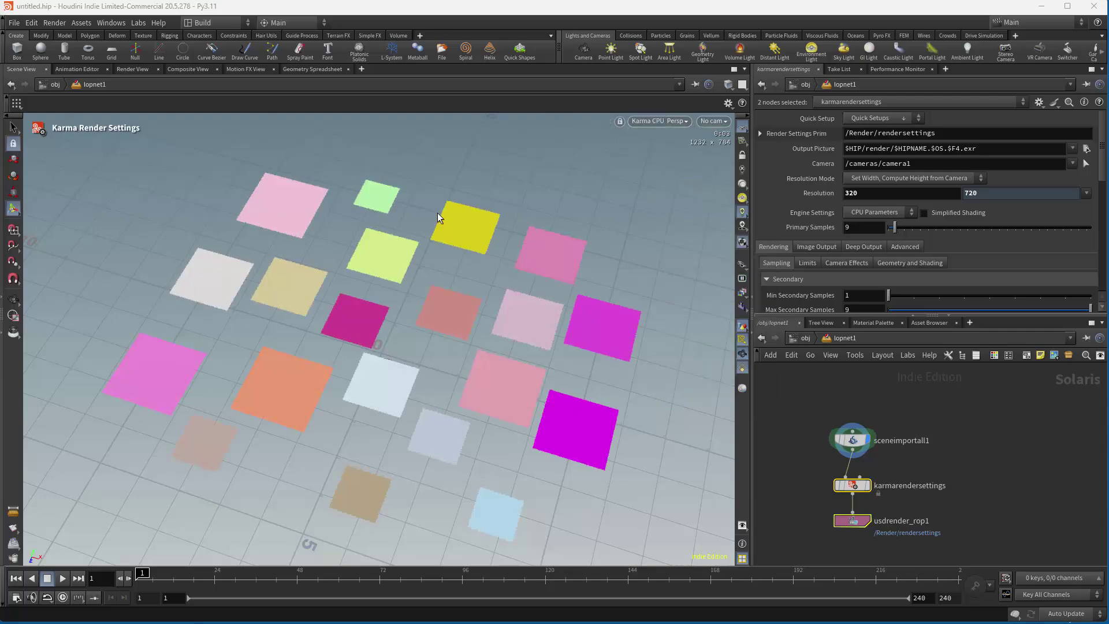
Step: Compare the viewport in standard, Karma CPU and Karma XPU renderers, settling on Karma CPU
click(646, 121)
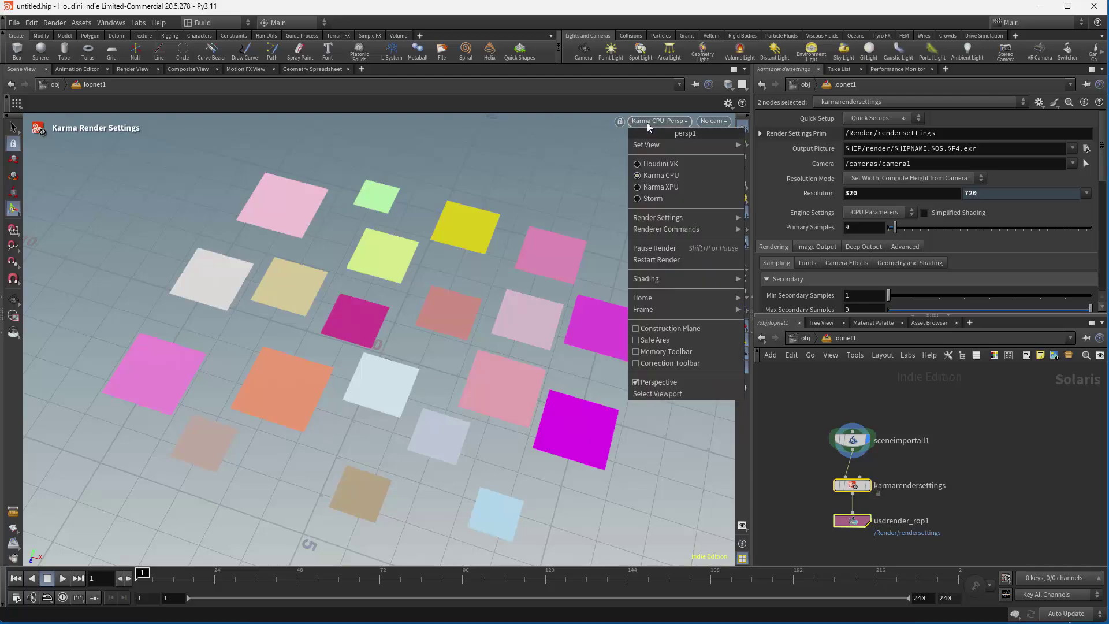
click(656, 165)
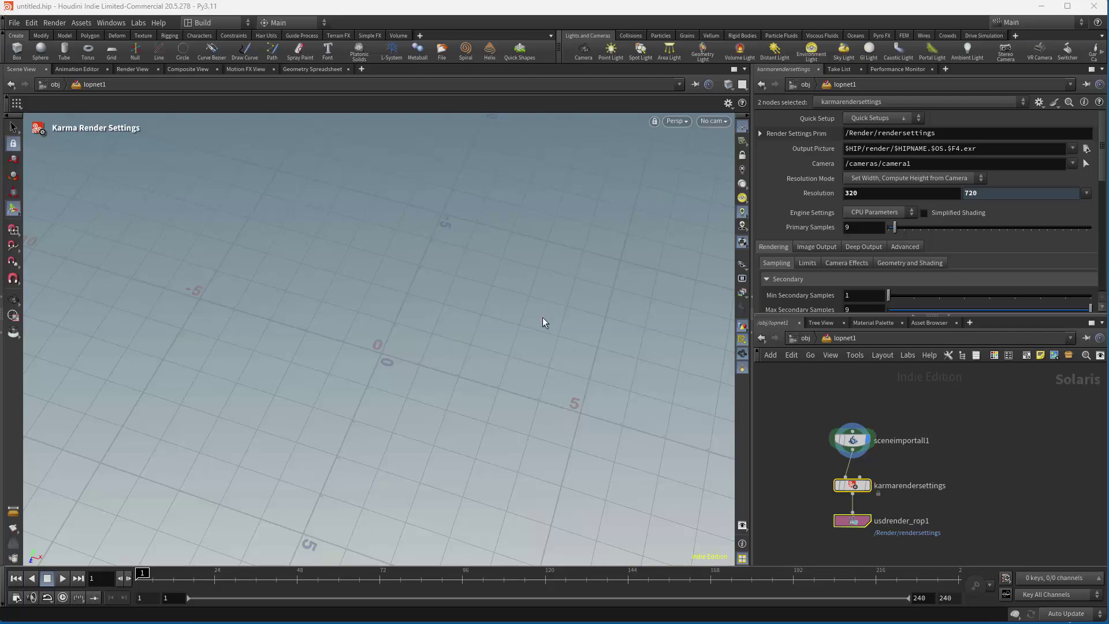
click(678, 122)
click(681, 175)
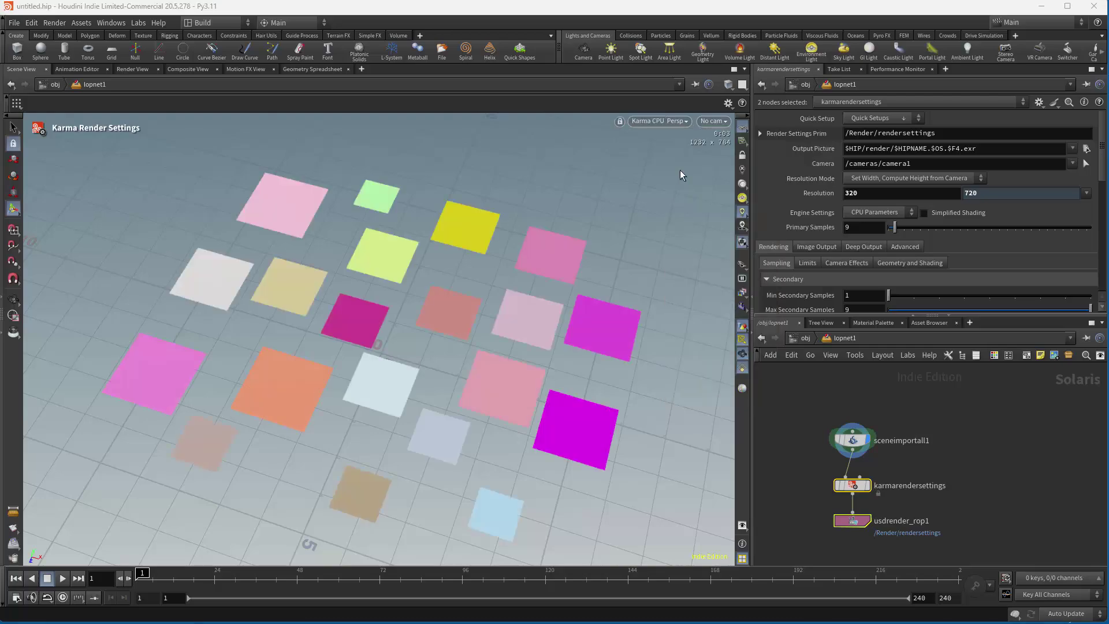
click(665, 119)
click(671, 185)
click(658, 121)
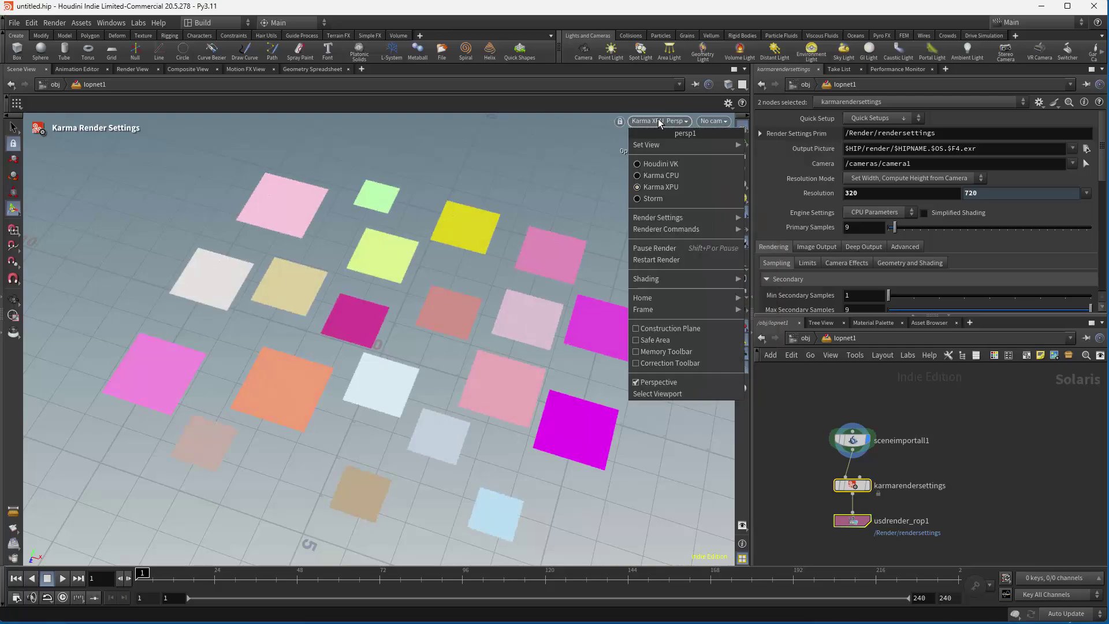
click(664, 177)
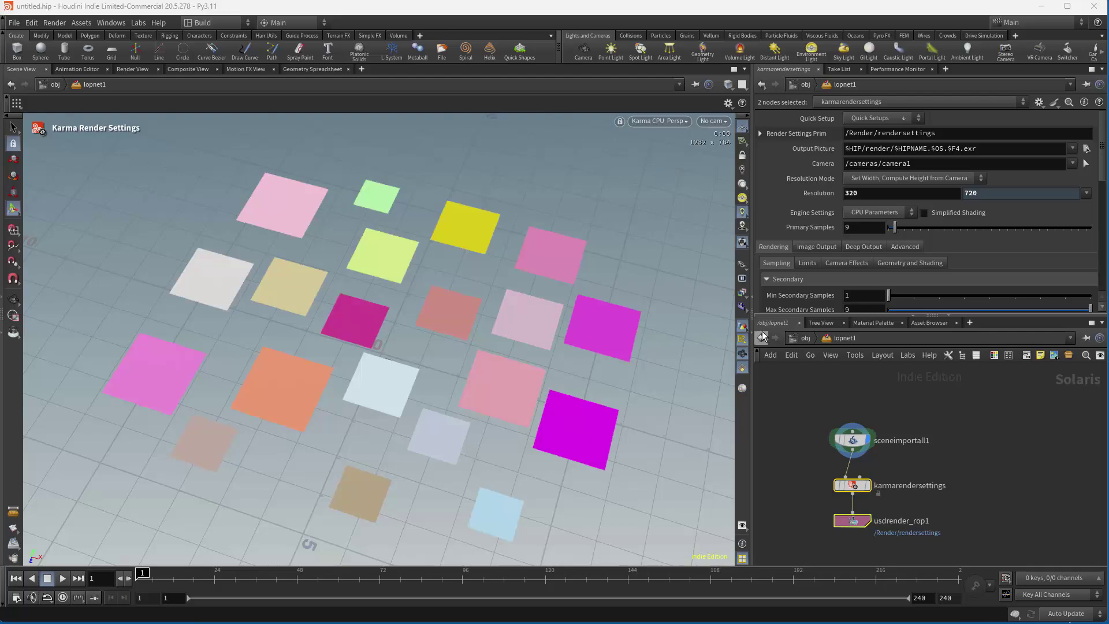
middle_drag(796, 416, 796, 390)
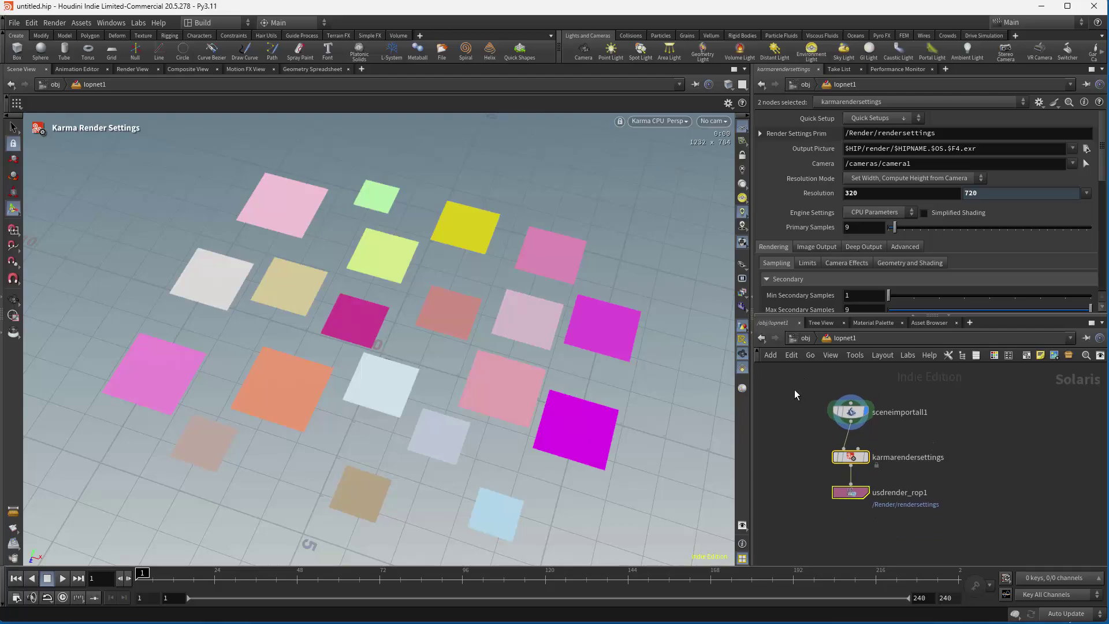
Step: Save the scene as demo.hiplc, then enable local-variable overrides on material1 and add one local override
click(806, 338)
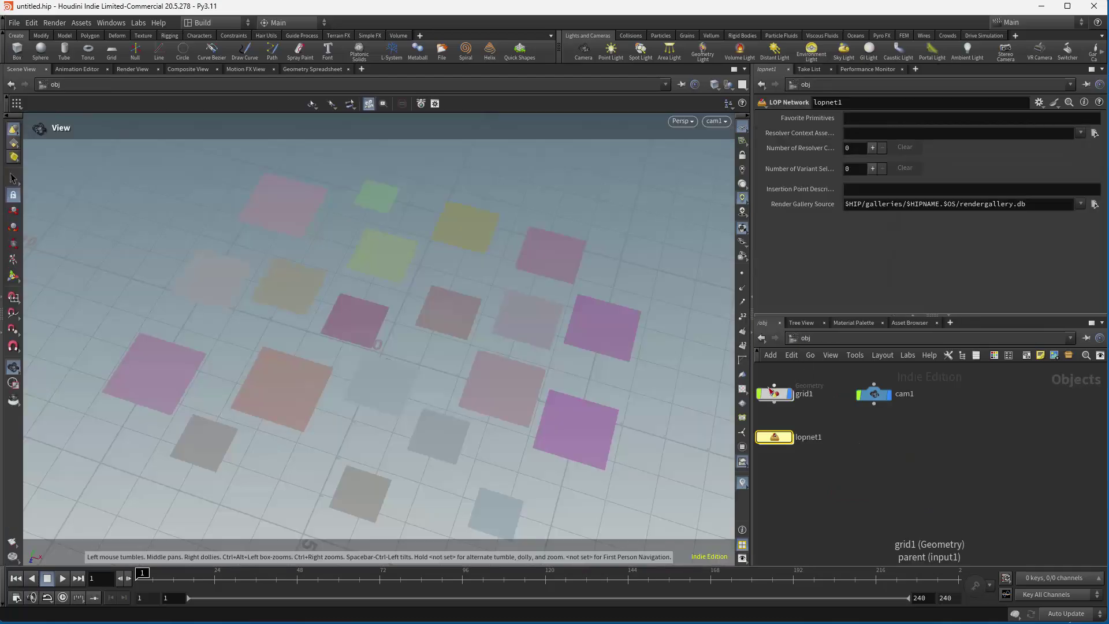
double_click(772, 397)
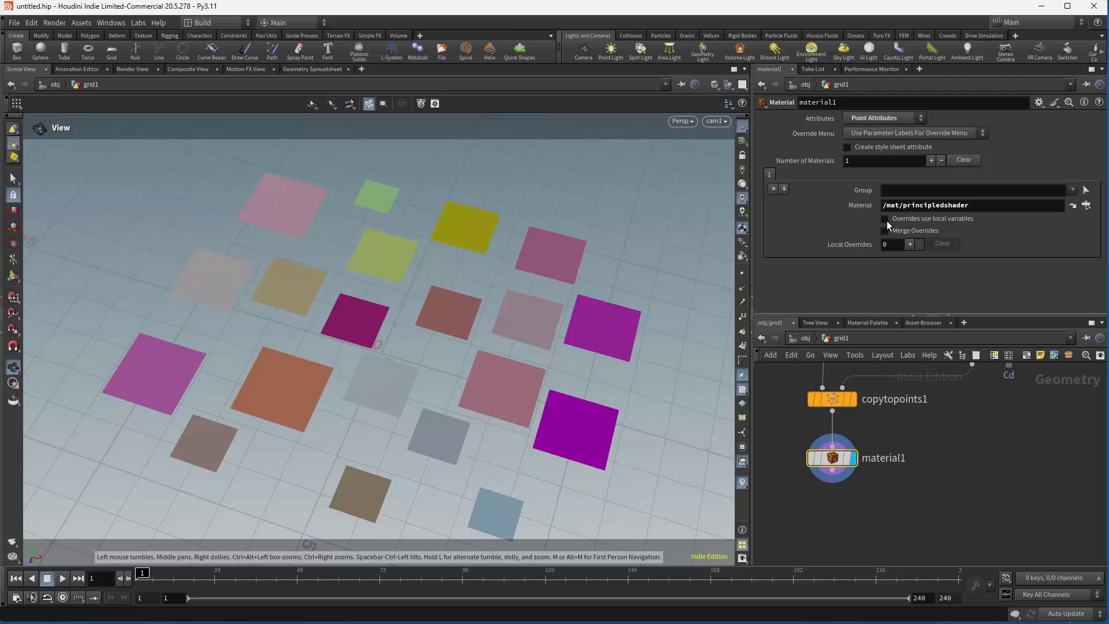
click(14, 23)
click(18, 68)
drag(162, 272, 123, 272)
text(demo.hip)
key(Return)
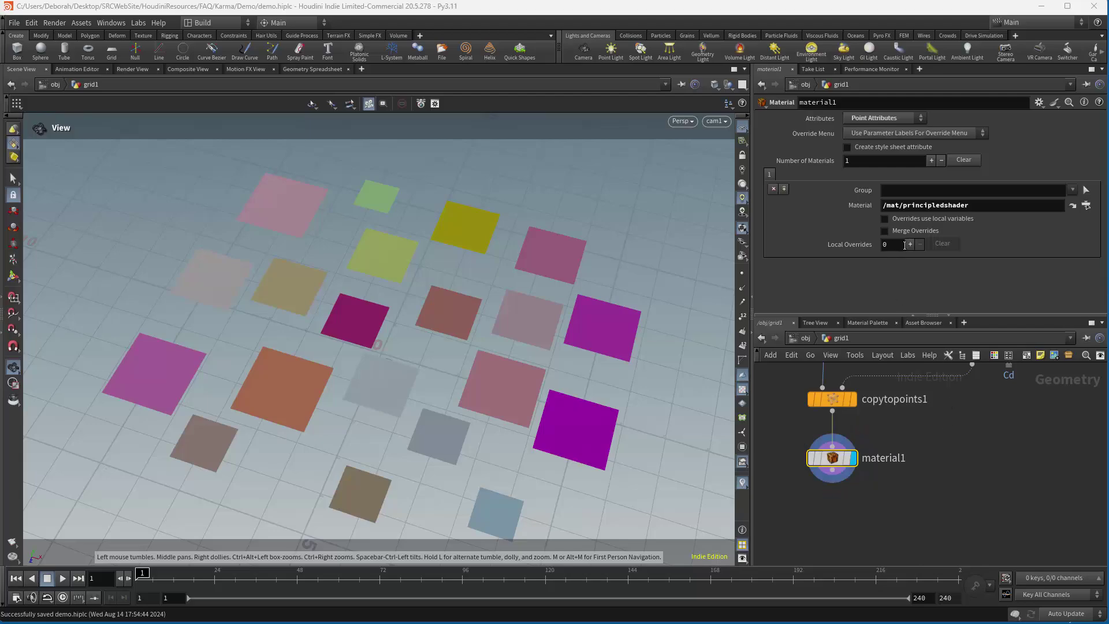
click(885, 219)
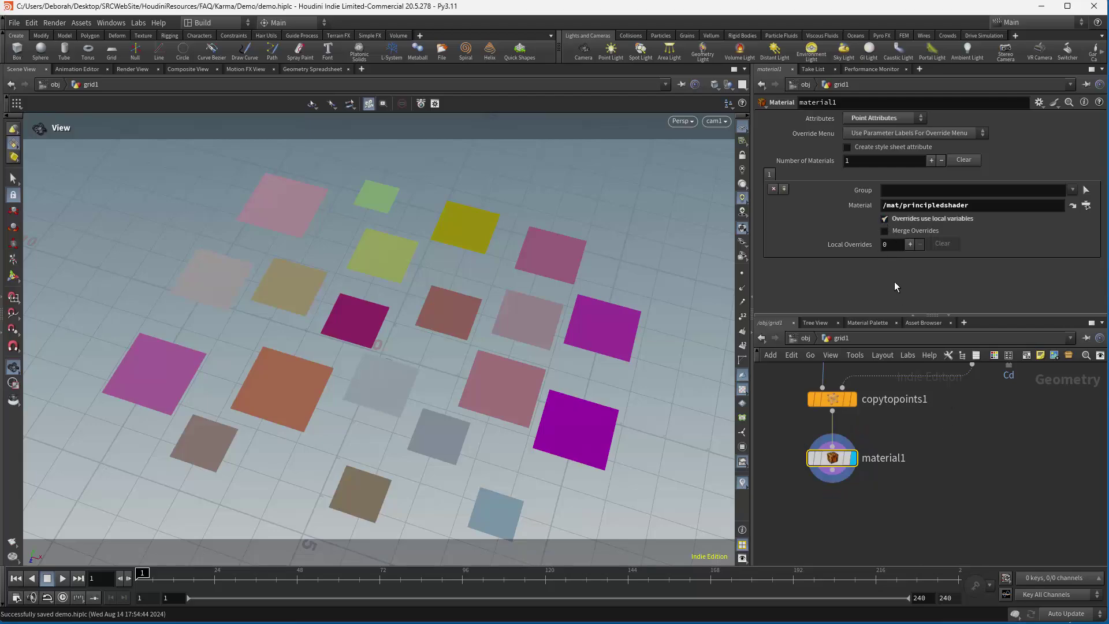
click(910, 244)
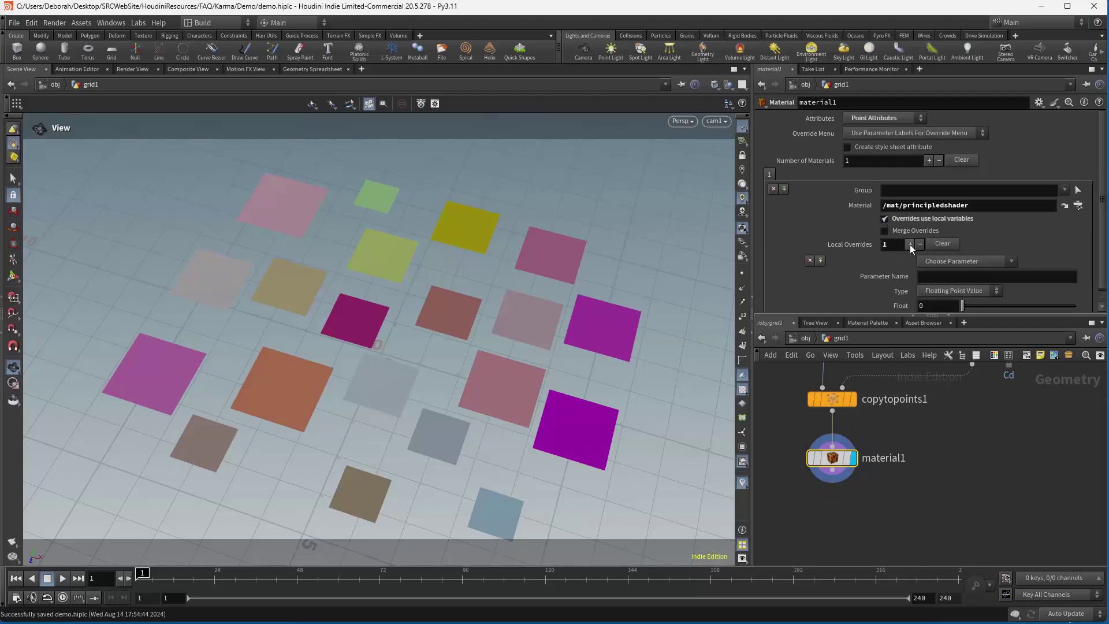
Step: Choose basecolor_texture from the override's parameter list so it becomes a String Value override
click(945, 263)
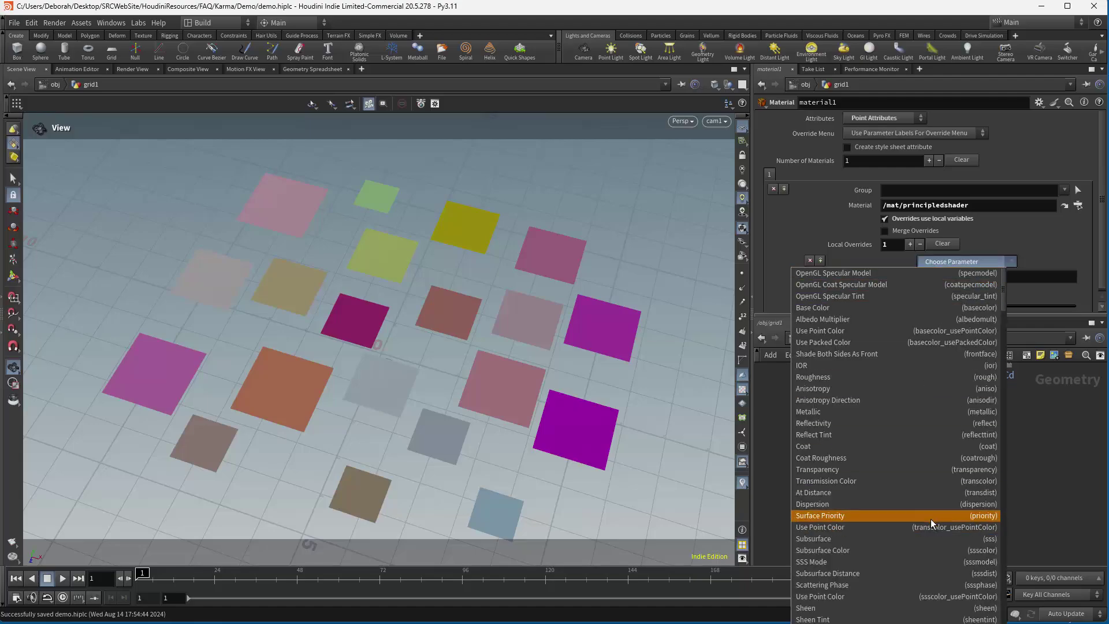
scroll(927, 523, down, 3)
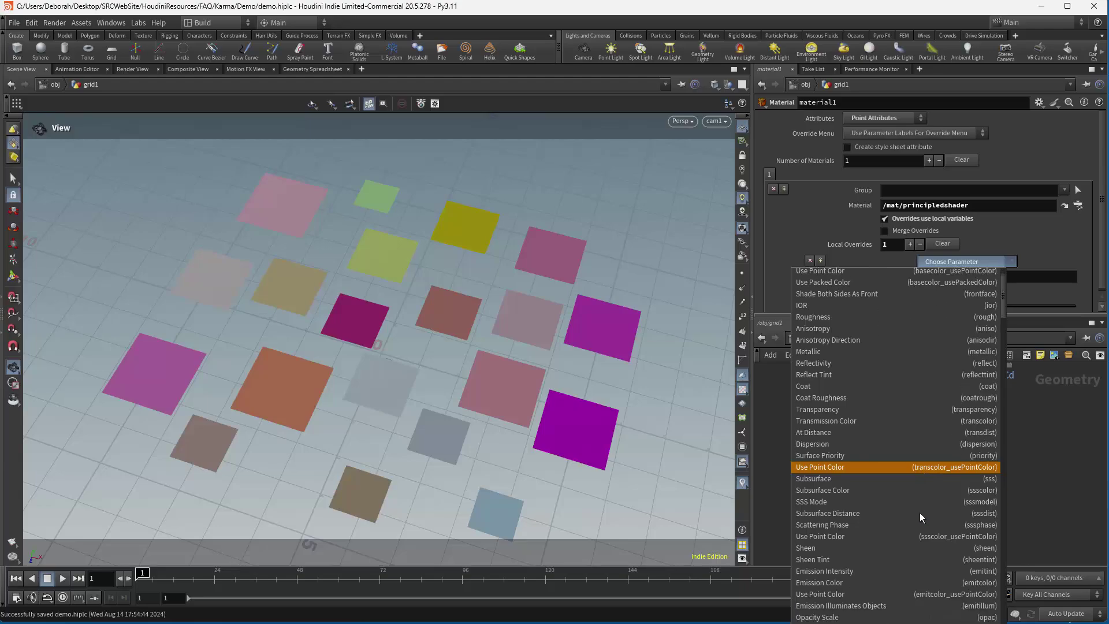
scroll(922, 518, down, 5)
click(924, 602)
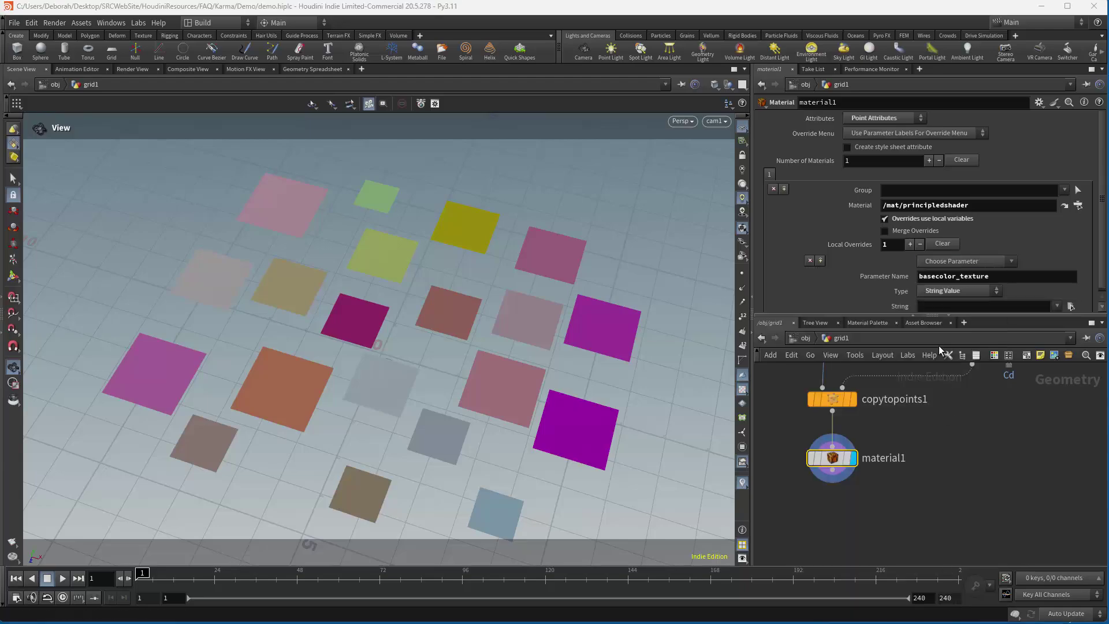
scroll(943, 304, down, 1)
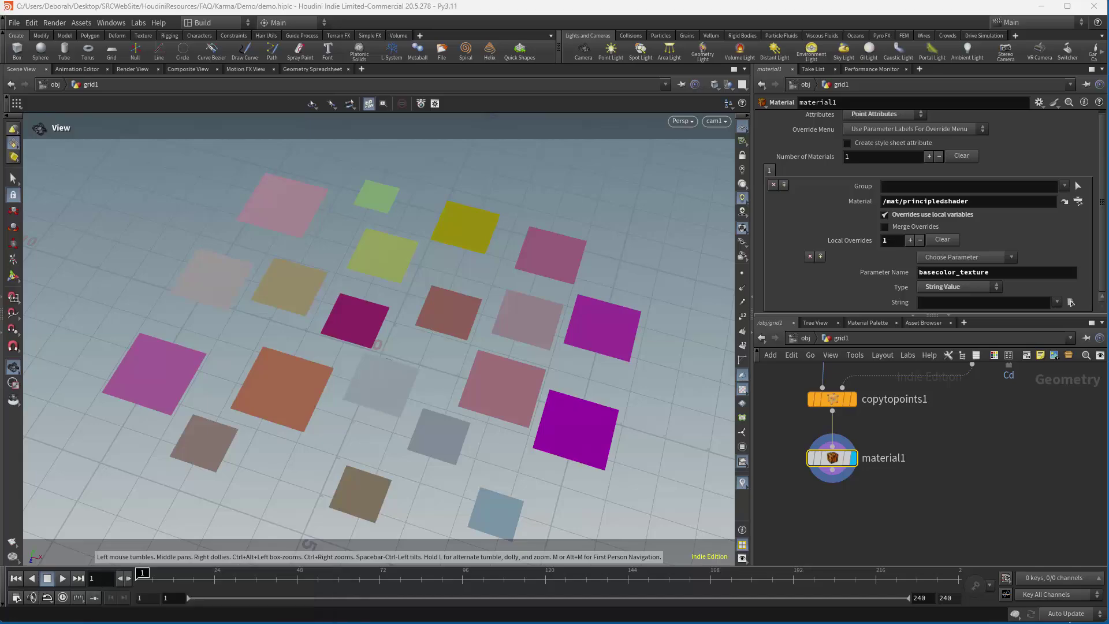
Step: Bring the tex folder with Dog_01.PNG through Dog_08.PNG into view in File Explorer
drag(391, 252, 500, 247)
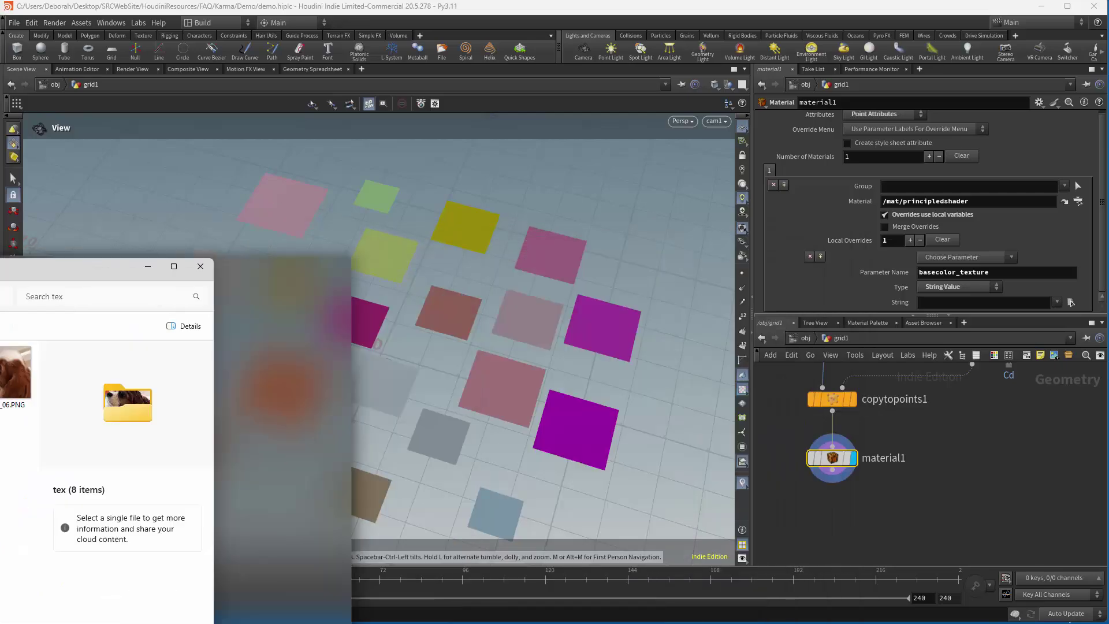
click(790, 238)
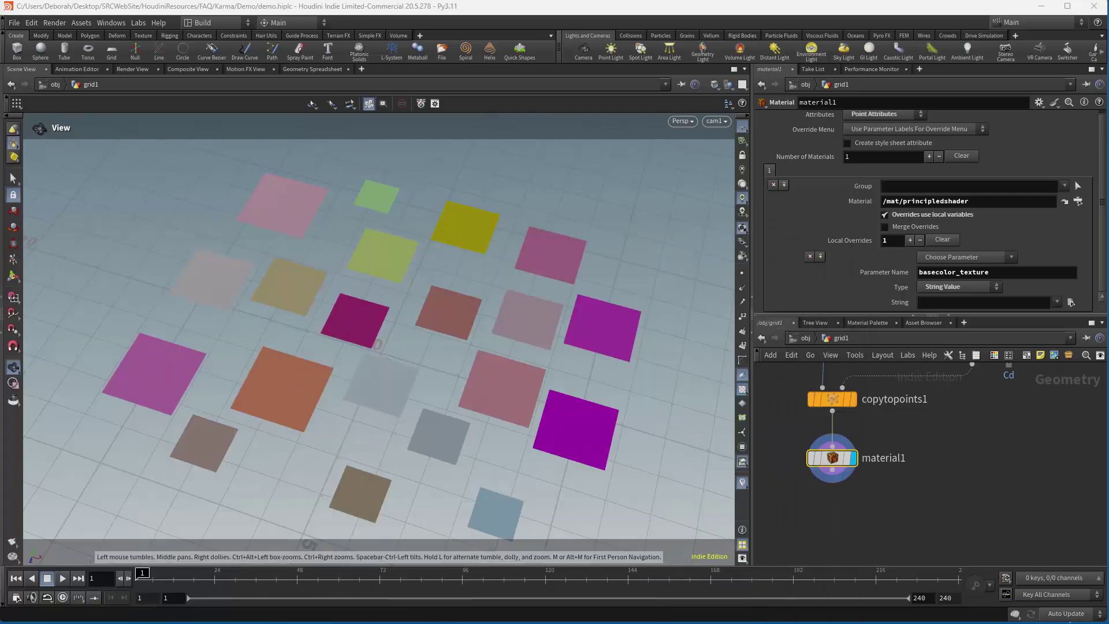
click(921, 305)
text($HIP/tex/Dog_0)
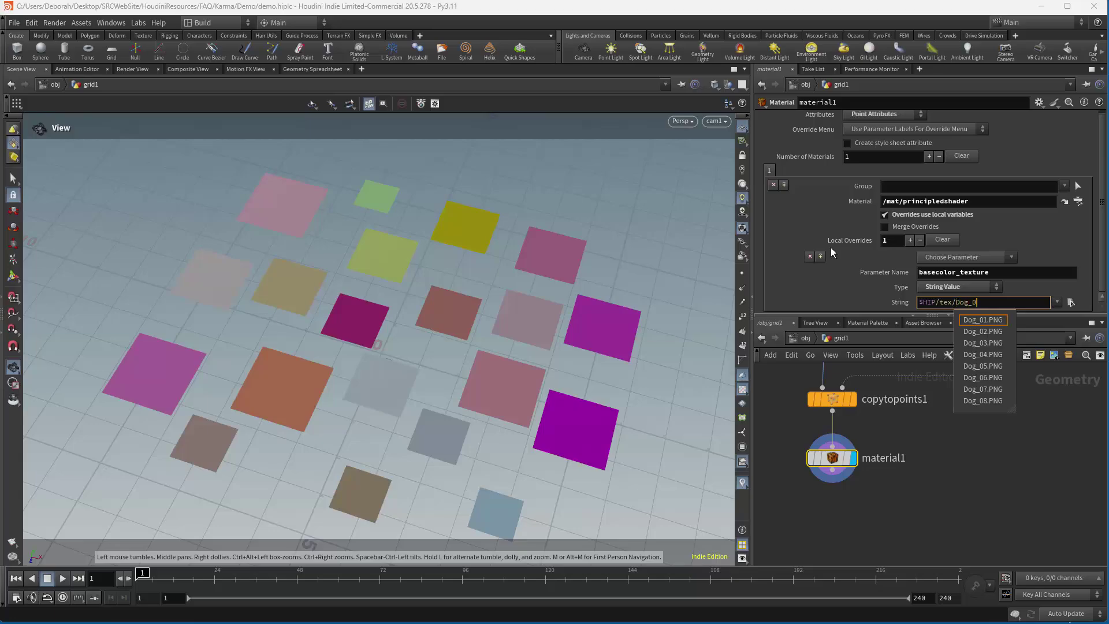
text(`)
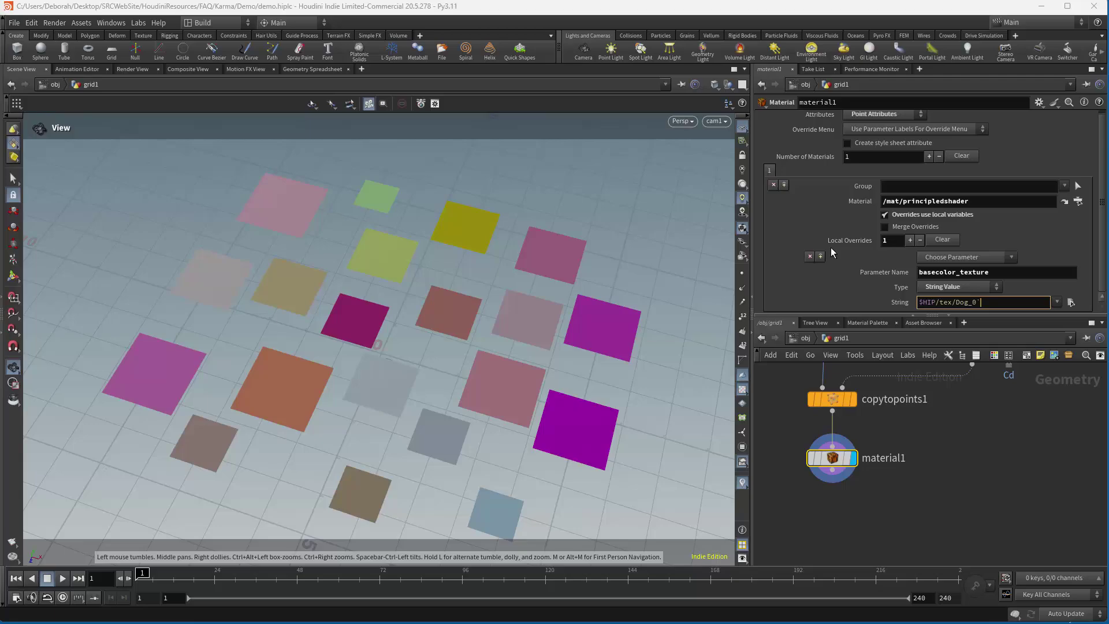
text(rand)
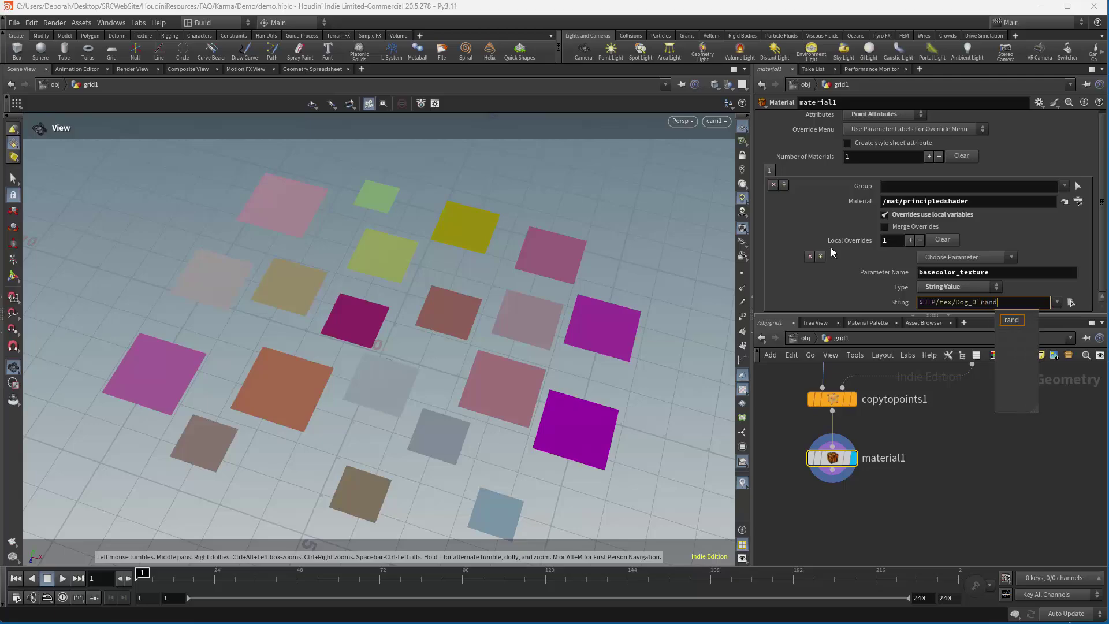
text((@ptn)
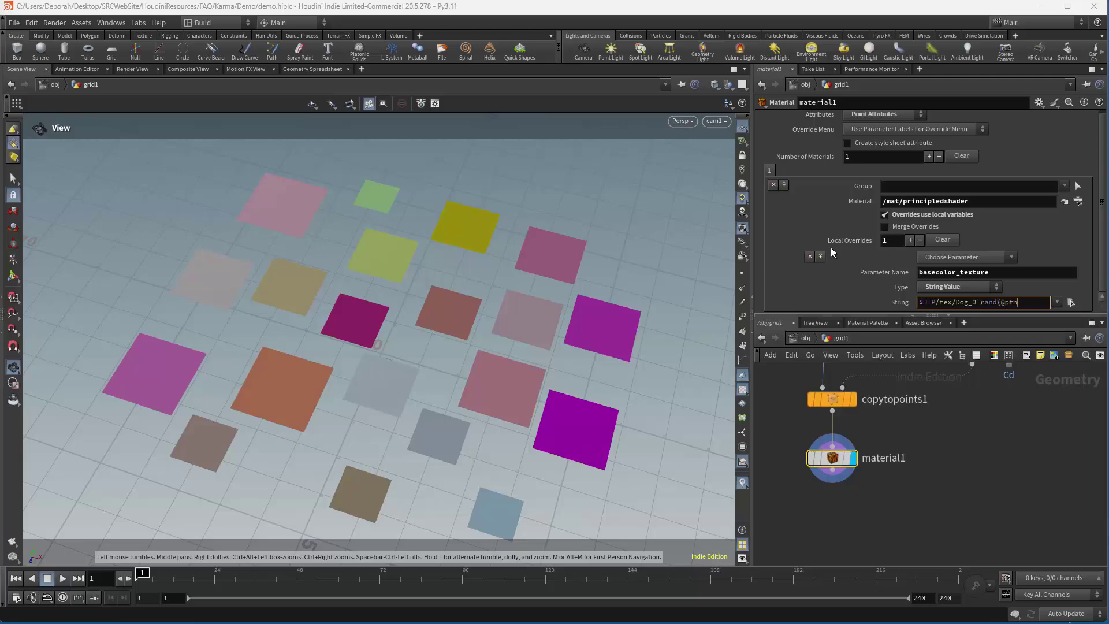
text(um))
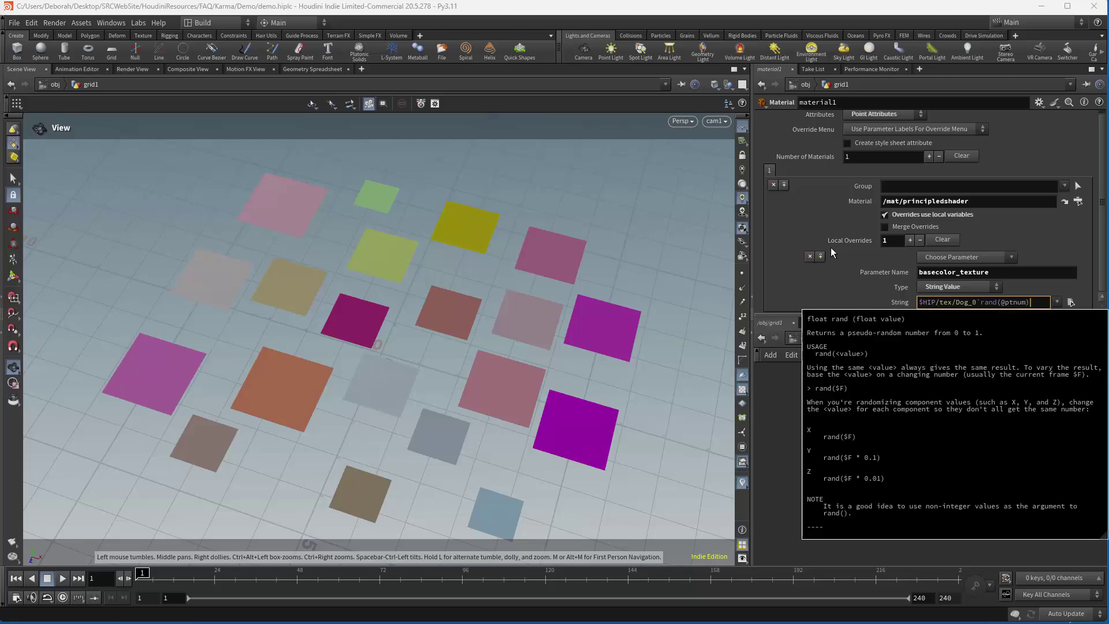
text(`)
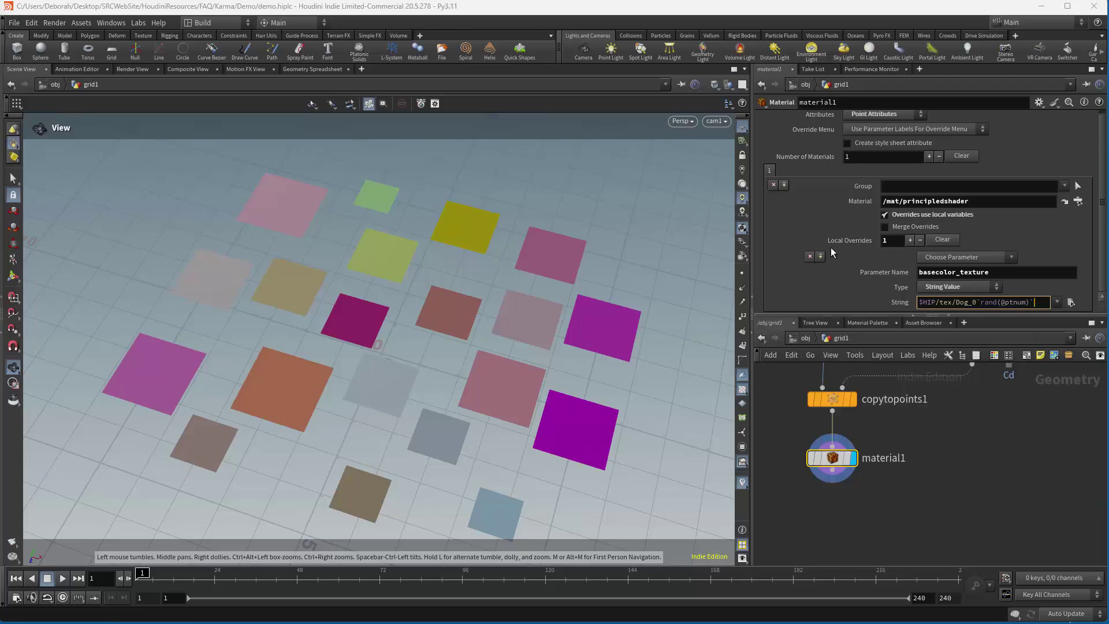
text(.PNG)
click(981, 302)
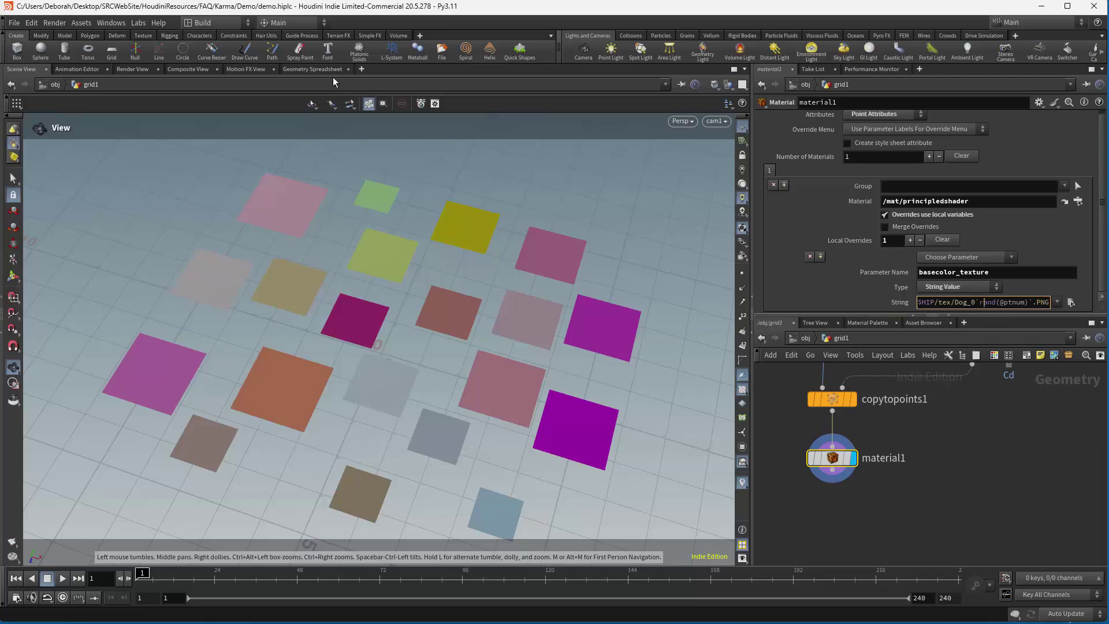
Step: Show point attributes in the Geometry Spreadsheet and widen the material_override column
click(314, 69)
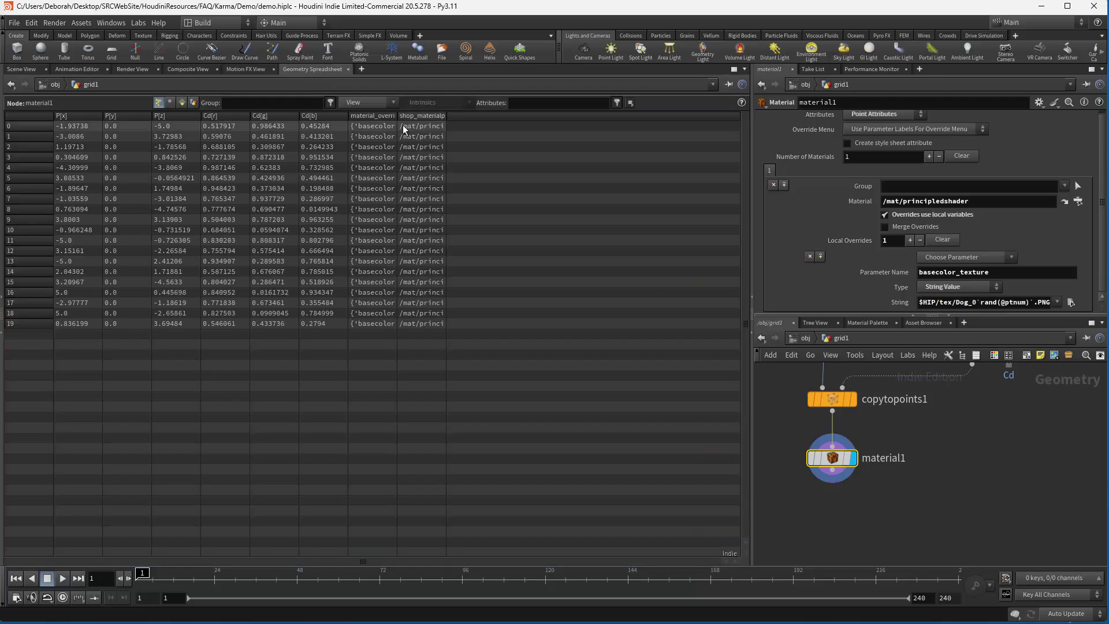
drag(397, 114, 757, 140)
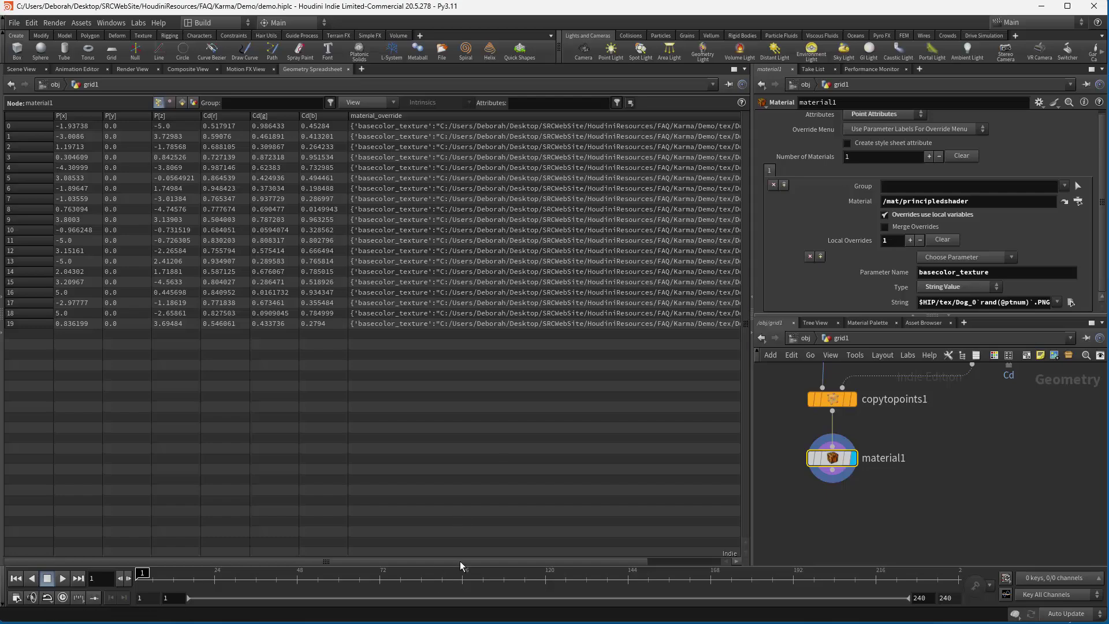
drag(460, 560, 561, 564)
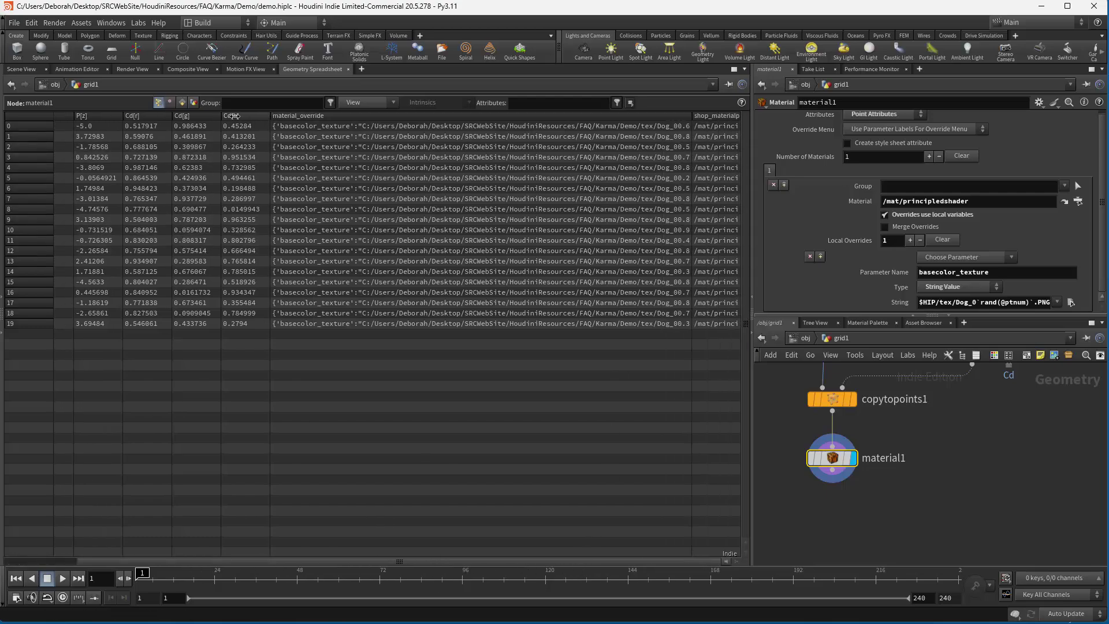
drag(693, 116, 741, 115)
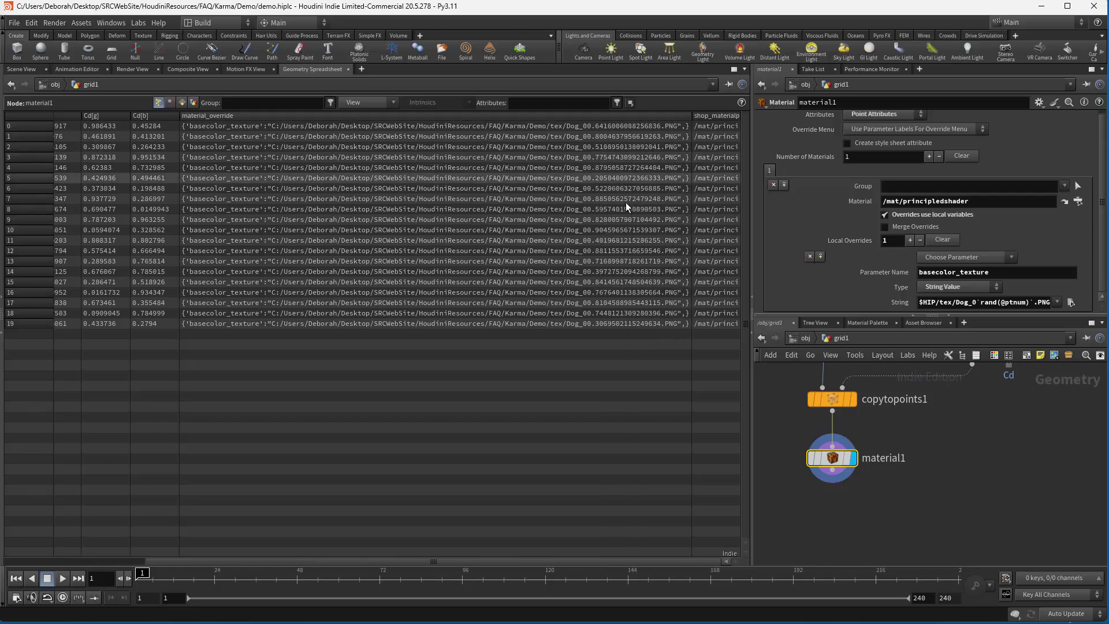
click(980, 302)
text(int()
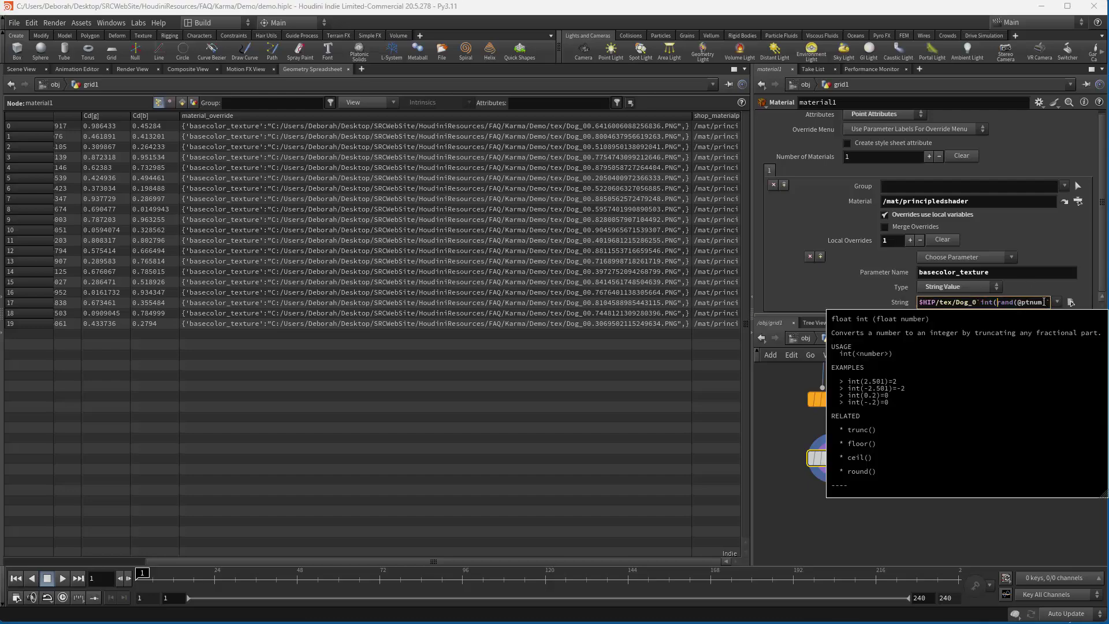
click(1045, 302)
text())
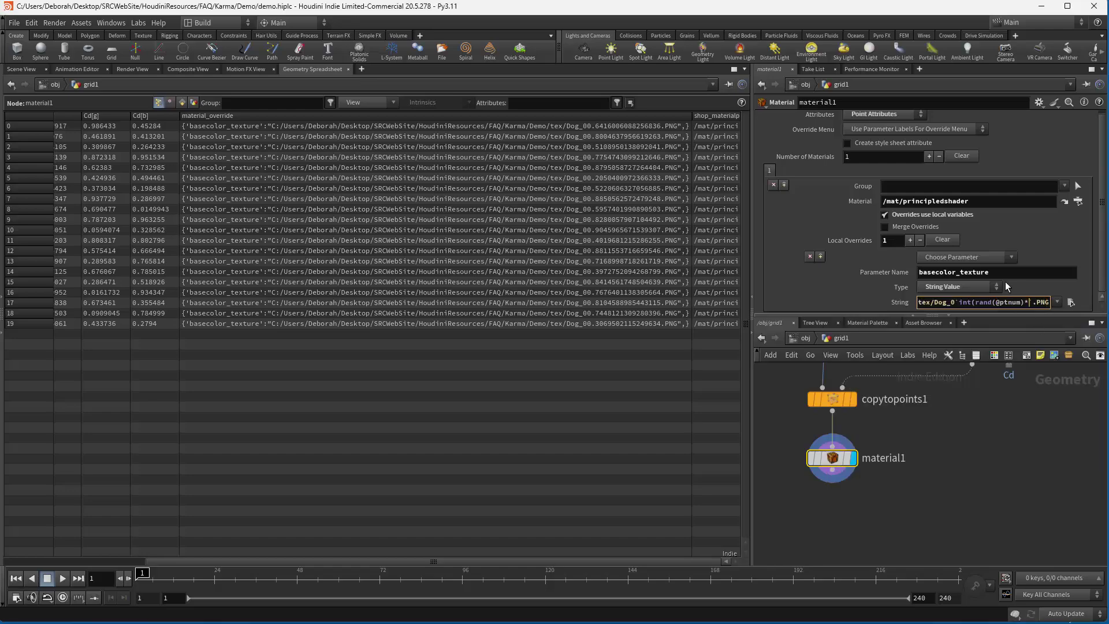
text(*8))
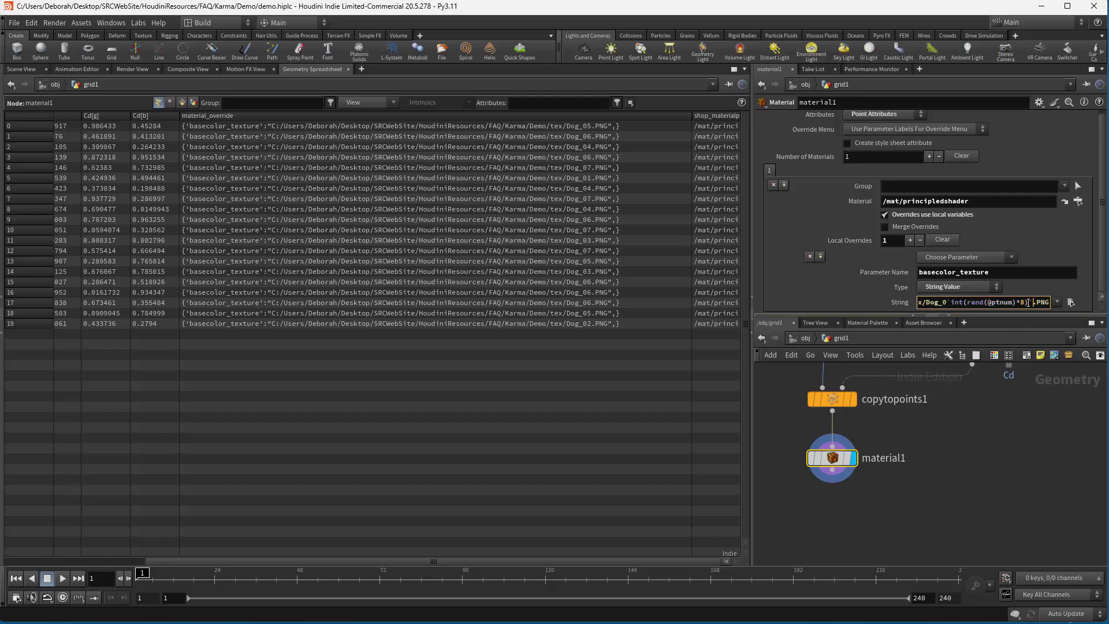
click(1013, 302)
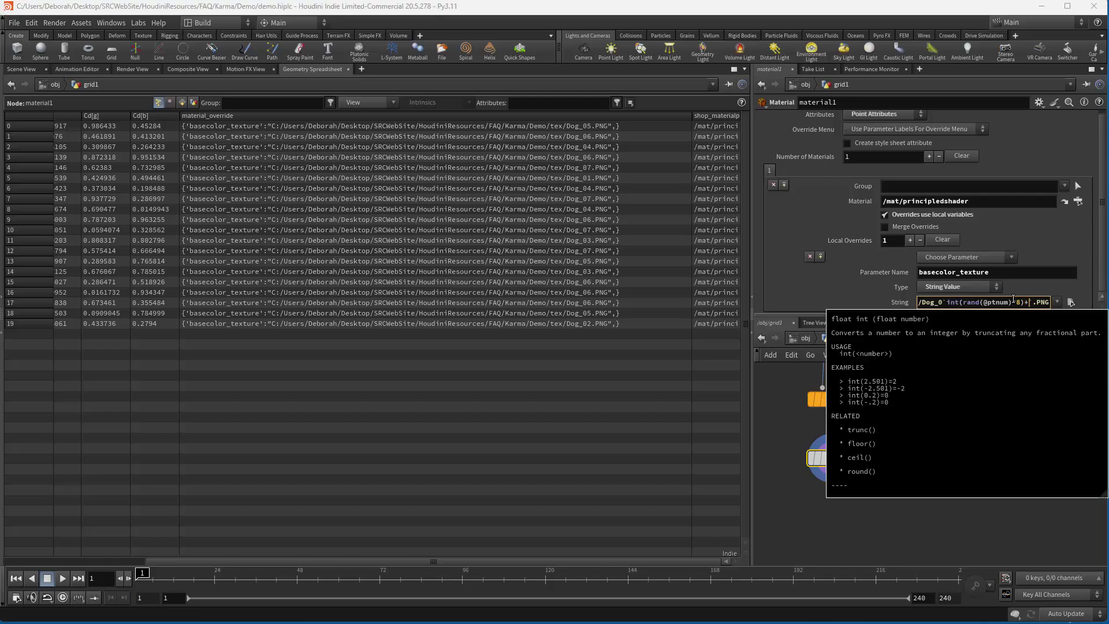
text())
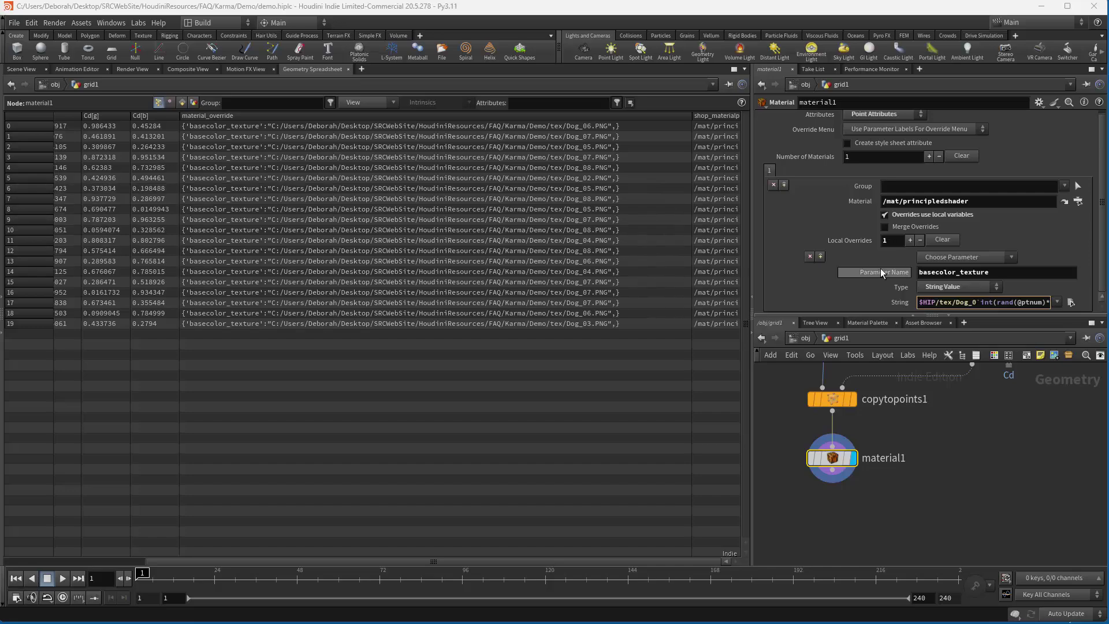
scroll(953, 402, up, 3)
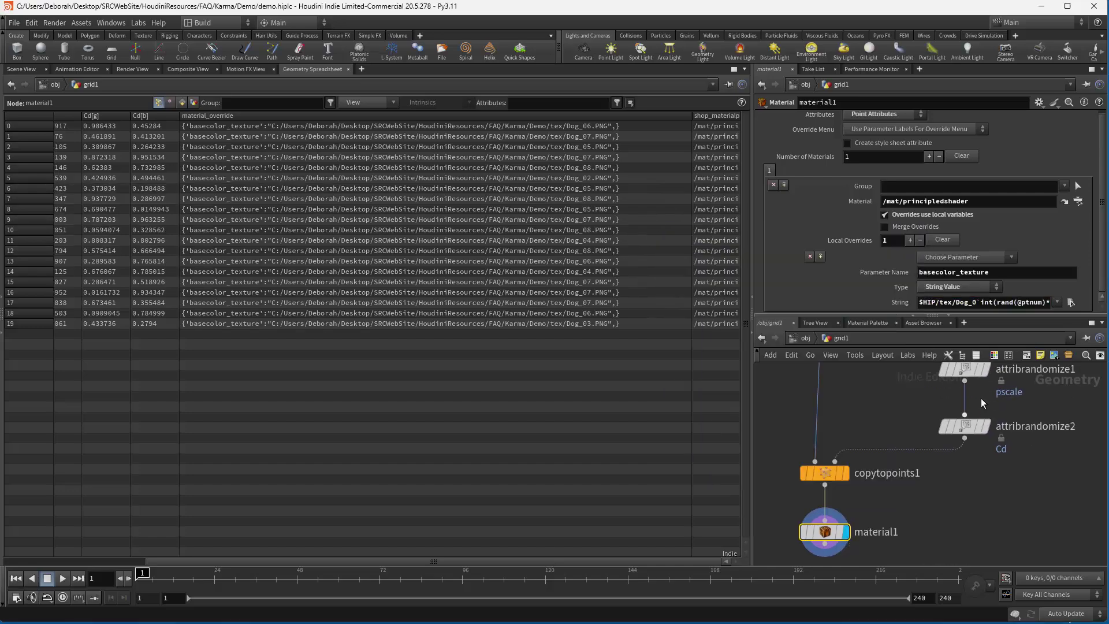
scroll(974, 386, up, 2)
click(977, 378)
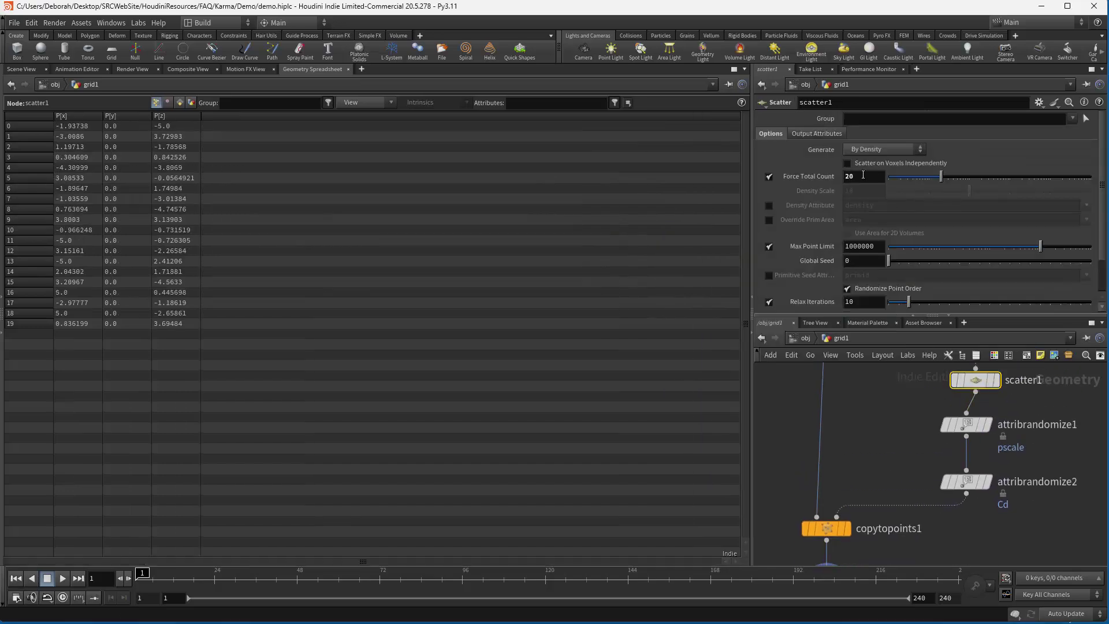
drag(940, 177, 1008, 183)
middle_drag(902, 473, 915, 412)
click(841, 526)
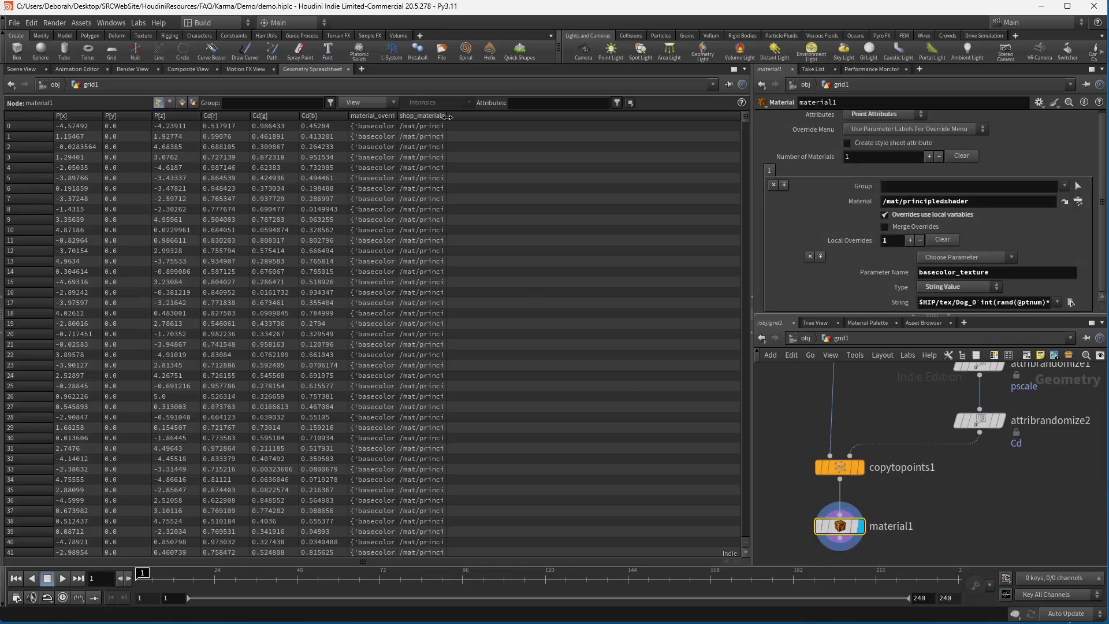
drag(397, 115, 762, 156)
drag(329, 561, 396, 560)
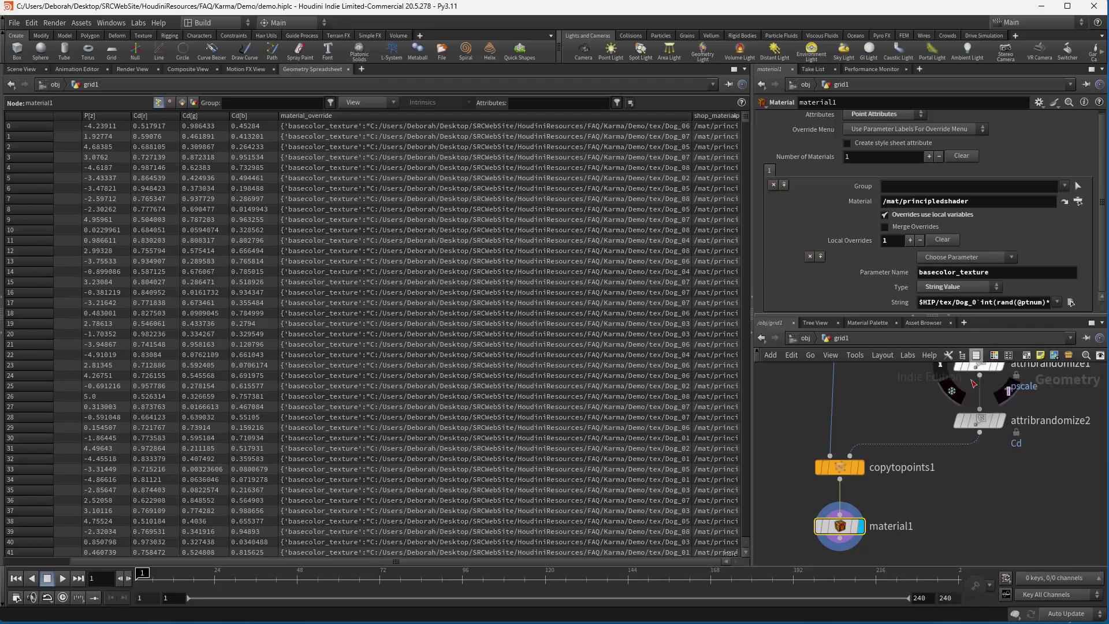
middle_drag(951, 405, 944, 480)
click(980, 395)
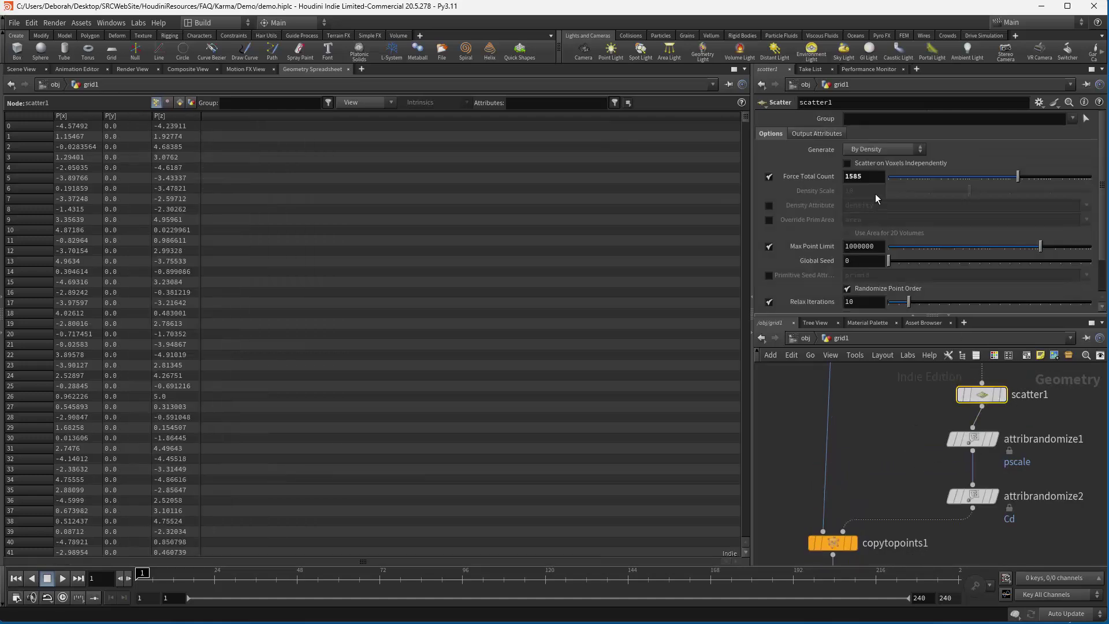
double_click(855, 176)
text(20)
key(Return)
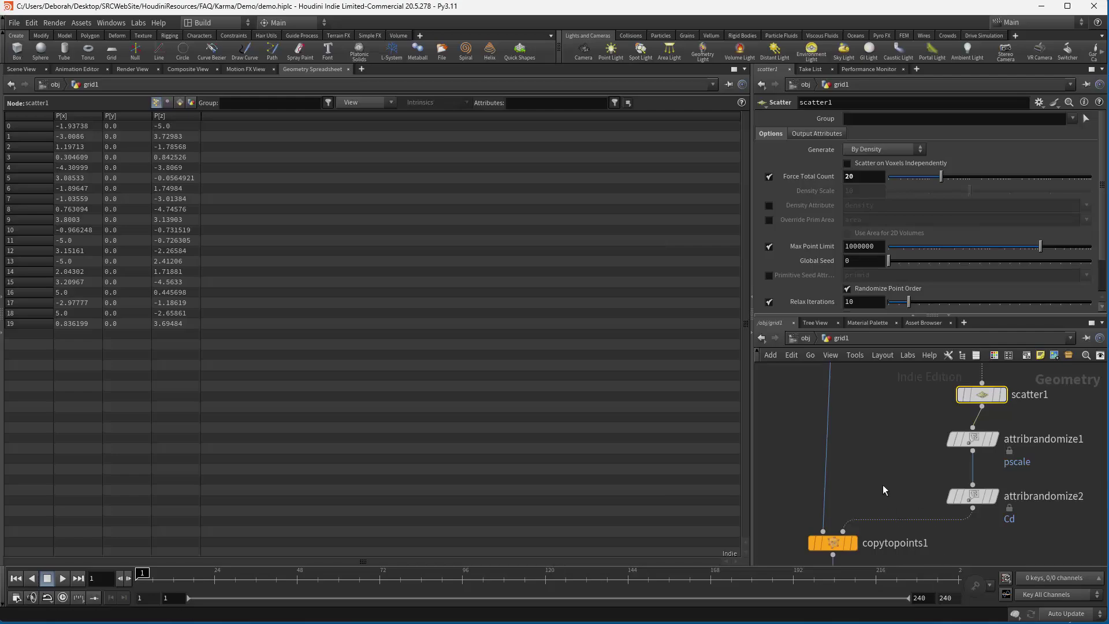
Step: Enable principledshader's Base Color Use Texture and set the texture to $HIP/tex/Dog_01.PNG
scroll(882, 490, down, 3)
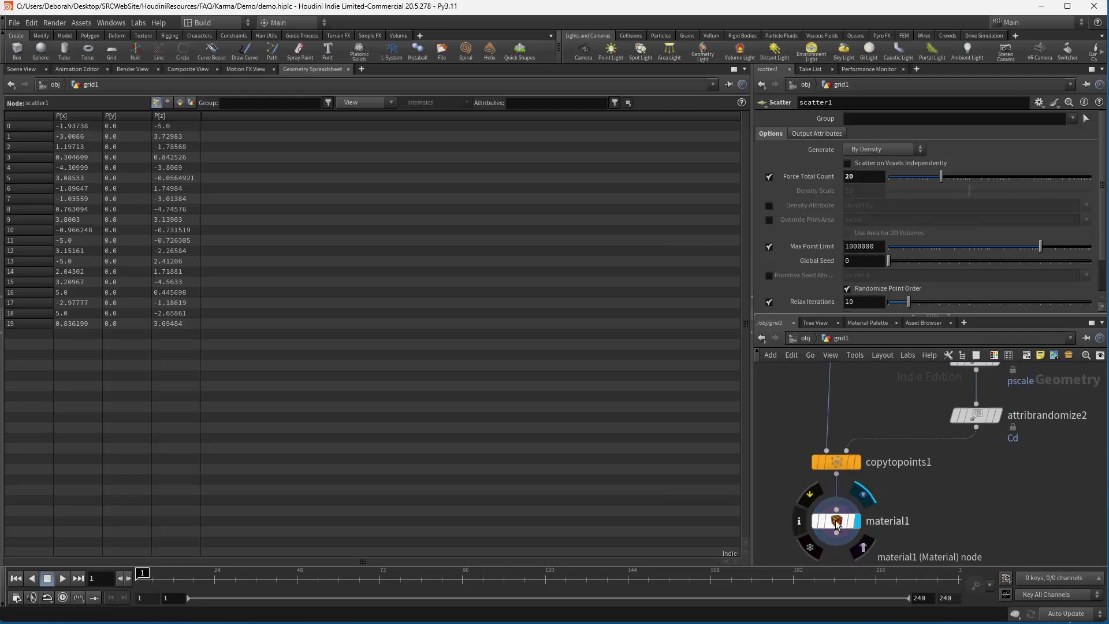
click(837, 521)
click(1063, 201)
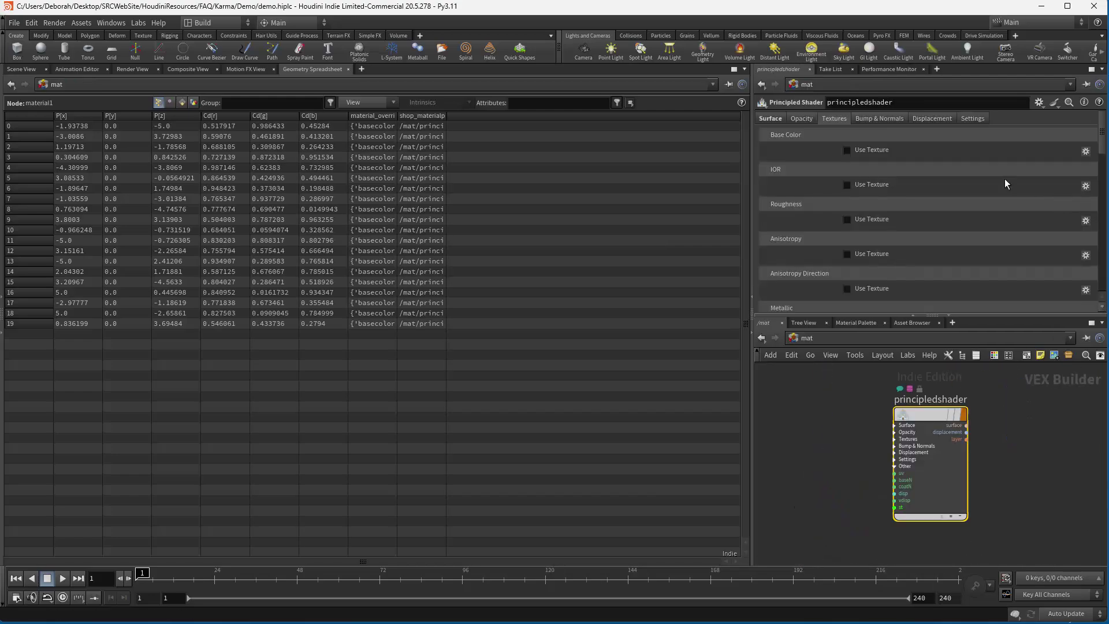
click(847, 150)
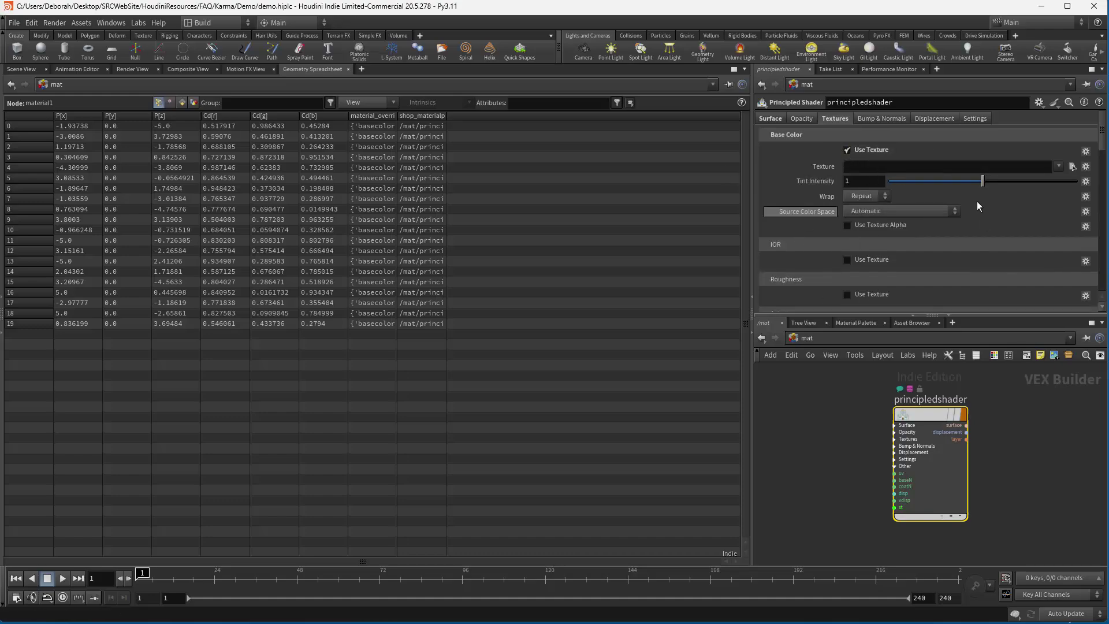
click(1072, 168)
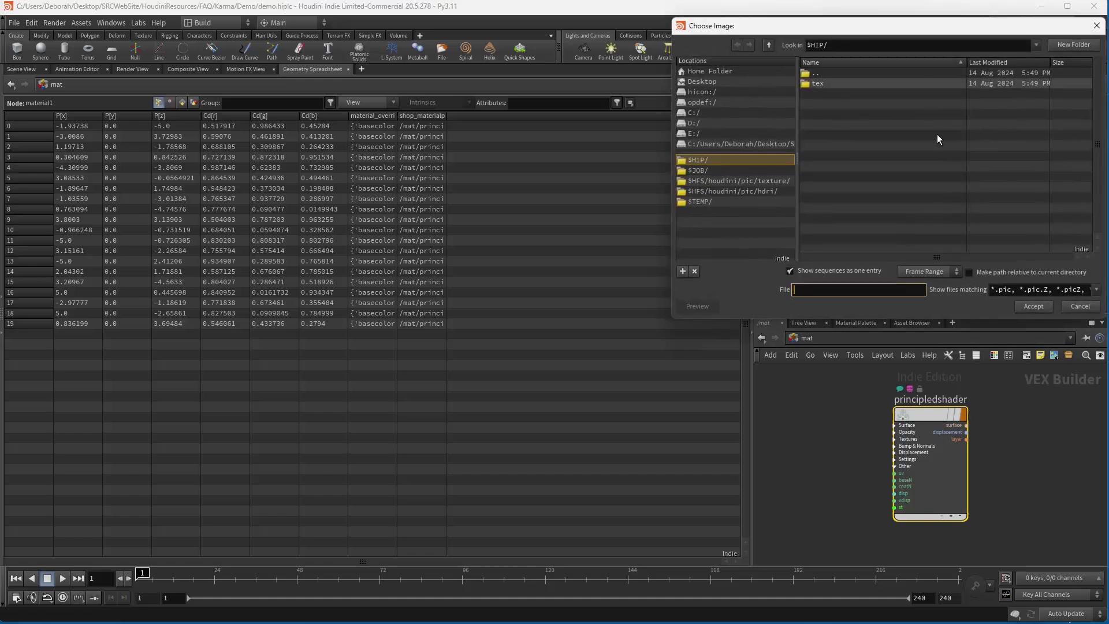
double_click(813, 82)
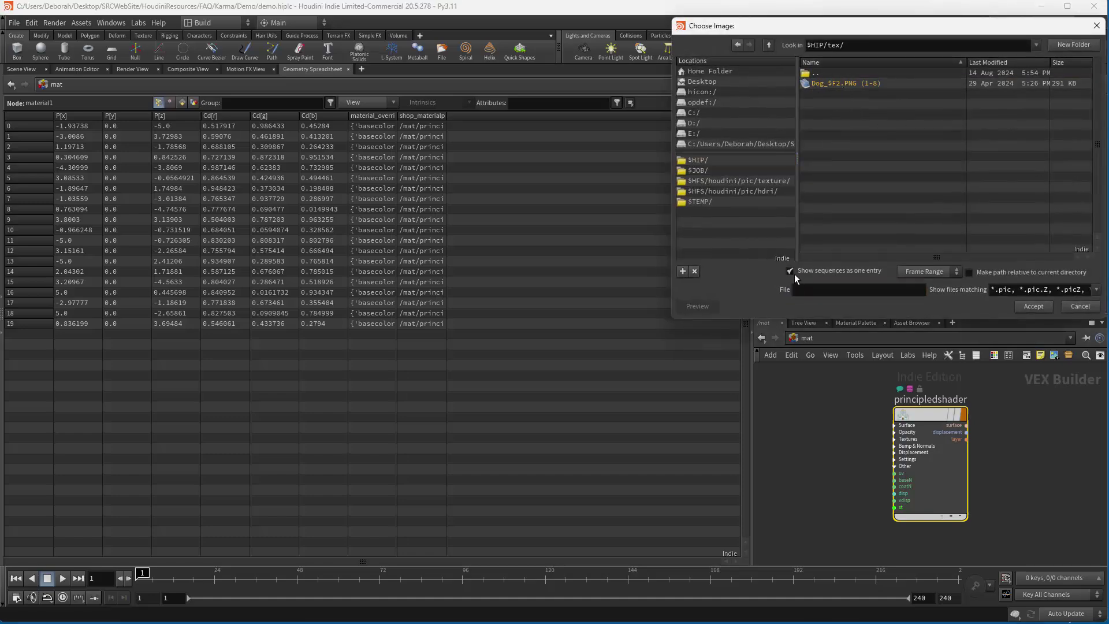
click(790, 271)
click(832, 83)
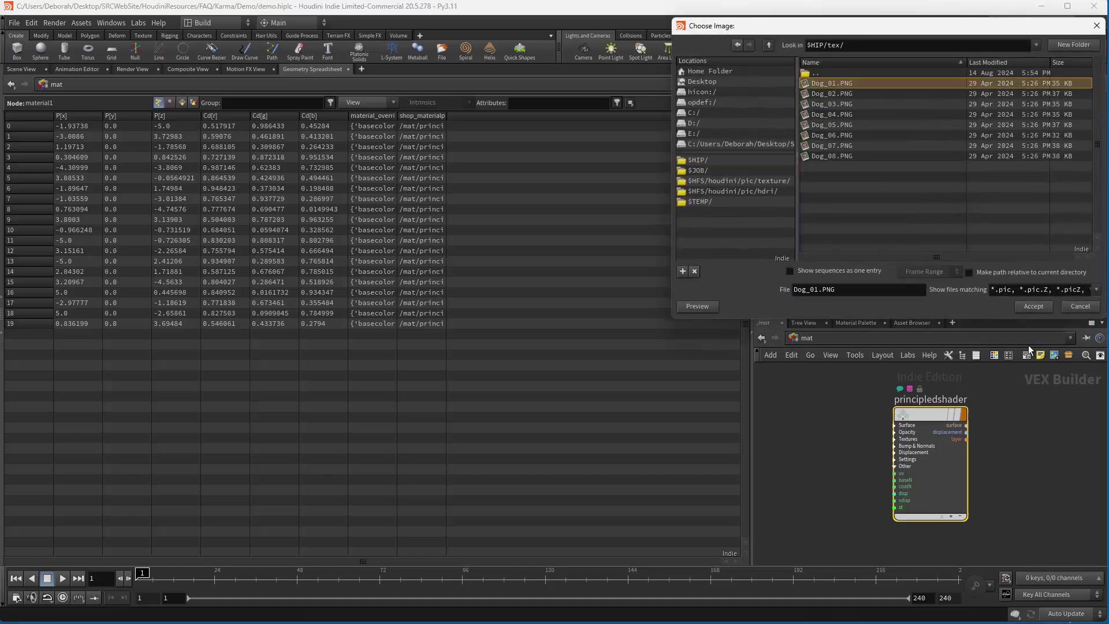
click(1032, 307)
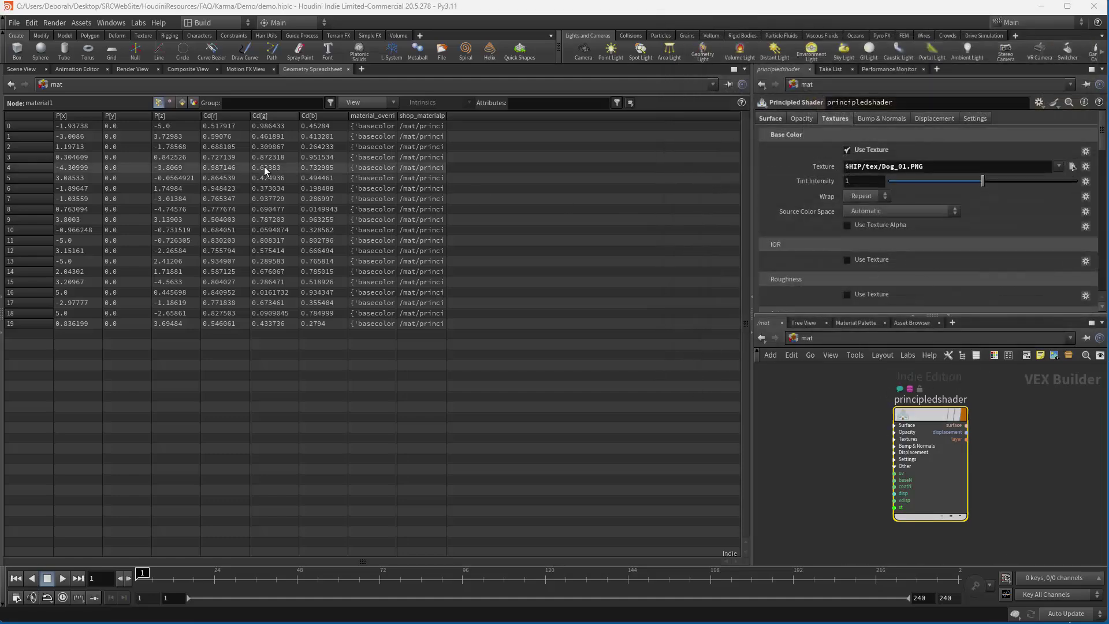
Step: Start a Mantra IPR render in the Render View, then return the network editor to /obj
click(135, 69)
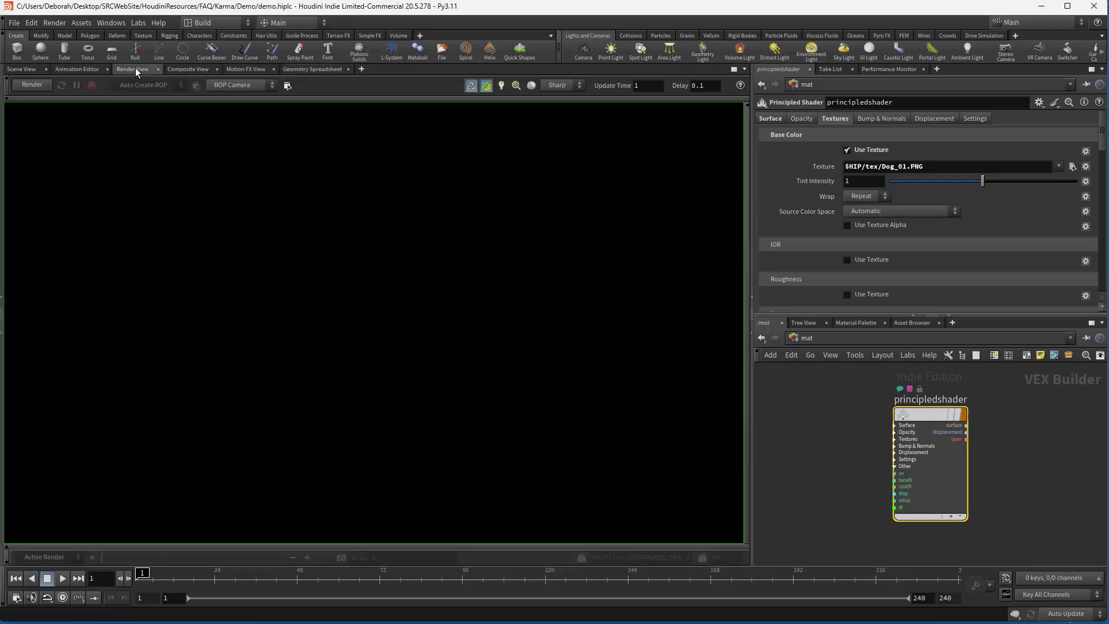
click(28, 85)
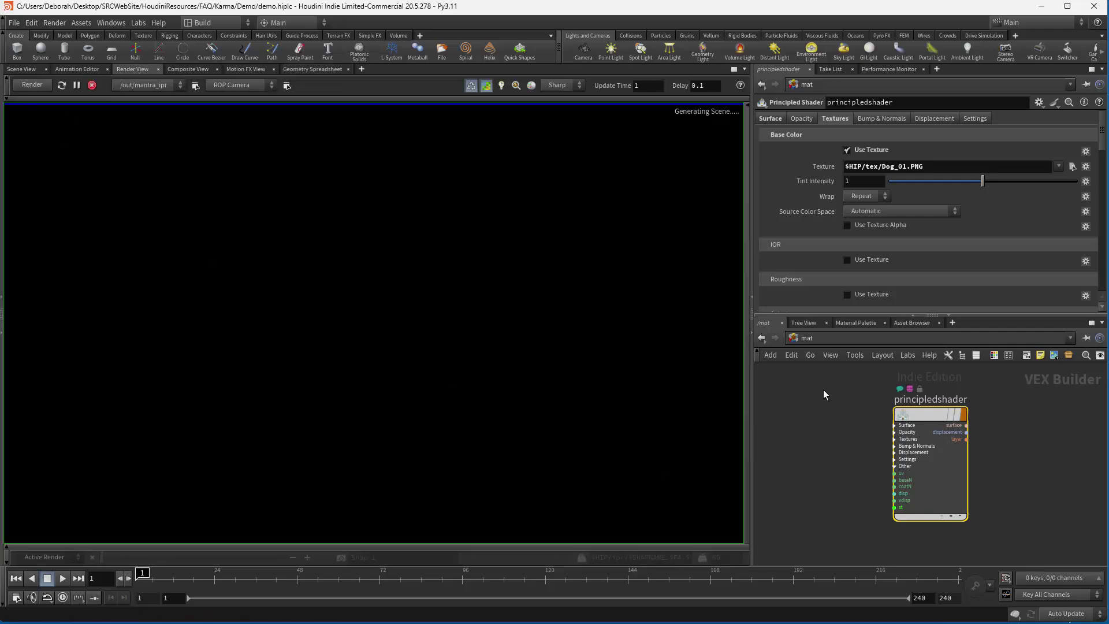
click(840, 340)
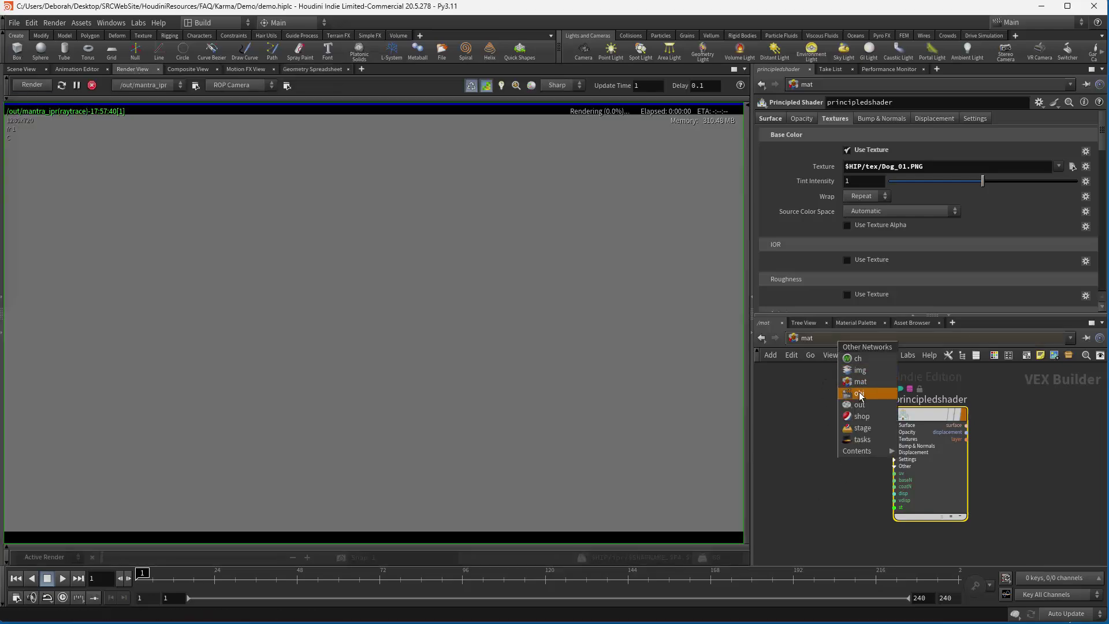
click(852, 397)
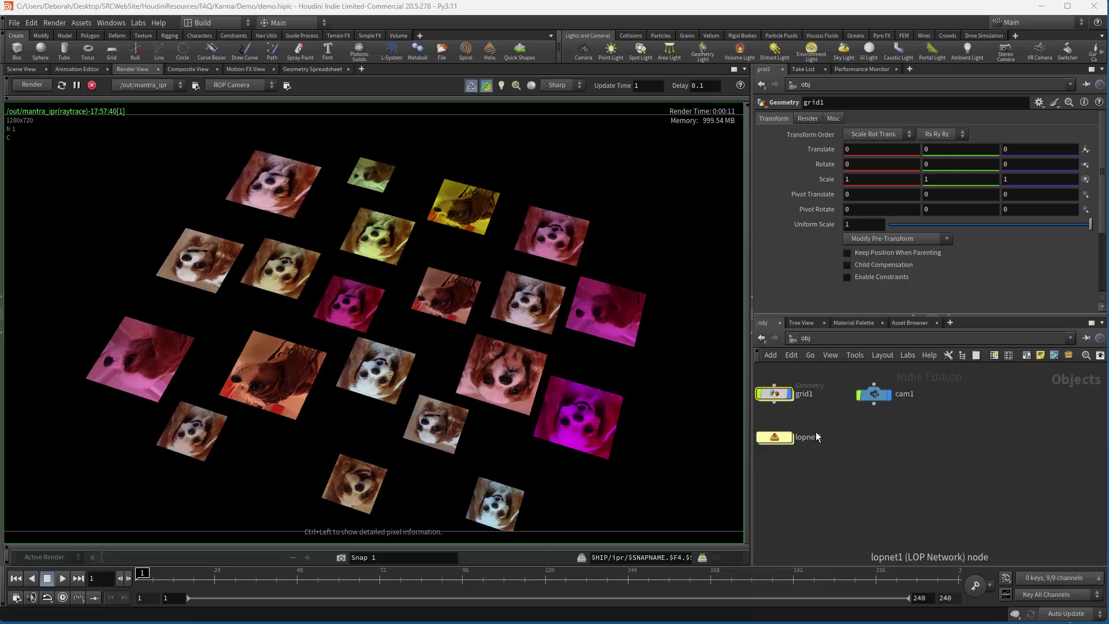
middle_drag(817, 422, 869, 435)
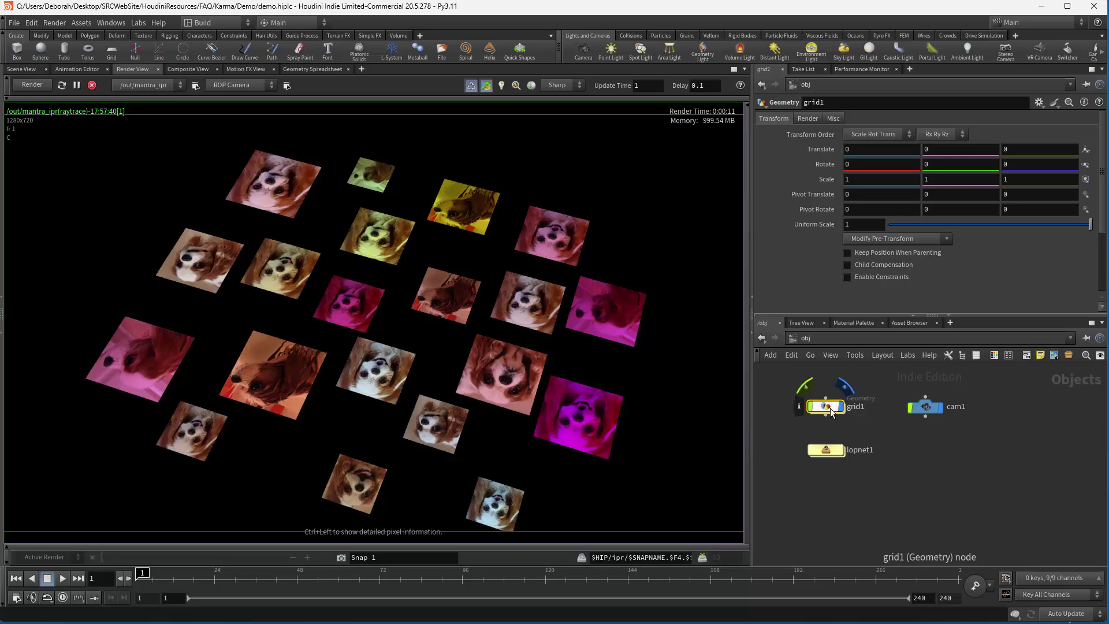
Step: Inside grid1, bypass attribrandomize2 to remove the random colour tint
double_click(831, 407)
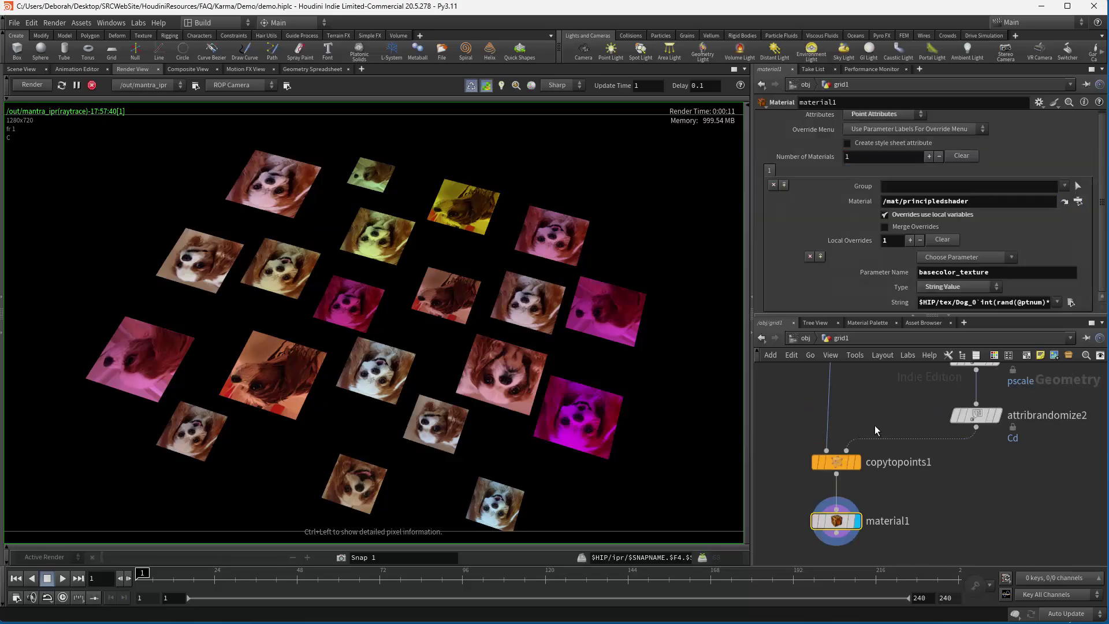
click(953, 416)
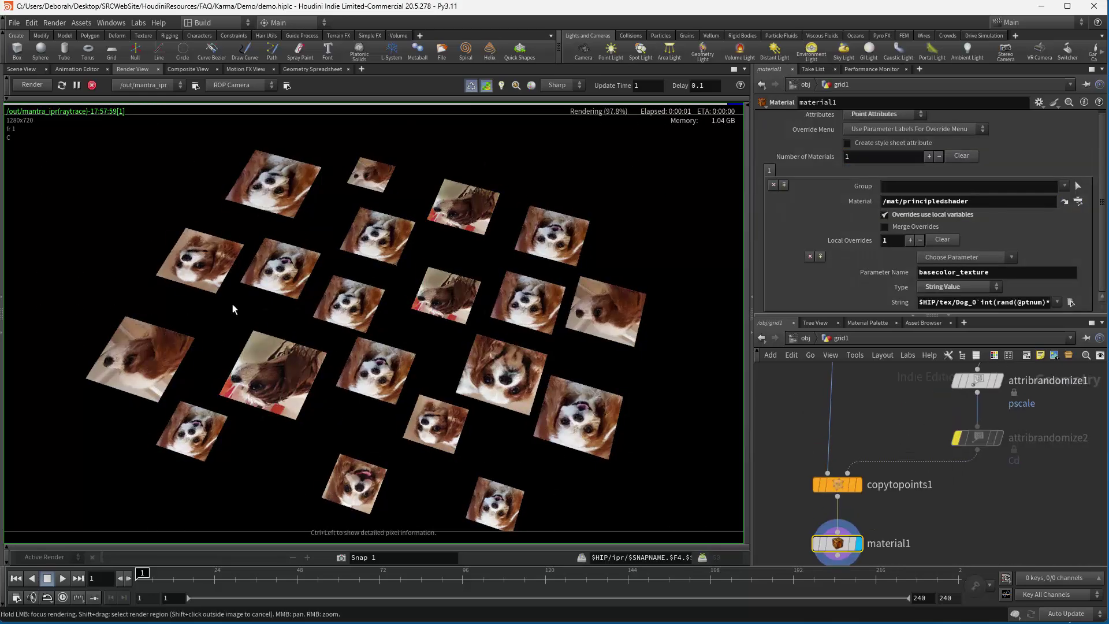
scroll(875, 431, up, 3)
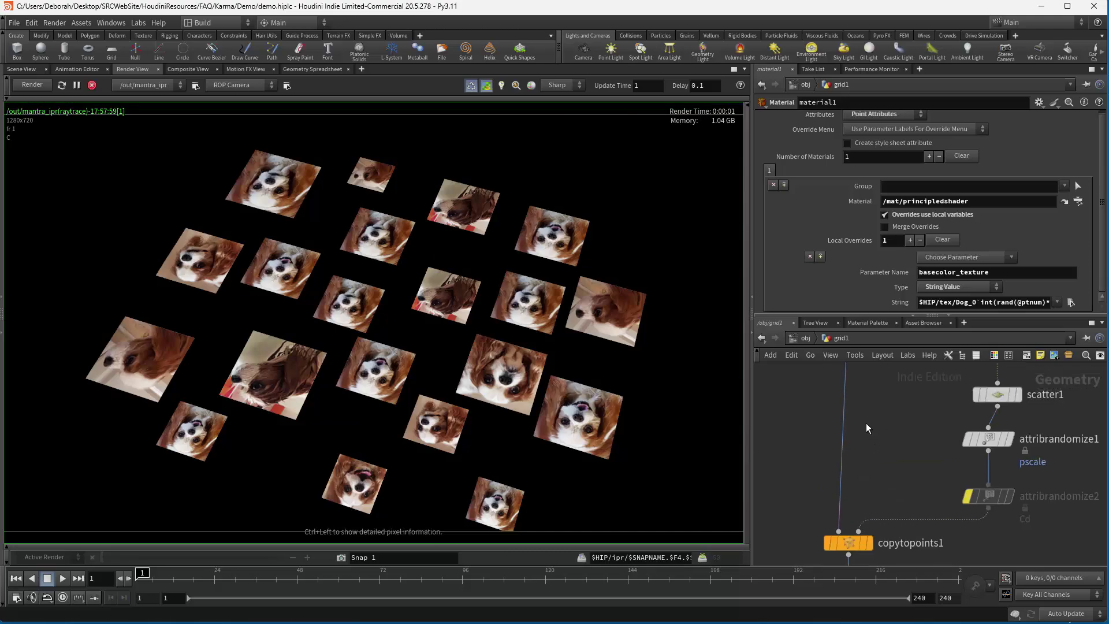
Step: Insert a UV Project node (uvproject1) onto the existing wire
key(Tab)
text(uvpr)
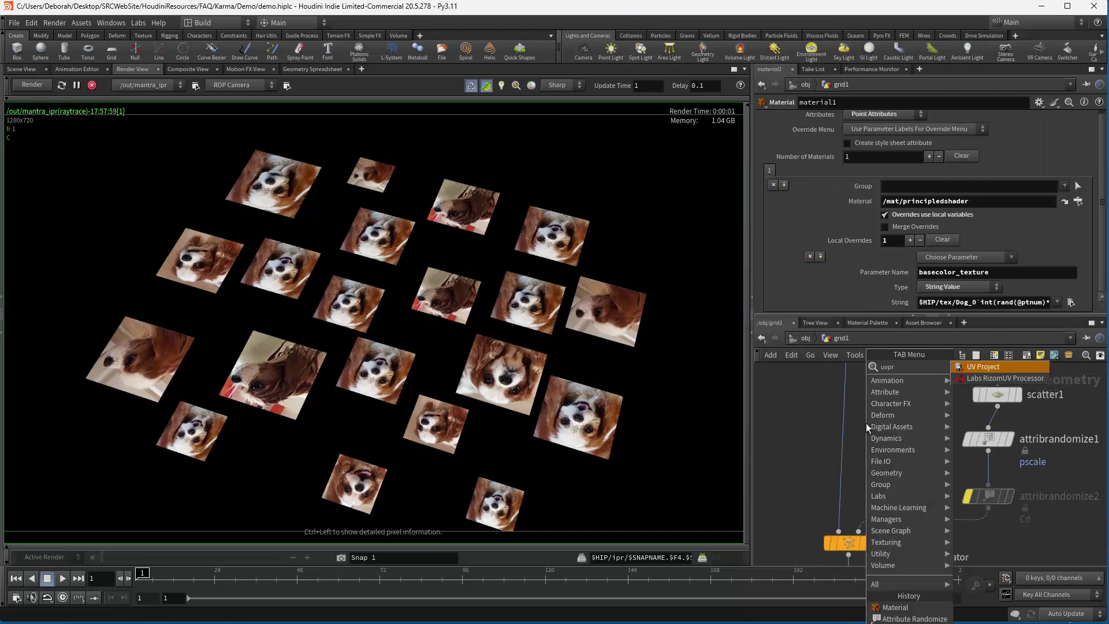
click(981, 366)
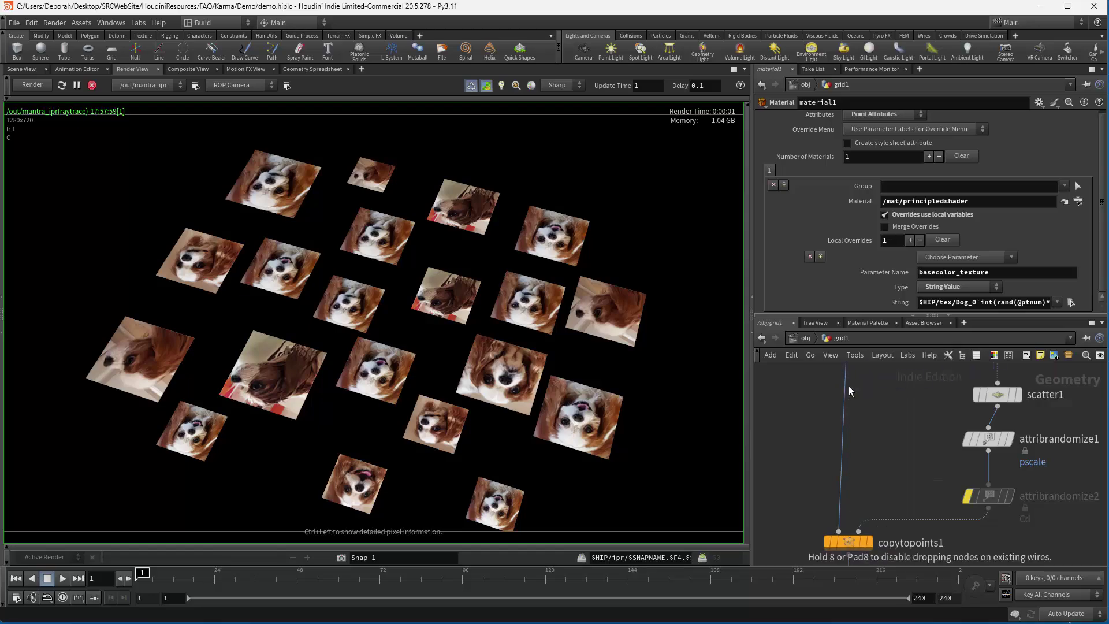
click(847, 392)
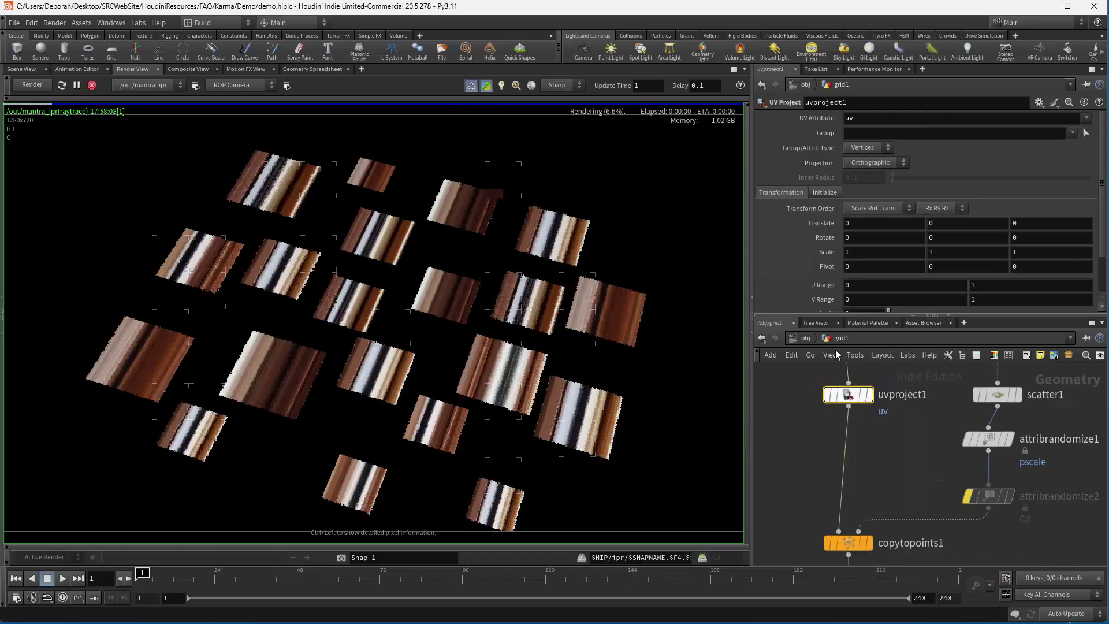
Step: Initialize uvproject1 to the best plane and set its X rotation to -90
click(825, 190)
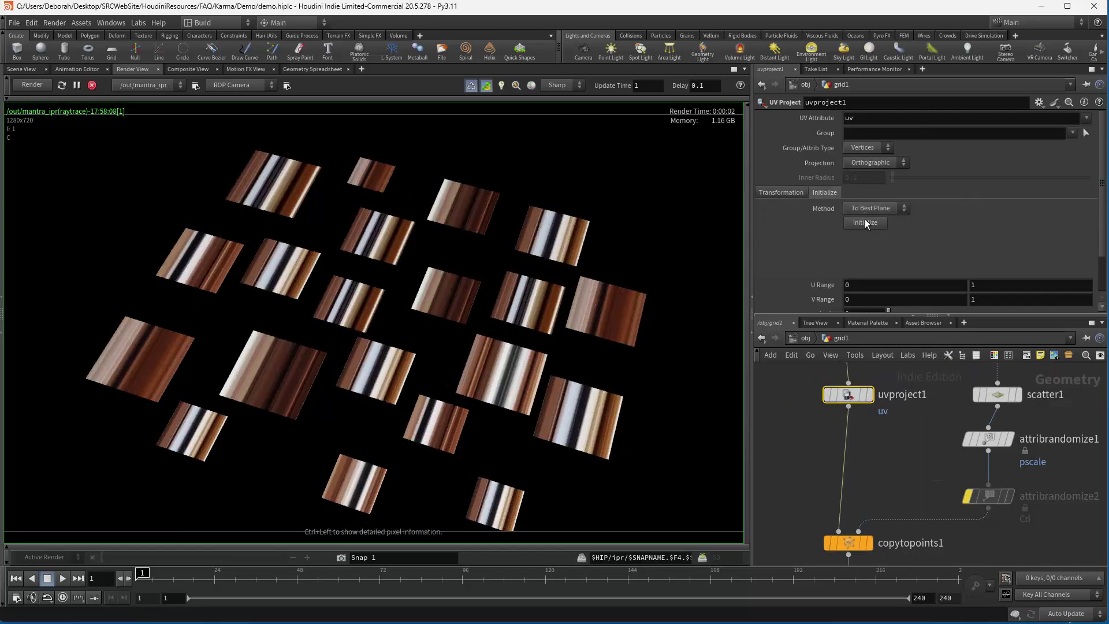
click(865, 220)
click(796, 195)
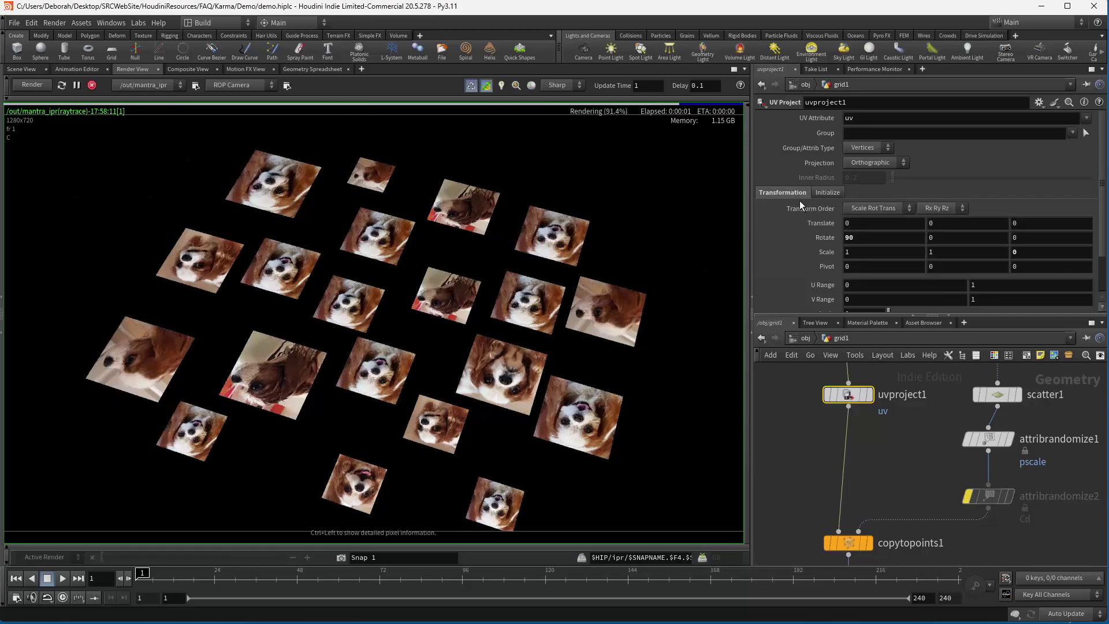
click(845, 236)
text(-)
key(Return)
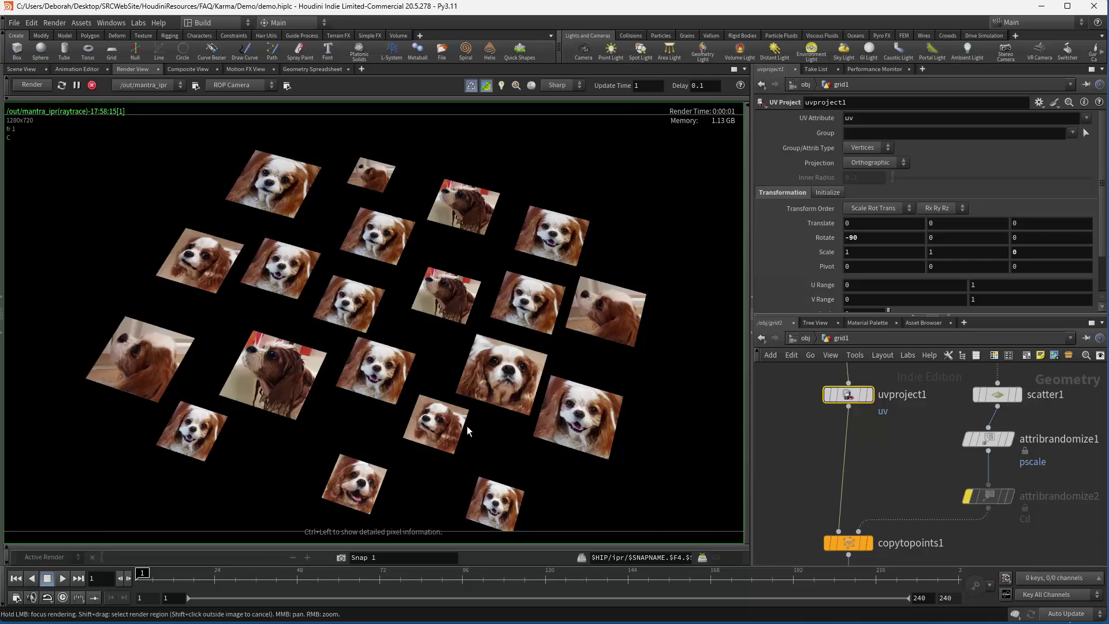
Step: Switch back to the Scene View and enter lopnet1 from the object level
click(158, 70)
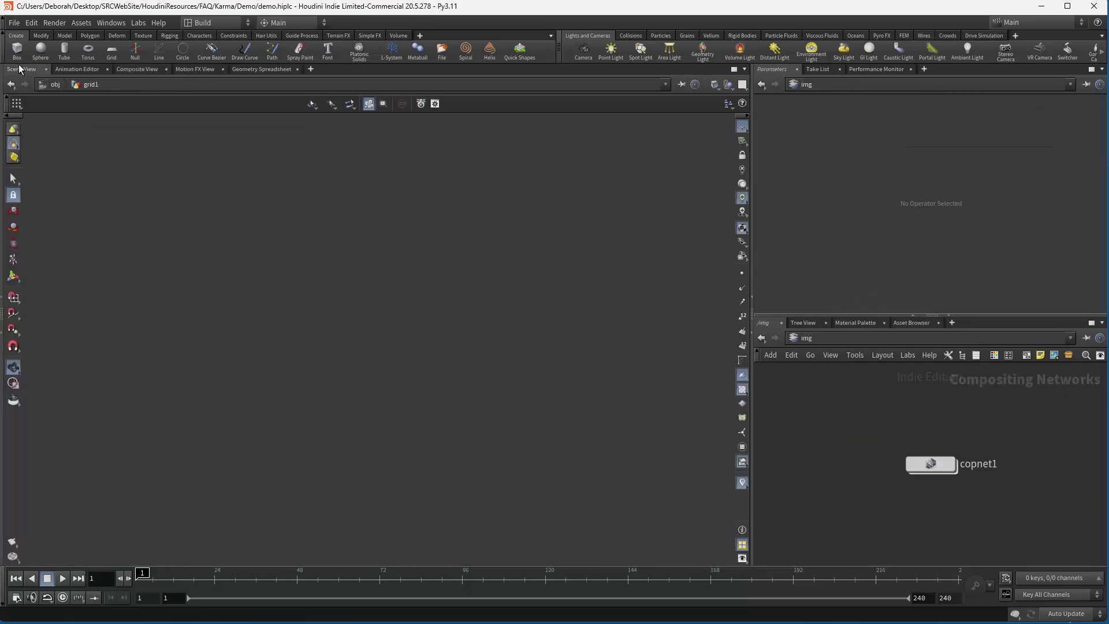
click(22, 70)
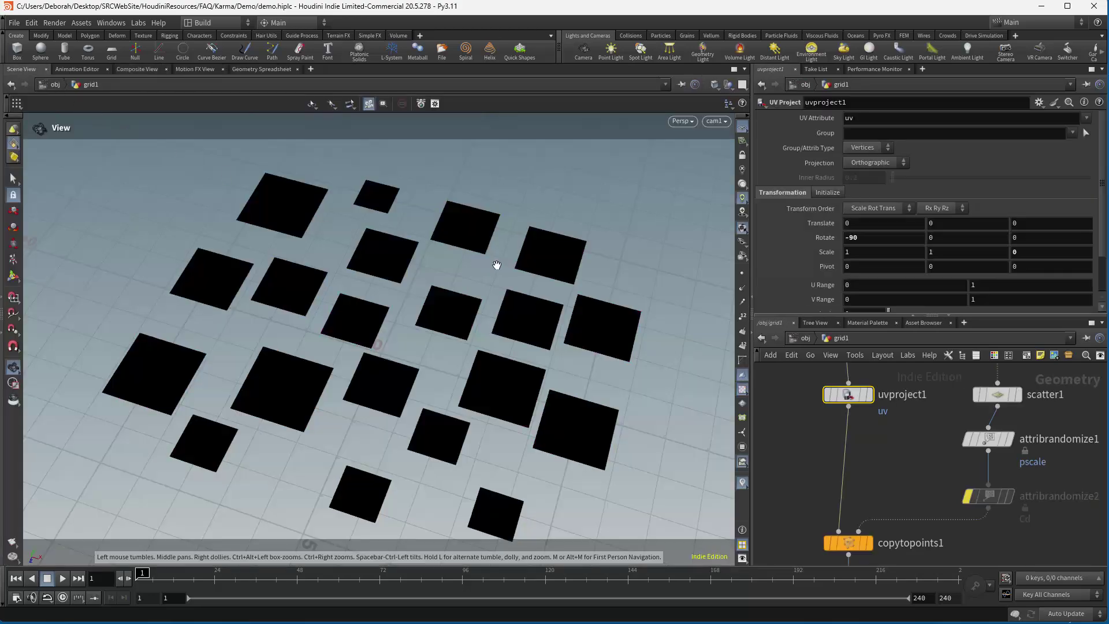
click(809, 340)
double_click(828, 432)
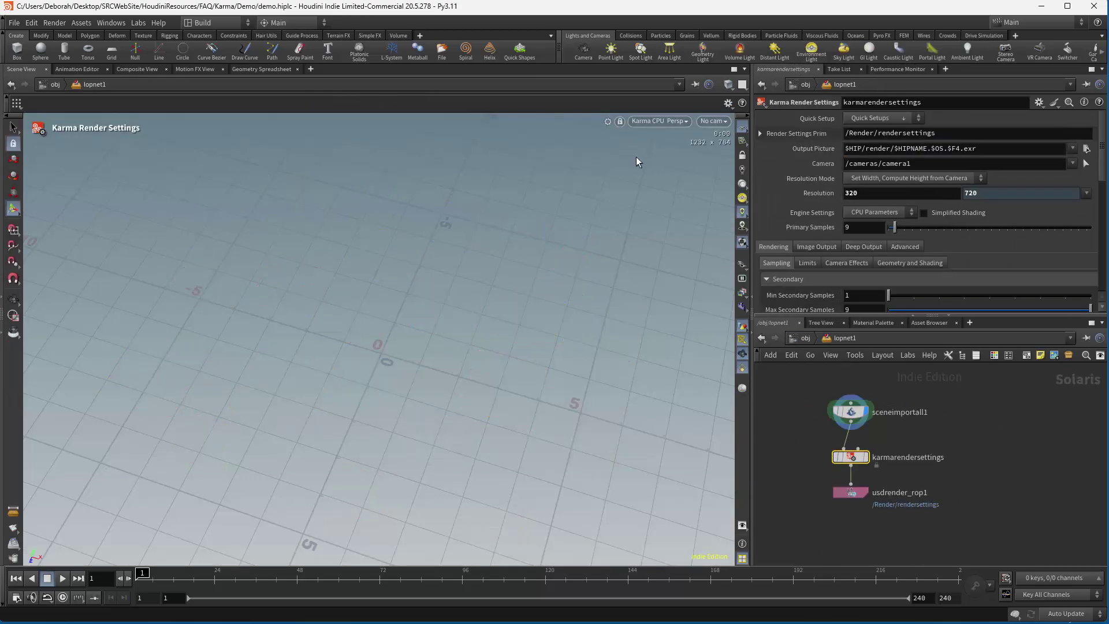
Step: Compare Houdini GL, Karma CPU and Karma XPU viewport renderers, ending on Karma CPU
click(664, 121)
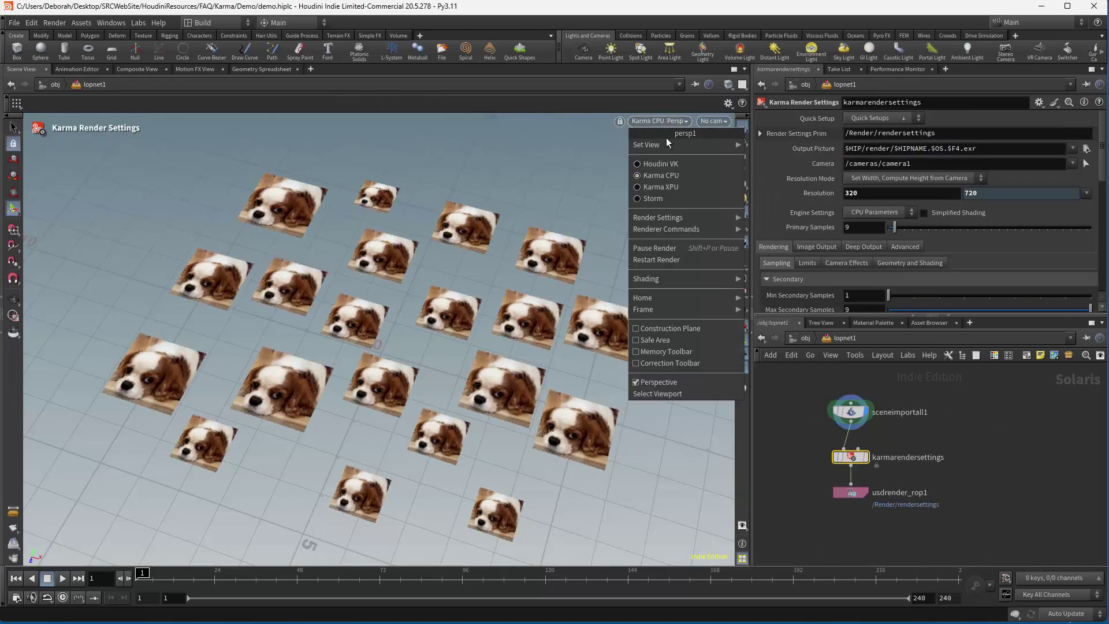
click(660, 162)
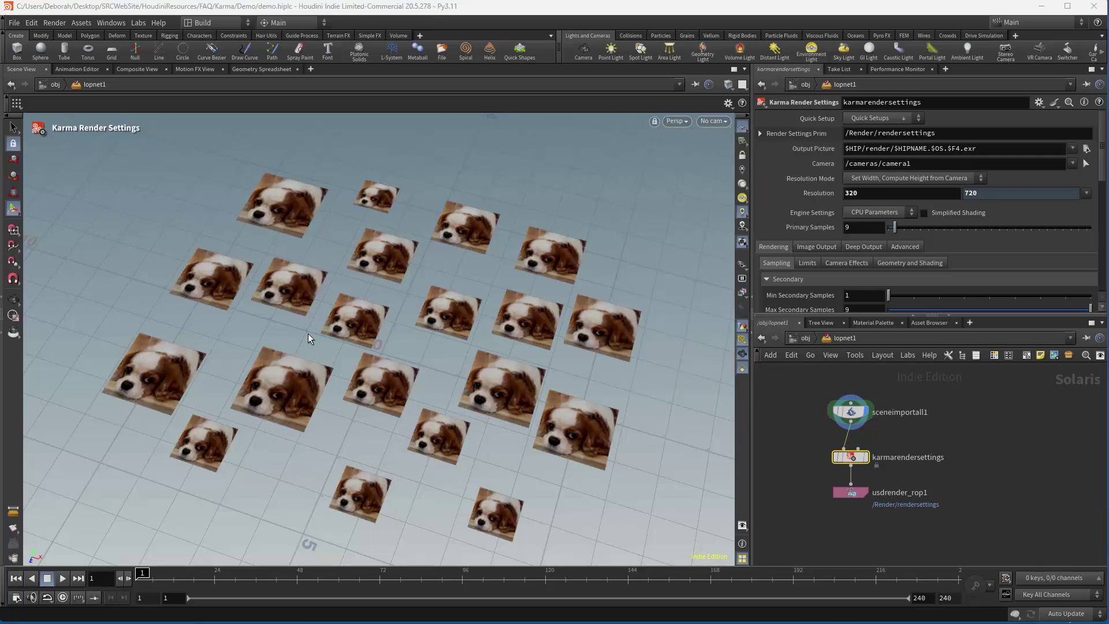
click(679, 121)
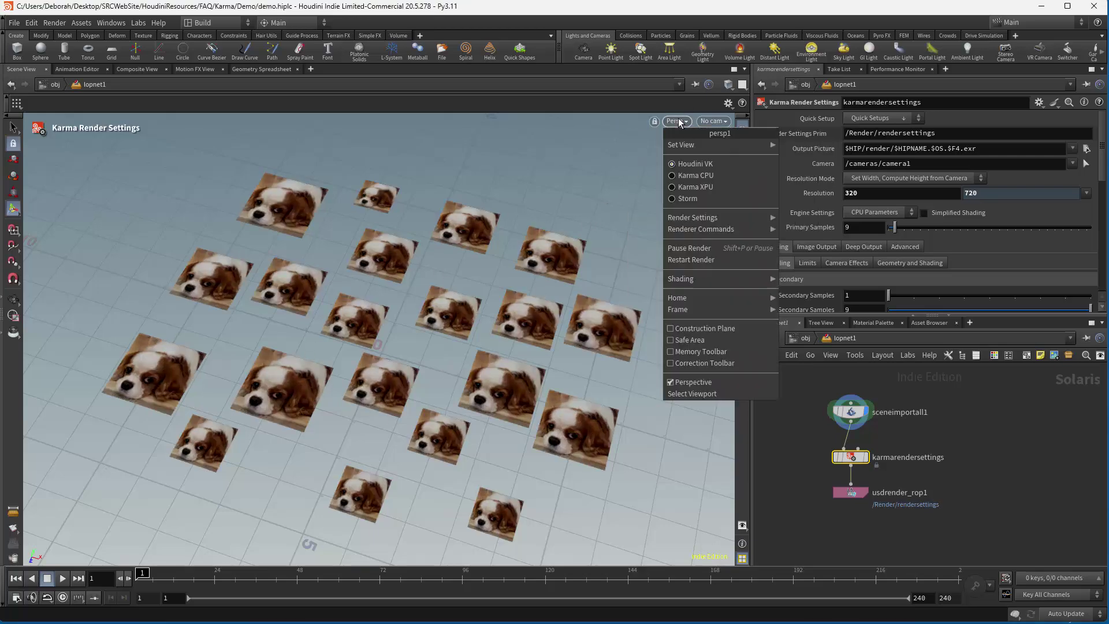
click(684, 175)
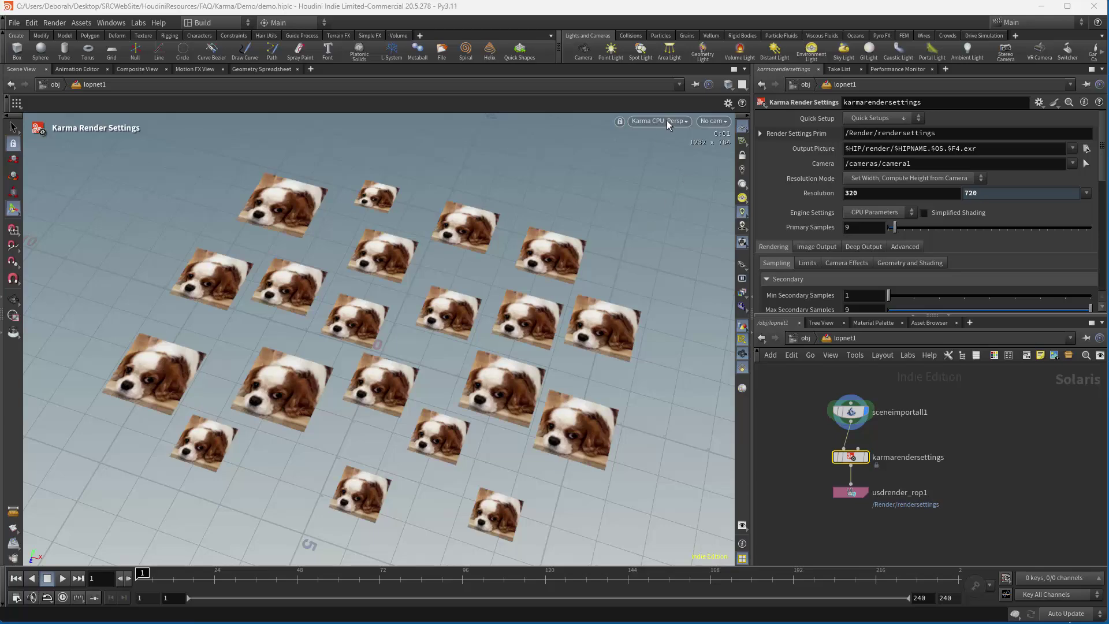
click(667, 120)
click(661, 188)
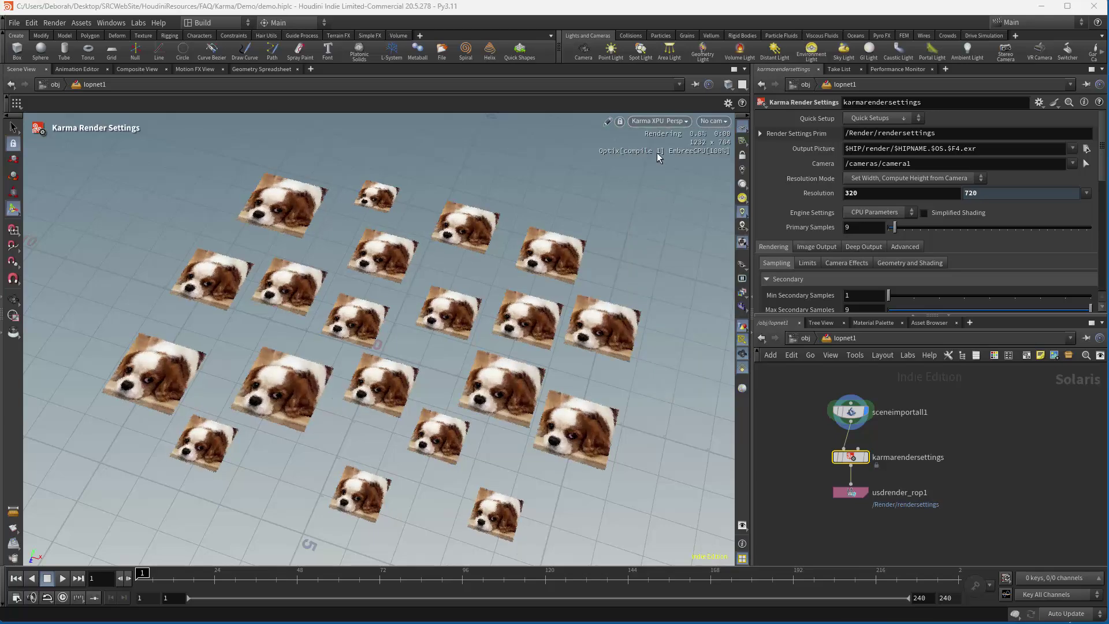
click(659, 122)
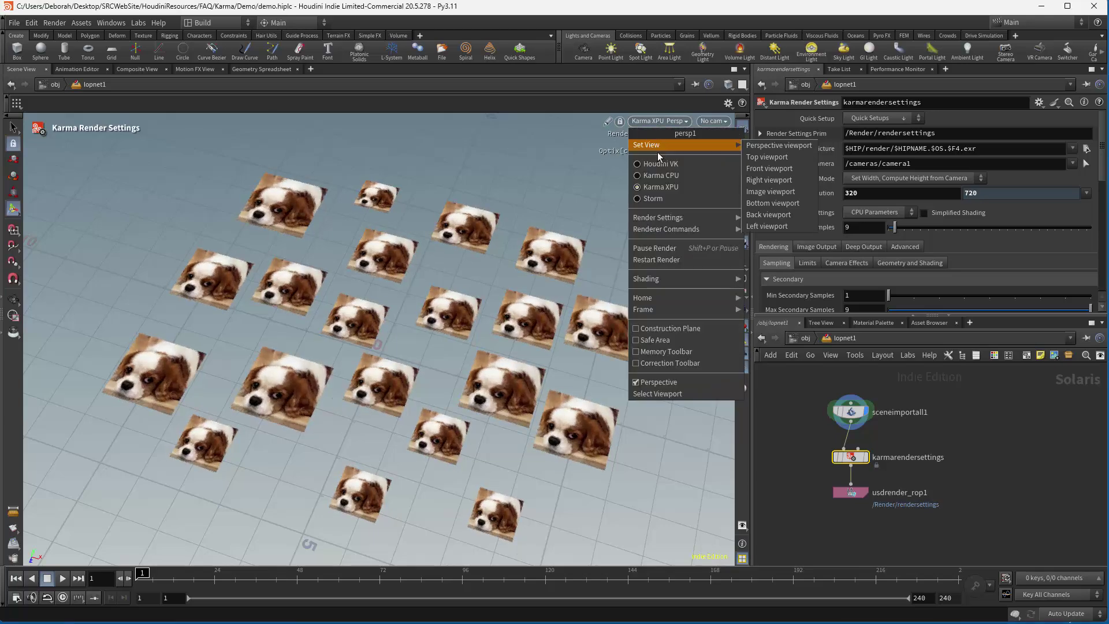
click(663, 176)
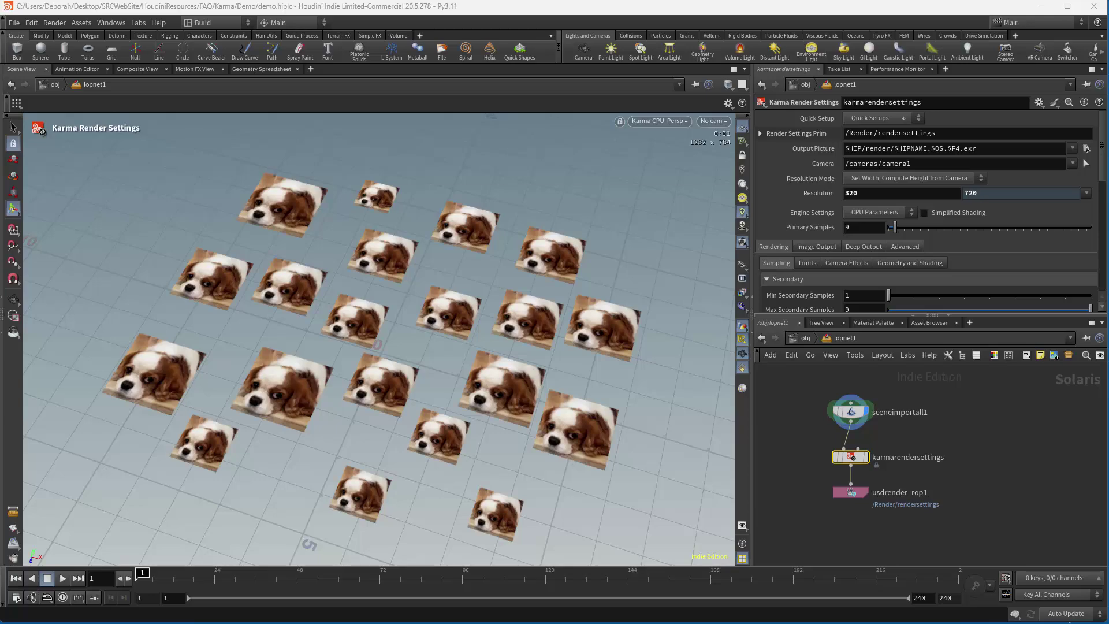
Step: In grid1, make room below copytopoints1 and drop an Attribute Wrangle onto its wire to material1
click(806, 339)
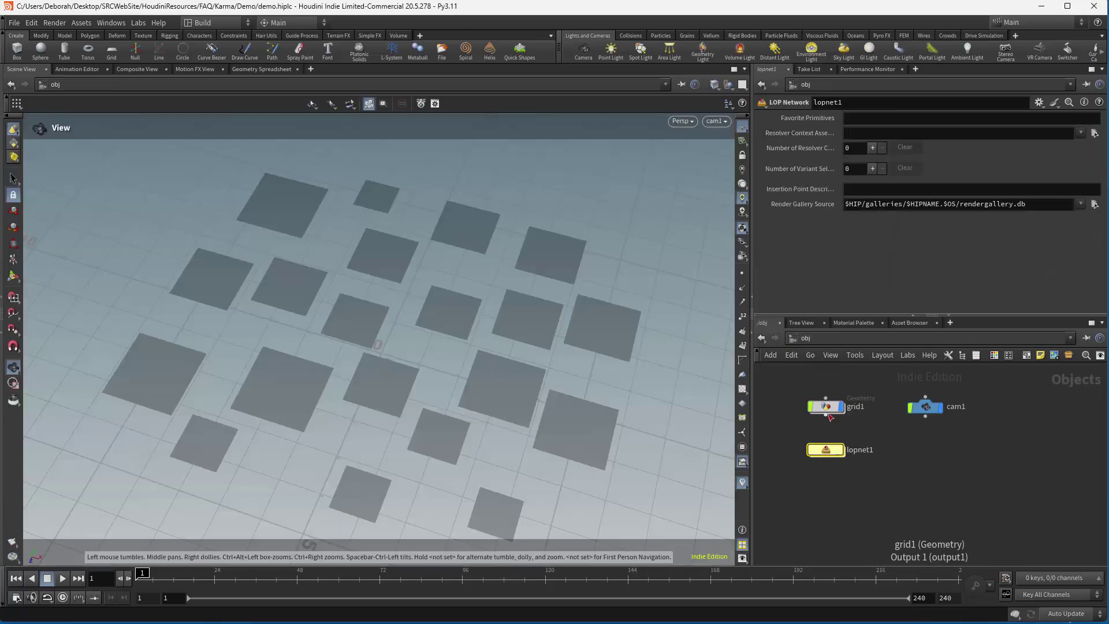
double_click(826, 407)
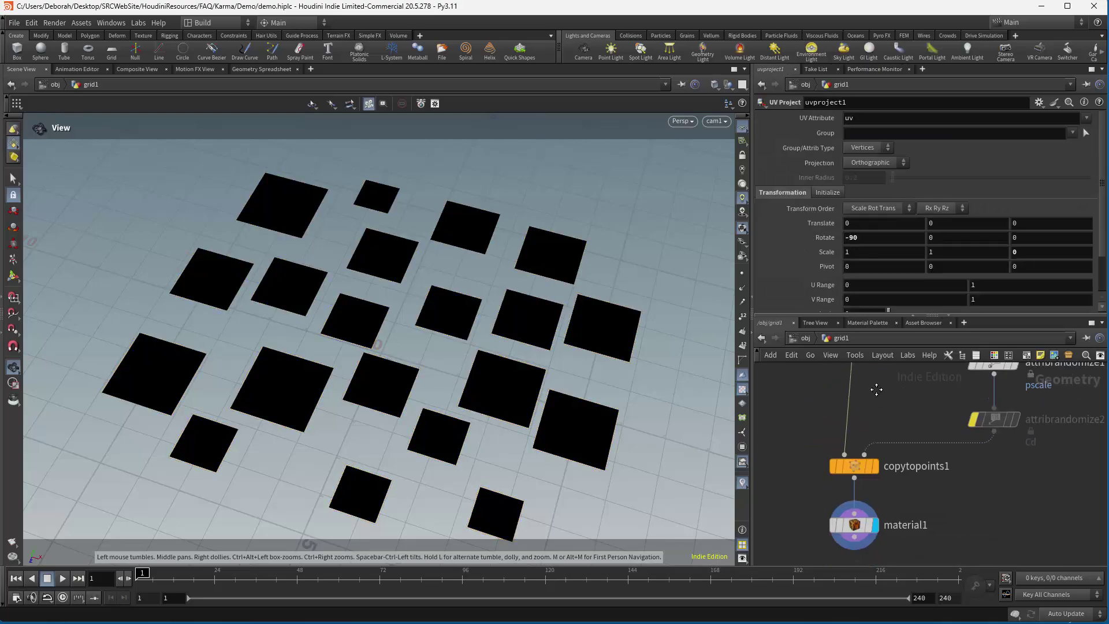
drag(863, 448, 875, 511)
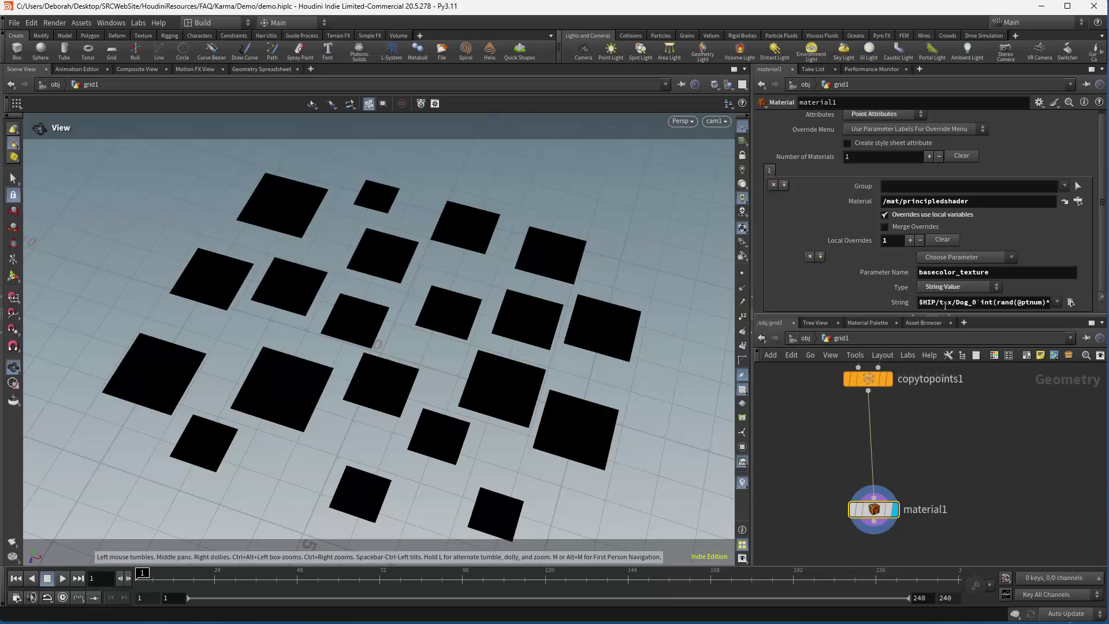
key(Tab)
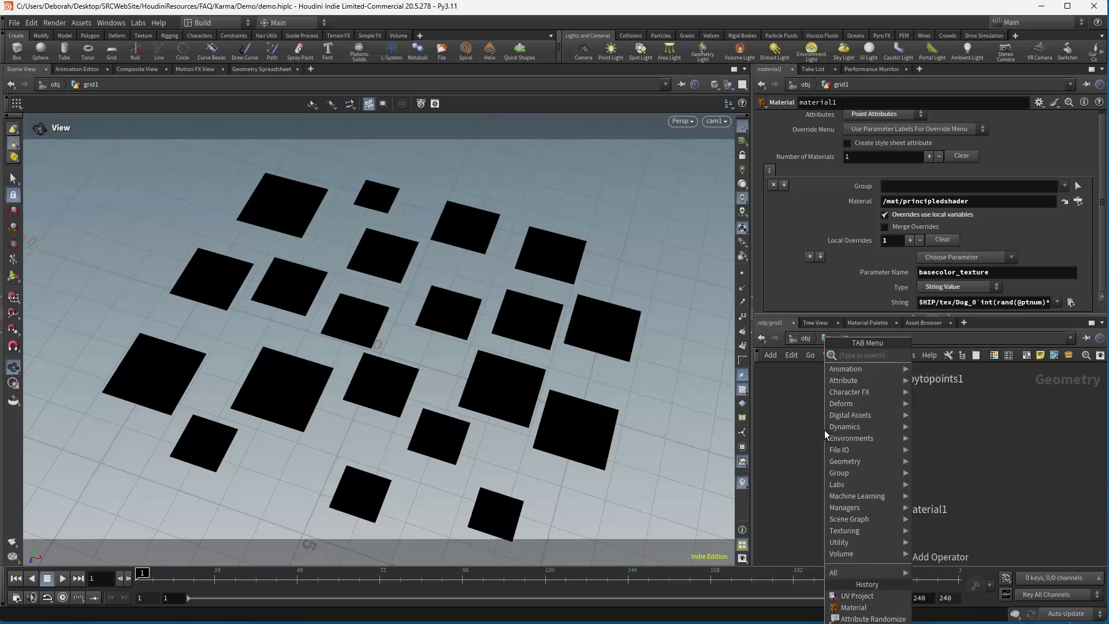
text(attri)
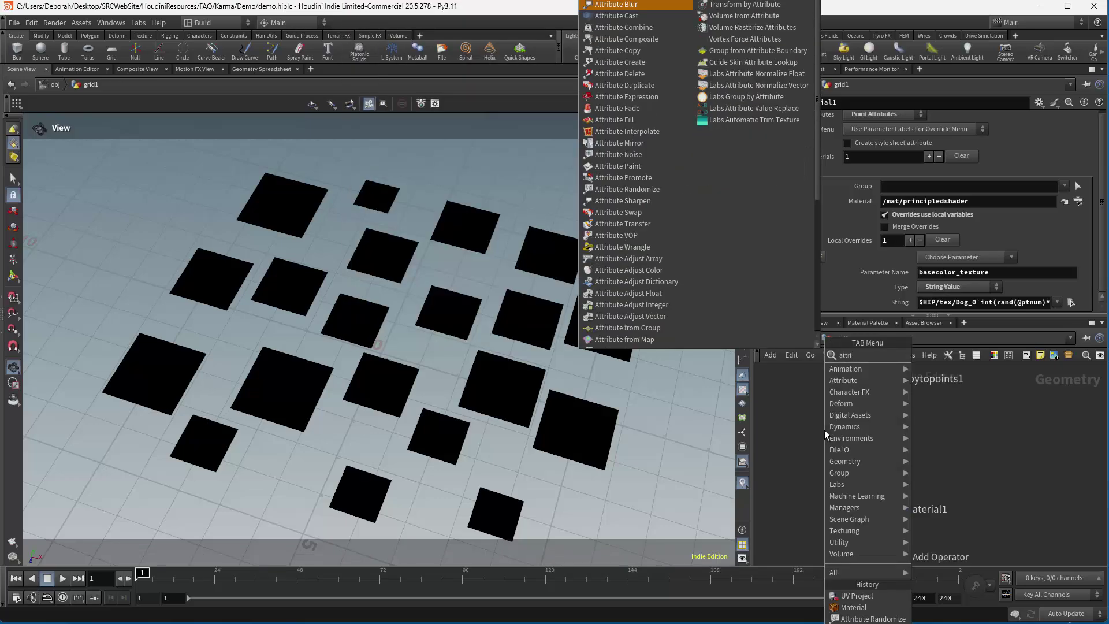
text( wr)
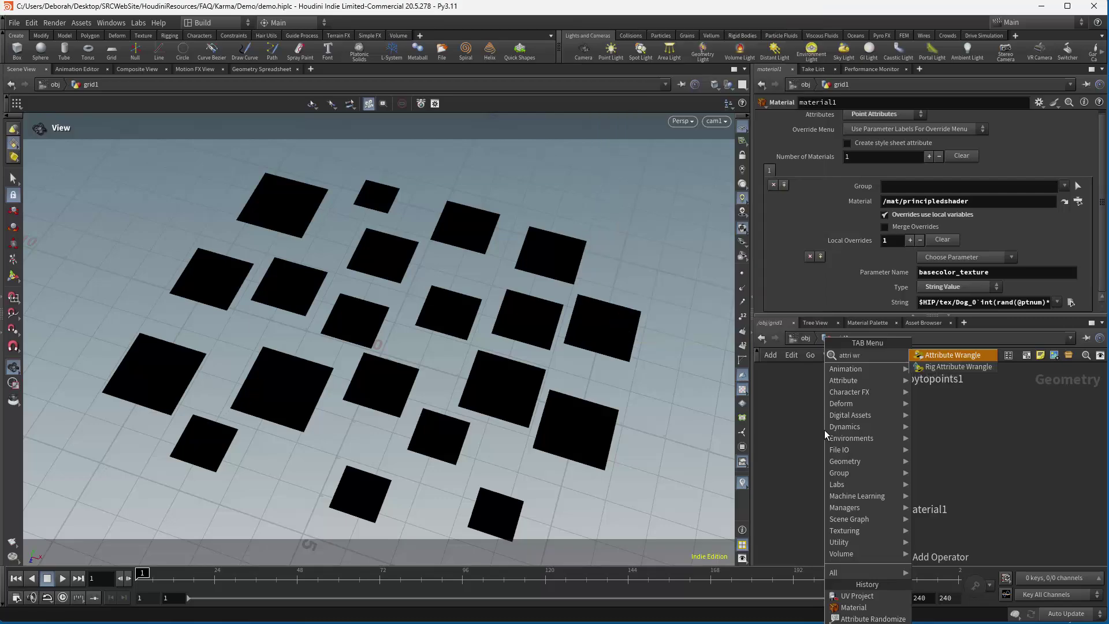
click(934, 355)
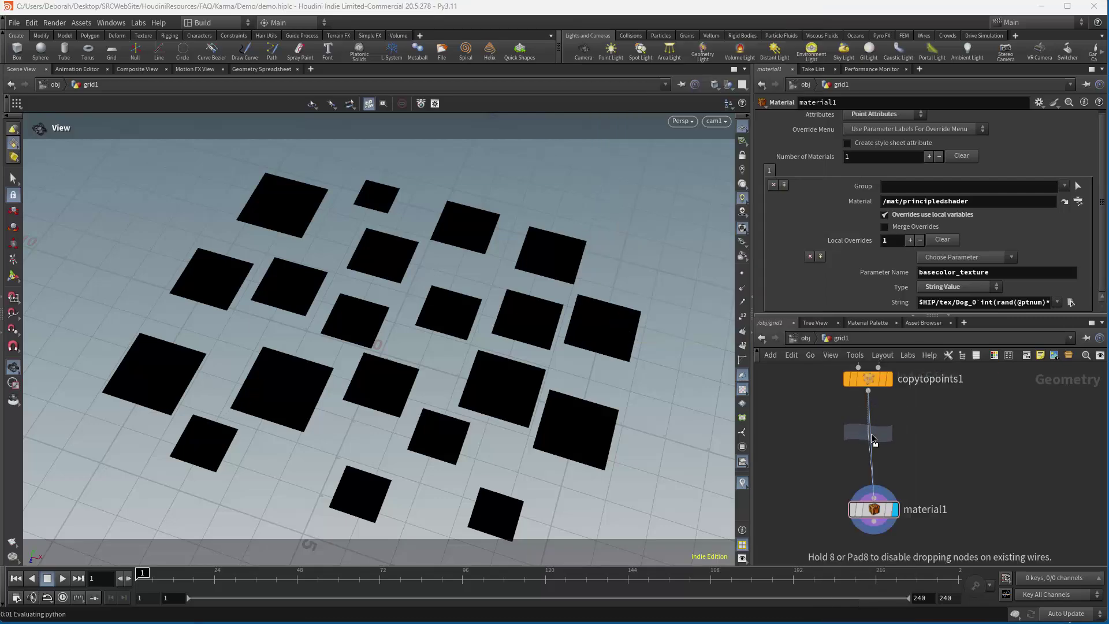
click(877, 430)
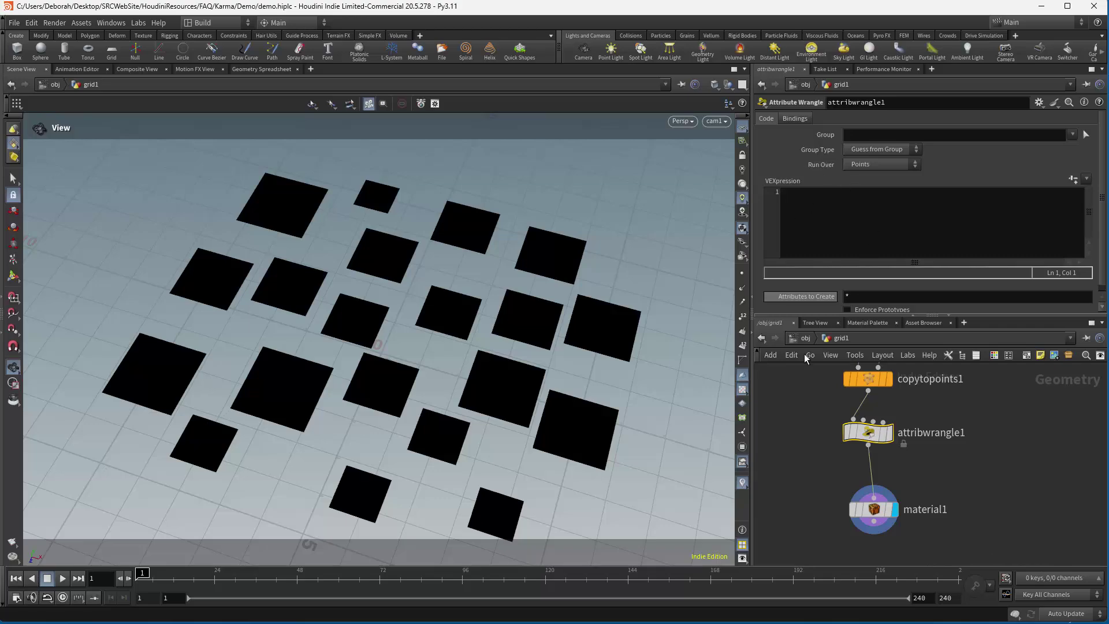
Step: Copy material1's $HIP/tex/Dog_0 texture path expression and paste it into attribwrangle1's VEXpression
drag(872, 512, 867, 495)
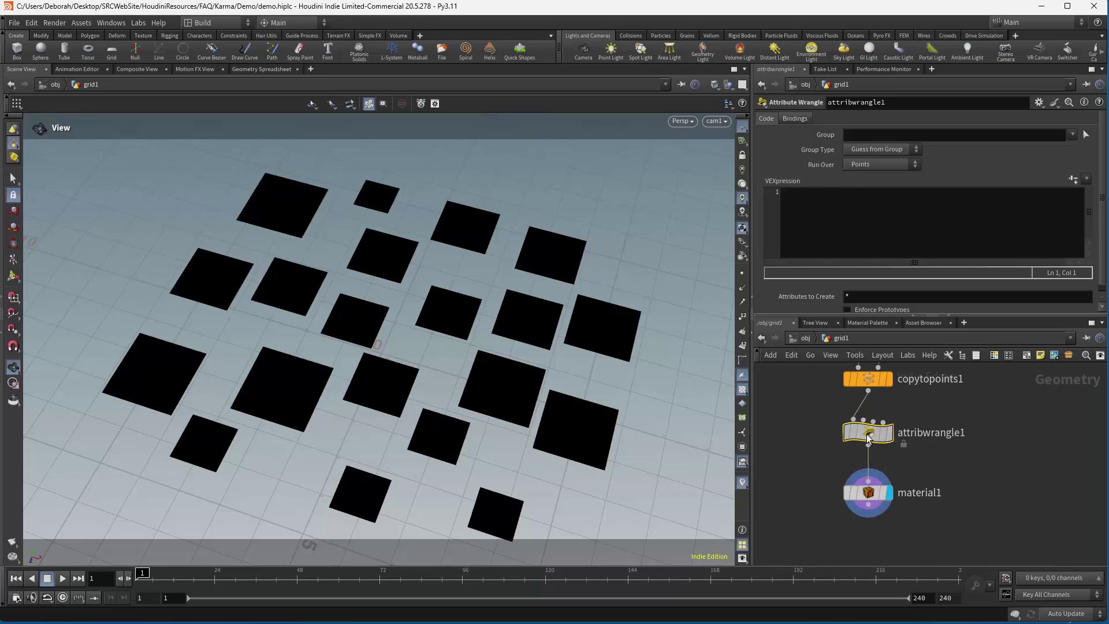
click(869, 495)
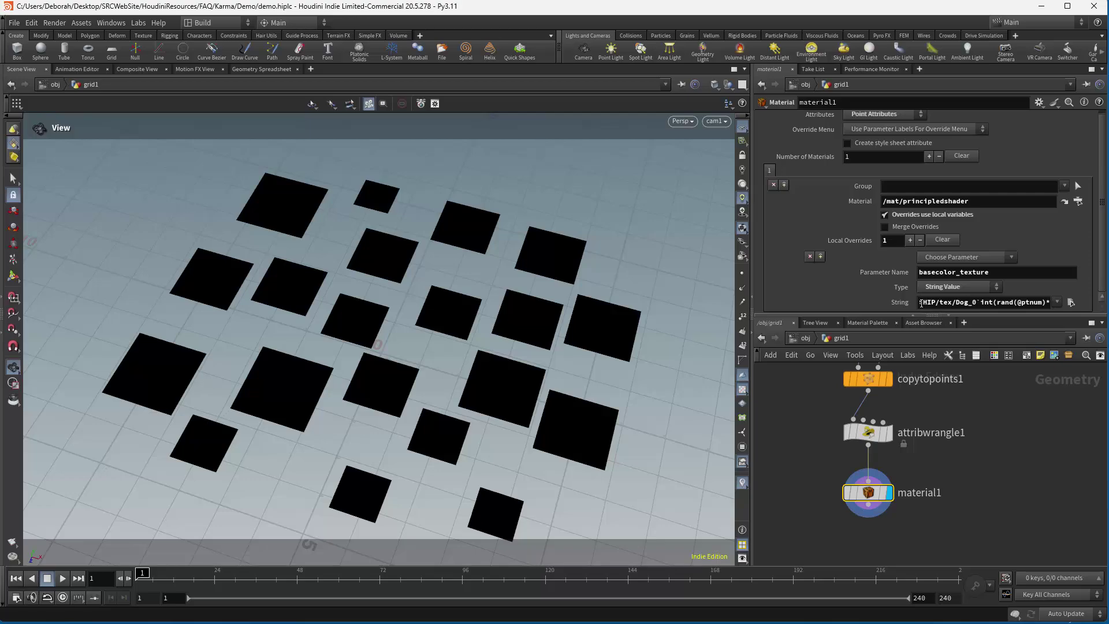
drag(919, 302, 1080, 306)
key(ctrl+c)
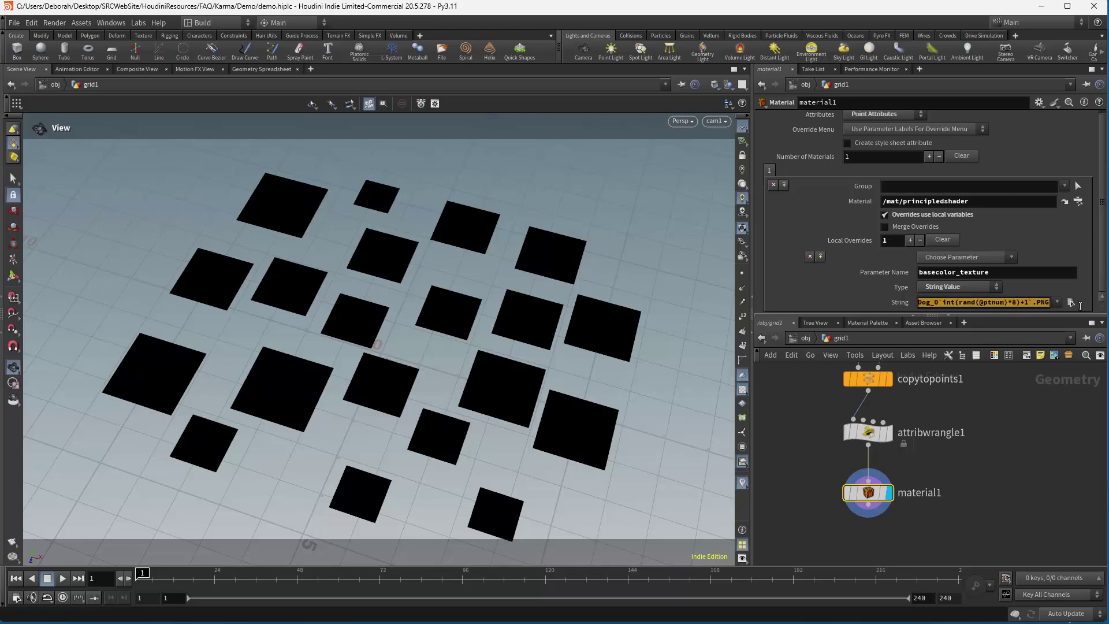
click(869, 432)
click(800, 198)
key(ctrl+v)
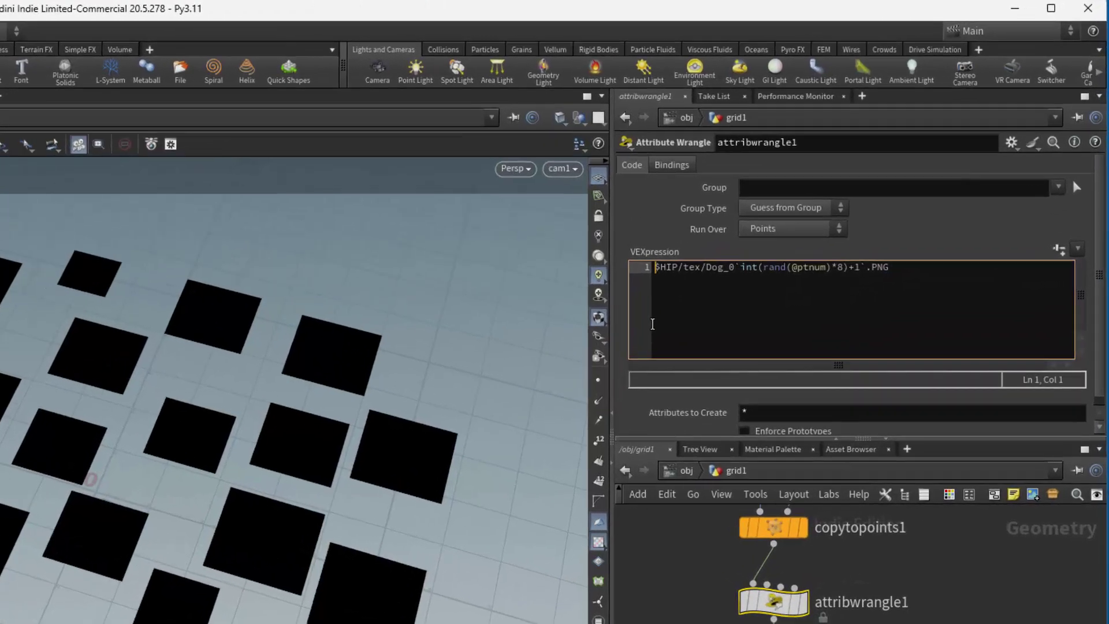
click(781, 232)
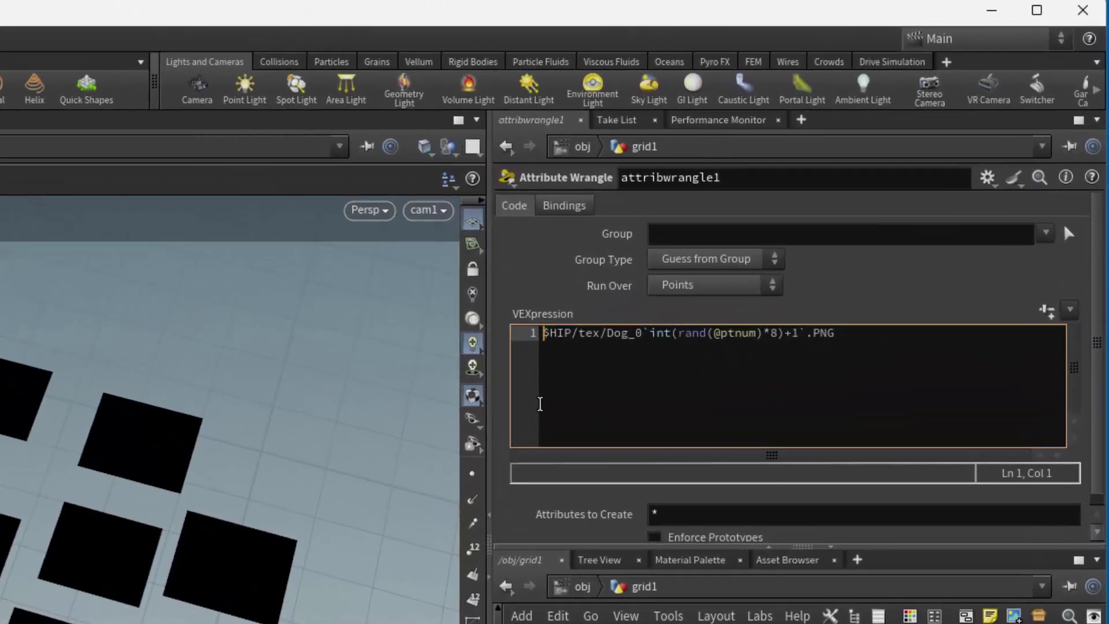
key(Return)
key(Return)
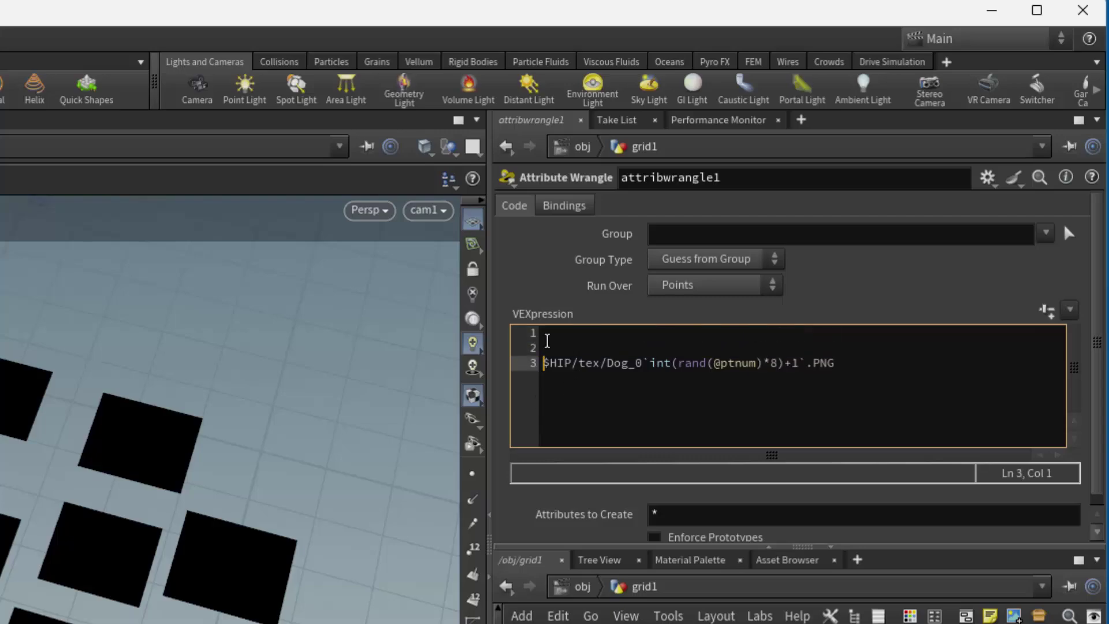
click(548, 337)
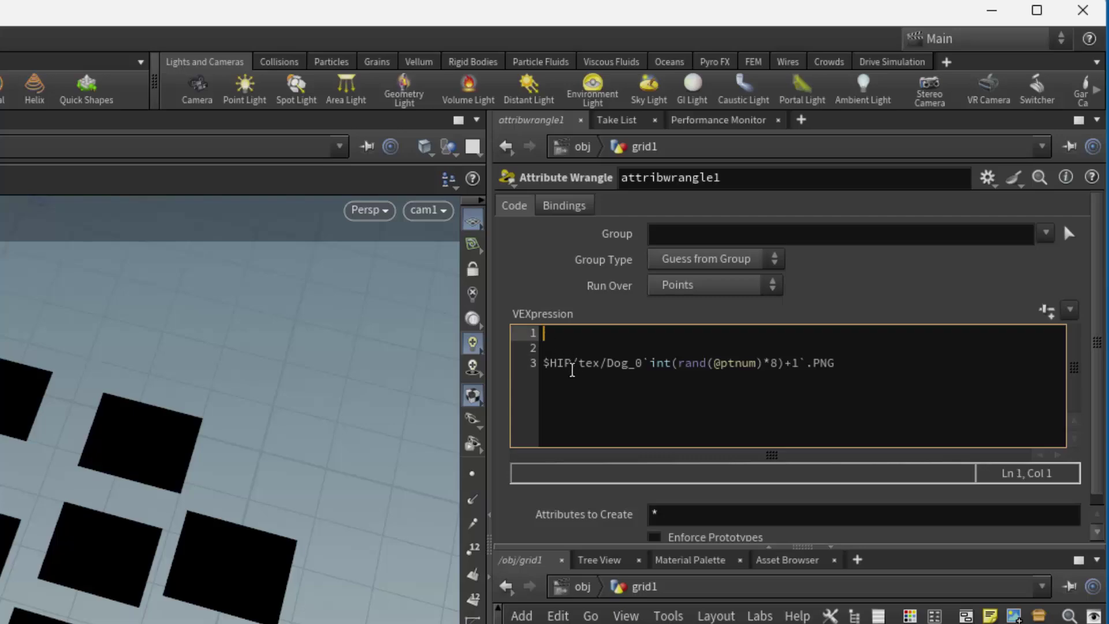
text(int num )
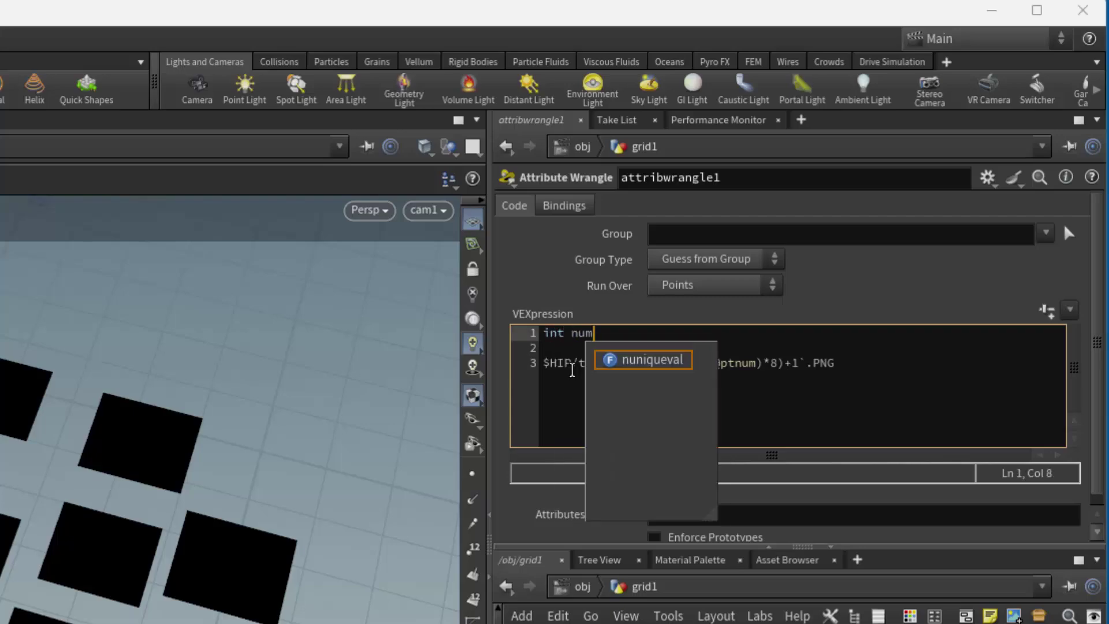
text(=)
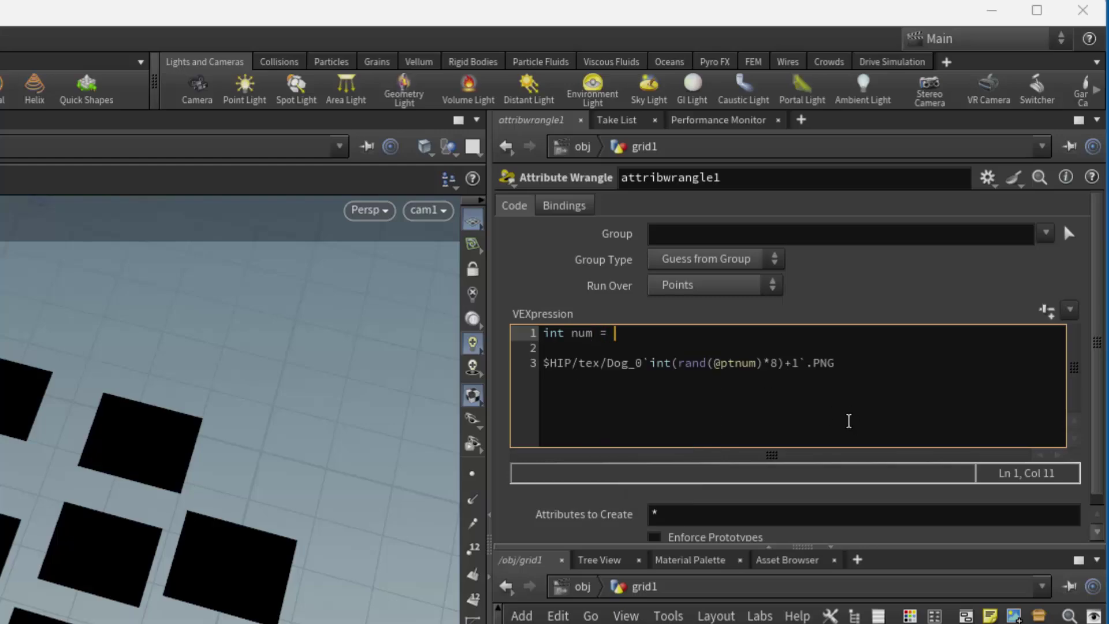
drag(800, 364, 651, 369)
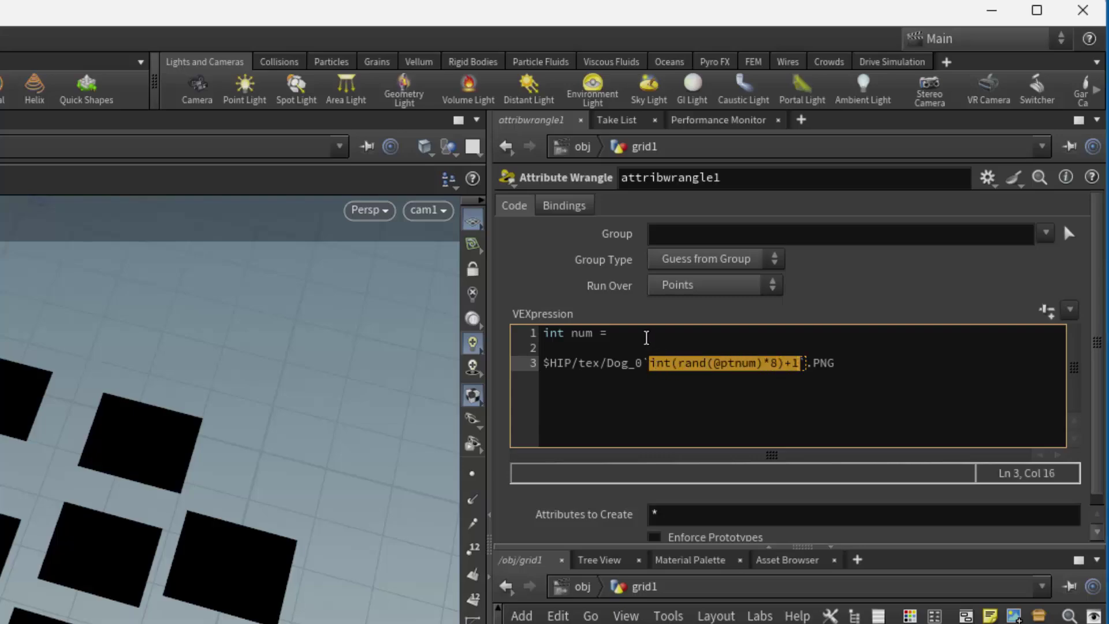
key(ctrl+c)
click(648, 336)
key(ctrl+v)
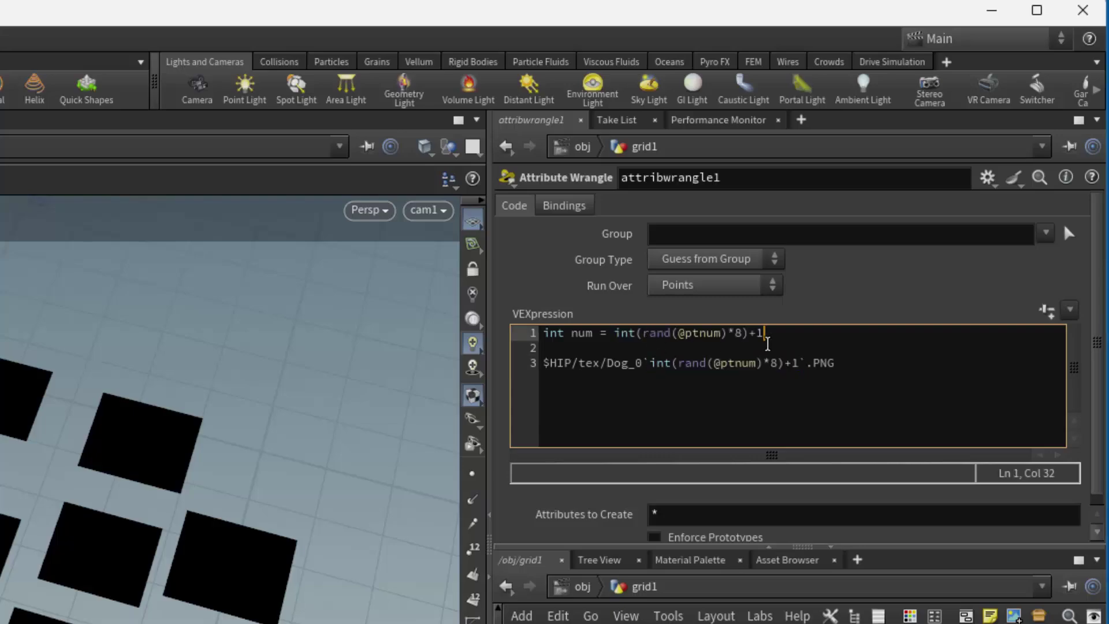
text(;)
Step: Assign the texture path line to s@basecolor_texture, ending it with a semicolon
click(547, 349)
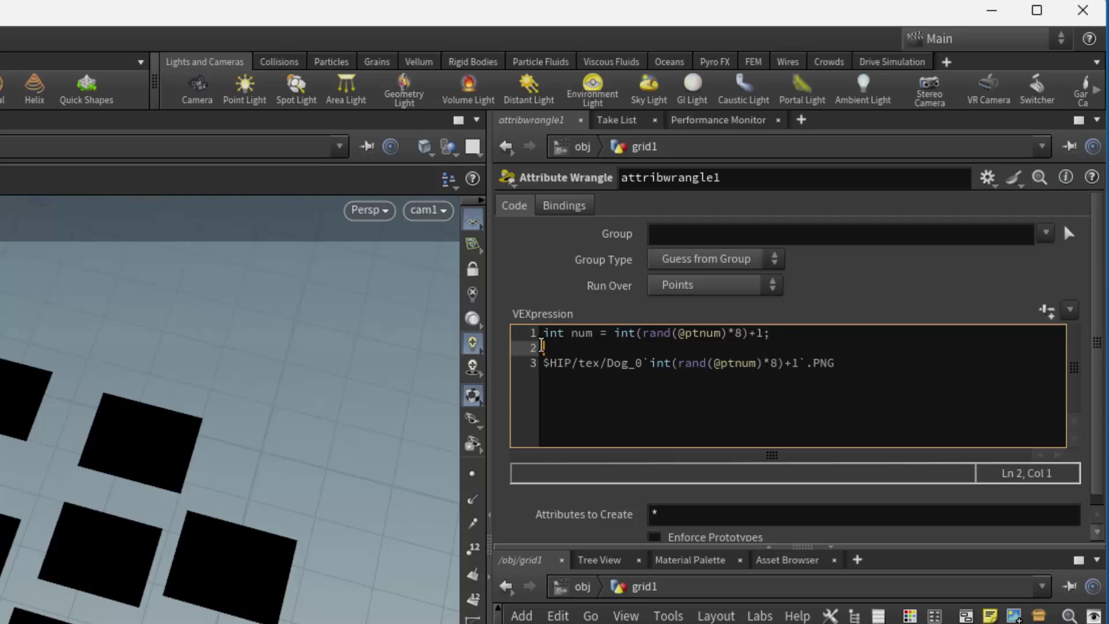
text(s@basecolor_texture)
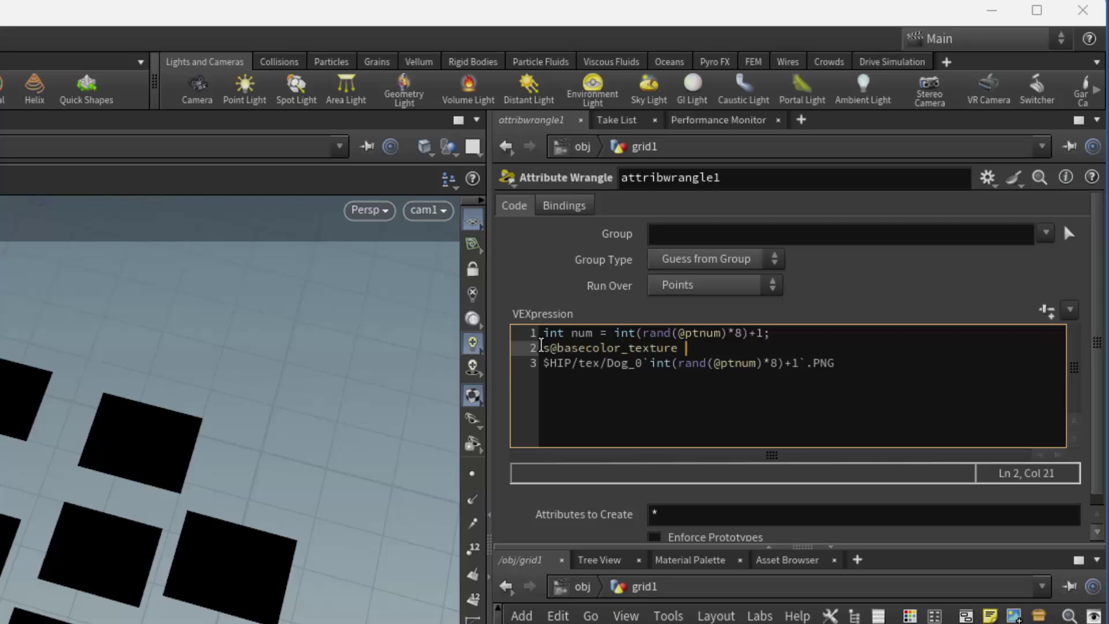
text( =)
click(543, 364)
key(BackSpace)
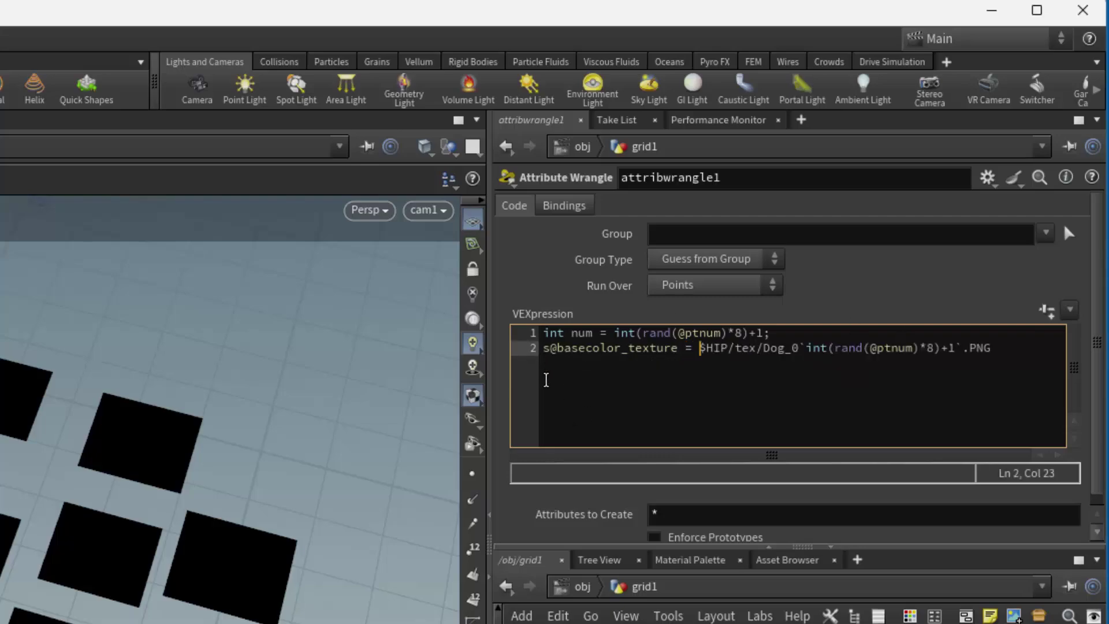
click(994, 353)
text(;)
Step: Rewrite the path as "$HIP/tex/Dog_0" + itoa(num) + ".PNG", replacing the backtick rand expression
click(701, 348)
text(")
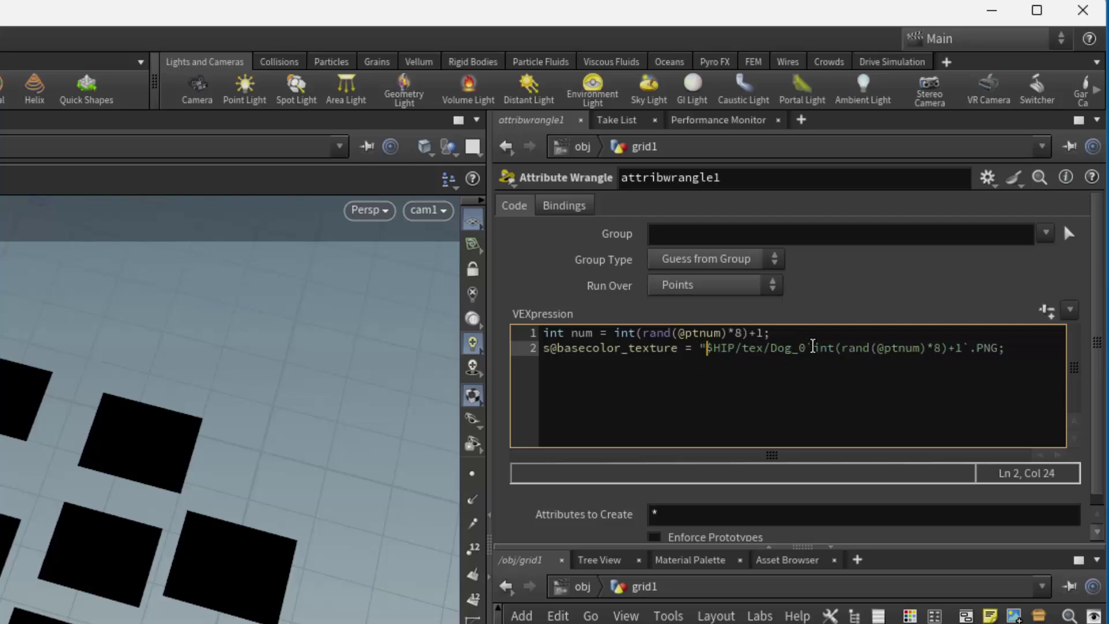
click(813, 347)
key(BackSpace)
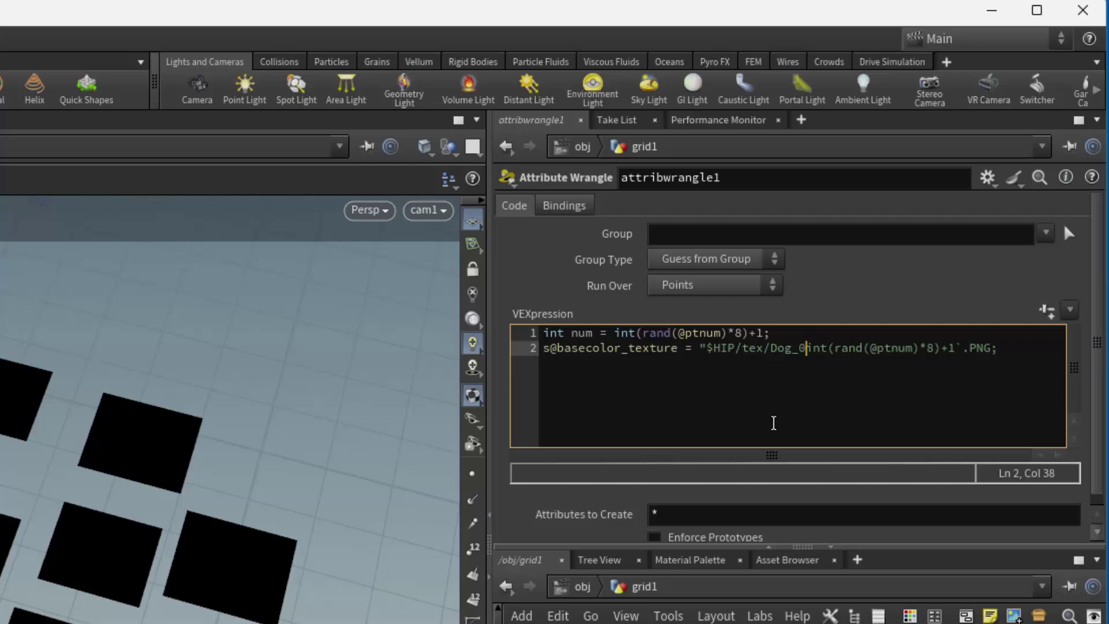
text(" + )
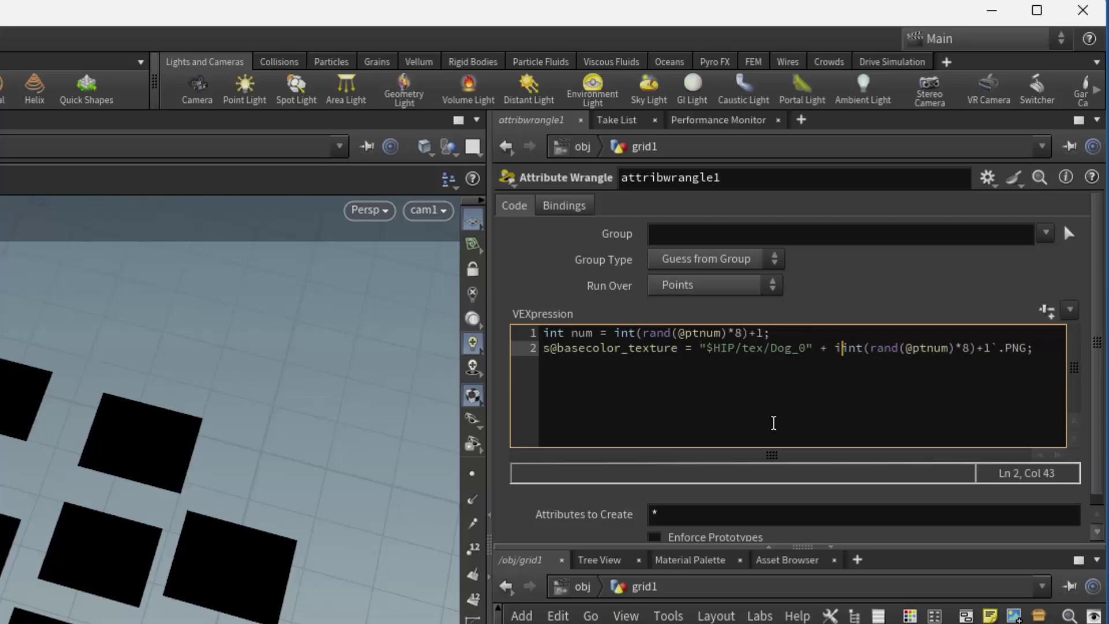
text(itoa(num)i)
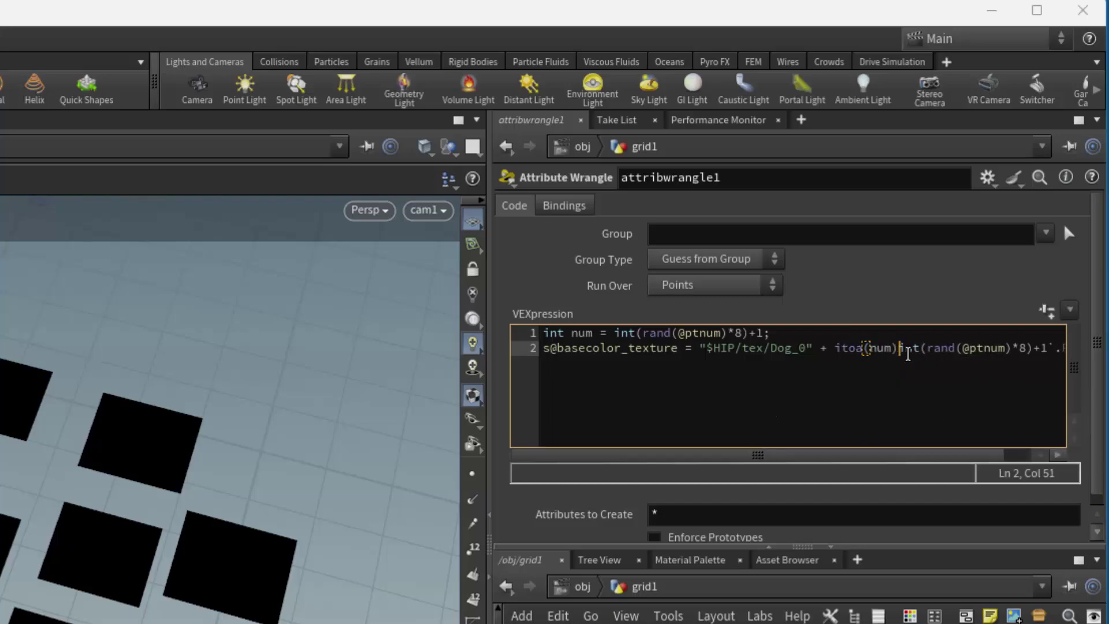
drag(900, 348, 1042, 354)
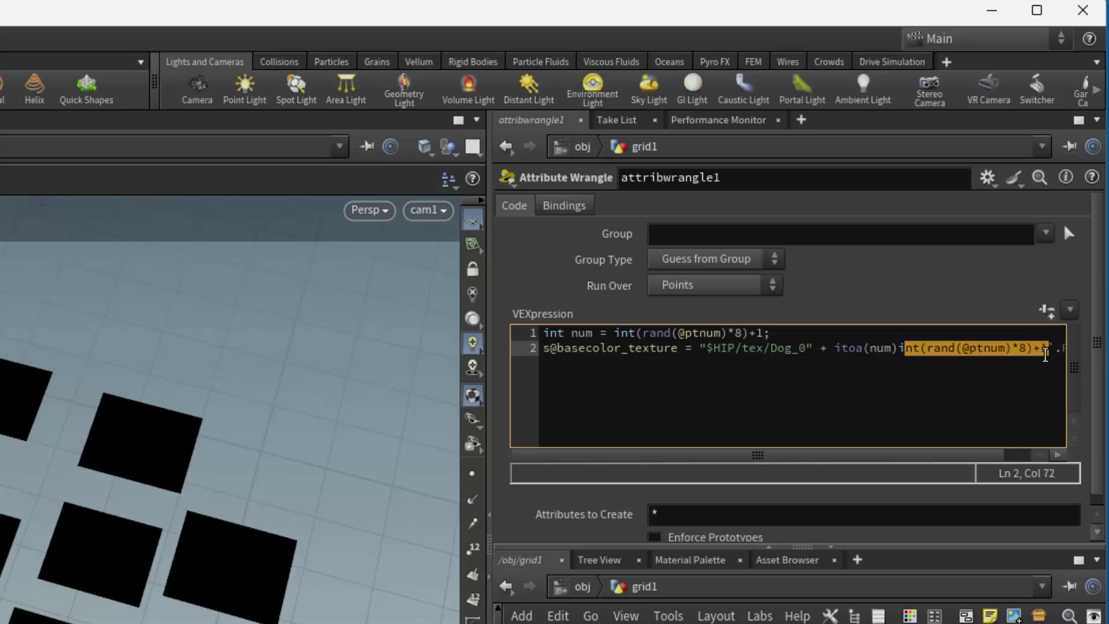
key(BackSpace)
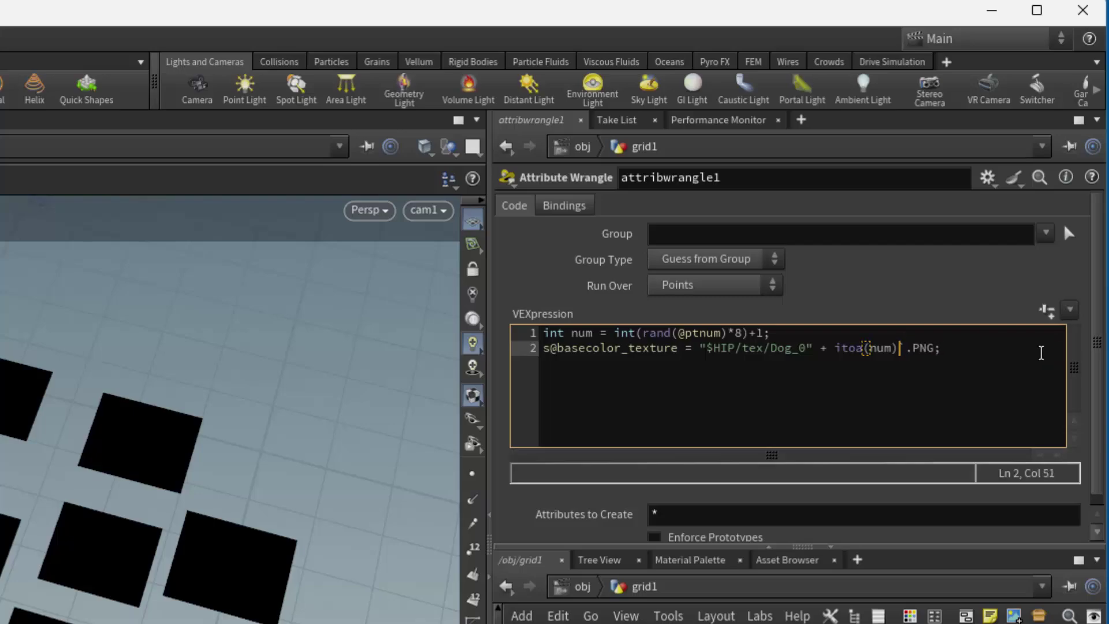
text(`)
key(BackSpace)
text(+ ")
key(Right)
key(Right)
key(Right)
key(Right)
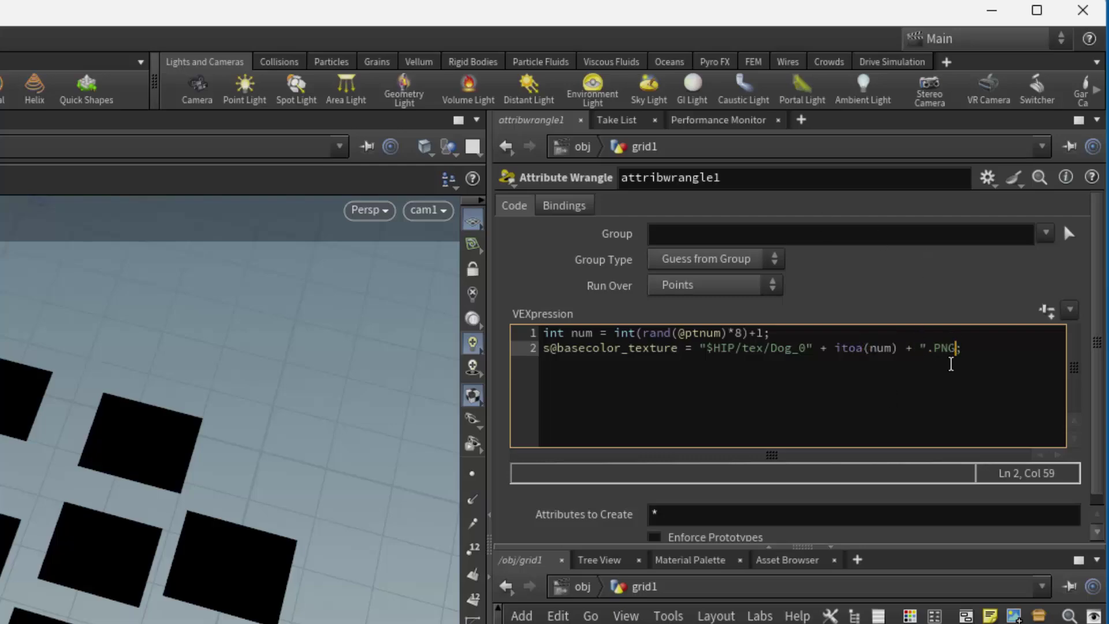
text(")
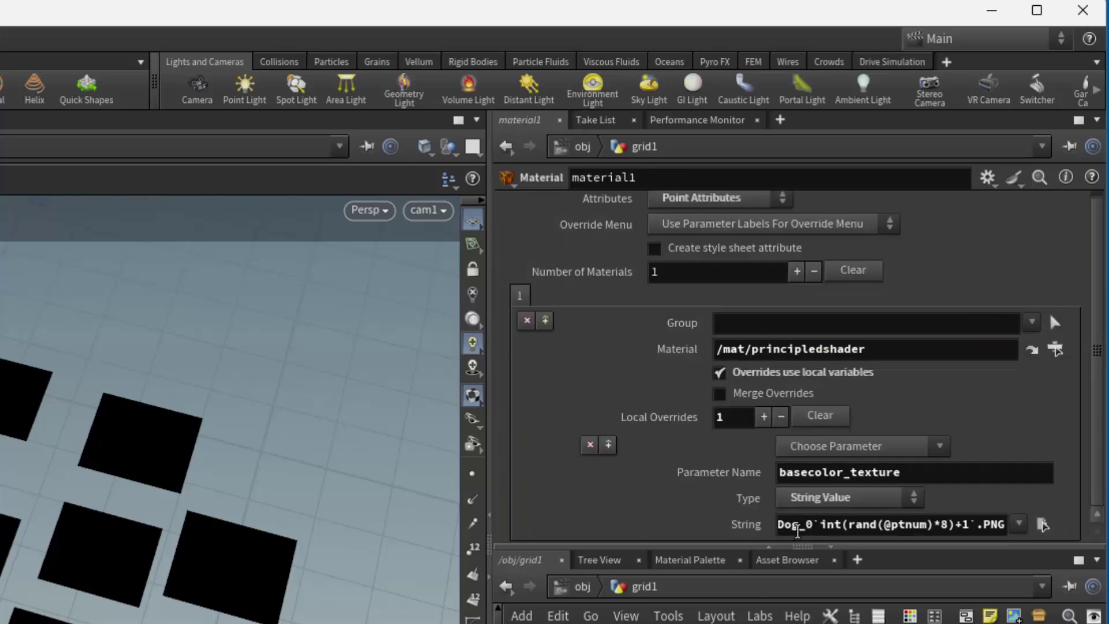
right_click(795, 526)
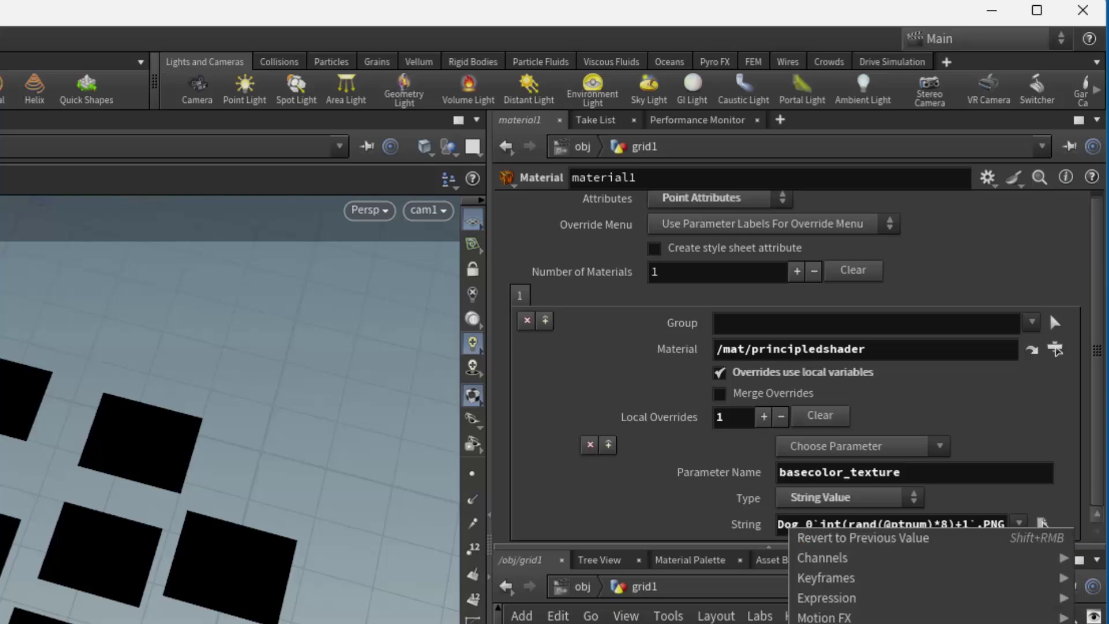
key(Escape)
drag(777, 524, 1106, 517)
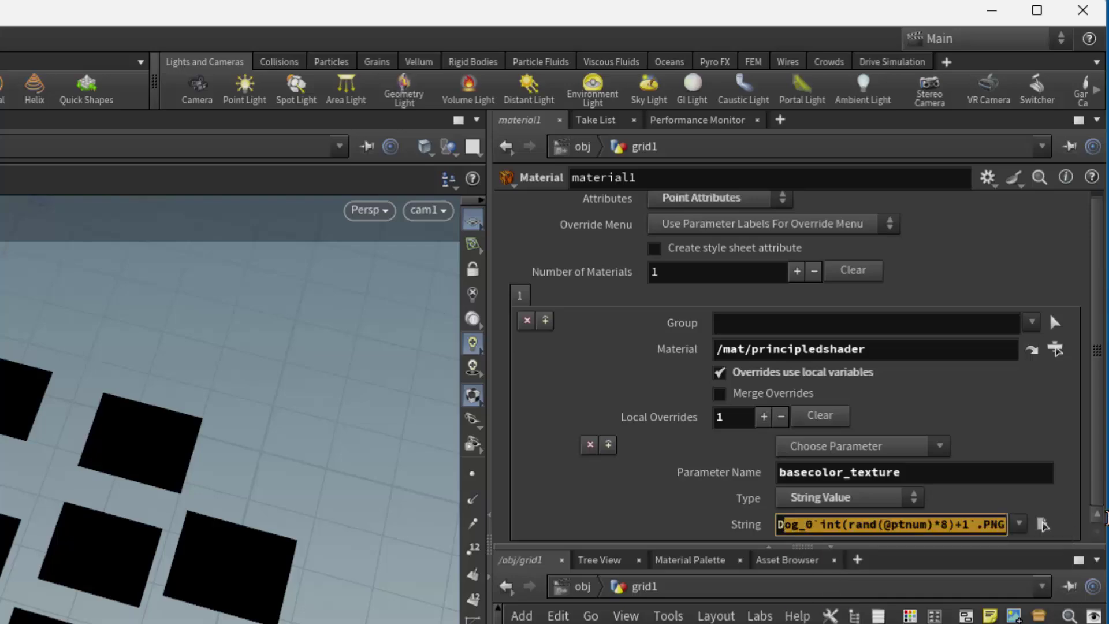
key(BackSpace)
drag(919, 527, 764, 541)
text(@ba)
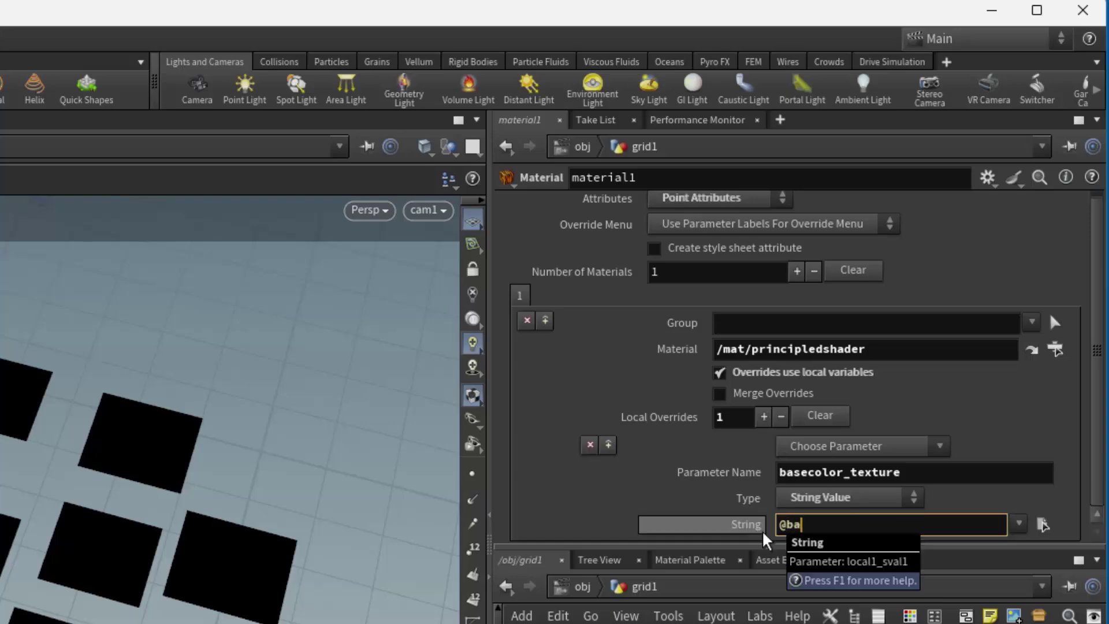
text(secolor_texture)
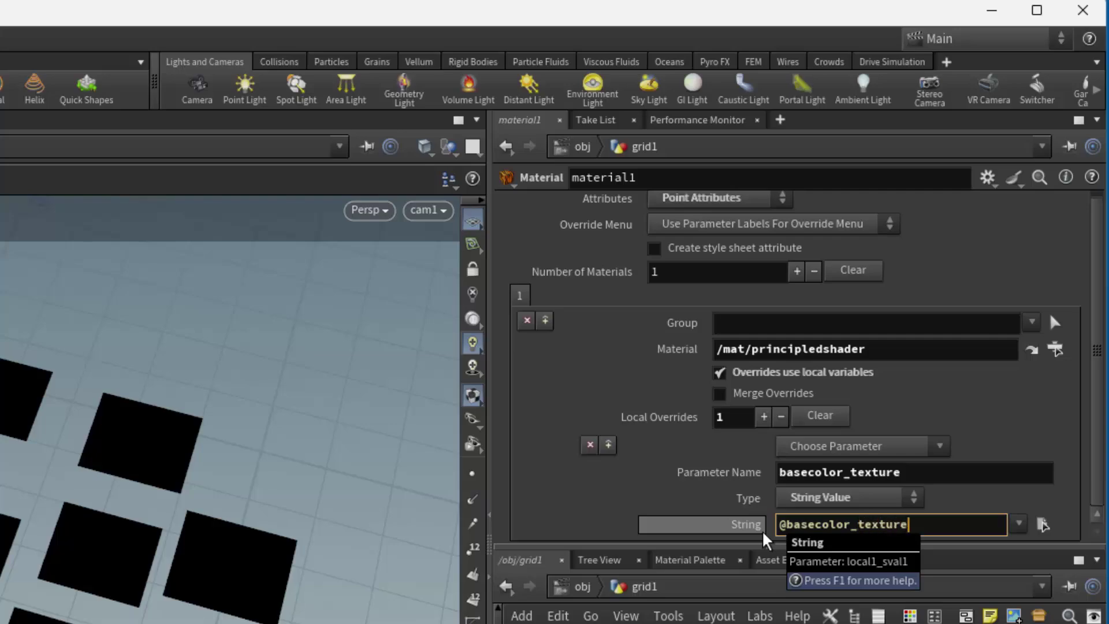
key(Return)
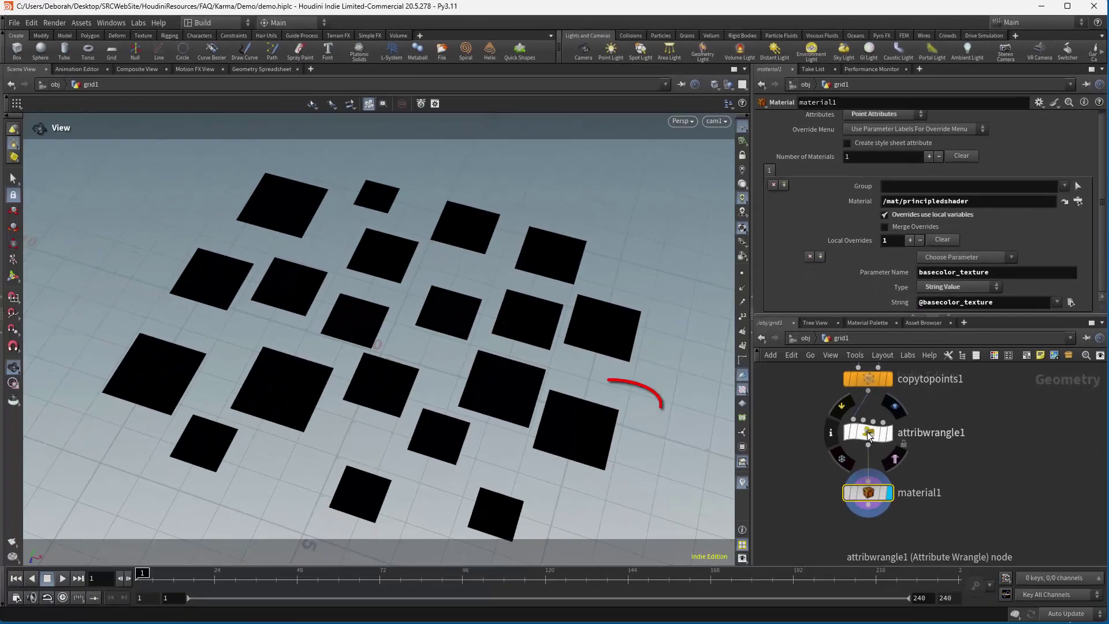
middle_click(782, 591)
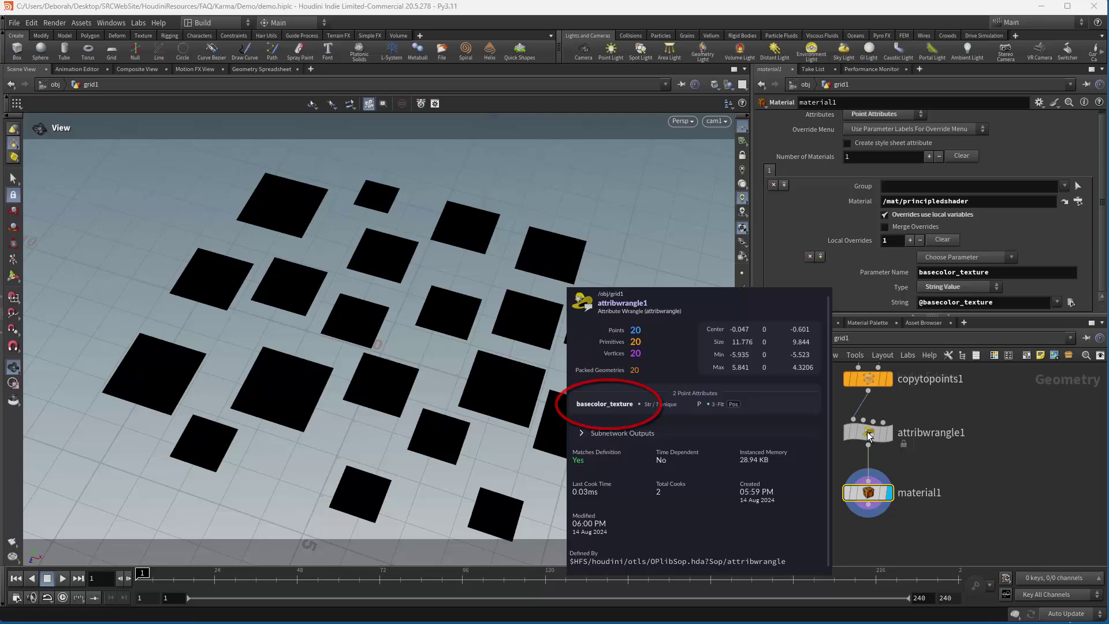
Step: Enter lopnet1 and try Karma XPU and Houdini VK, ending on a Karma CPU viewport render
click(806, 339)
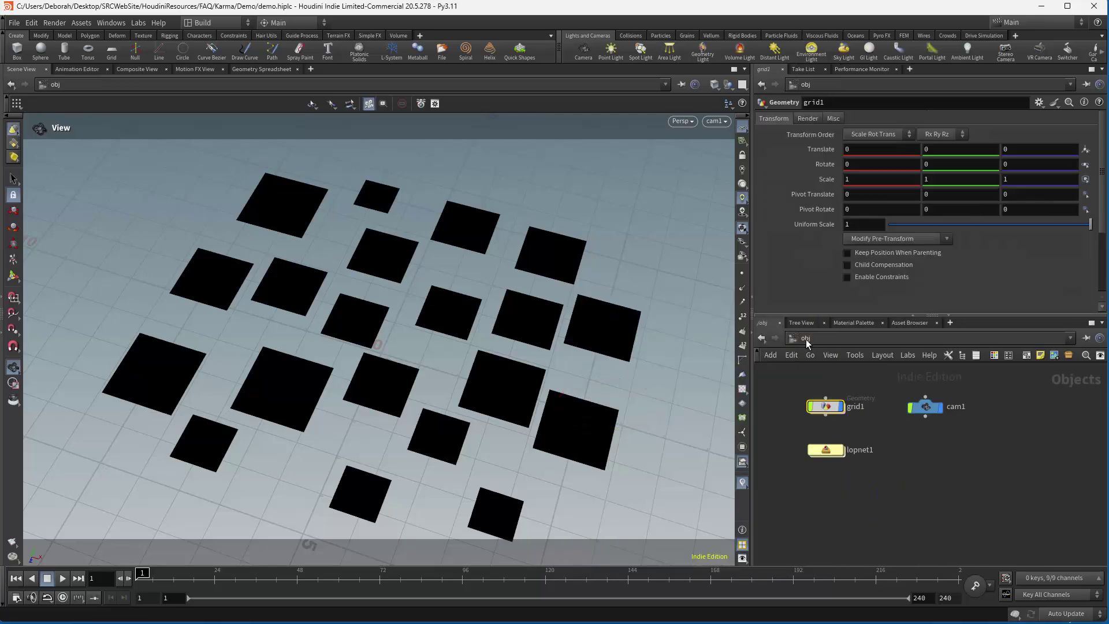
double_click(830, 451)
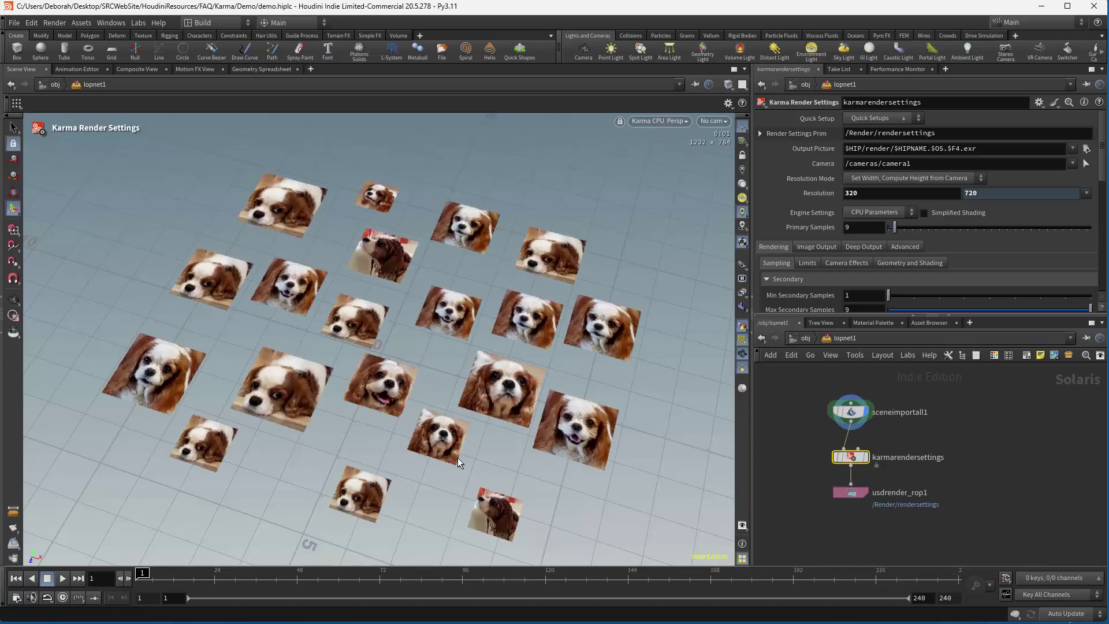
click(640, 119)
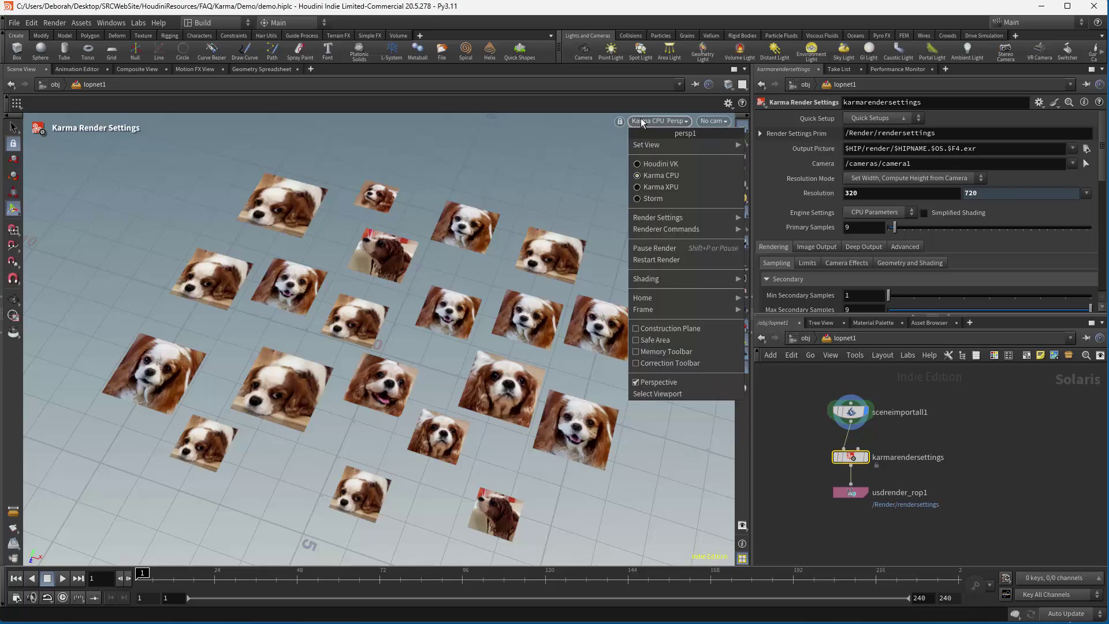
click(664, 186)
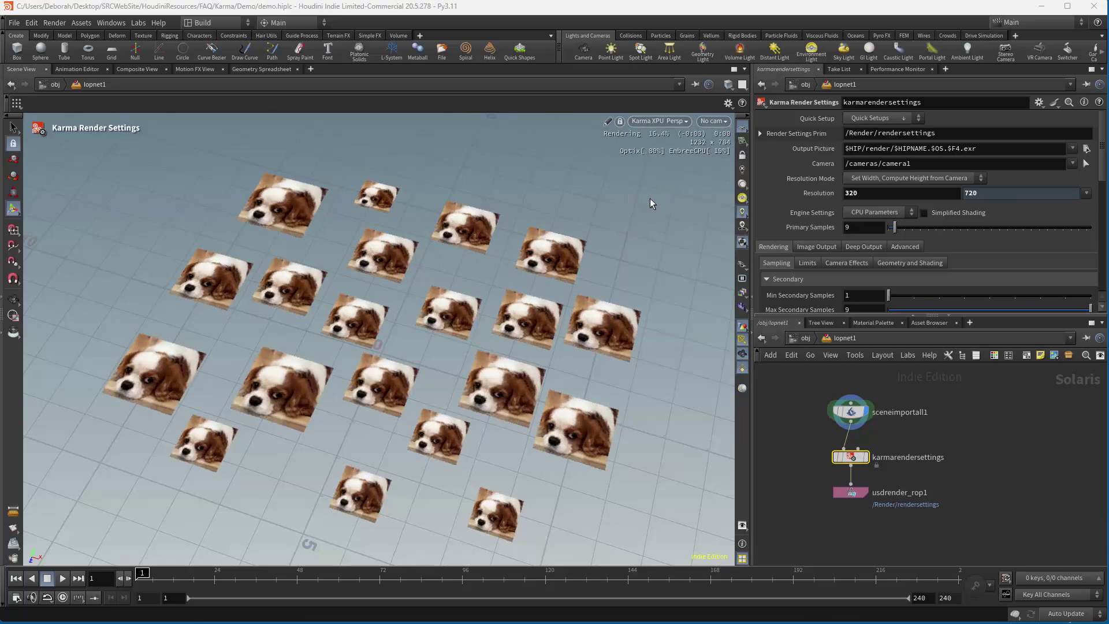
click(646, 123)
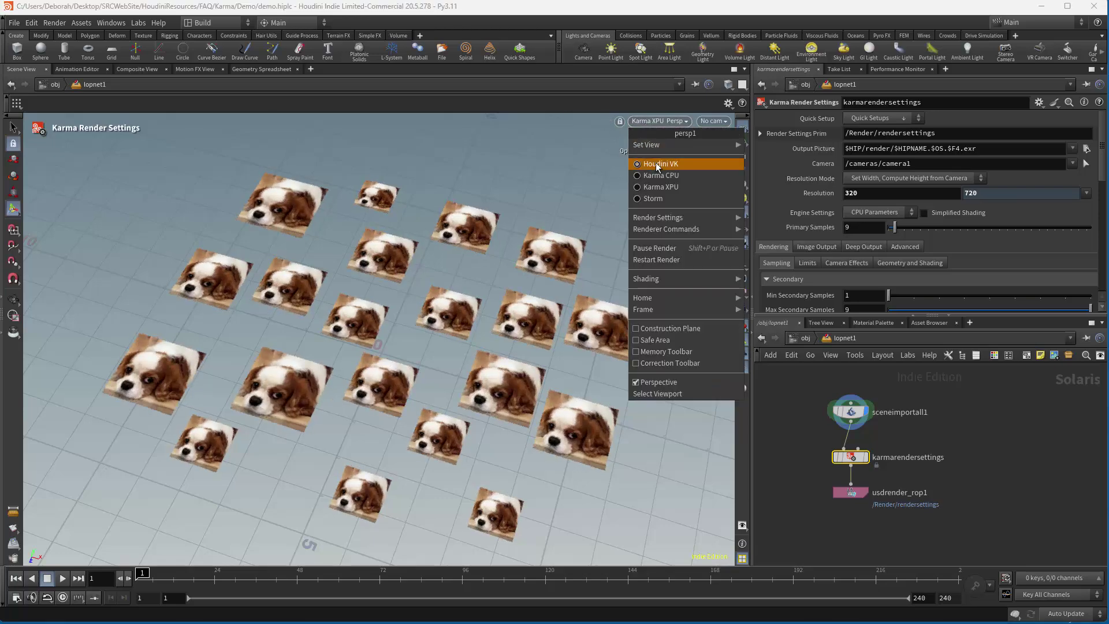
click(656, 162)
click(666, 120)
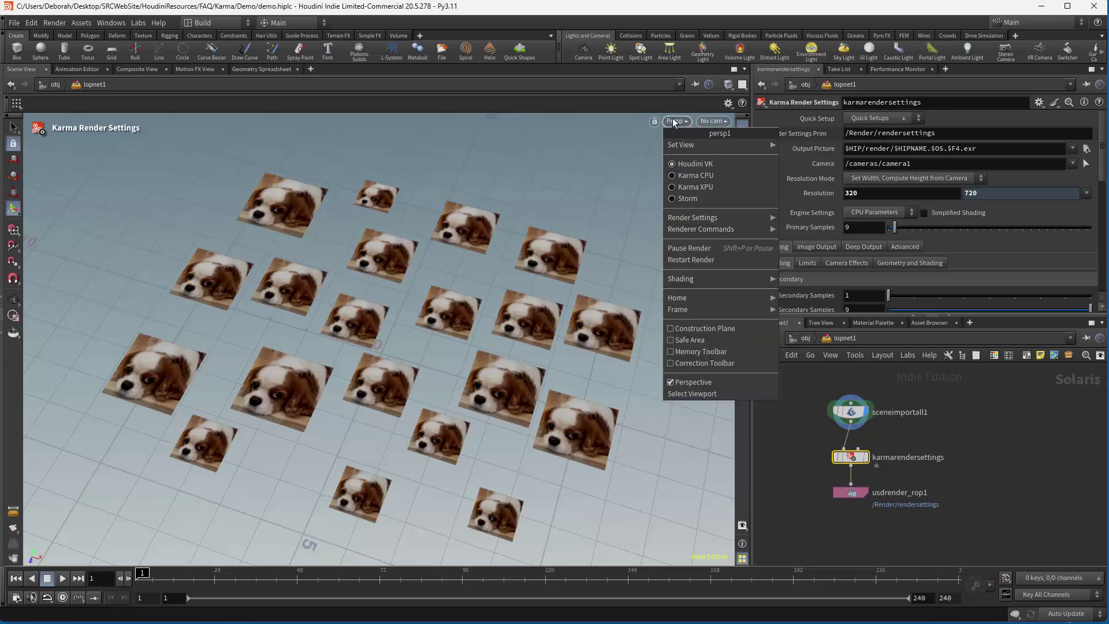
click(681, 174)
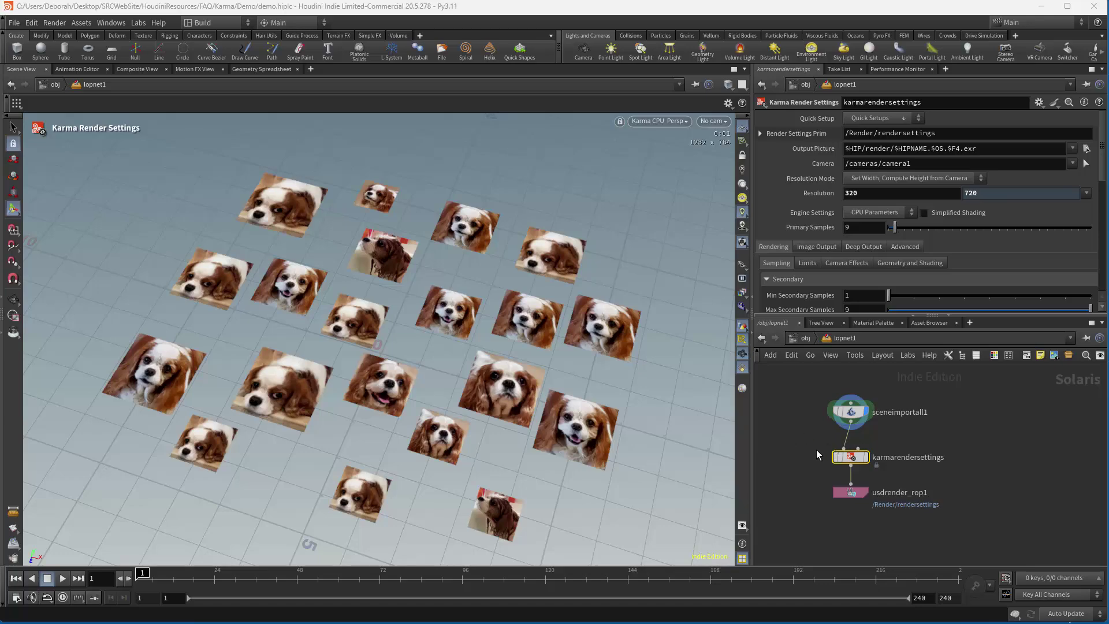
Step: Pull the sceneimportall1 node out of the Solaris chain and delete it
middle_drag(851, 412, 849, 477)
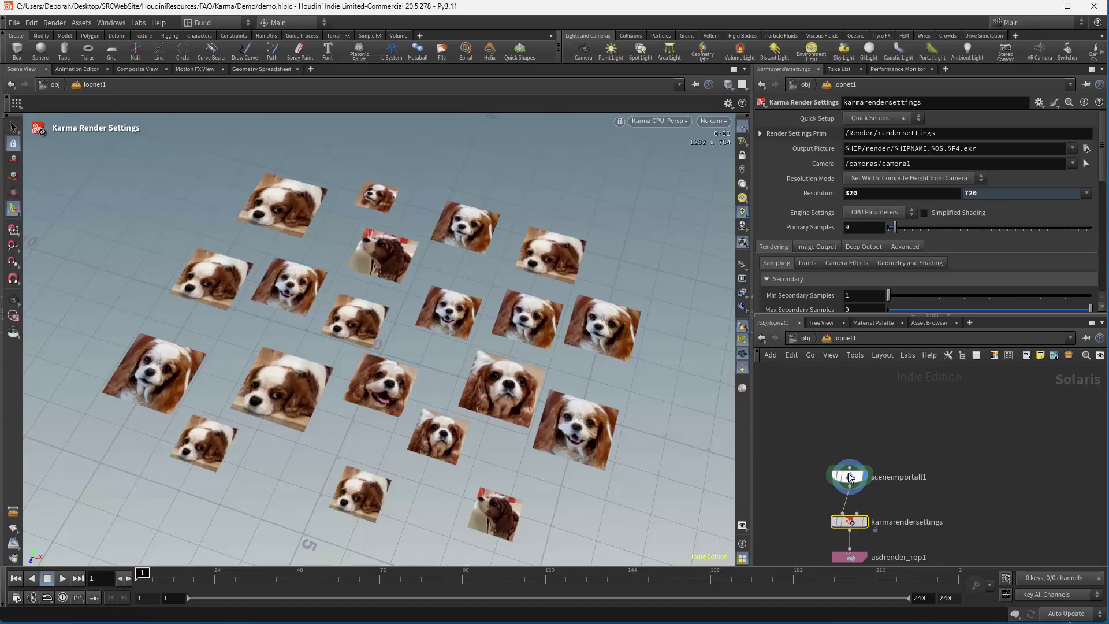
drag(849, 477, 850, 415)
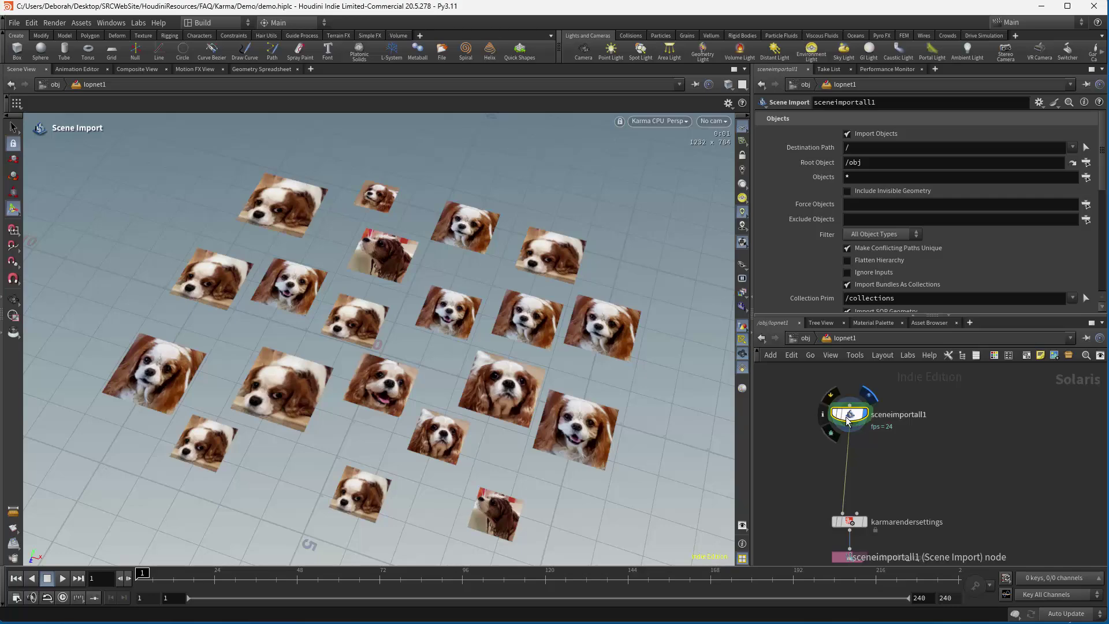
key(Delete)
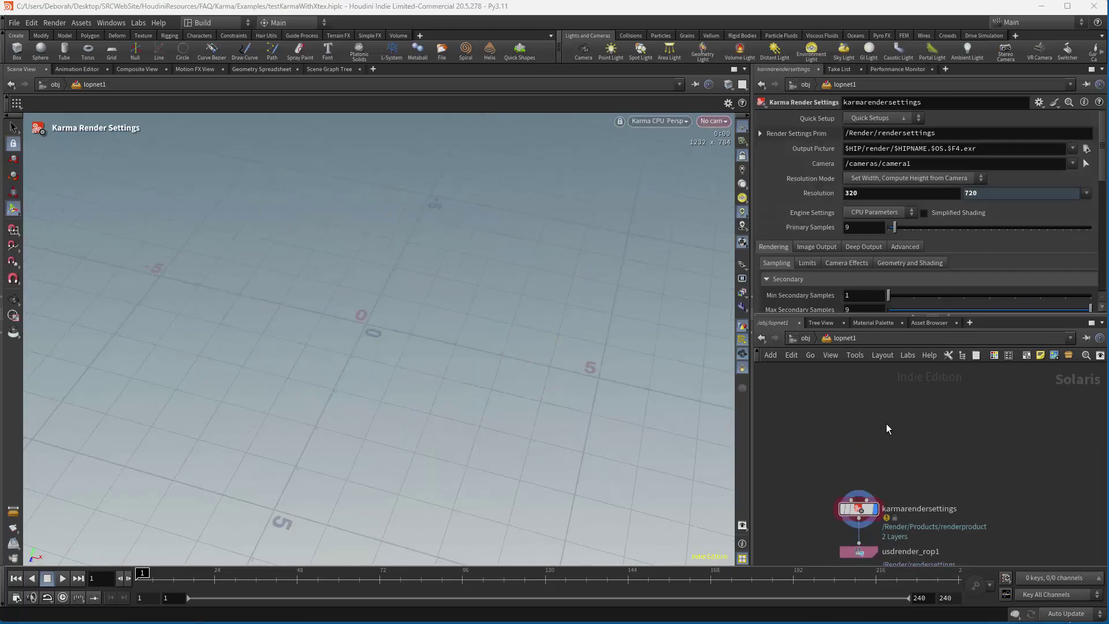
Step: Add a SOP Import with SOP Path /obj/grid1, display it, and check its node info
key(Tab)
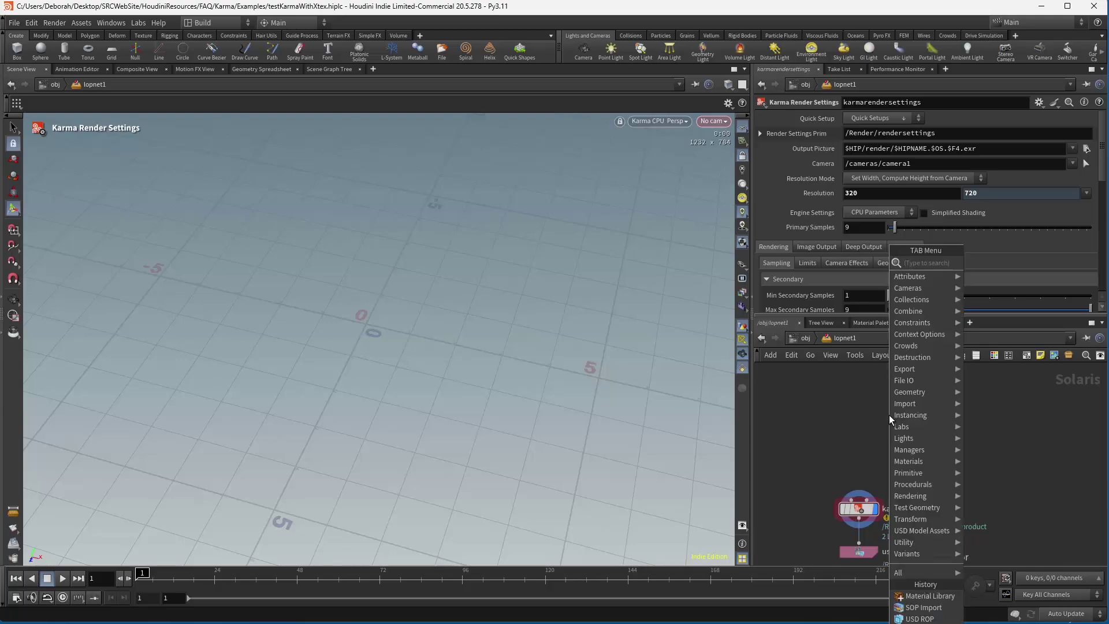
text(sopim)
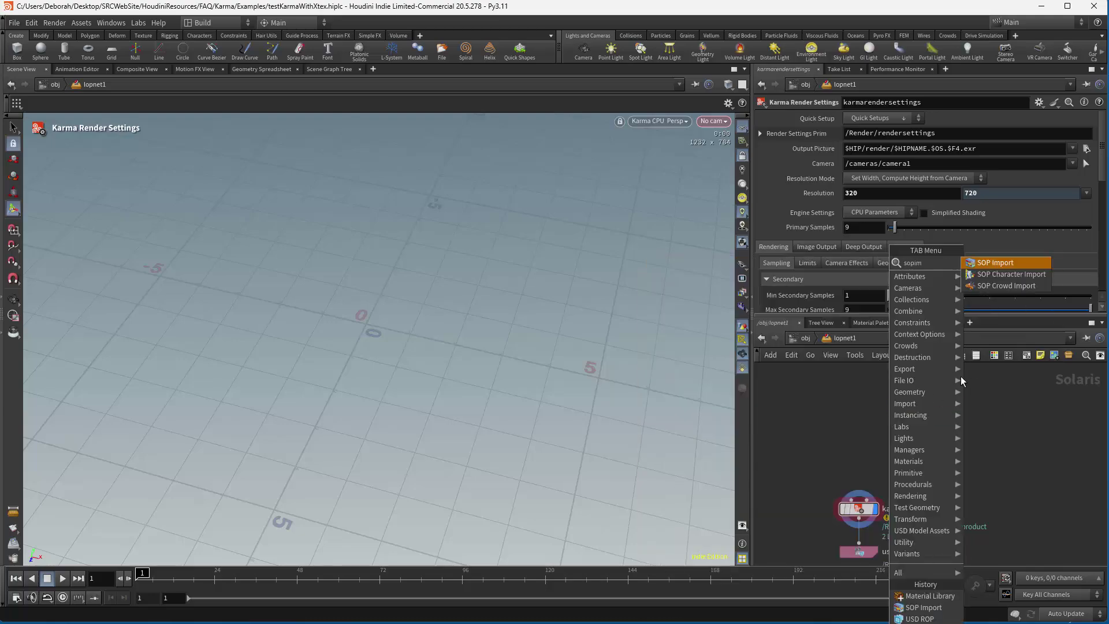
click(999, 266)
click(854, 403)
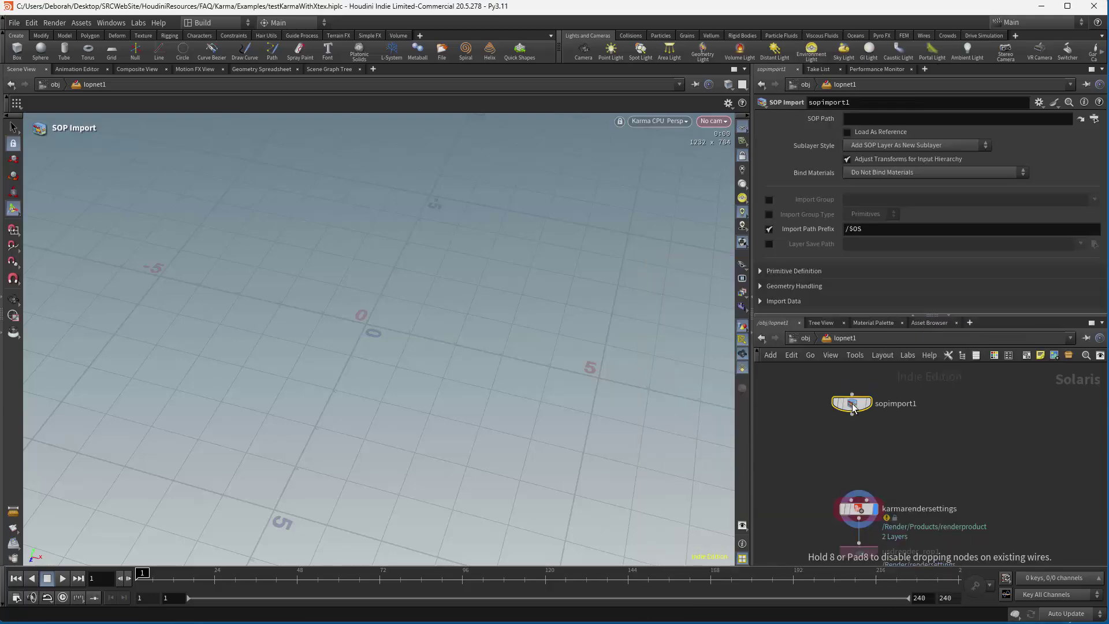
click(1095, 118)
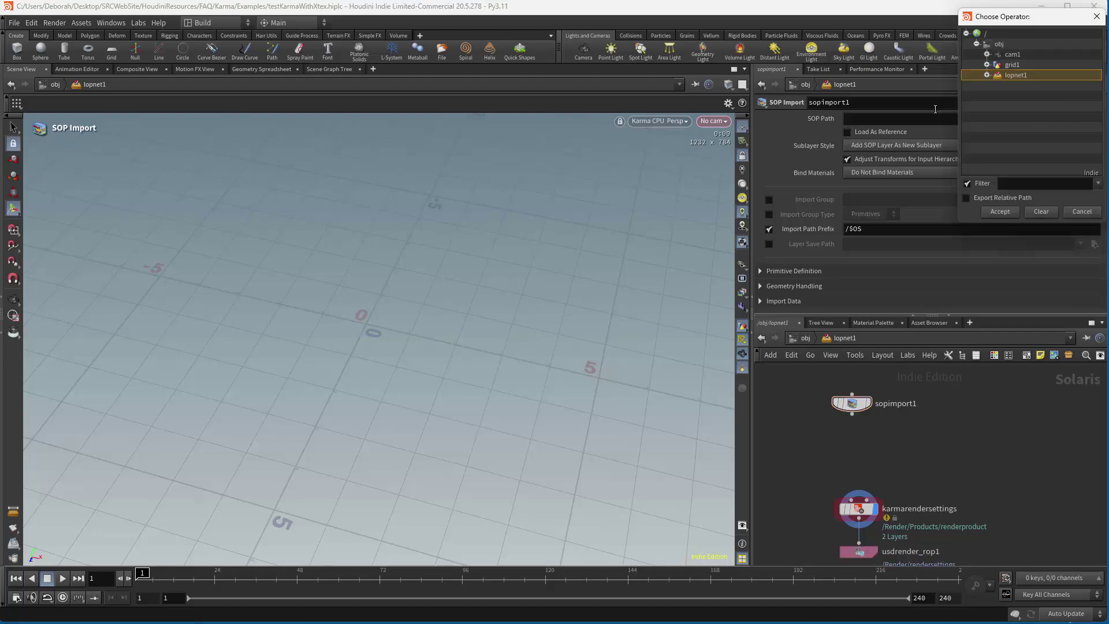
click(1010, 64)
click(1004, 212)
click(838, 403)
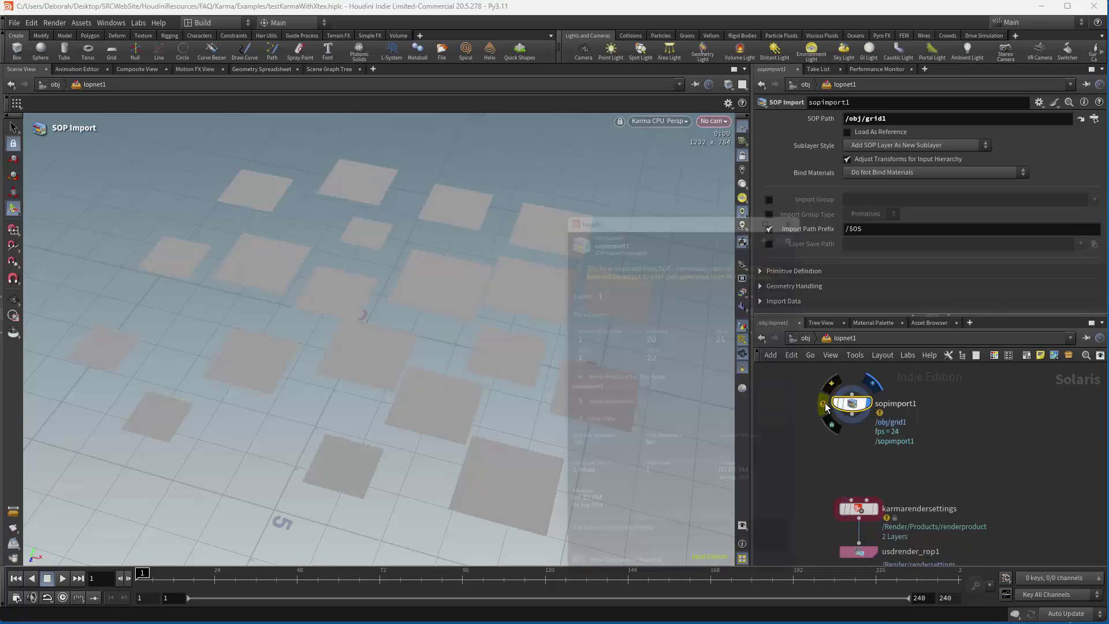
click(824, 404)
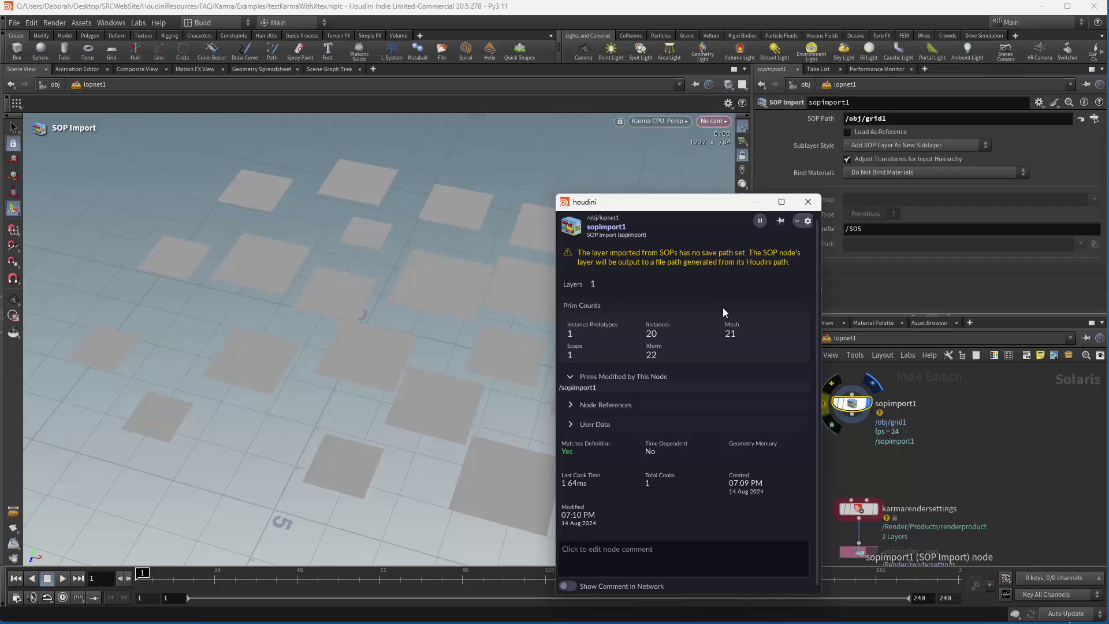
Step: Enable sopimport1's Layer Save Path and set it to $HIP/geo/grid1.usda
click(807, 207)
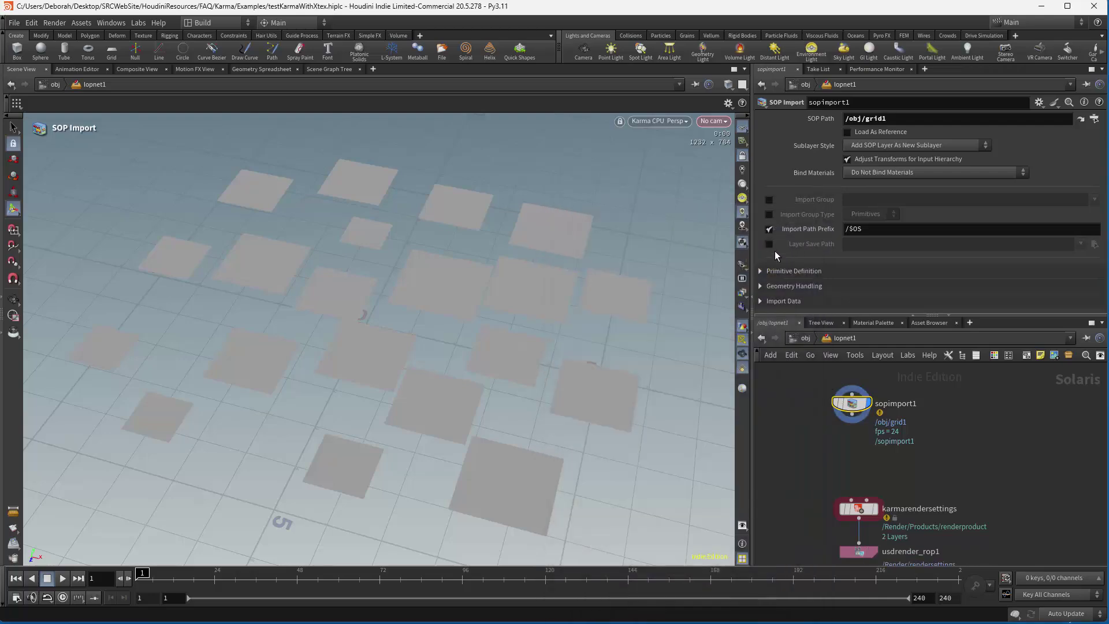
click(769, 244)
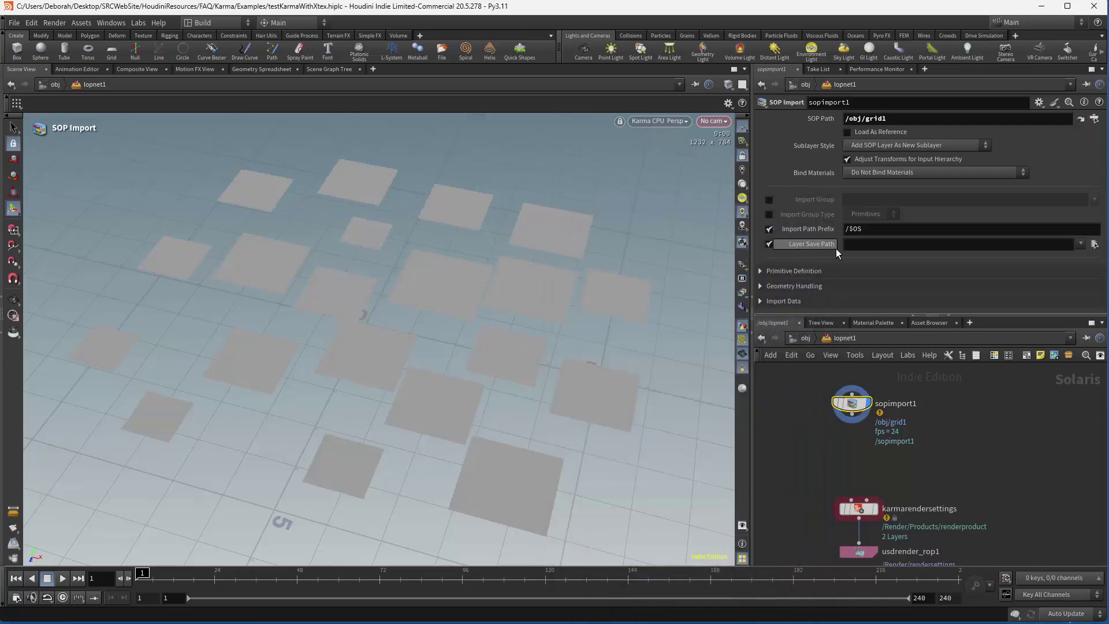
click(854, 246)
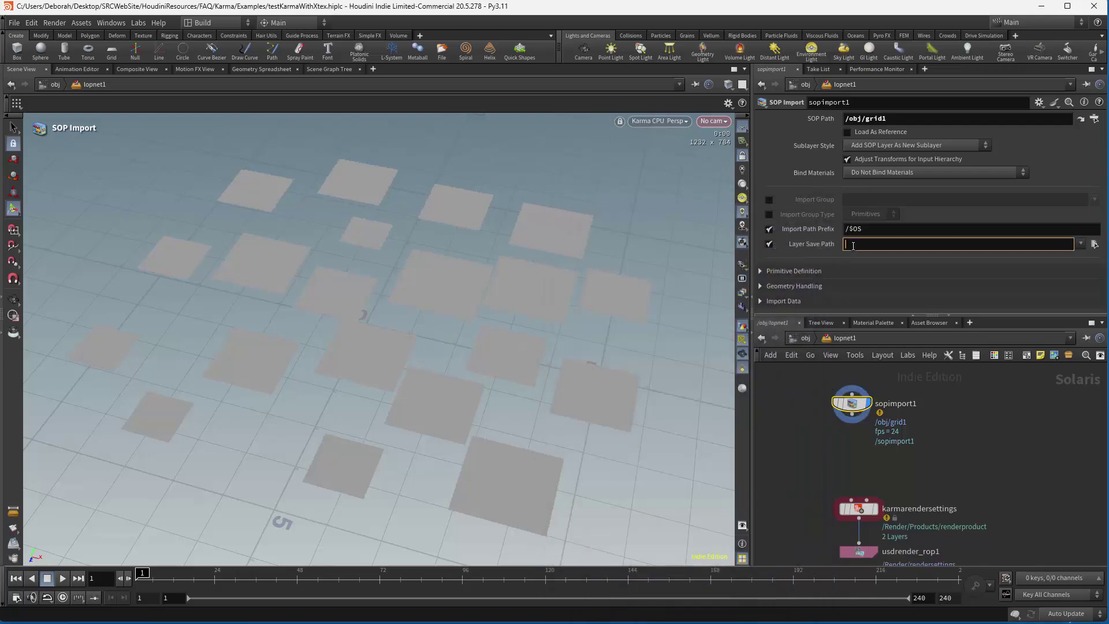
text($H)
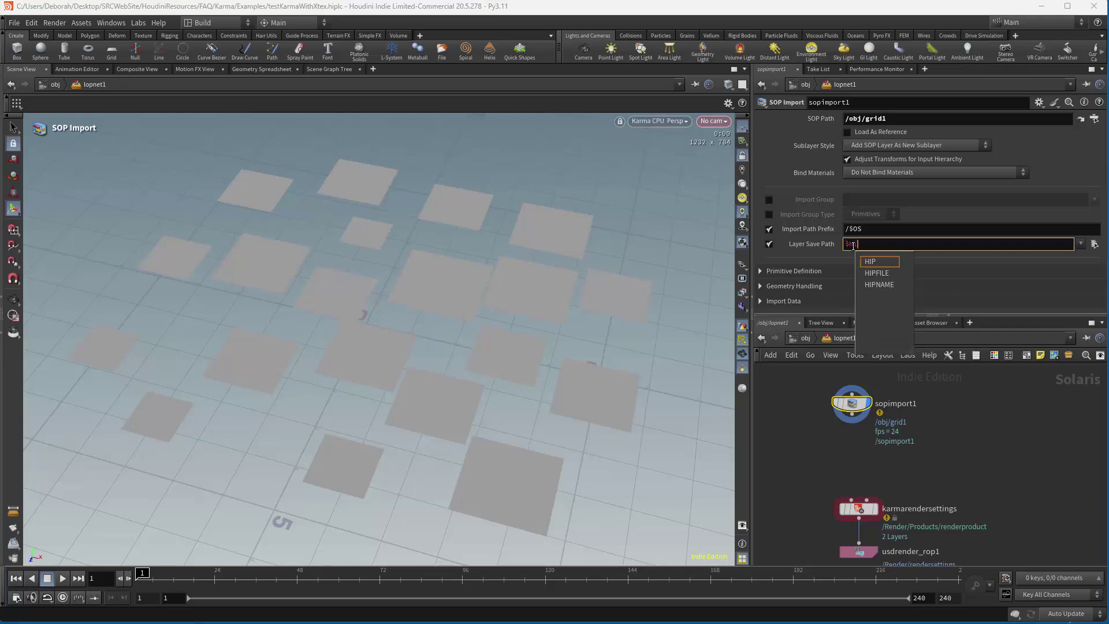
text(IP/g)
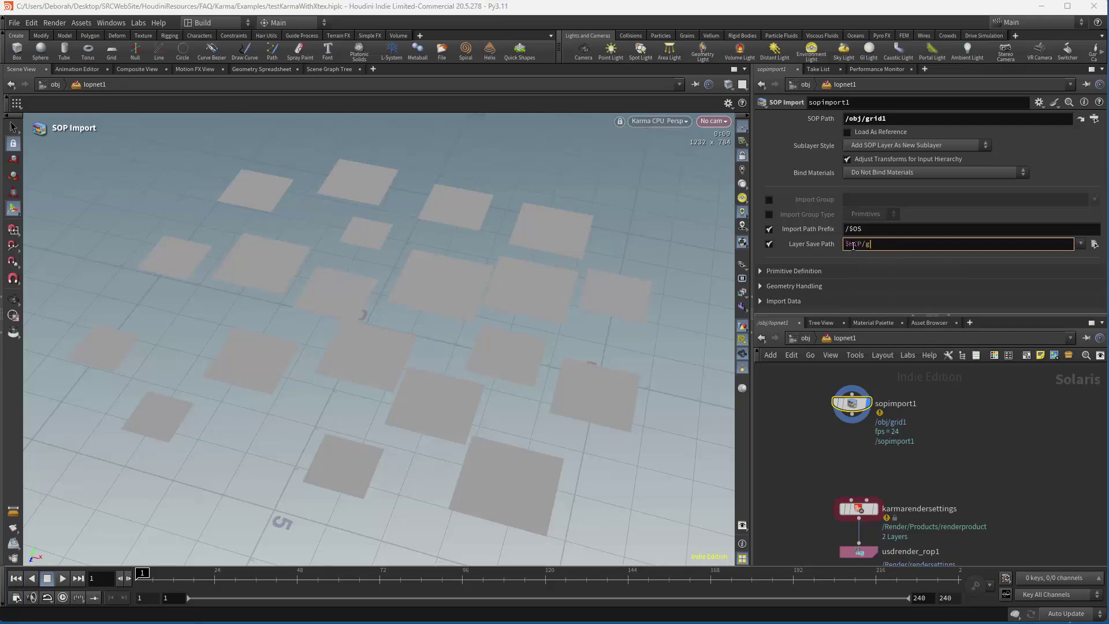
text(oo/grid1.usda)
key(Return)
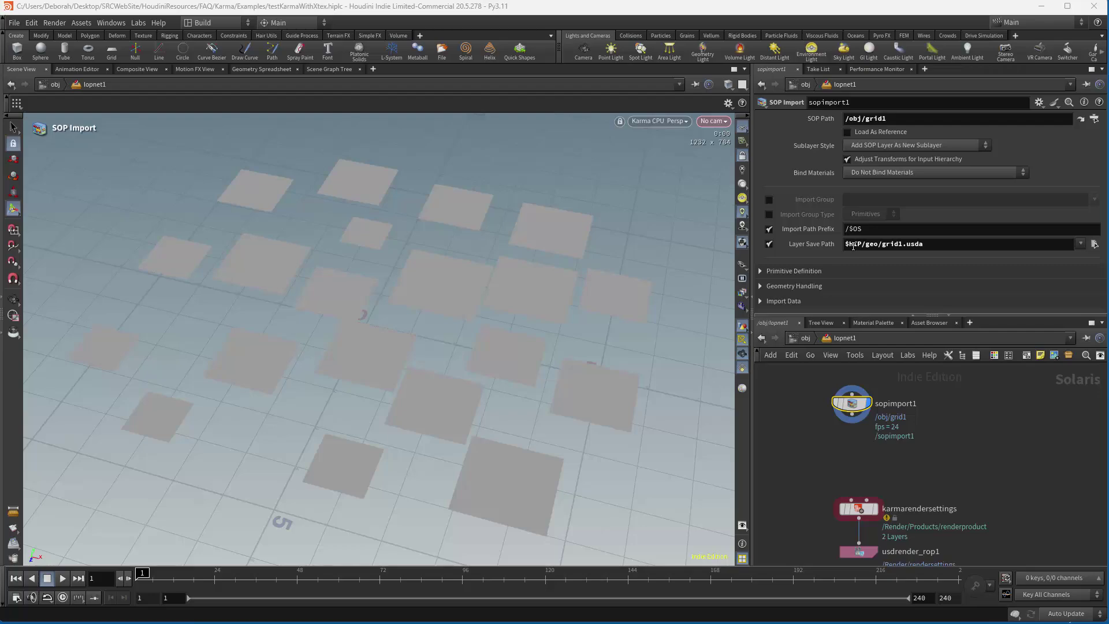
Step: Add a Material Library node below sopimport1 and go inside it
click(960, 456)
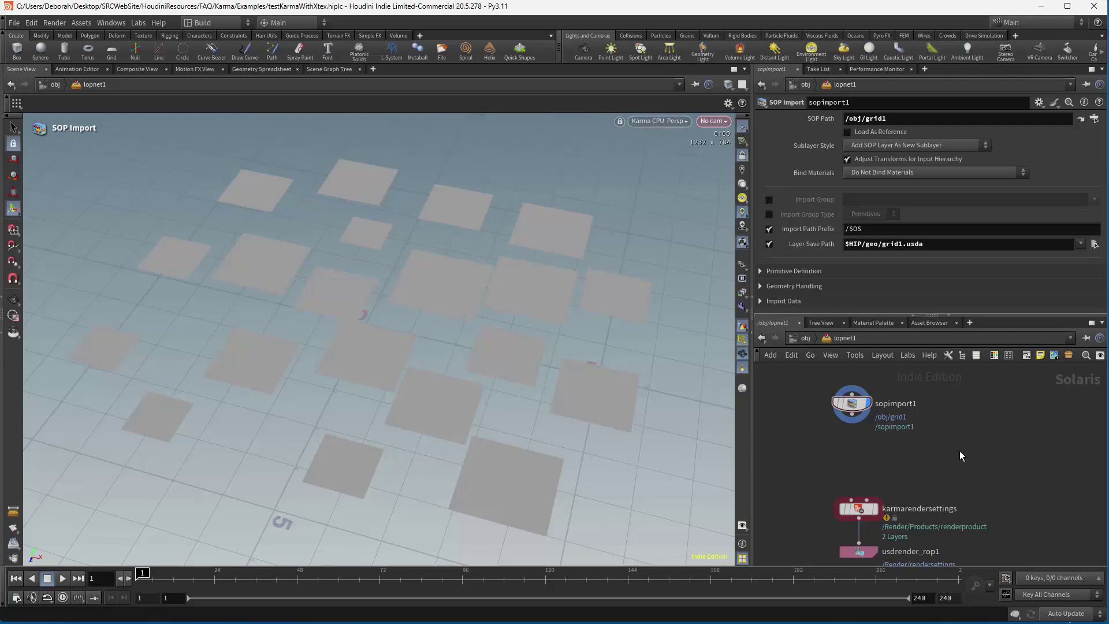
key(Tab)
text(ma)
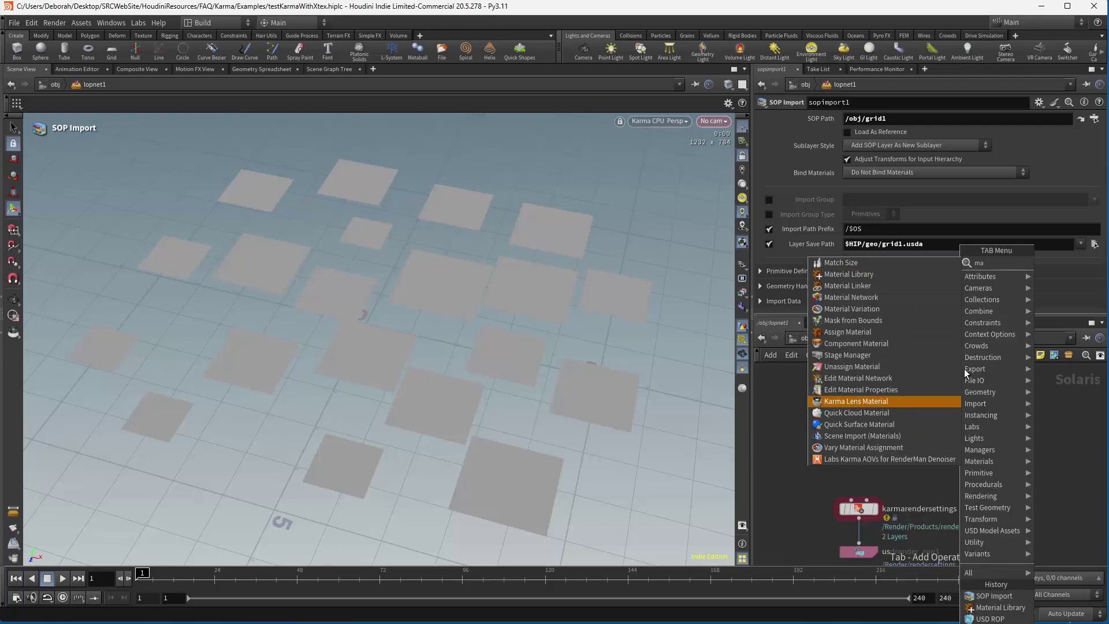
click(849, 275)
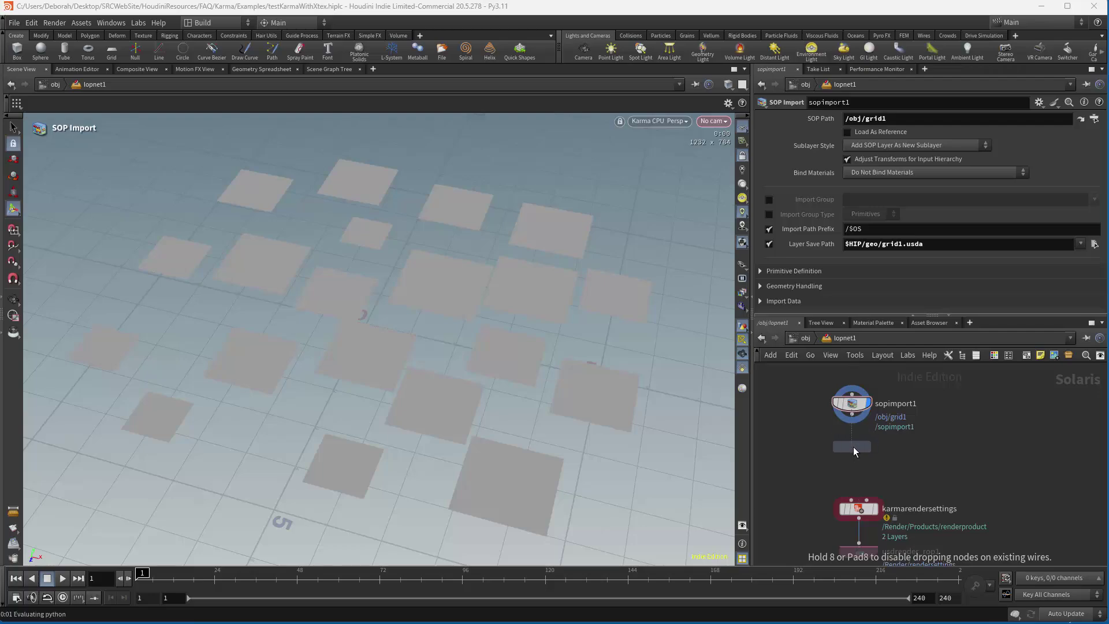
click(854, 446)
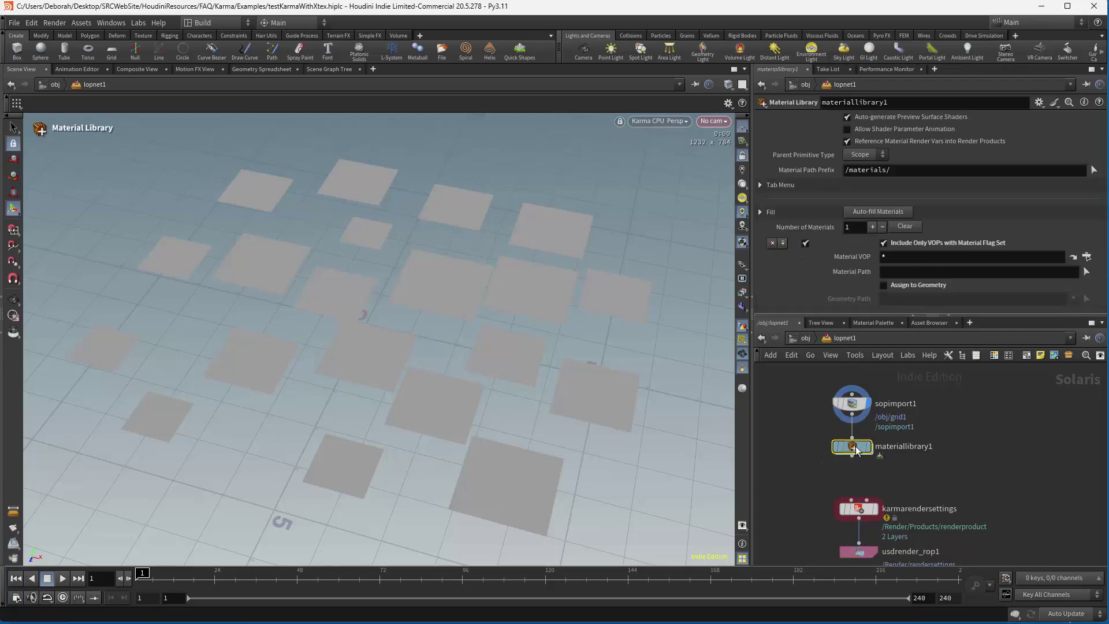
double_click(853, 446)
Step: Create an mtlxmaterial and delete its displacement and inputs nodes, keeping standard surface and output
key(Tab)
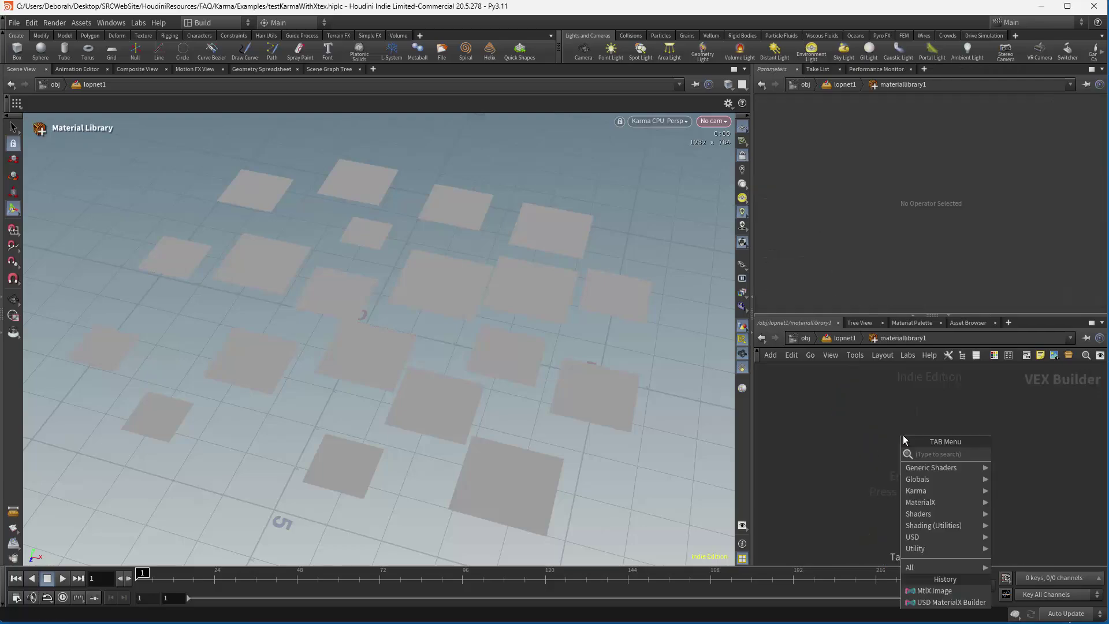
mouse_move(935, 502)
click(1014, 501)
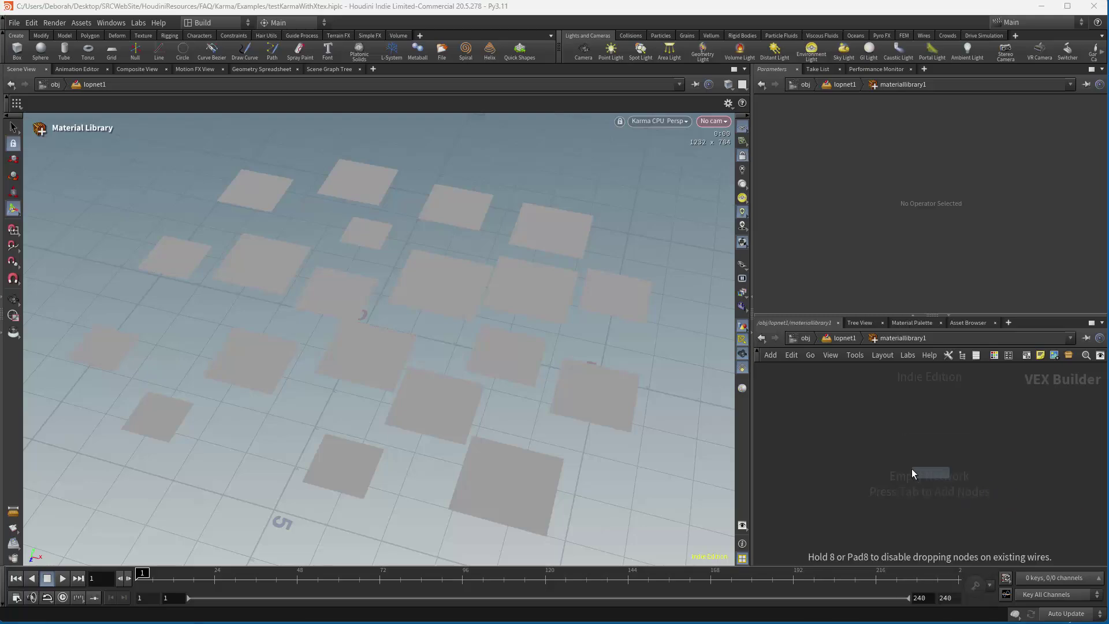
click(882, 459)
double_click(882, 459)
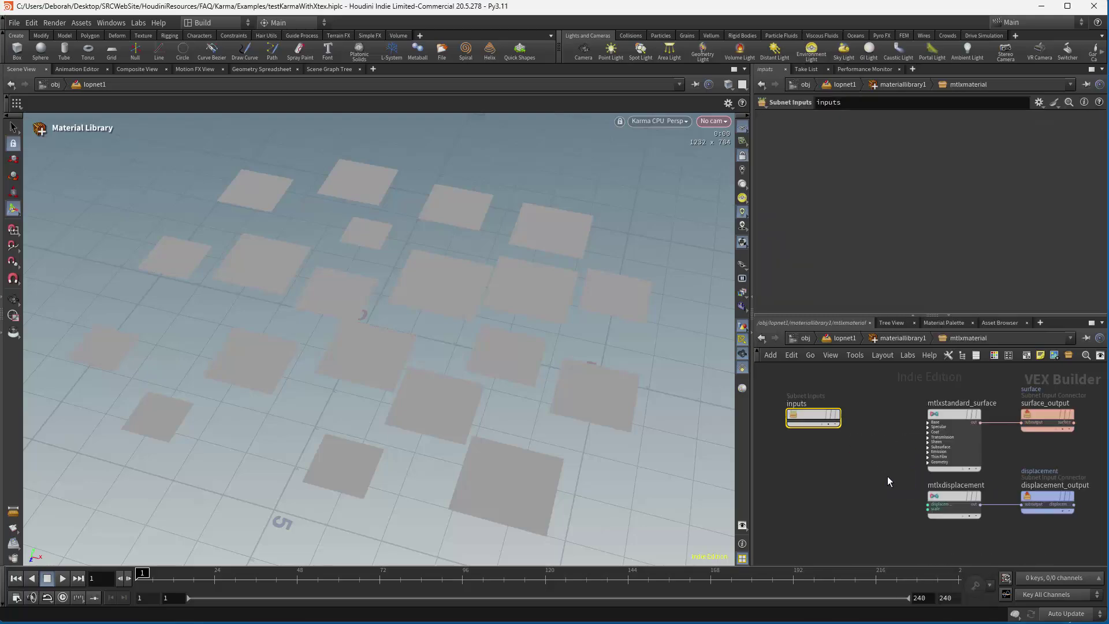
drag(888, 477, 1086, 541)
key(Delete)
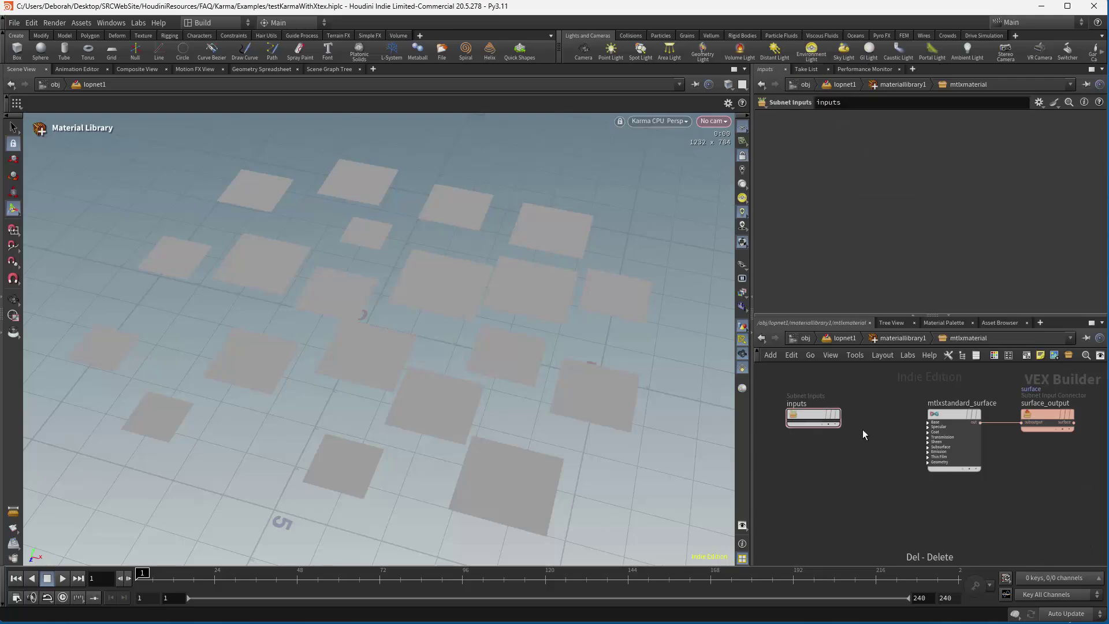
click(826, 417)
key(Delete)
key(Tab)
Step: Add a MtlX Image node and wire it into mtlxstandard_surface's base input
text(mtr)
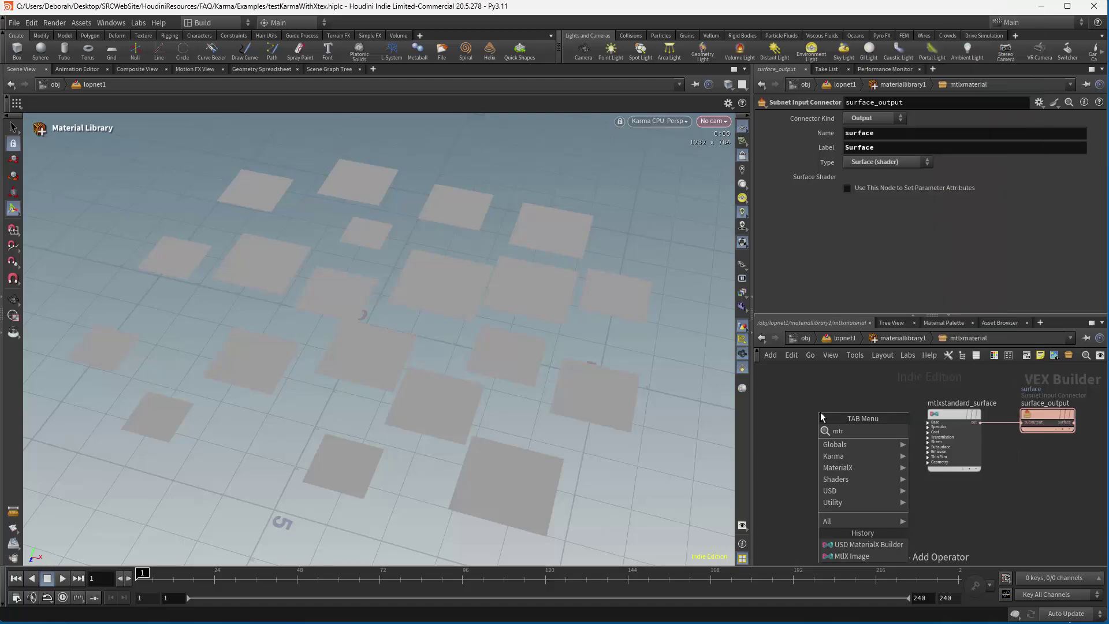
key(BackSpace)
text(lx ima)
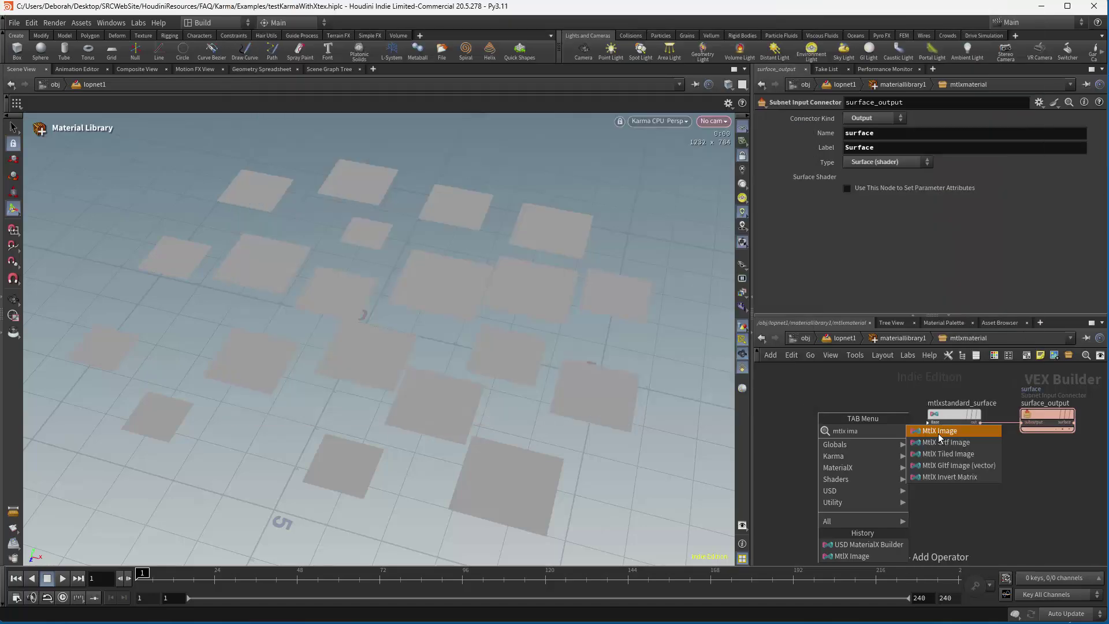
key(Return)
click(829, 417)
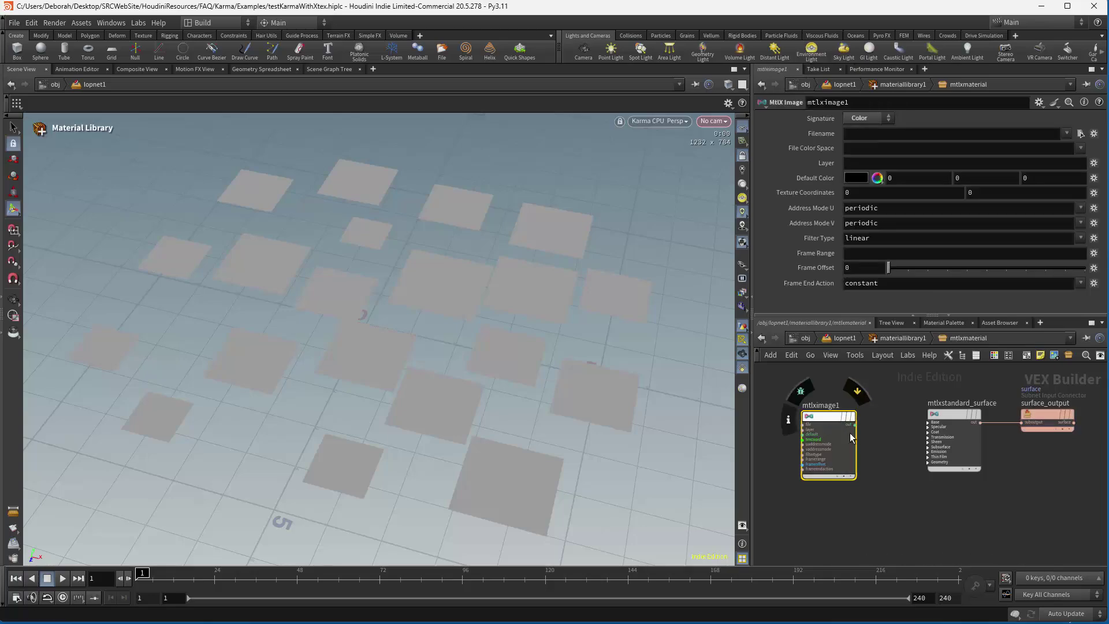
click(855, 425)
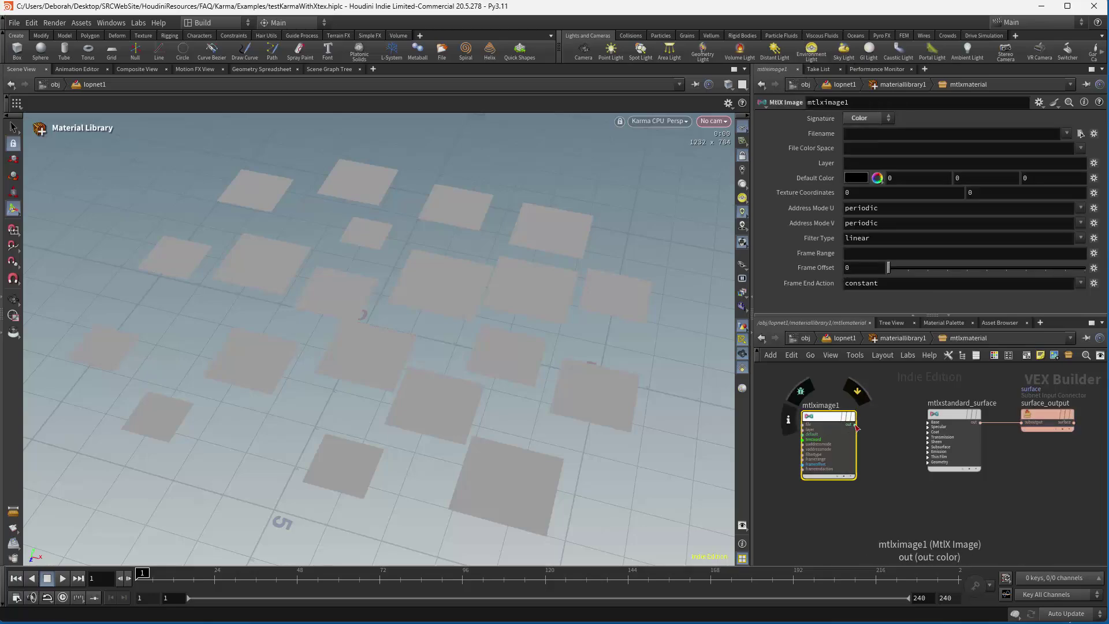
click(927, 423)
click(940, 454)
drag(835, 419, 844, 417)
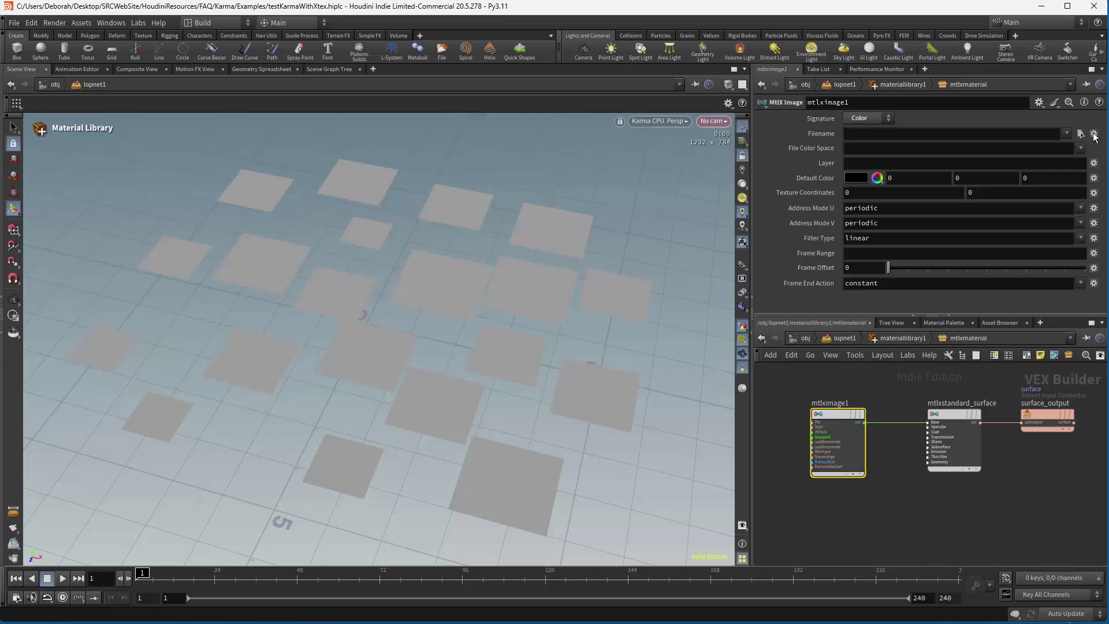
Step: Promote mtlximage1's Filename to a parameter and position the revealed file node beside it
click(1094, 134)
click(1074, 139)
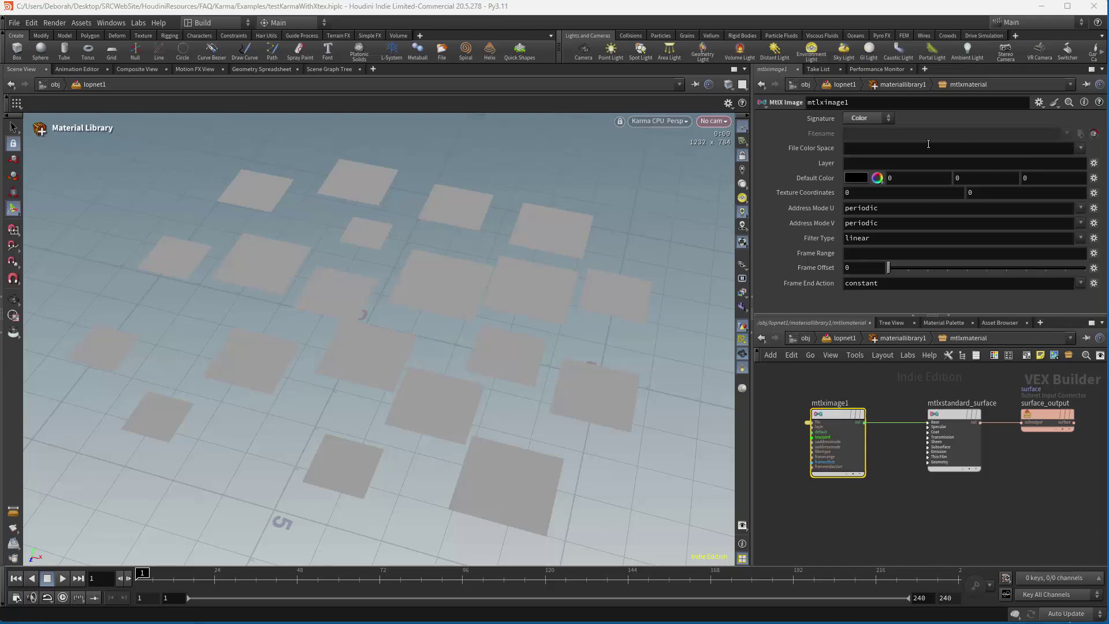
click(809, 423)
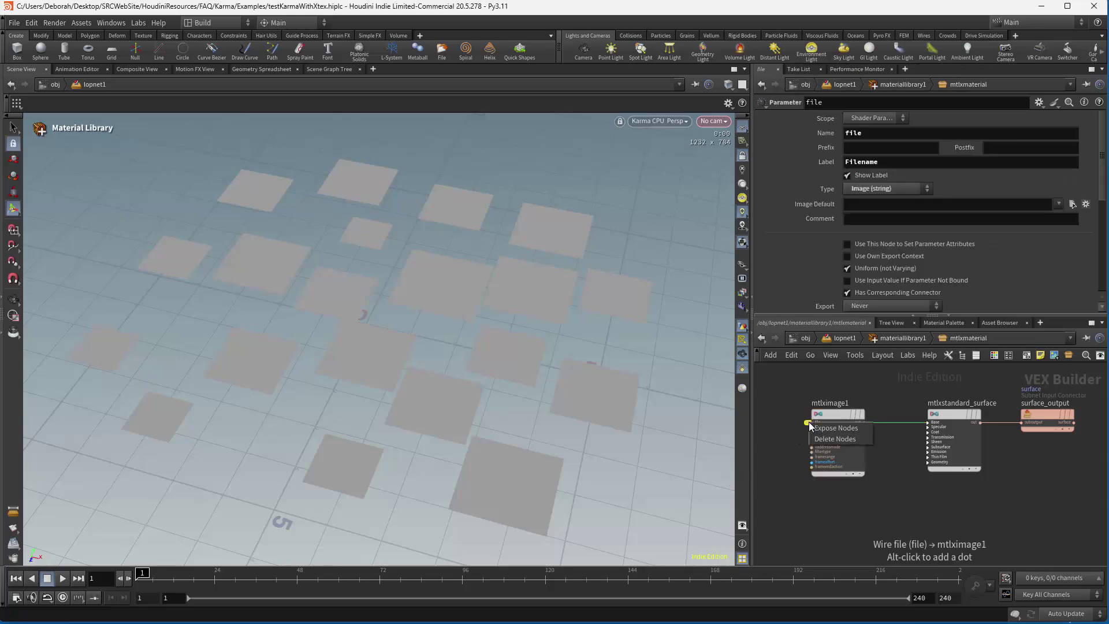
click(819, 428)
drag(832, 403, 823, 423)
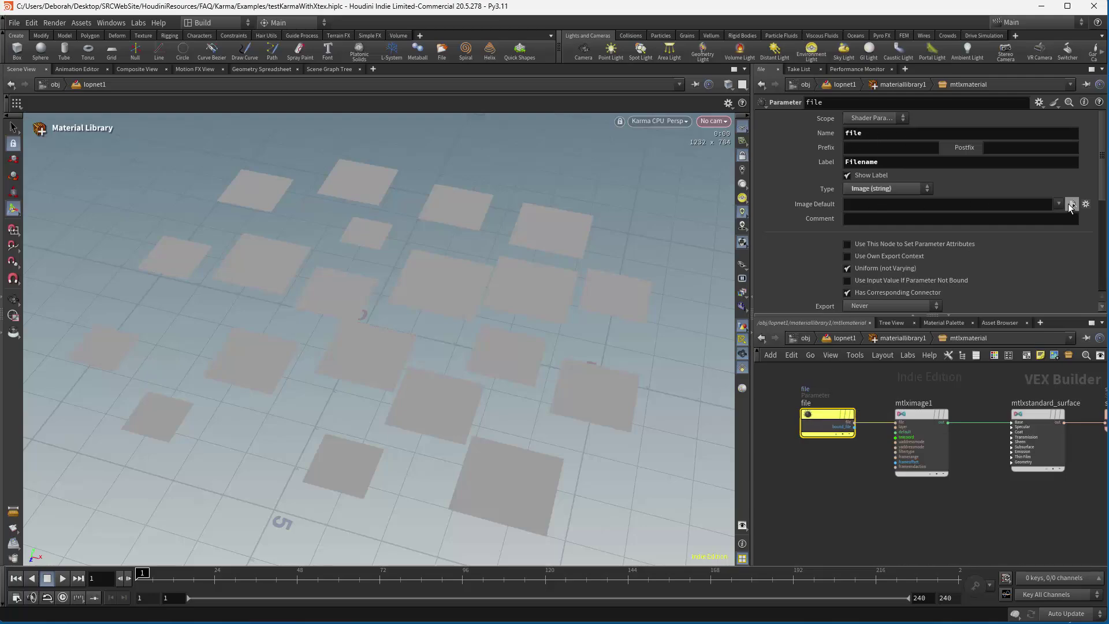
Step: Browse the file parameter's Image Default to Dog_01.PNG, then make it $HIP/tex/Dog_01.PNG
click(1069, 203)
click(834, 83)
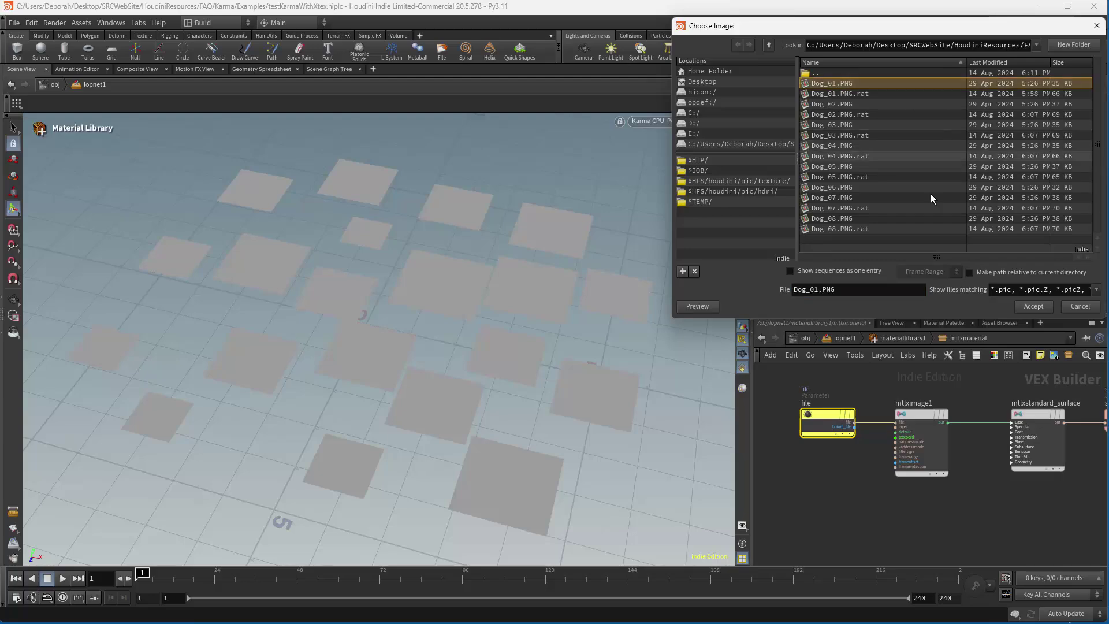
click(1034, 306)
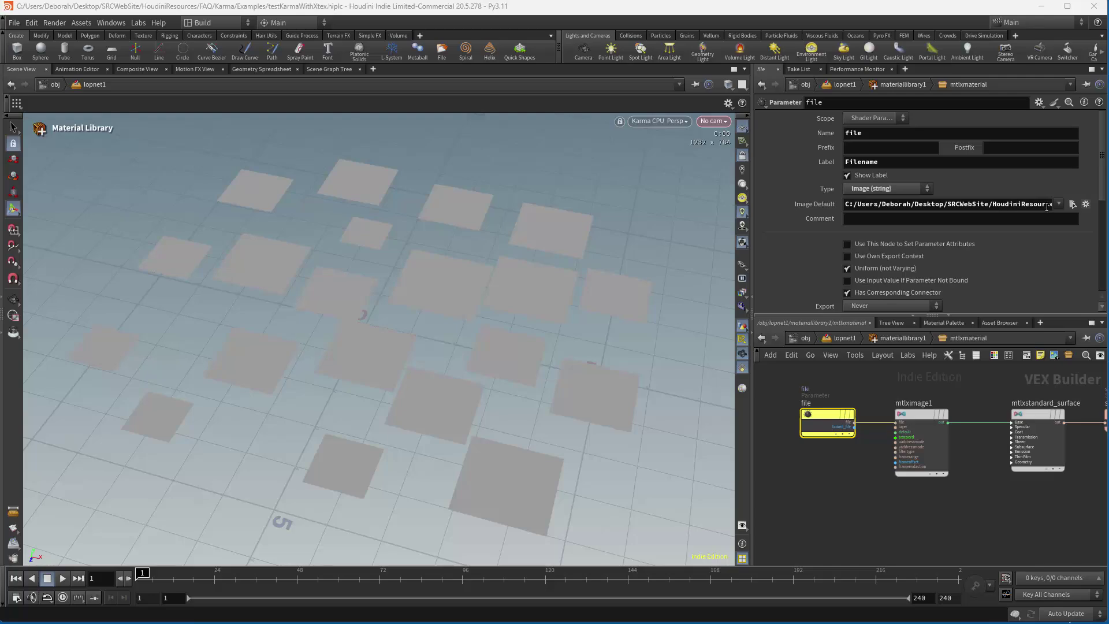
drag(1047, 207, 842, 200)
click(865, 202)
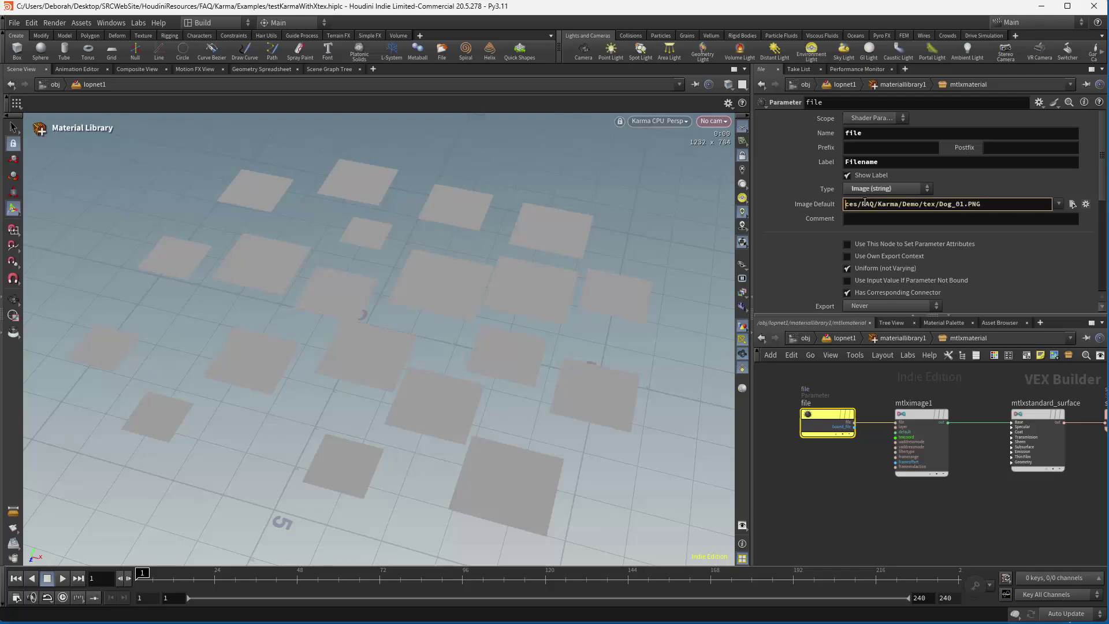
drag(923, 204, 809, 208)
text($JOB)
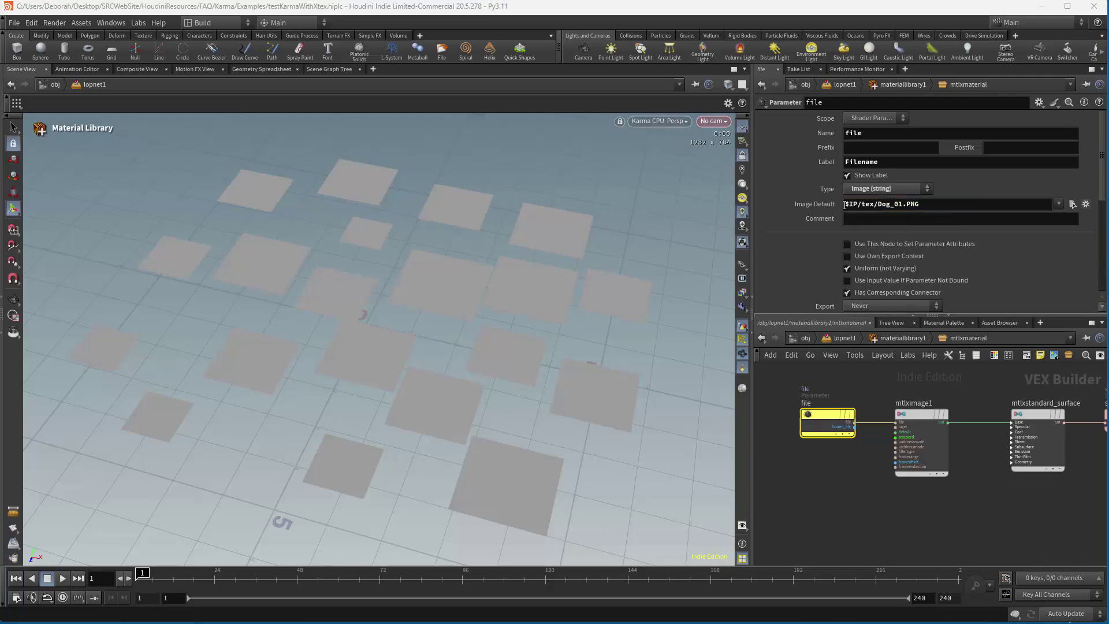
click(846, 204)
text(H)
key(Return)
Step: Back in lopnet1, auto-fill the material library with mtlxmaterial
click(845, 339)
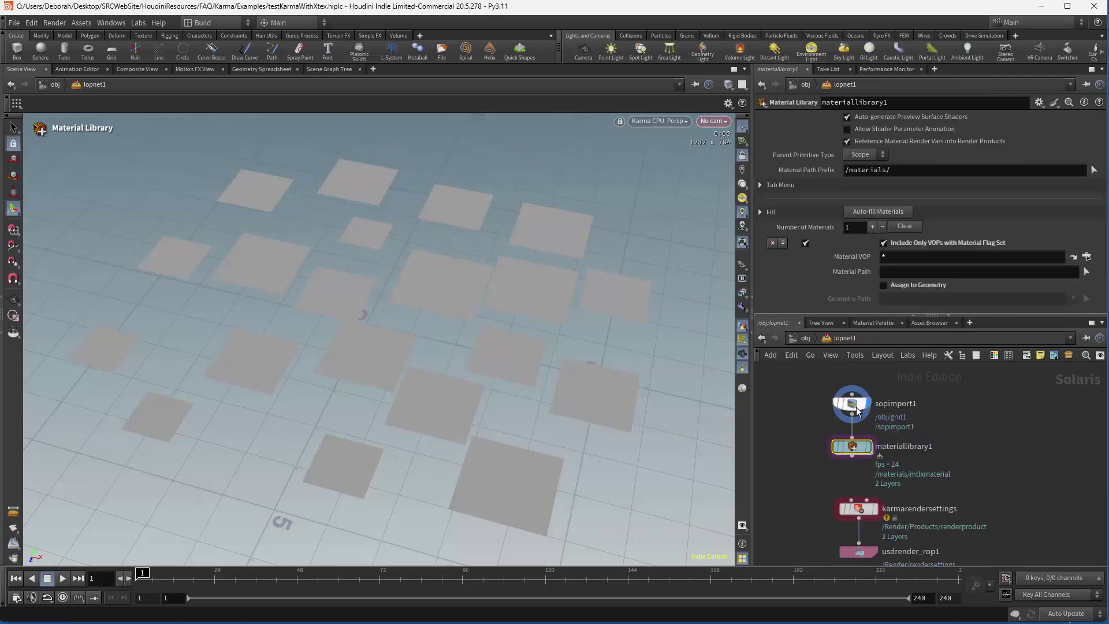
click(879, 211)
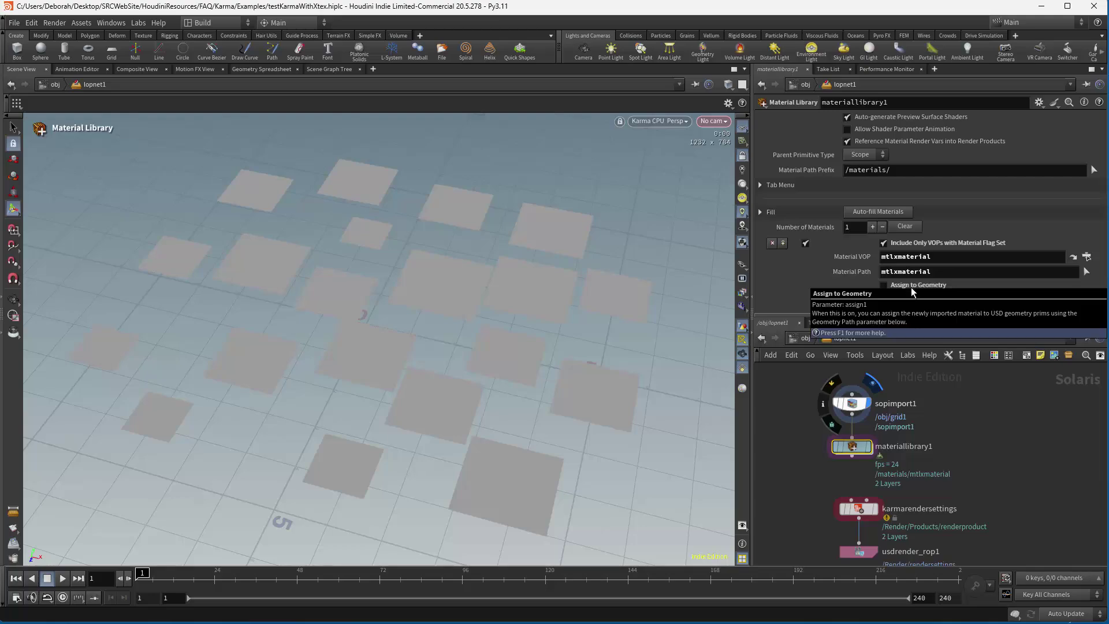
middle_drag(949, 470, 956, 414)
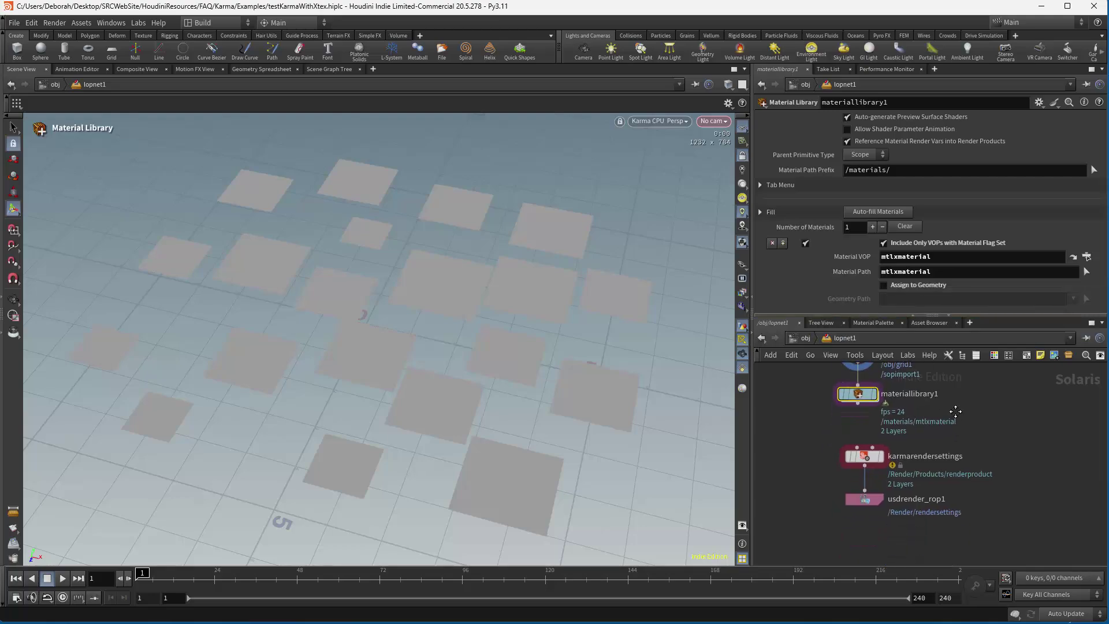
Step: Add an Assign Material node wired after materiallibrary1, shifting the render nodes down
key(Tab)
text(ass)
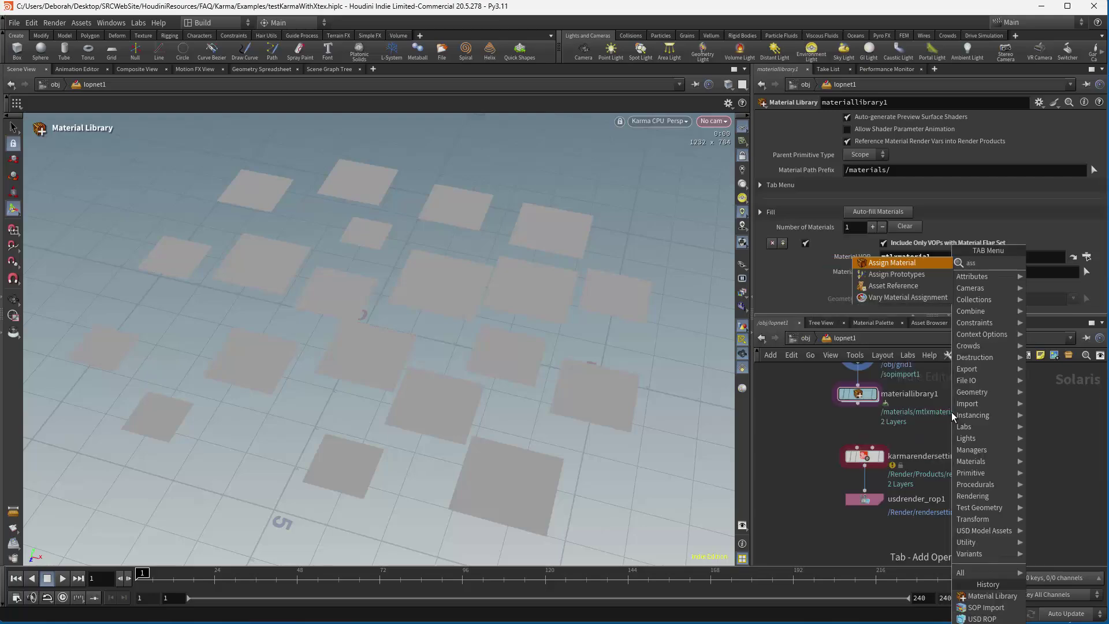
click(900, 263)
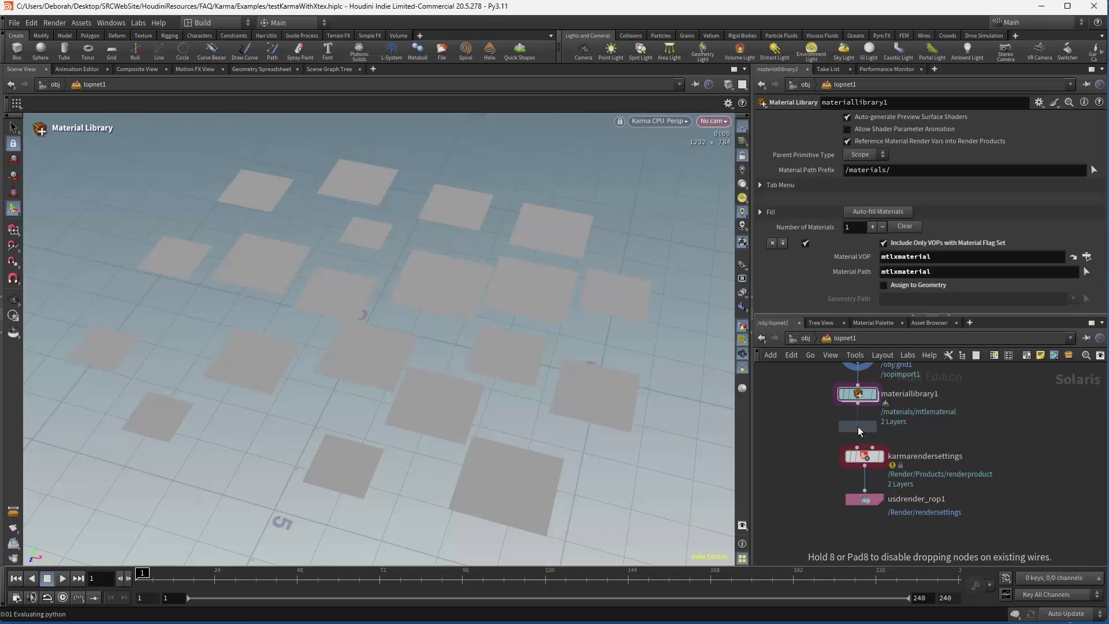
click(858, 427)
click(858, 404)
click(859, 421)
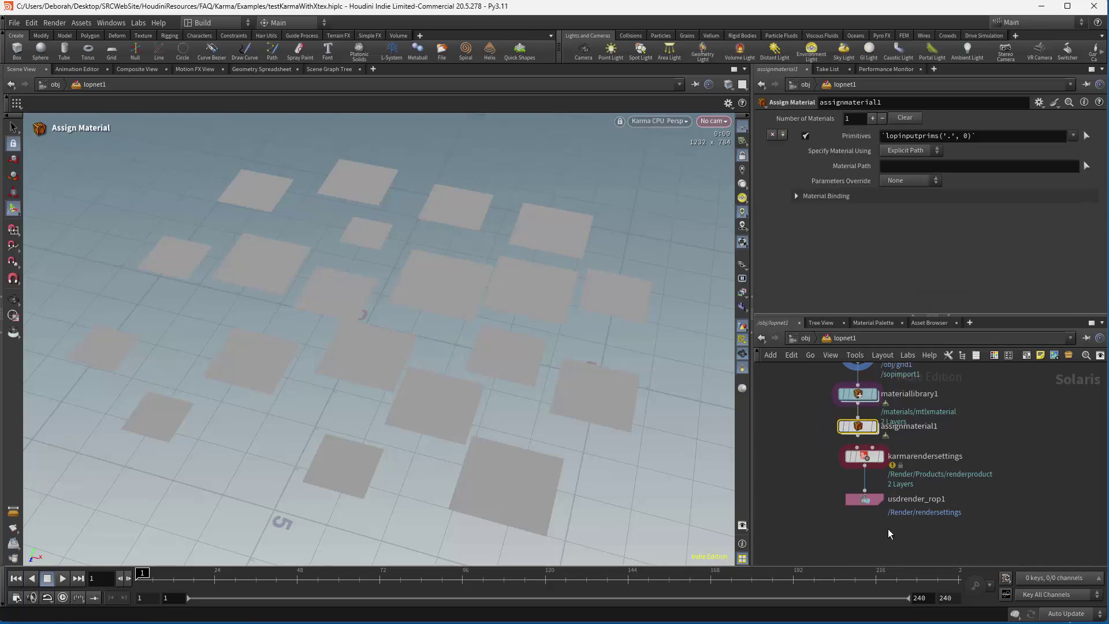
mouse_move(853, 481)
mouse_down()
mouse_move(852, 448)
mouse_move(861, 489)
mouse_up()
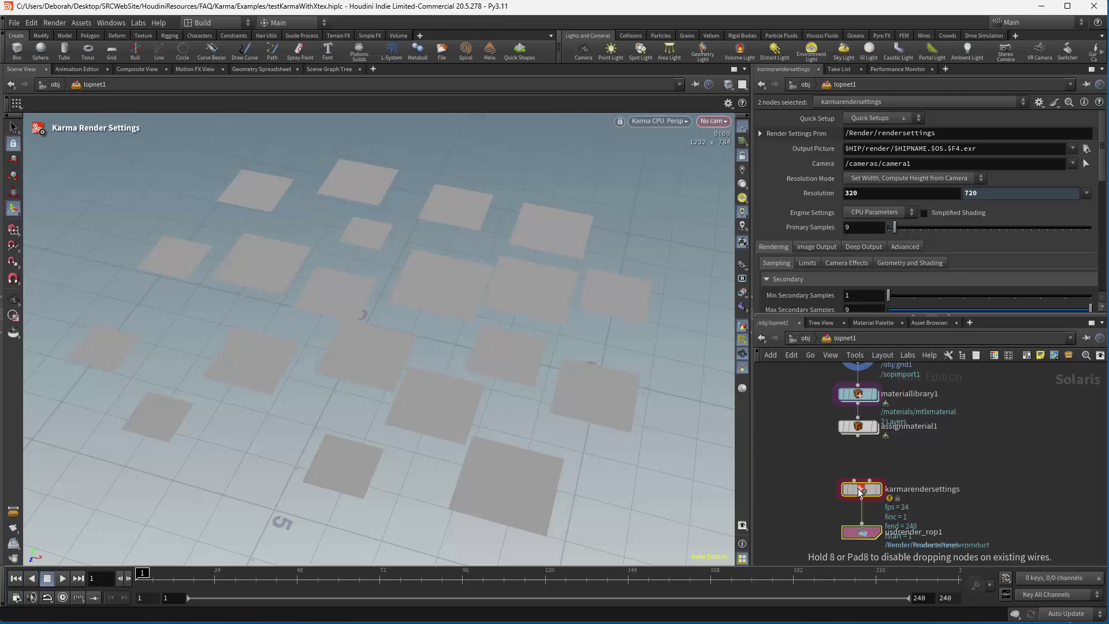
Step: Create a new camera from the current view, then show assignmaterial1's parameters and the Scene Graph Tree
click(720, 123)
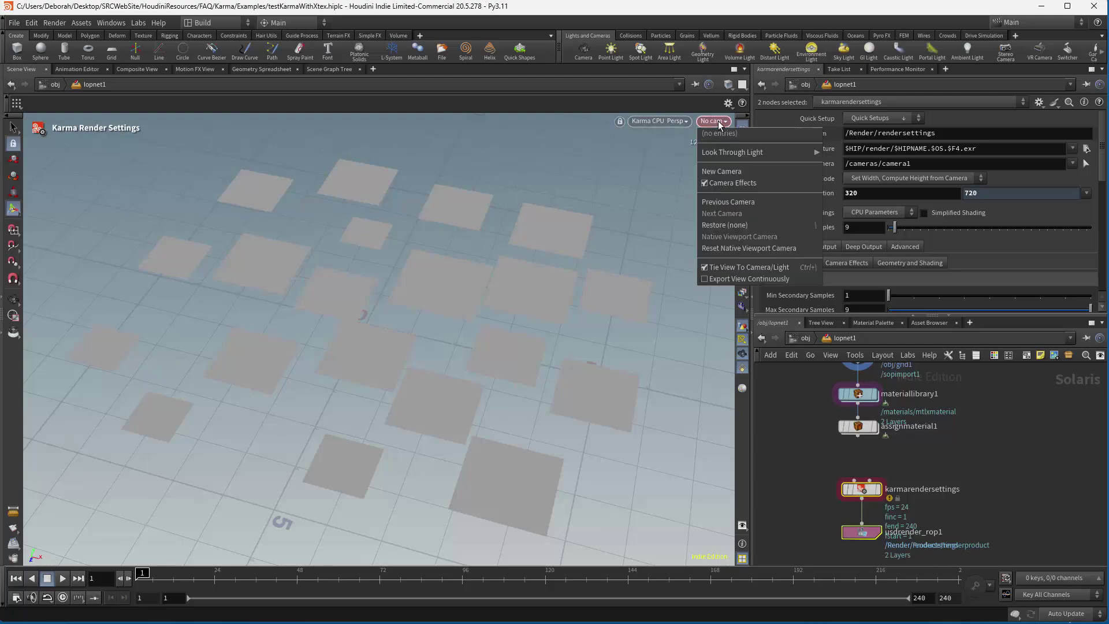
click(725, 172)
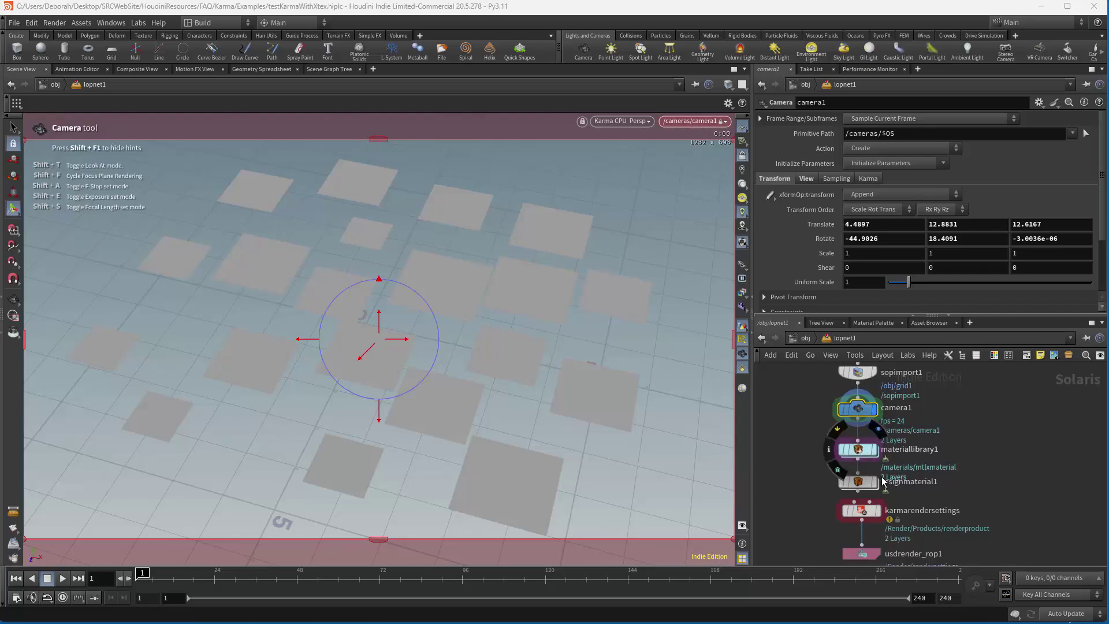
mouse_move(864, 484)
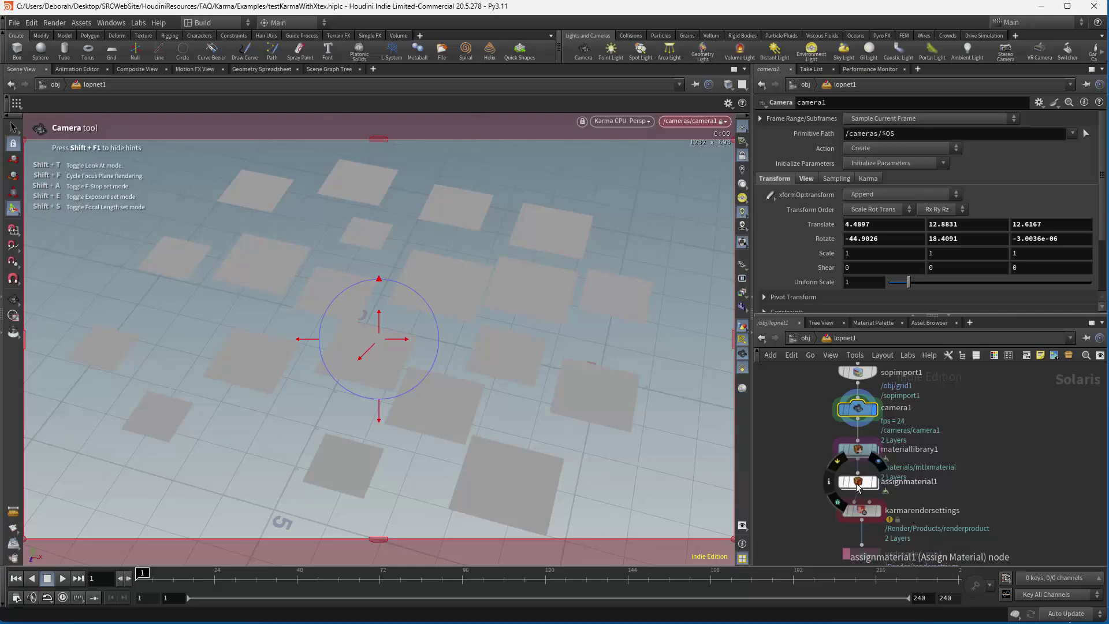
click(858, 484)
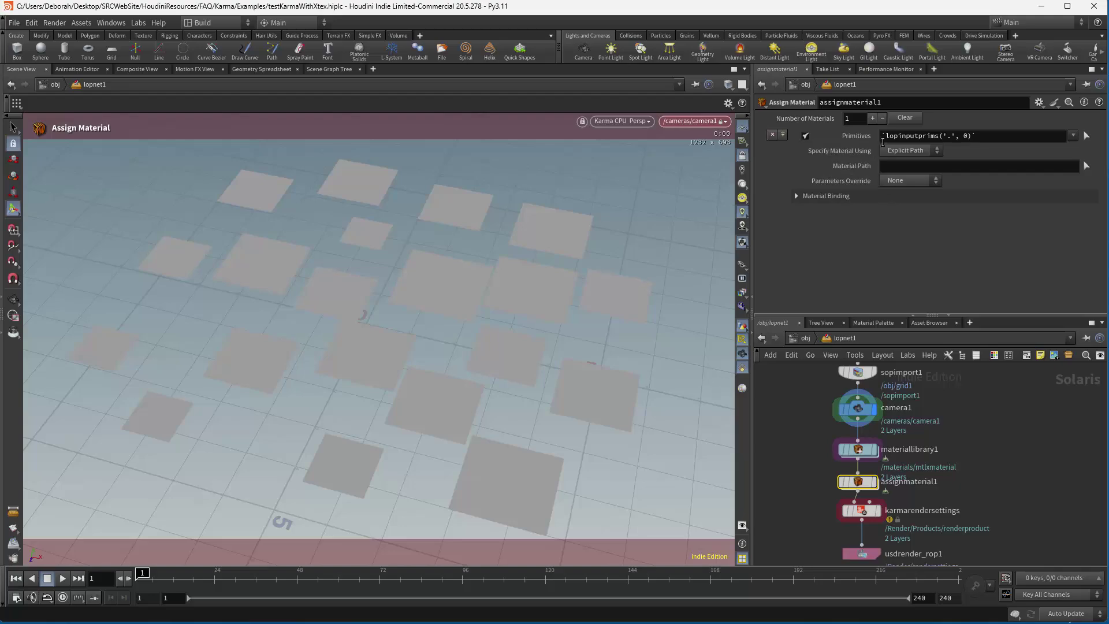
click(335, 71)
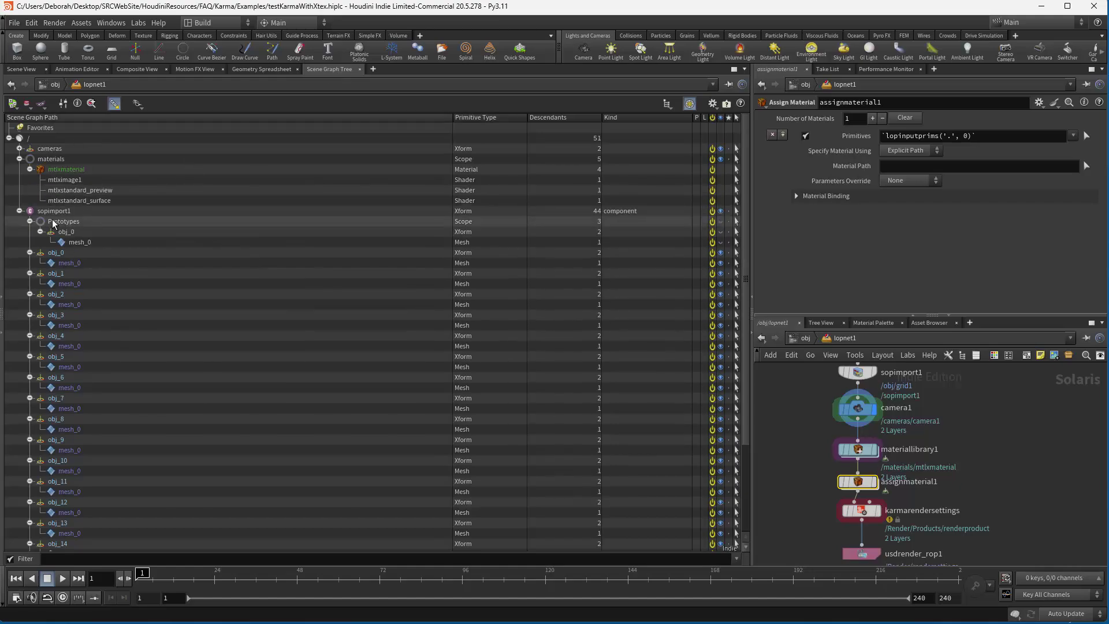
Step: Set Primitives to /sopimport1/obj_* and Material Path to /materials/mtlxmaterial
click(19, 210)
click(19, 211)
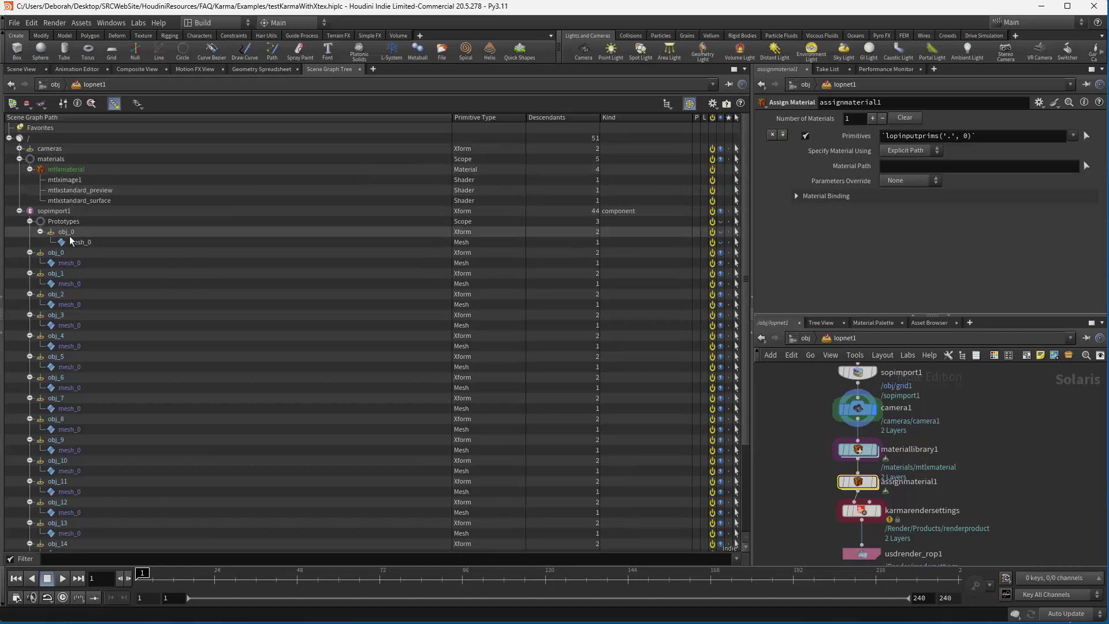
drag(994, 140, 881, 137)
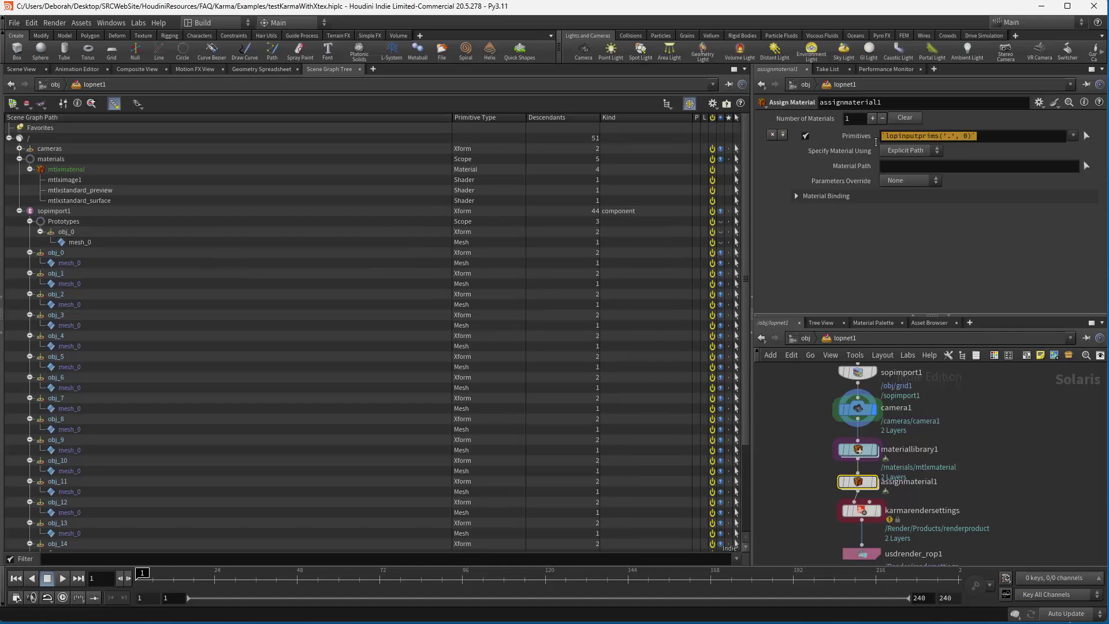
text(/sopimp)
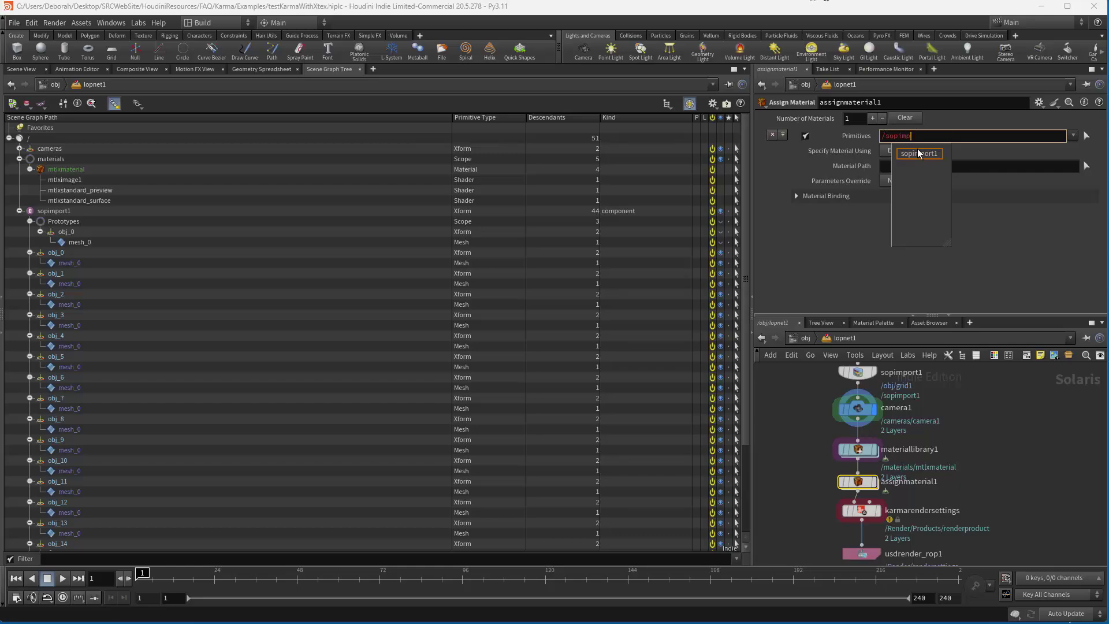
click(919, 153)
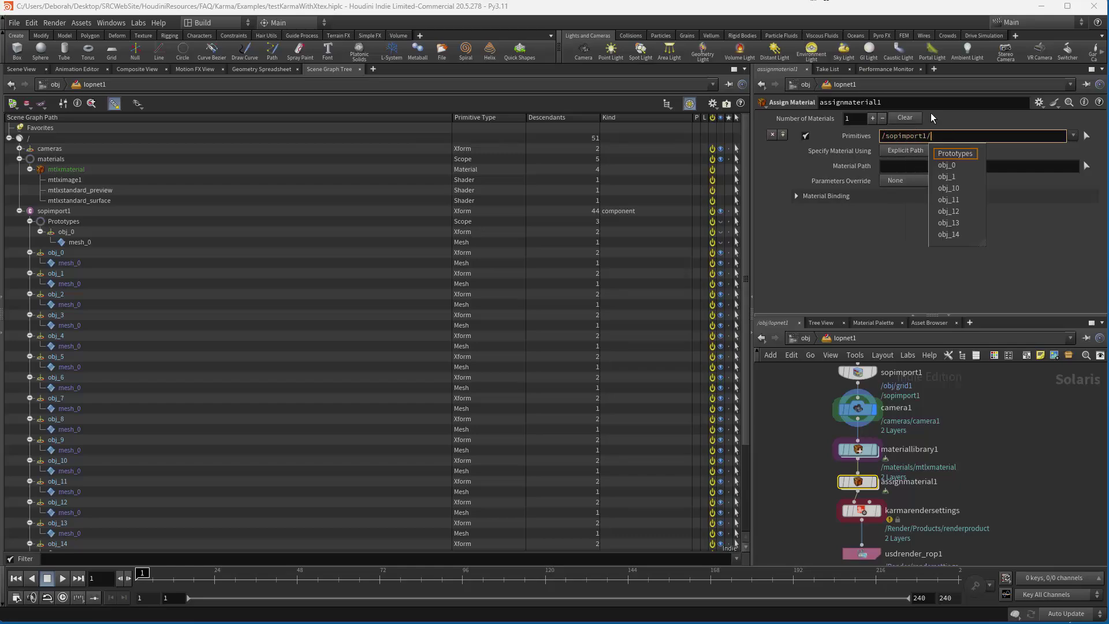
text(obj_*)
key(Return)
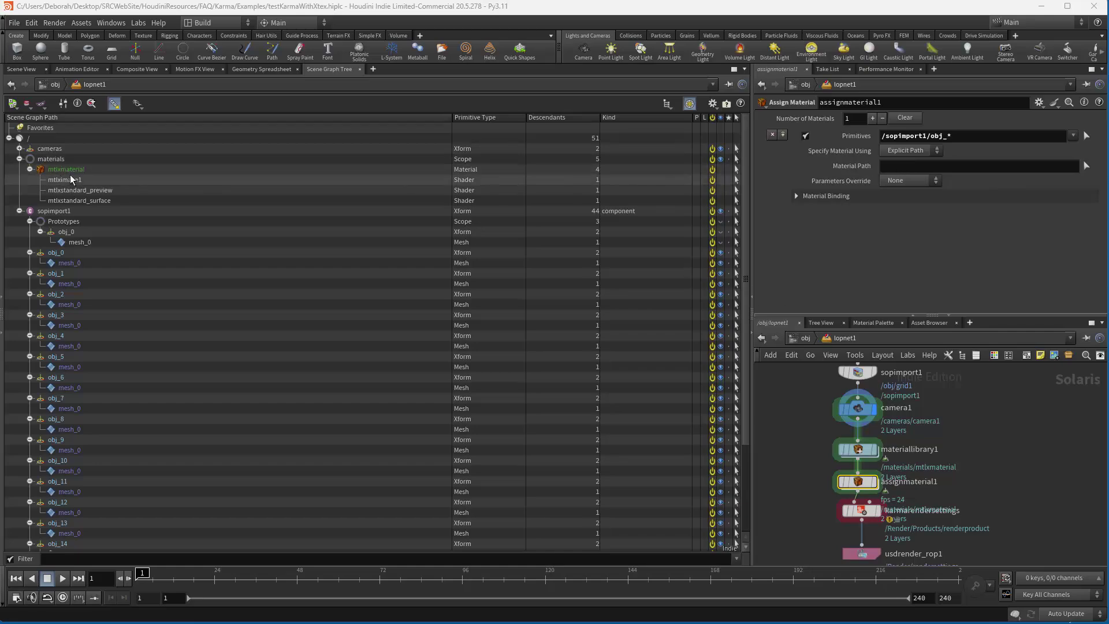
drag(66, 169, 898, 166)
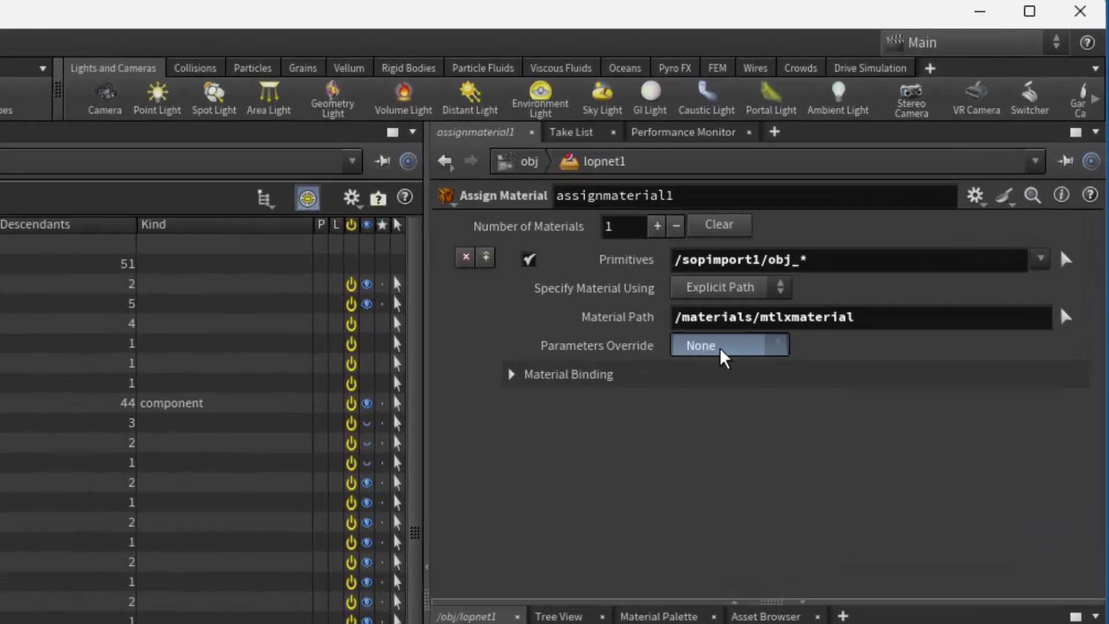
click(700, 347)
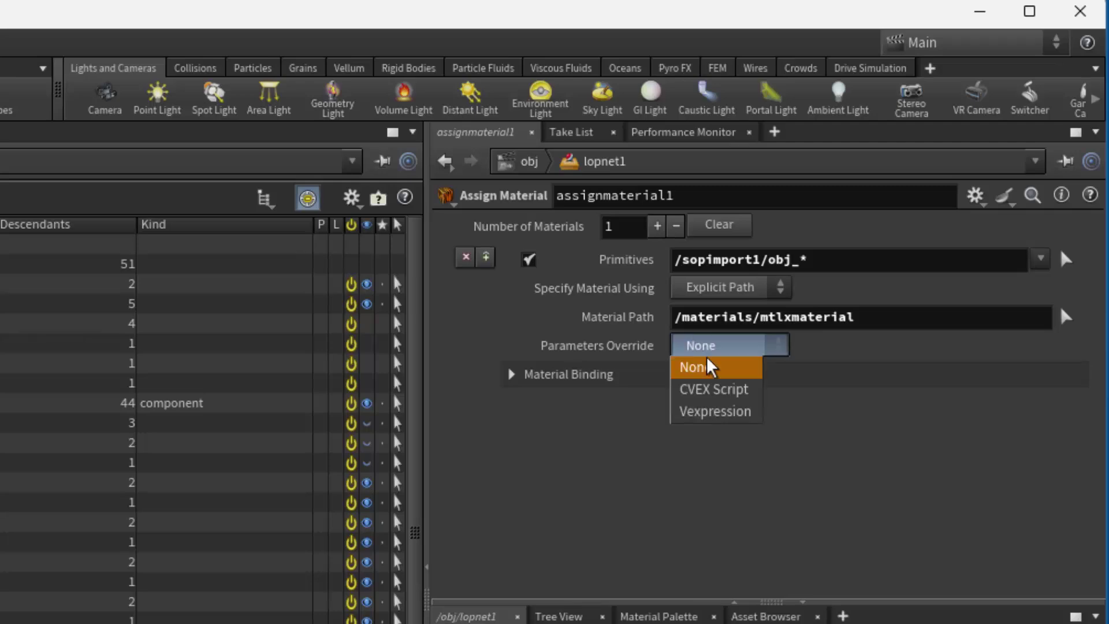
click(714, 414)
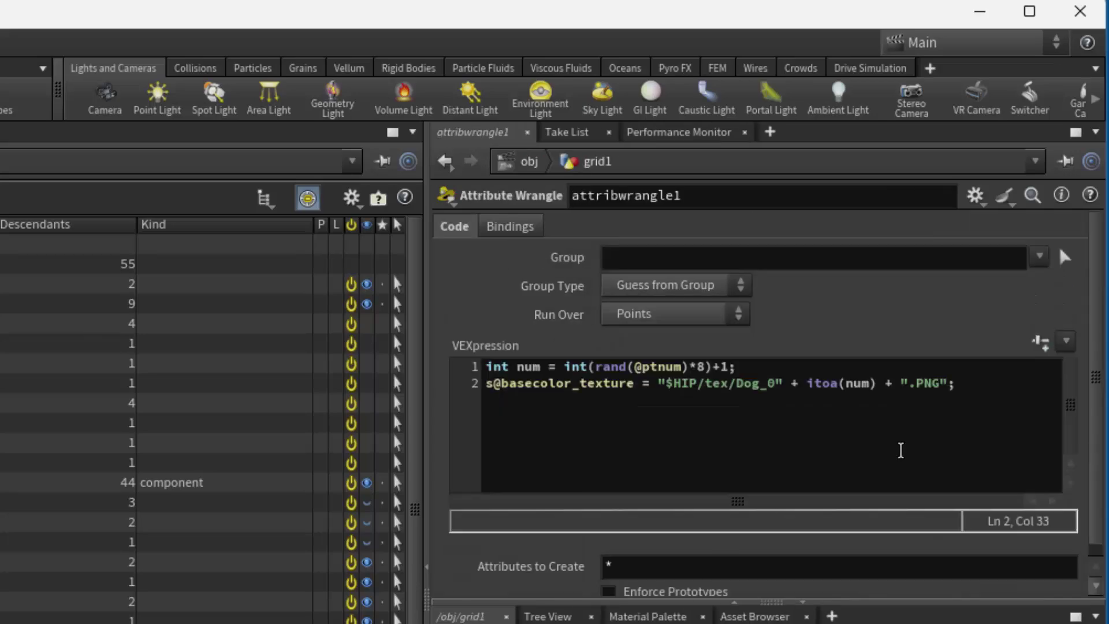
drag(983, 383, 466, 358)
key(ctrl+c)
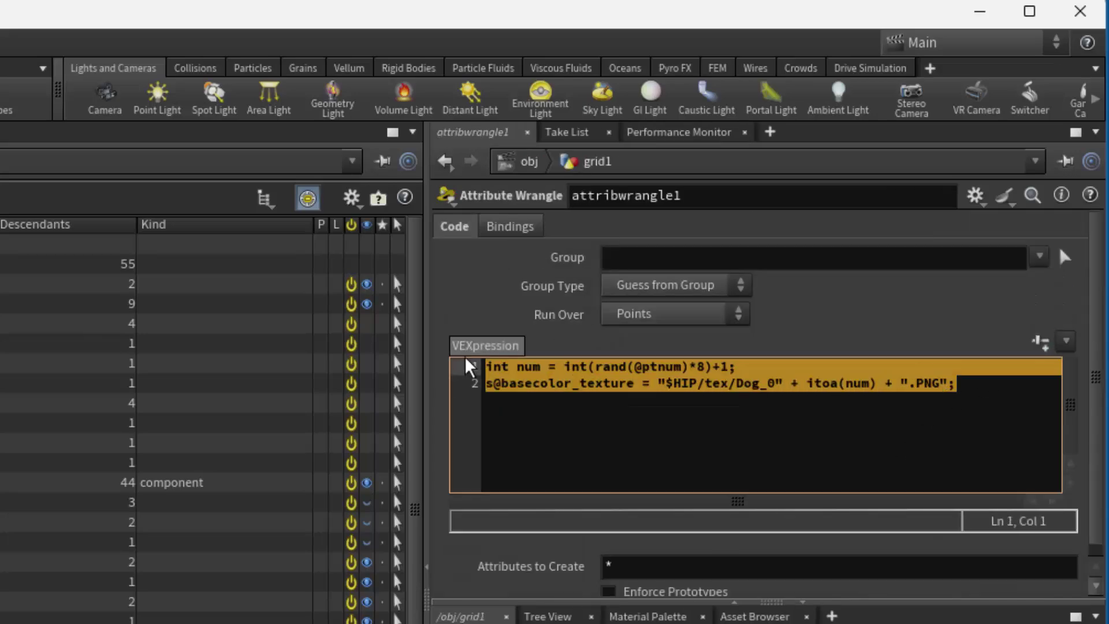
key(u)
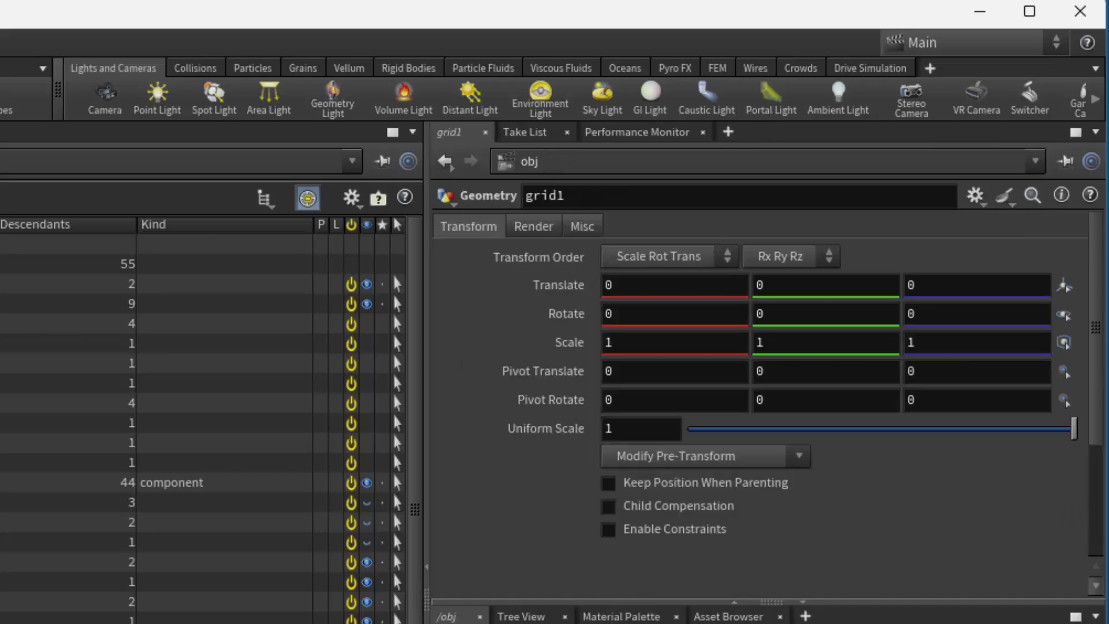
key(i)
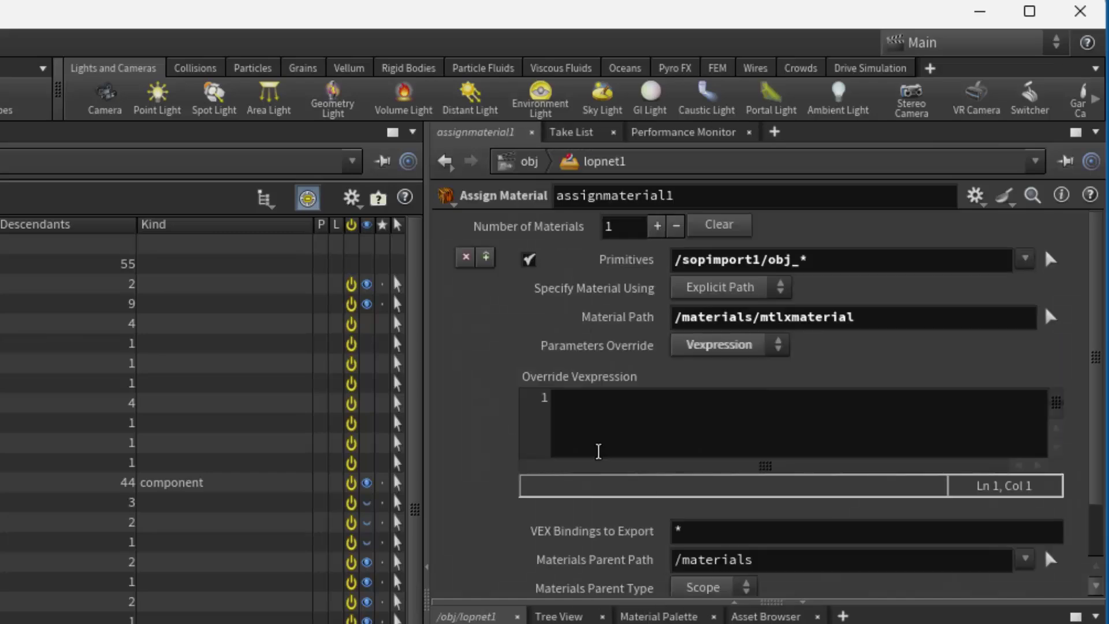
click(590, 401)
key(ctrl+v)
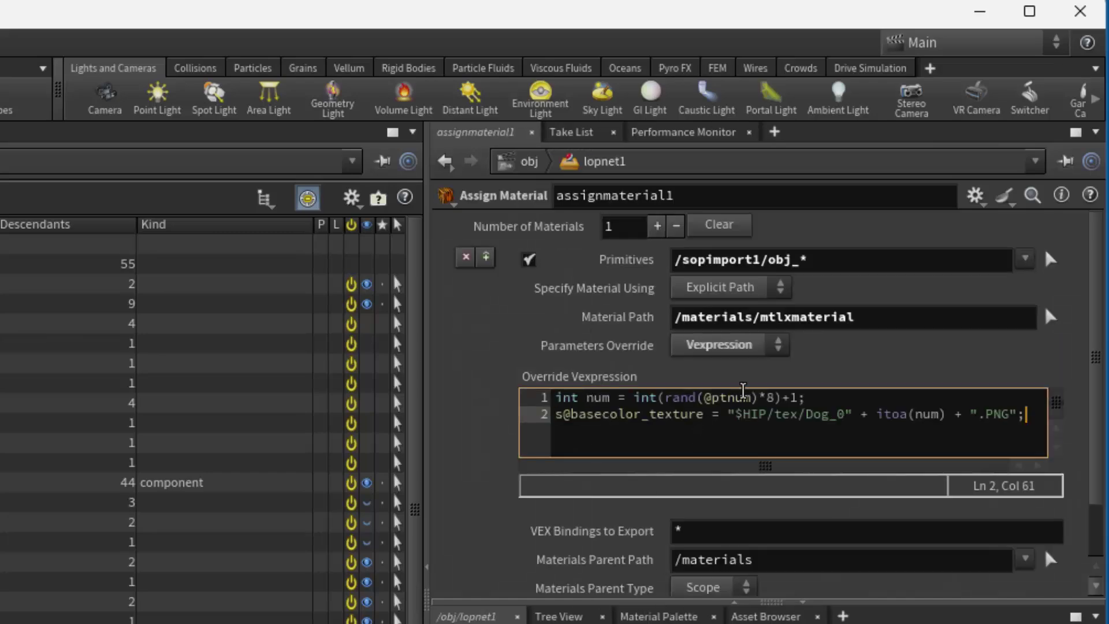
drag(751, 396, 714, 397)
text(elemnum)
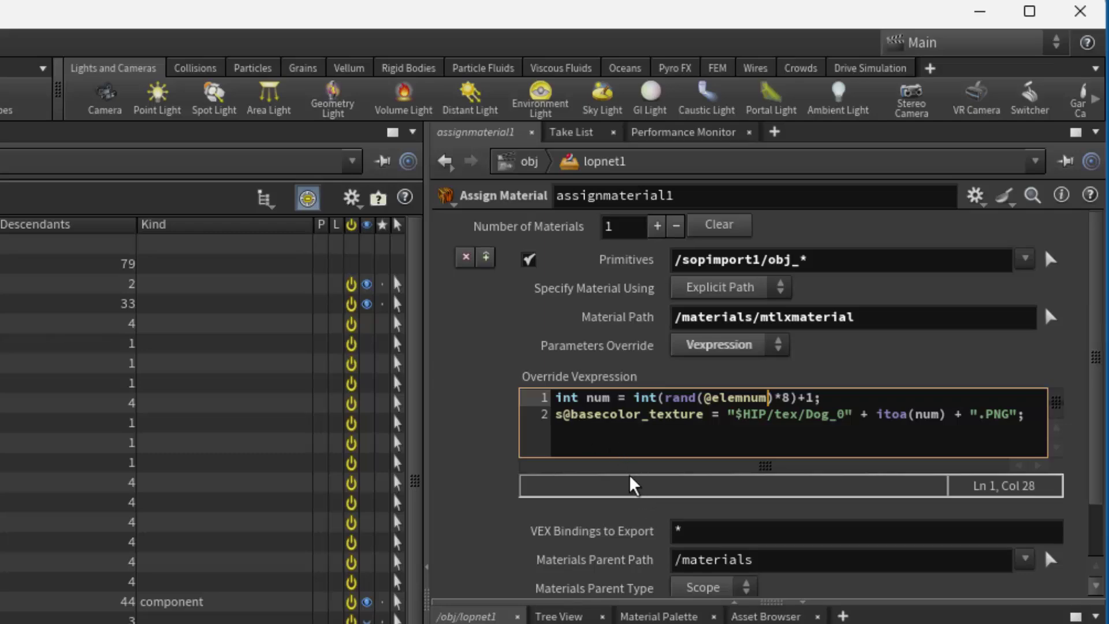
Step: Expand the CVEX Bindings section and add one binding entry
scroll(697, 534, down, 1)
scroll(697, 535, down, 1)
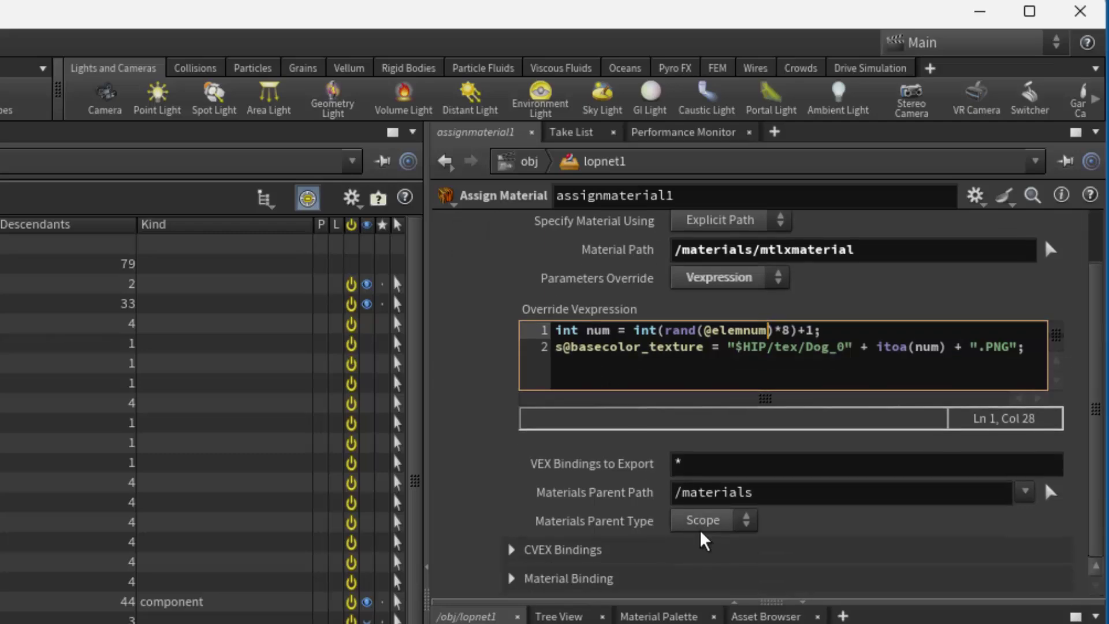
click(512, 550)
scroll(715, 552, down, 1)
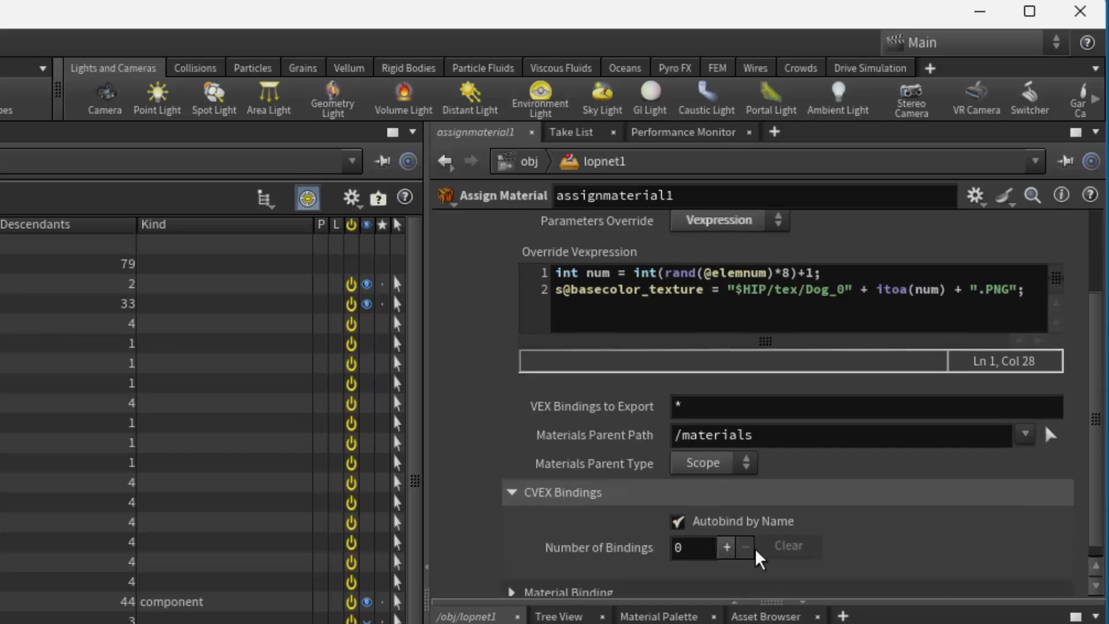
click(727, 547)
scroll(727, 552, down, 1)
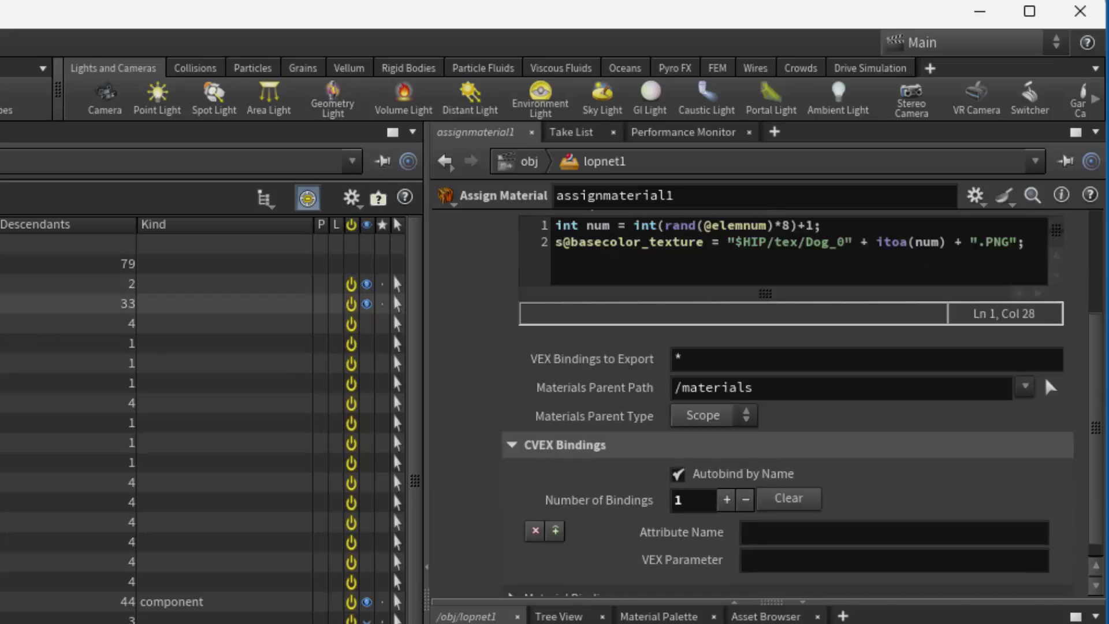
Step: Map attribute 'file' to VEX parameter 'basecolor_texture' in the new binding
key(ctrl+Tab)
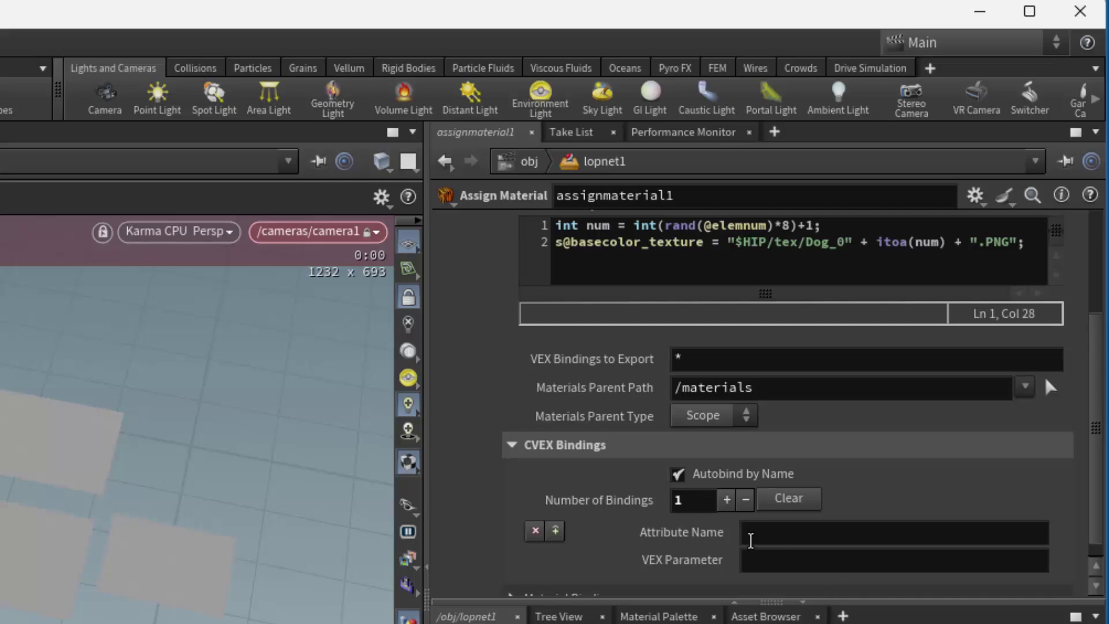
click(755, 534)
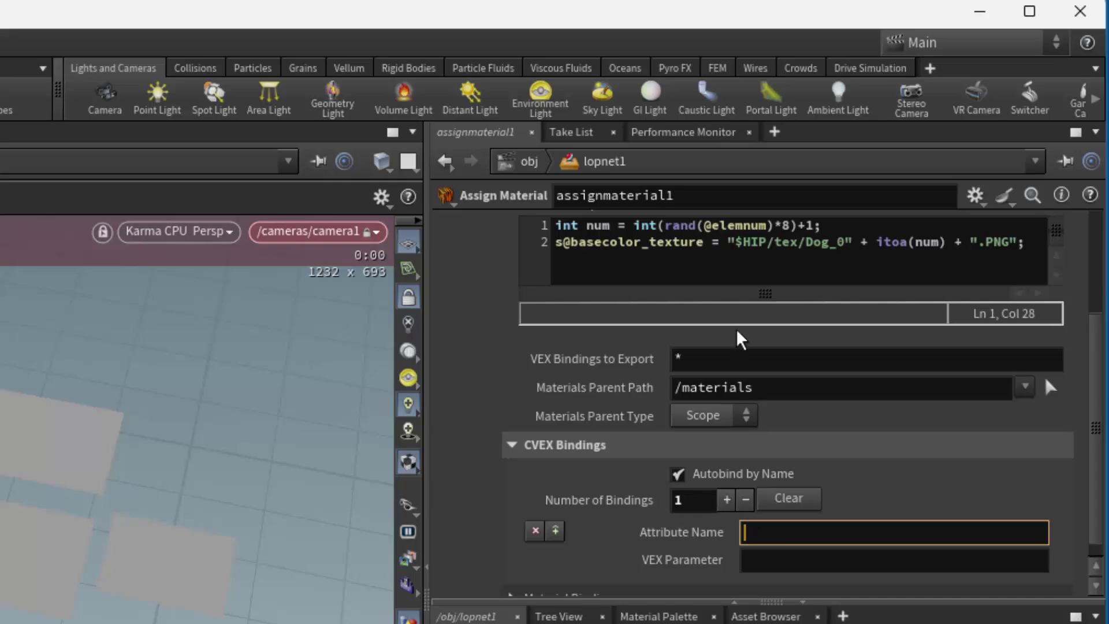
text(file)
key(Return)
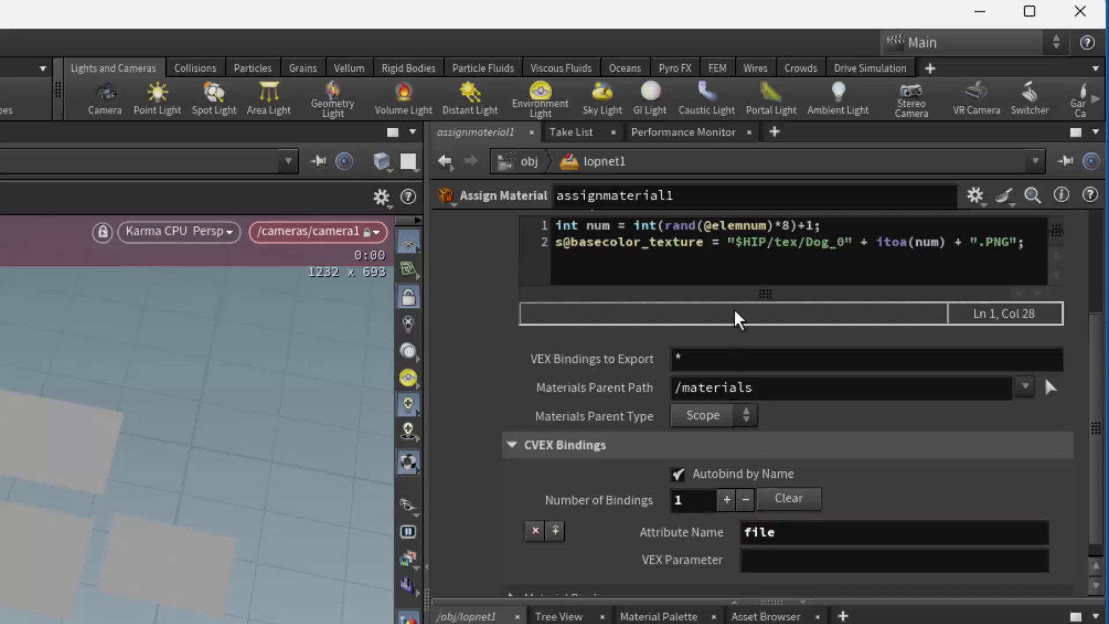
click(780, 559)
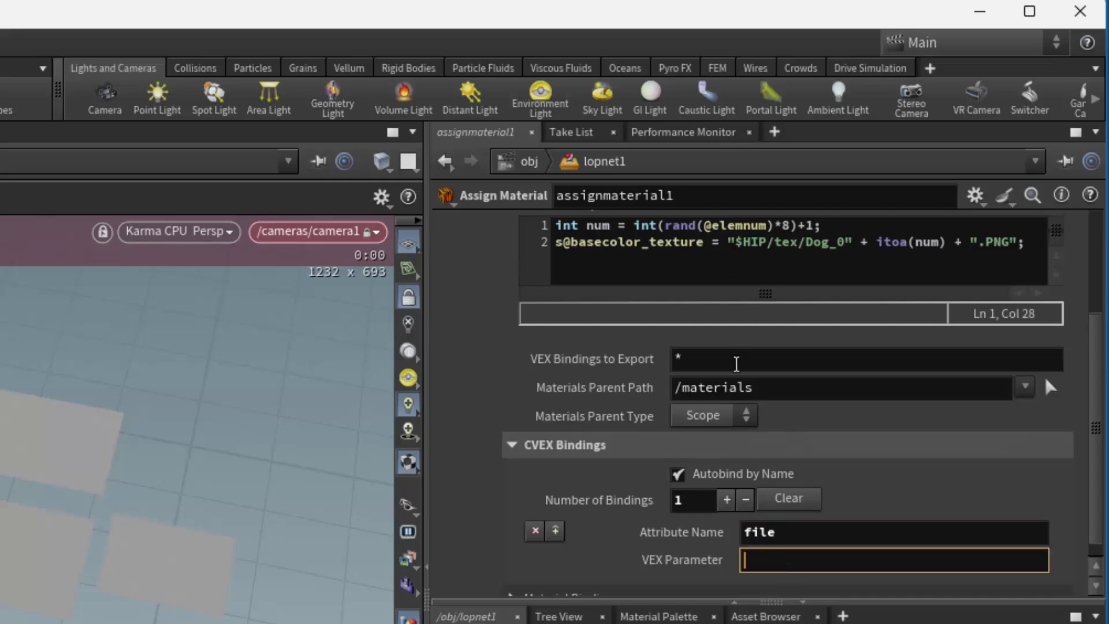
text(basecolor_texture)
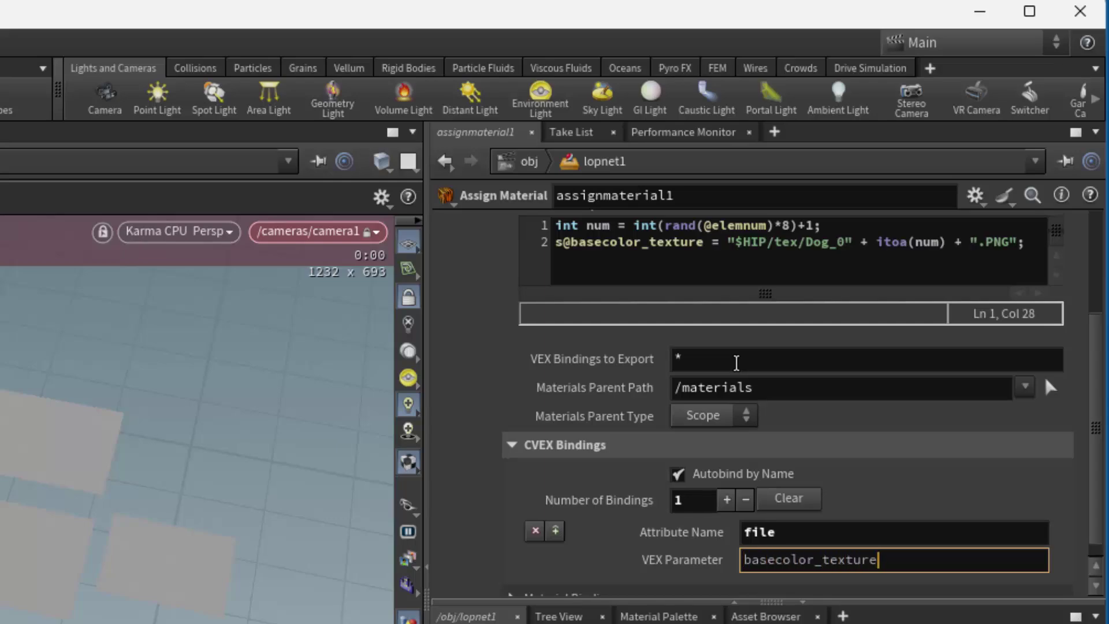
key(Return)
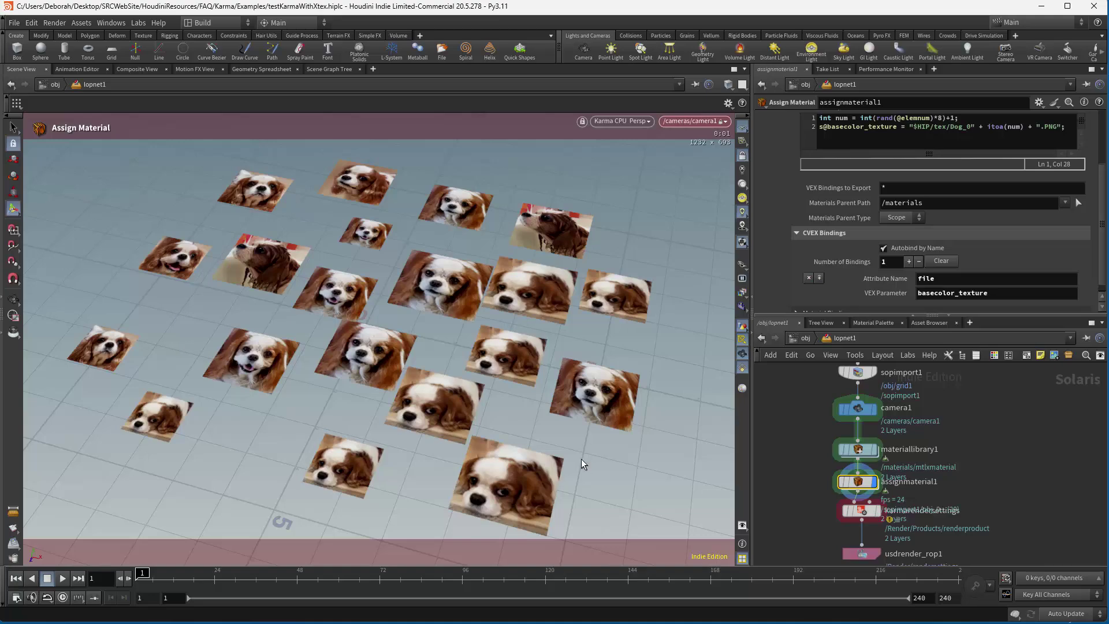
Step: Set the viewport renderer to Karma XPU
click(614, 123)
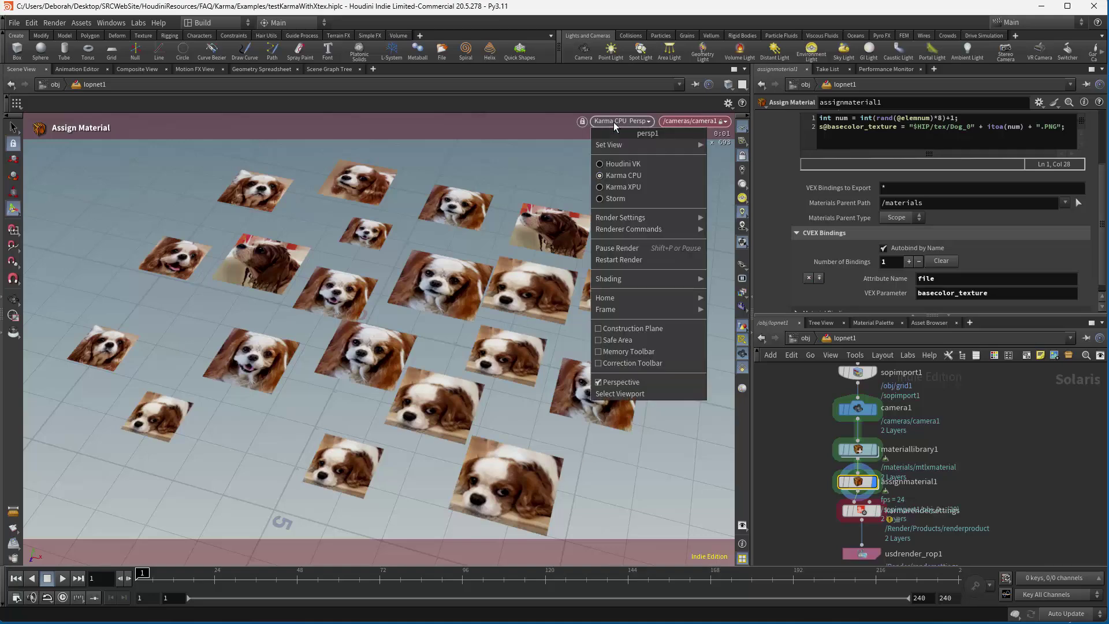
click(622, 165)
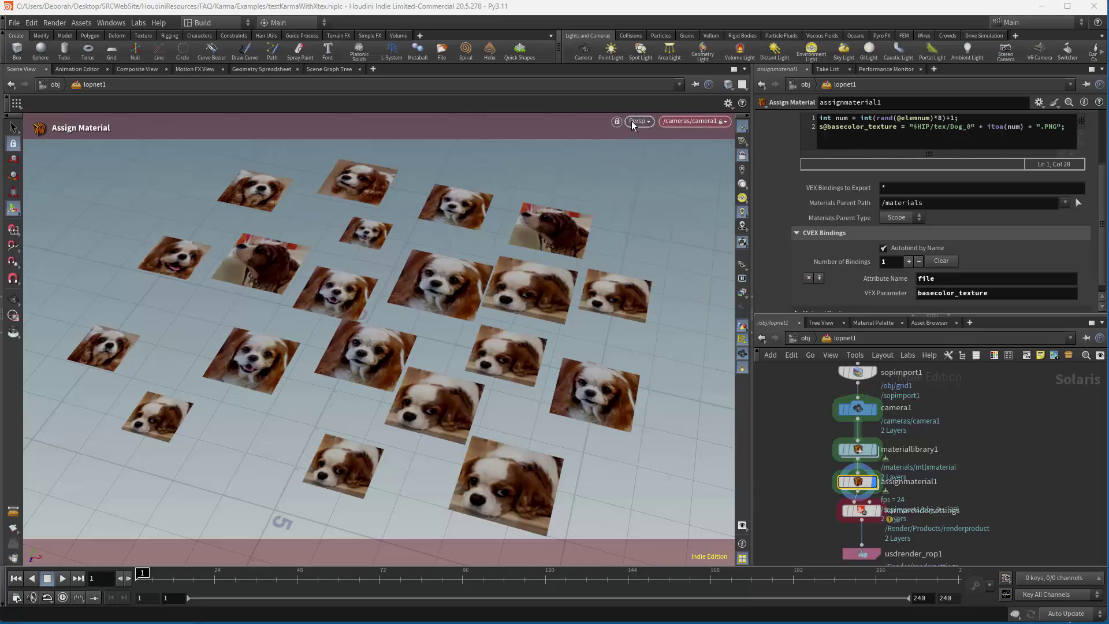
click(638, 122)
click(651, 173)
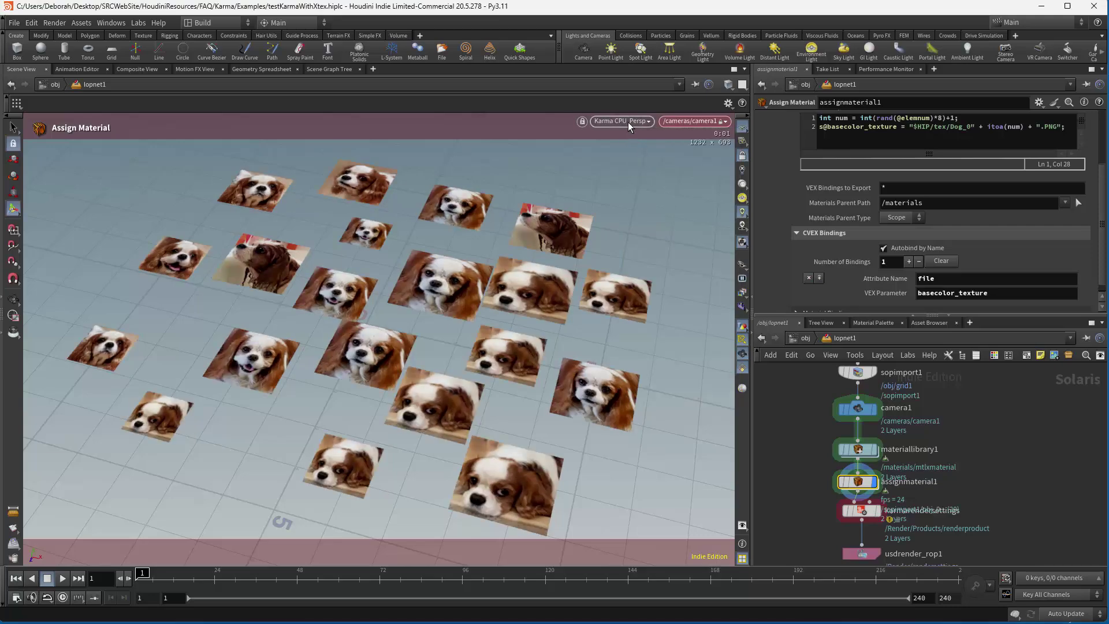
click(628, 122)
click(636, 185)
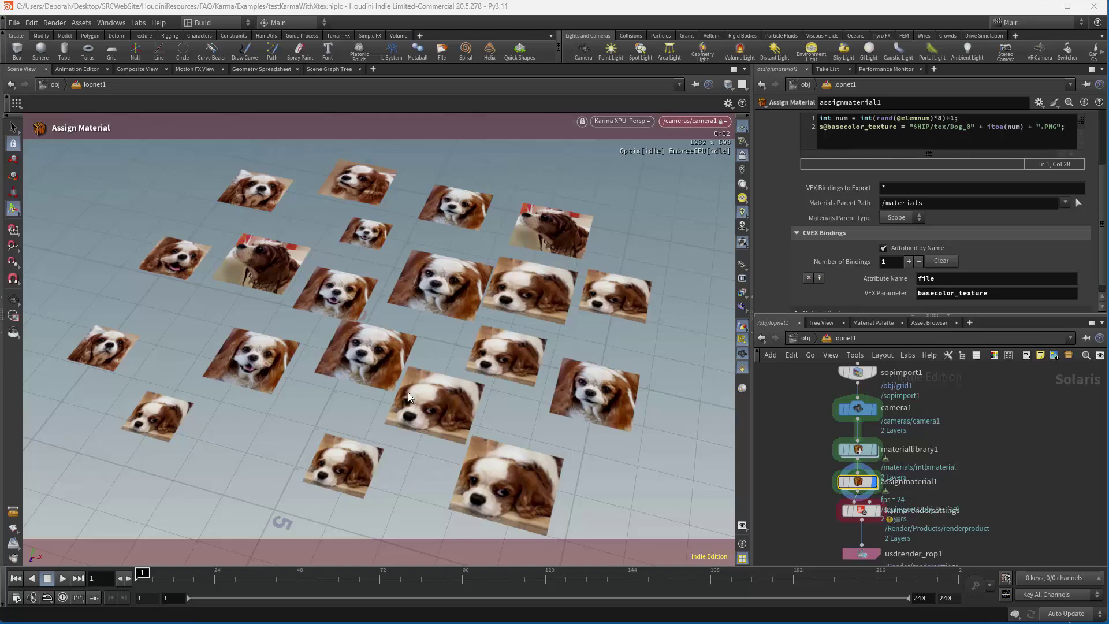
click(926, 120)
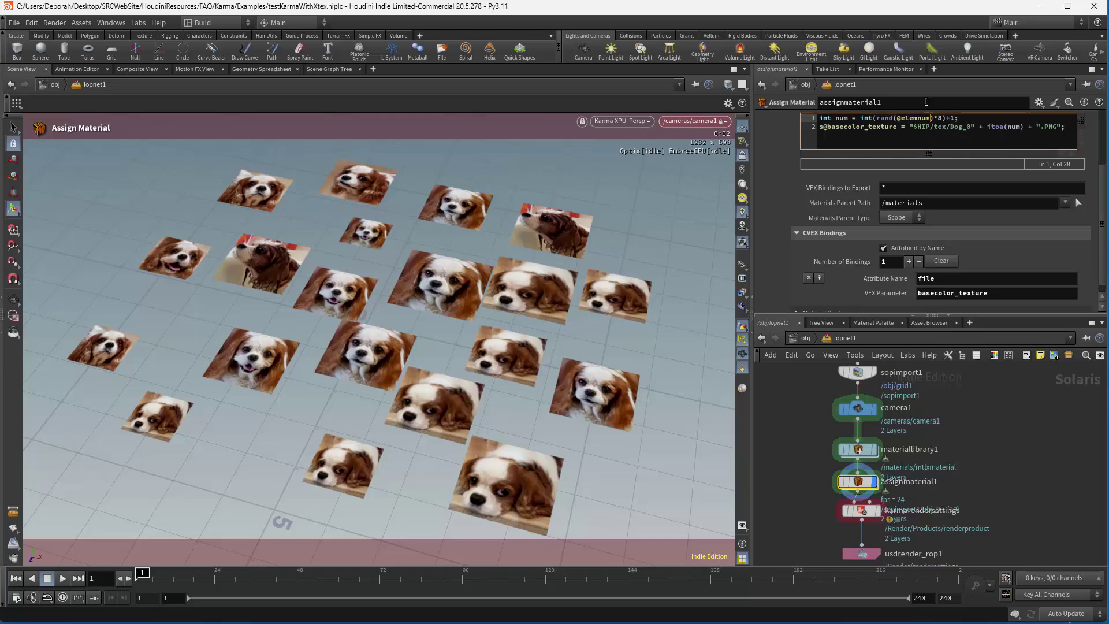
text(*7)
key(Return)
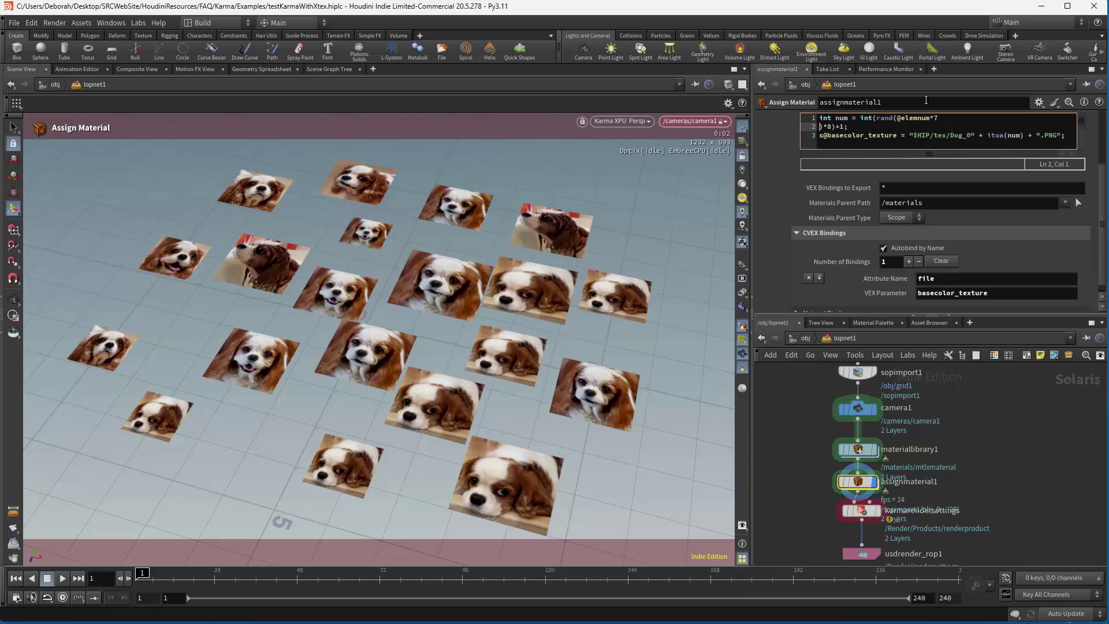
key(BackSpace)
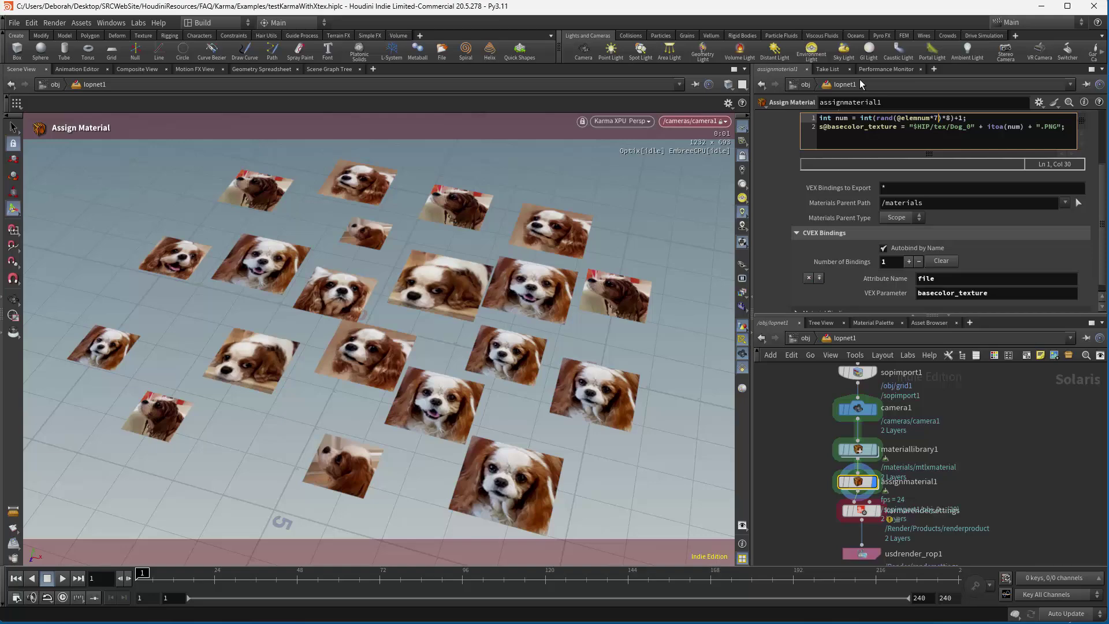
Step: Add a Render Settings node, rendersettings1, beside karmarendersettings
middle_drag(984, 481, 958, 416)
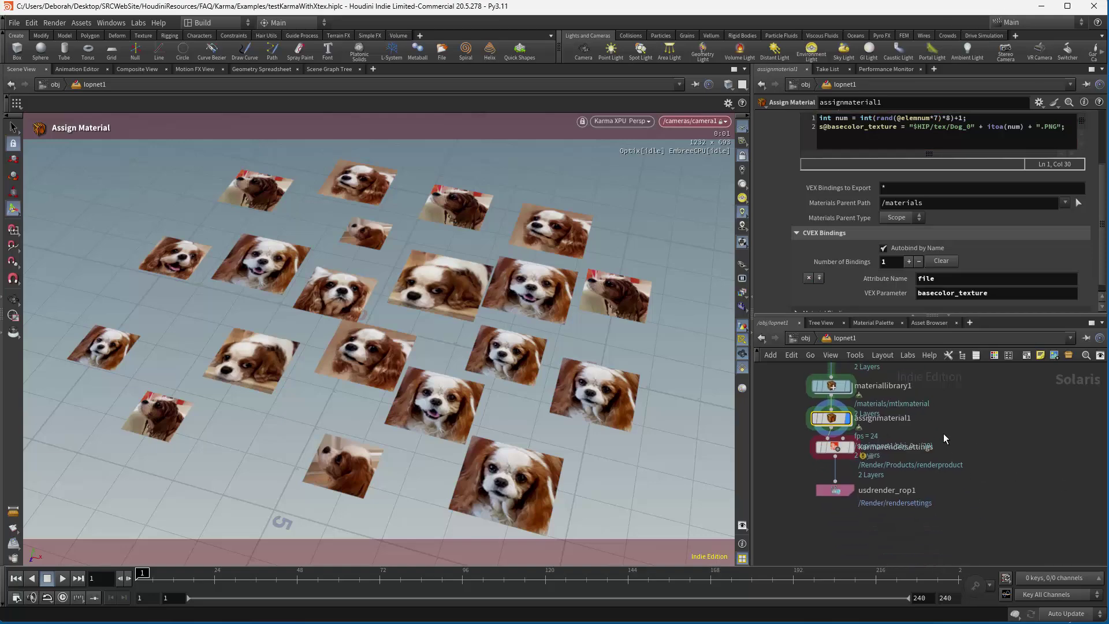
drag(839, 449, 830, 496)
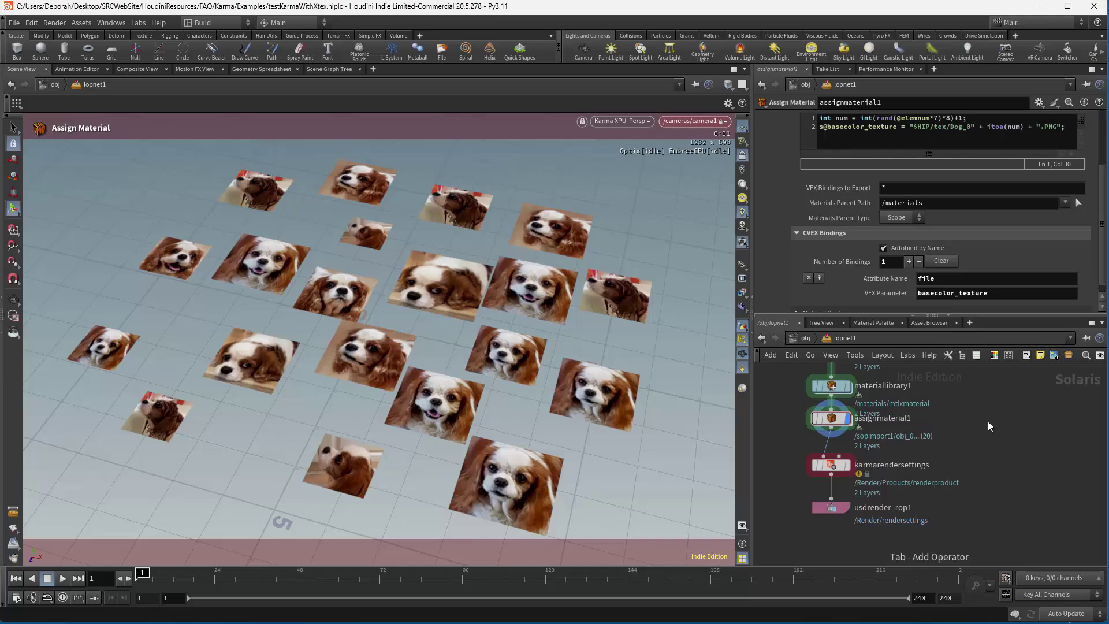
key(Tab)
text(render sett)
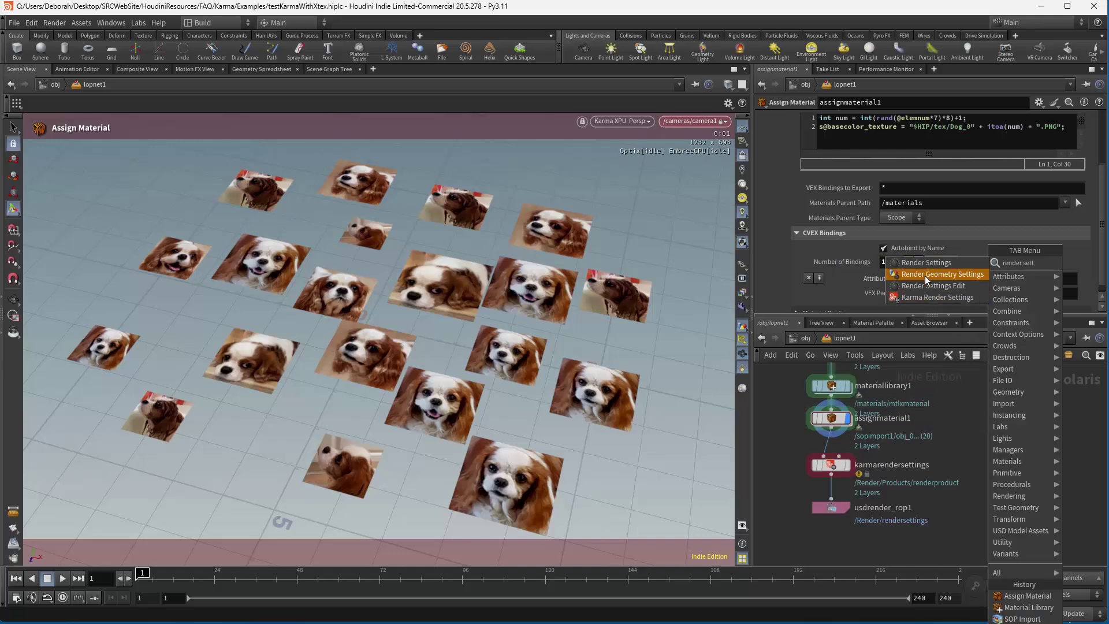
click(924, 264)
click(973, 464)
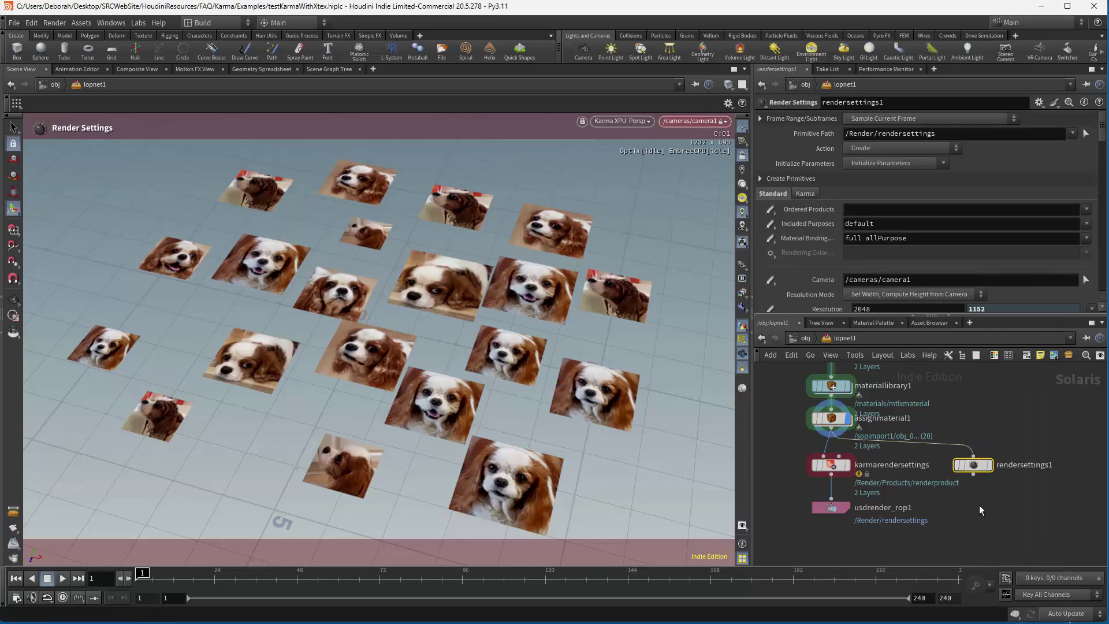
Step: Pick a USD ROP node from the add-node search
key(Tab)
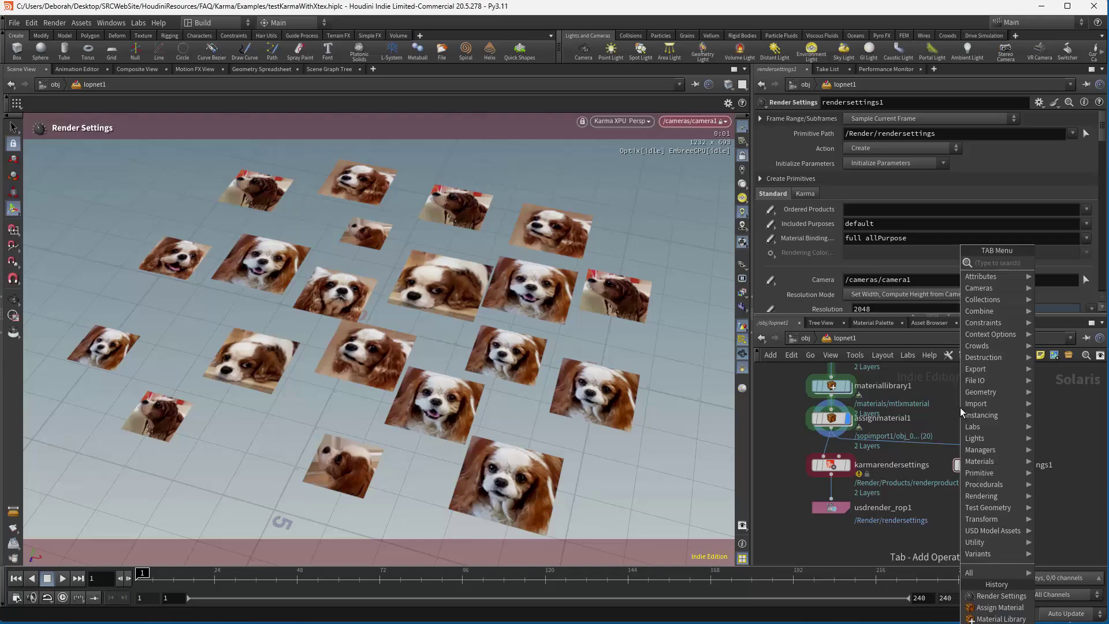
text(usd)
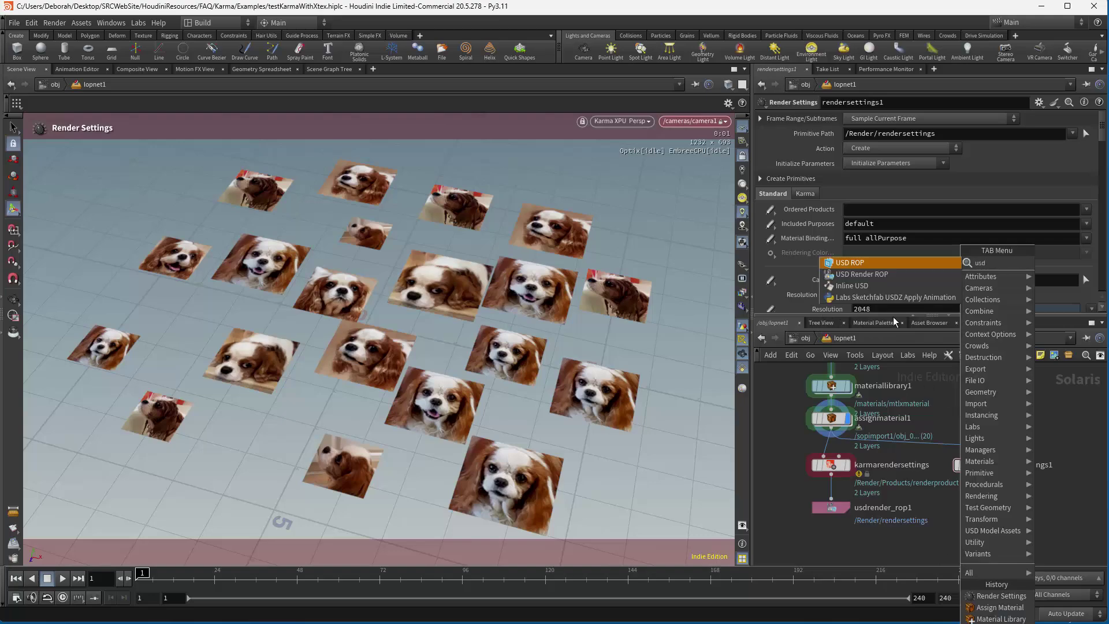
click(861, 262)
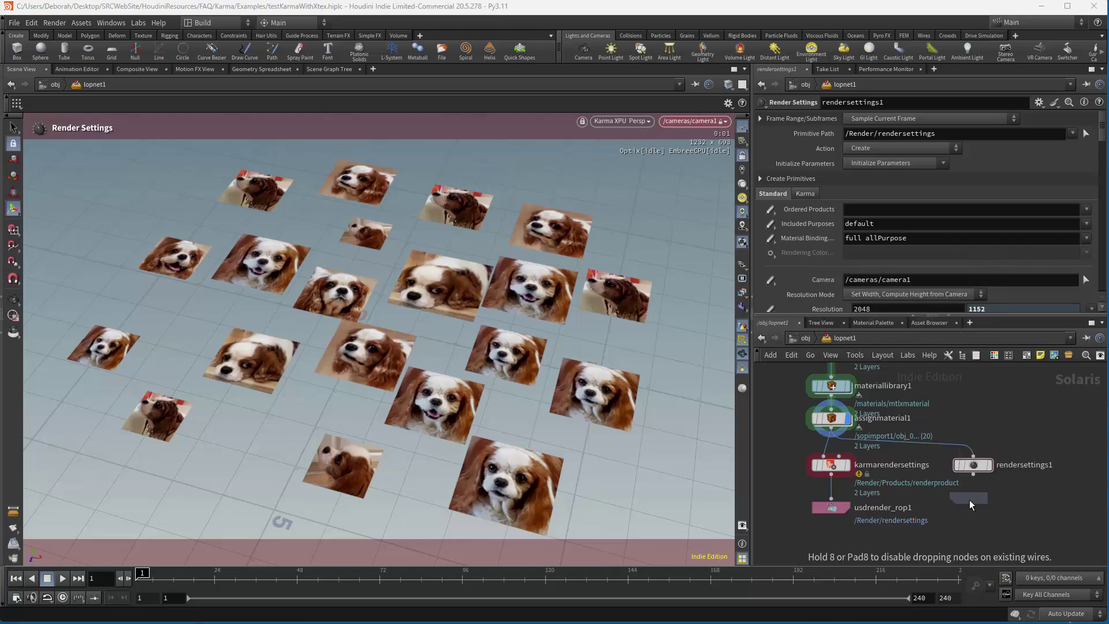
Step: Place usd_rop1 below rendersettings1 with Output File $HIP/karma.$OS.usda
click(971, 507)
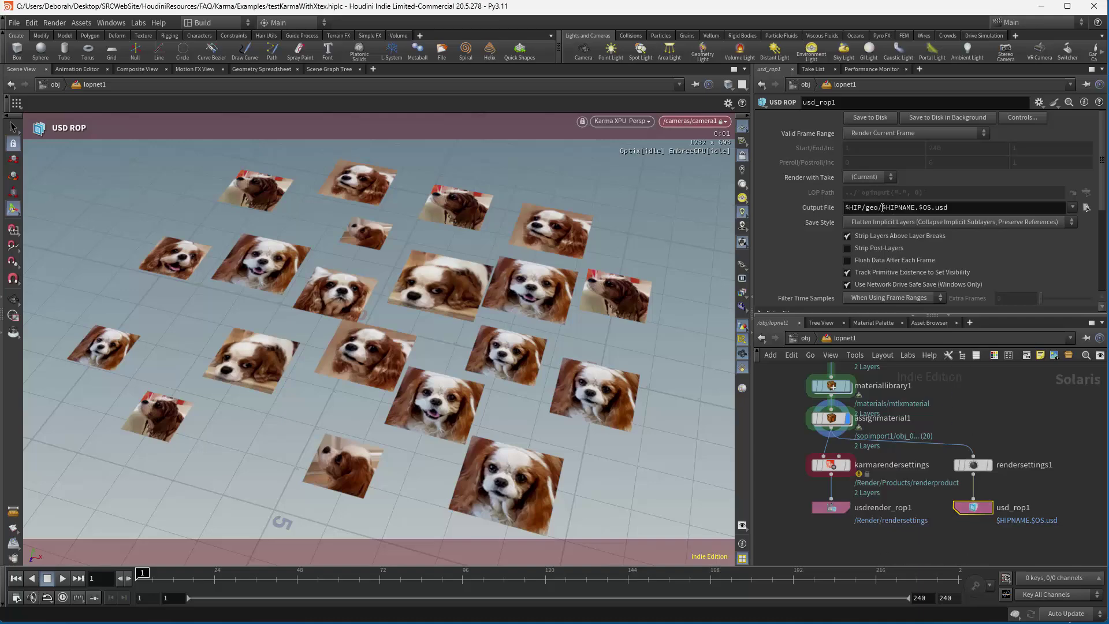
drag(916, 206, 865, 207)
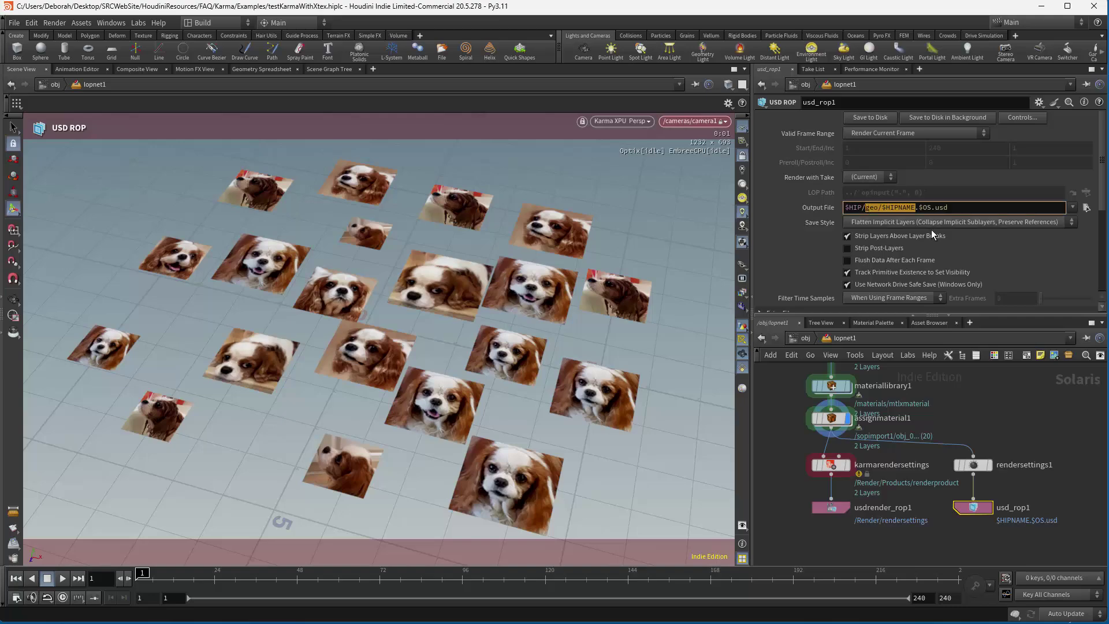
text(karma)
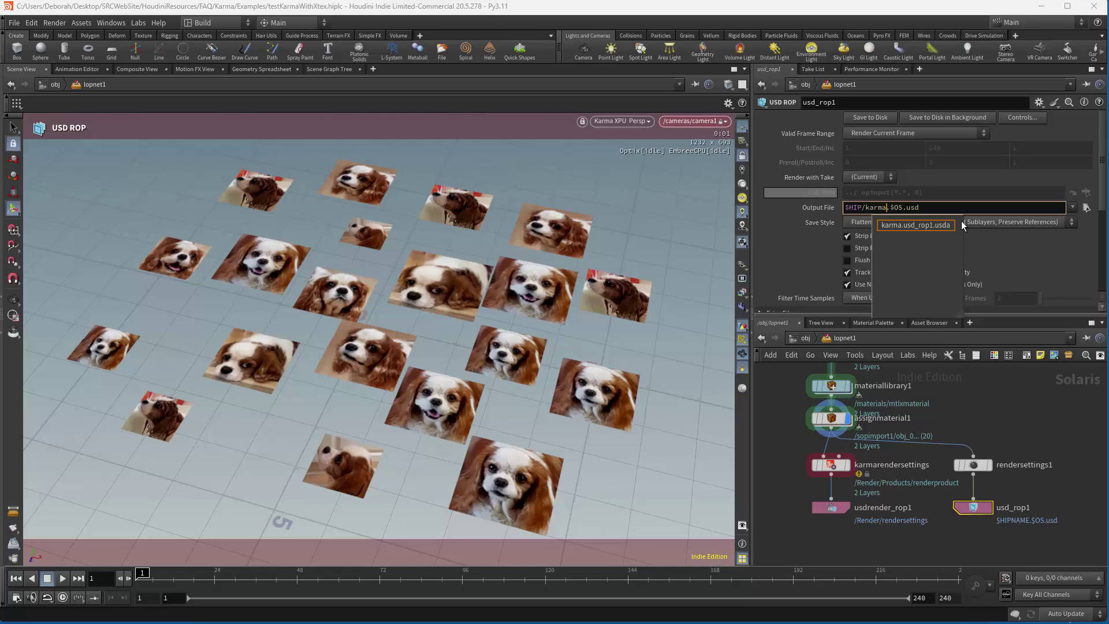
key(Return)
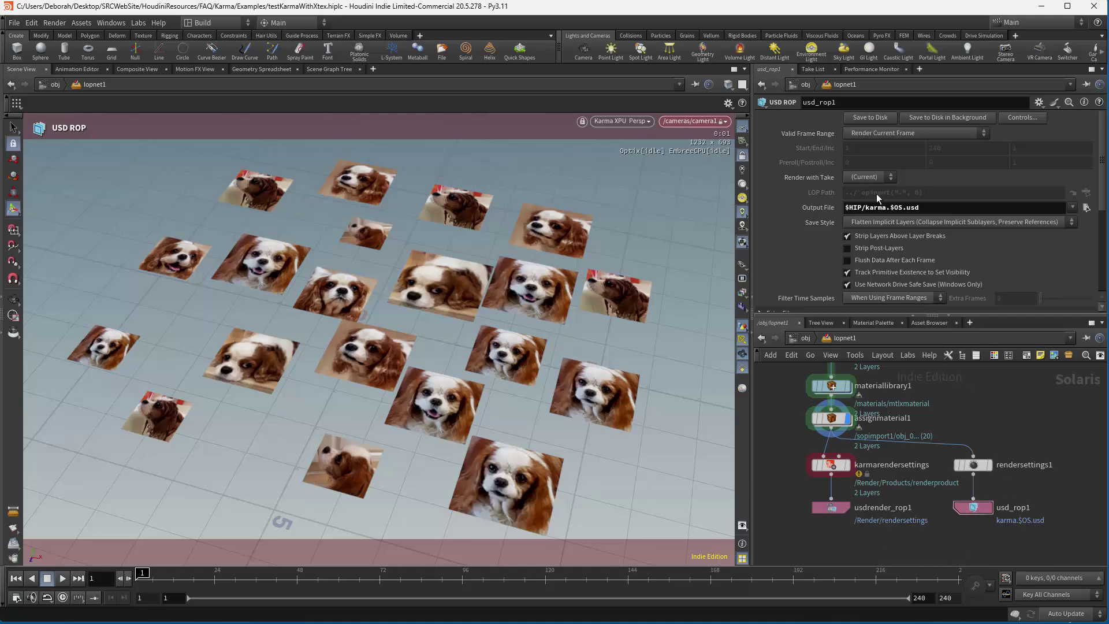
click(927, 208)
text(a)
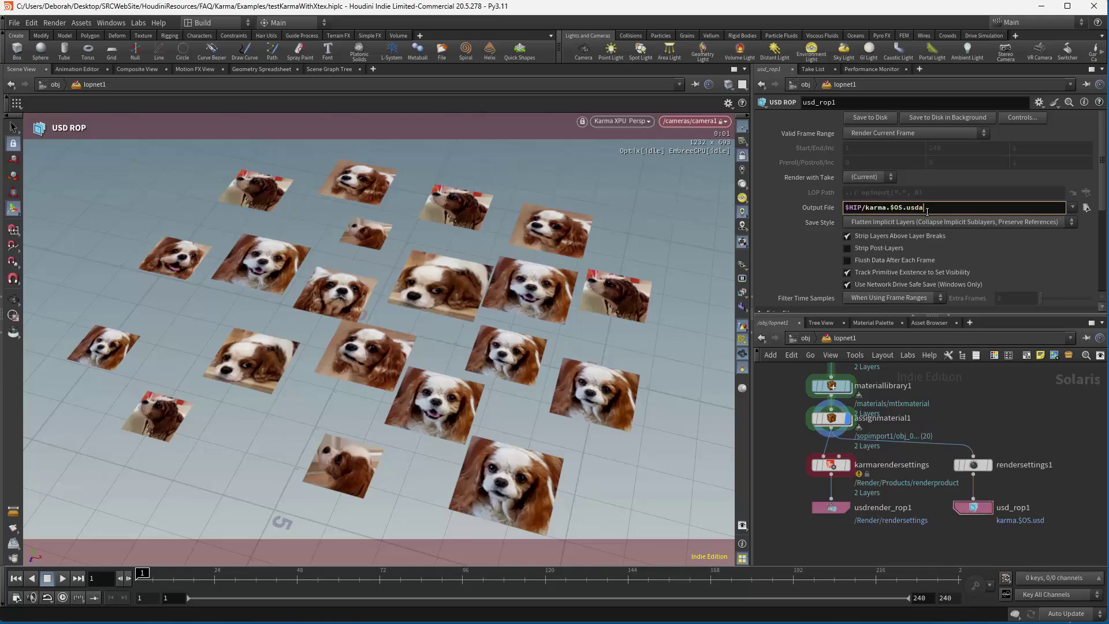
key(Return)
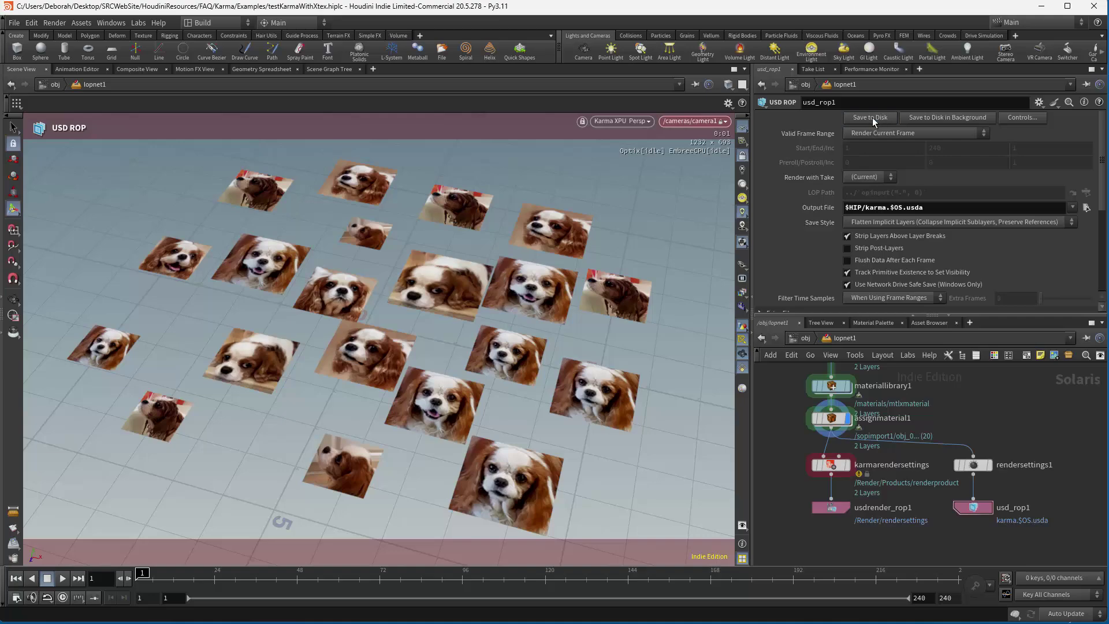
mouse_move(224, 623)
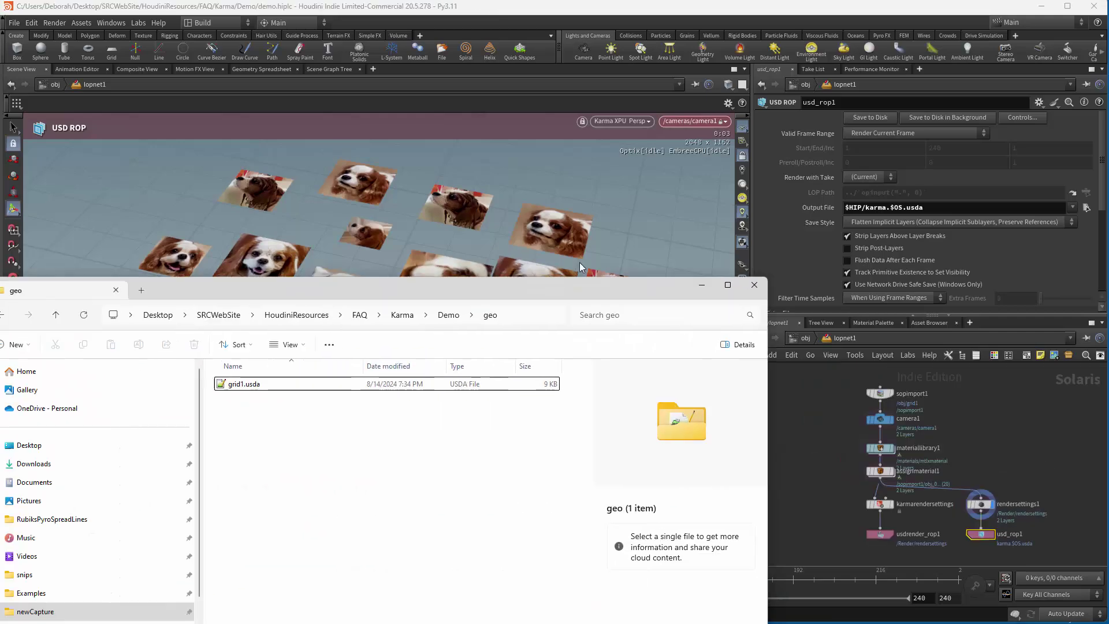
Step: Open grid1.usda in Notepad++ and scroll through its obj_0–obj_19 instances
drag(580, 263, 649, 207)
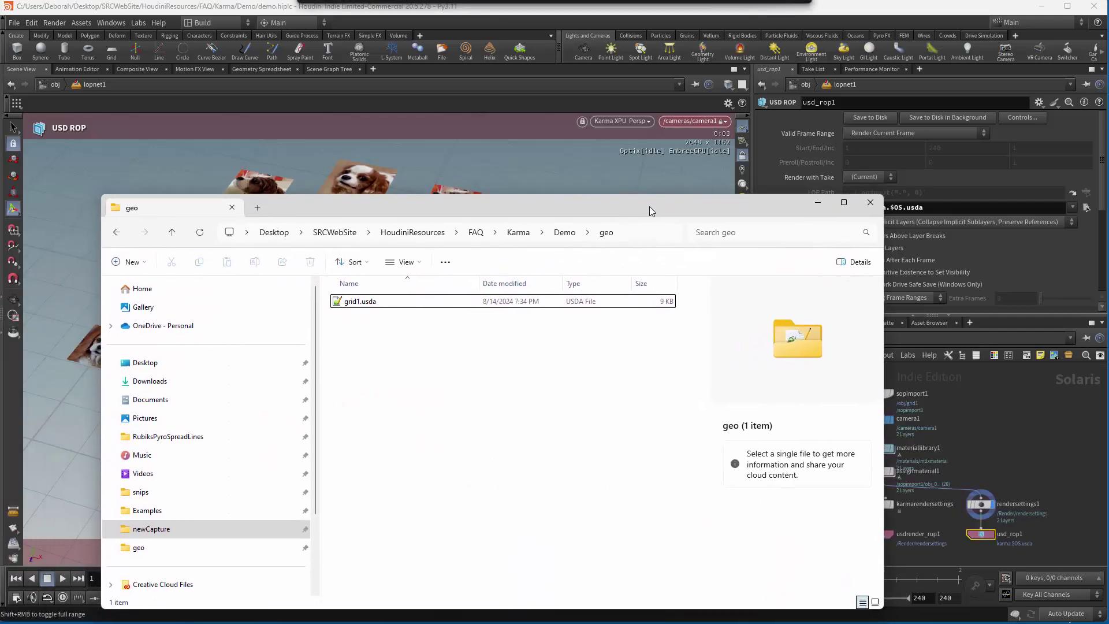
right_click(365, 310)
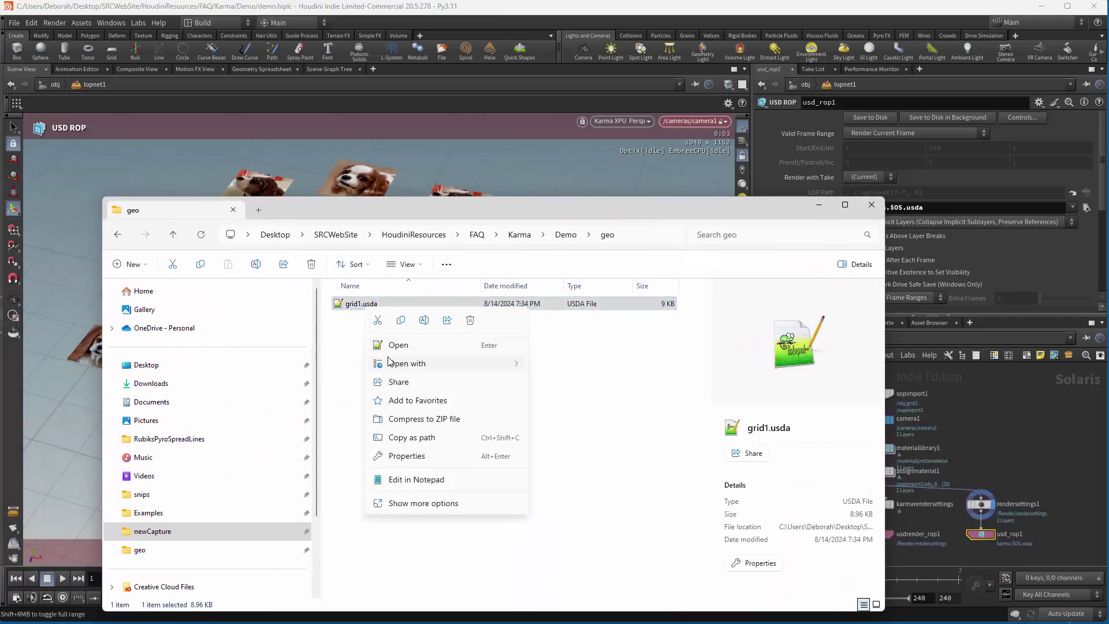
mouse_move(432, 364)
click(563, 370)
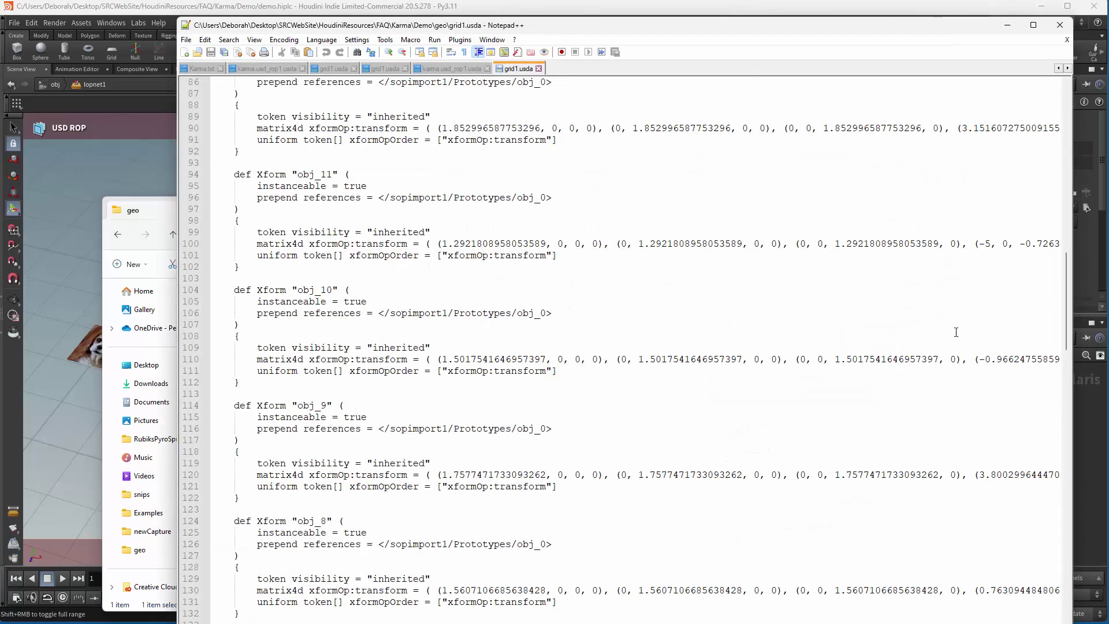
drag(1066, 272, 1057, 101)
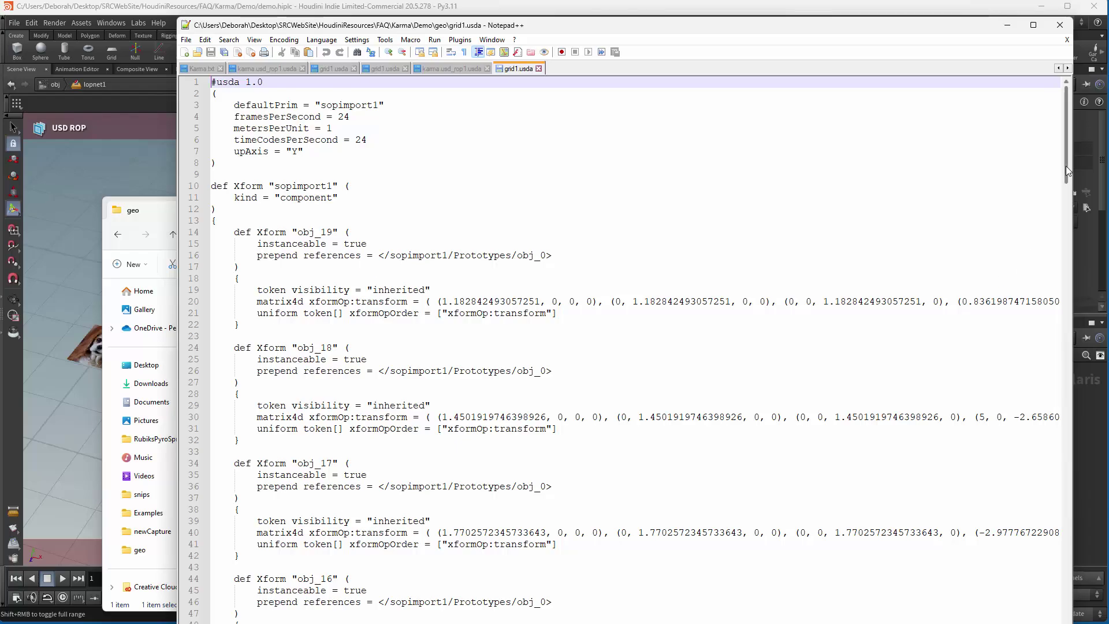
drag(1065, 165, 1050, 558)
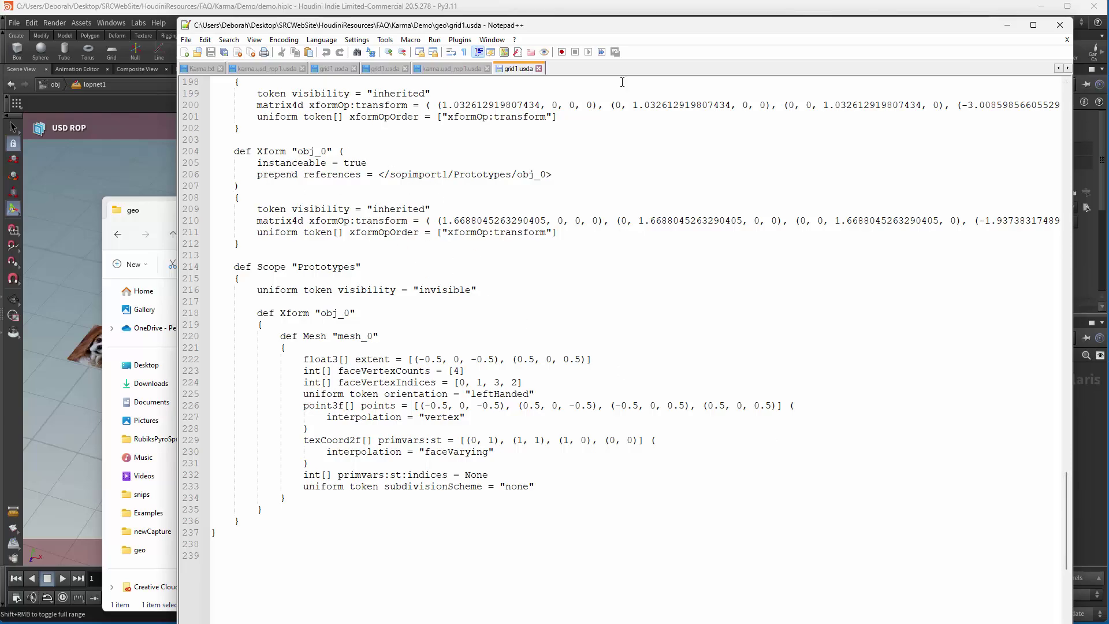
Step: Close grid1.usda and open karma.usd_rop1.usda from the Demo folder in Notepad++
click(1061, 26)
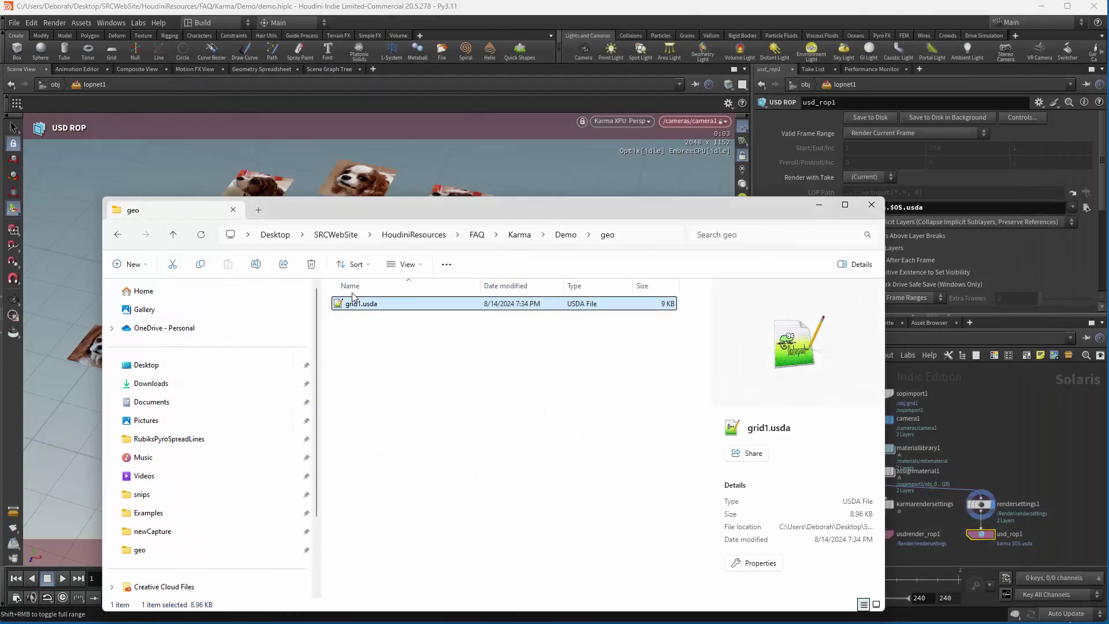
click(561, 237)
right_click(378, 369)
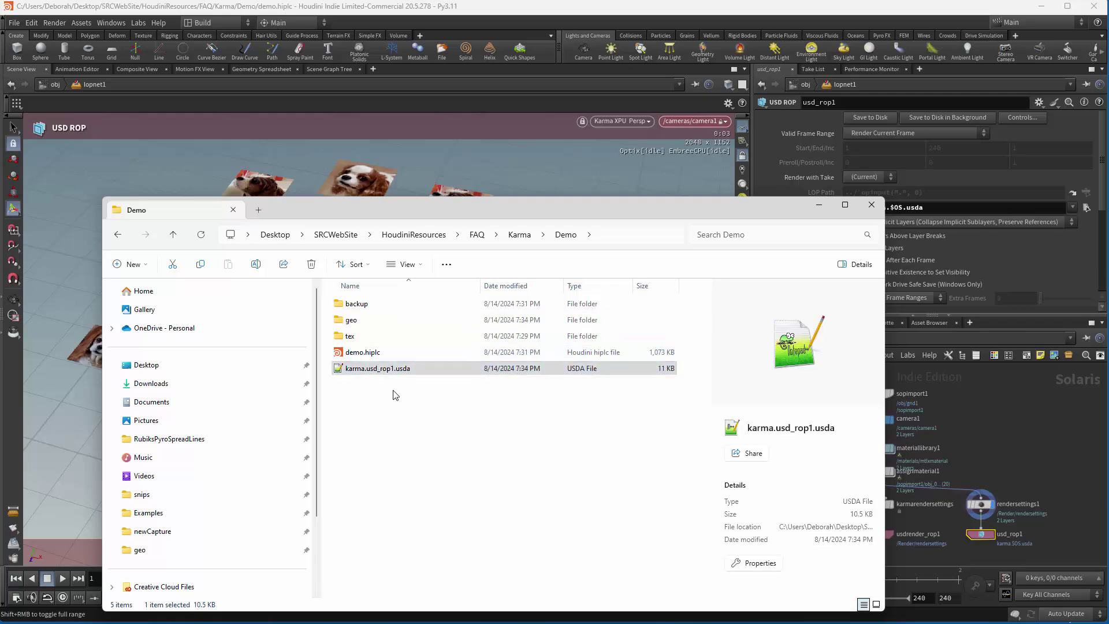
mouse_move(414, 425)
click(601, 432)
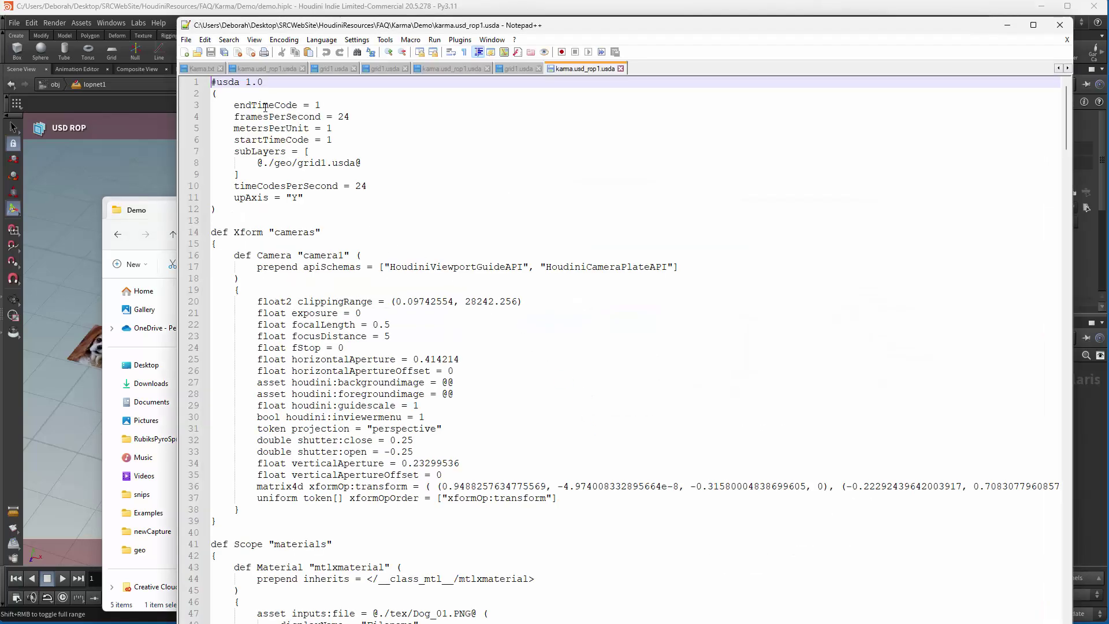
Step: Review the ./geo/grid1.usda sublayer and texture paths, then close the file
drag(257, 163, 369, 162)
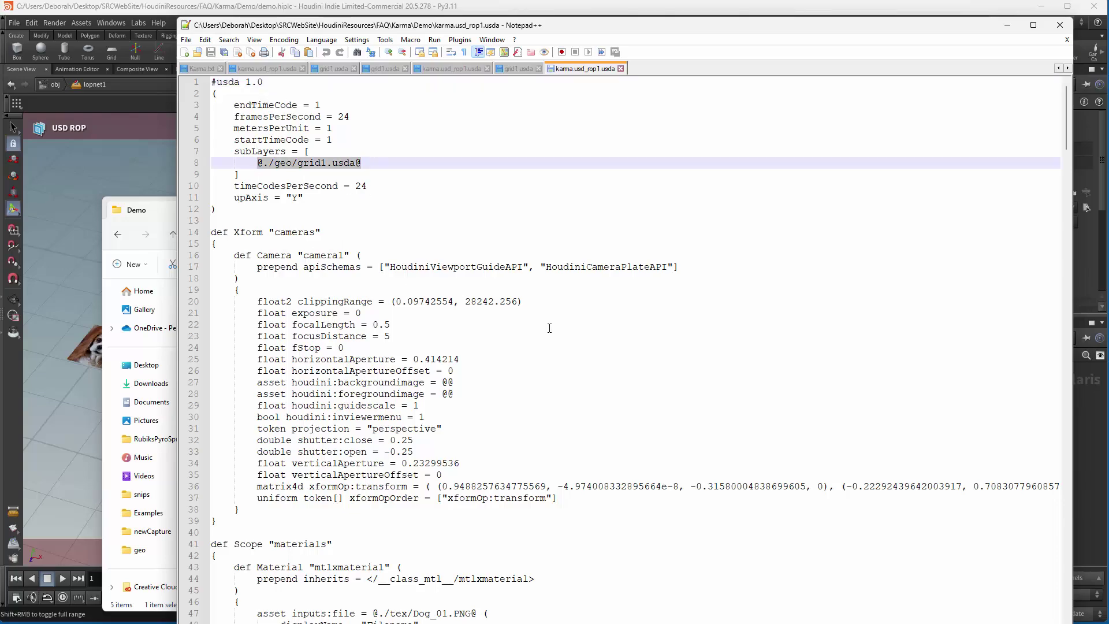
click(502, 305)
scroll(656, 351, down, 8)
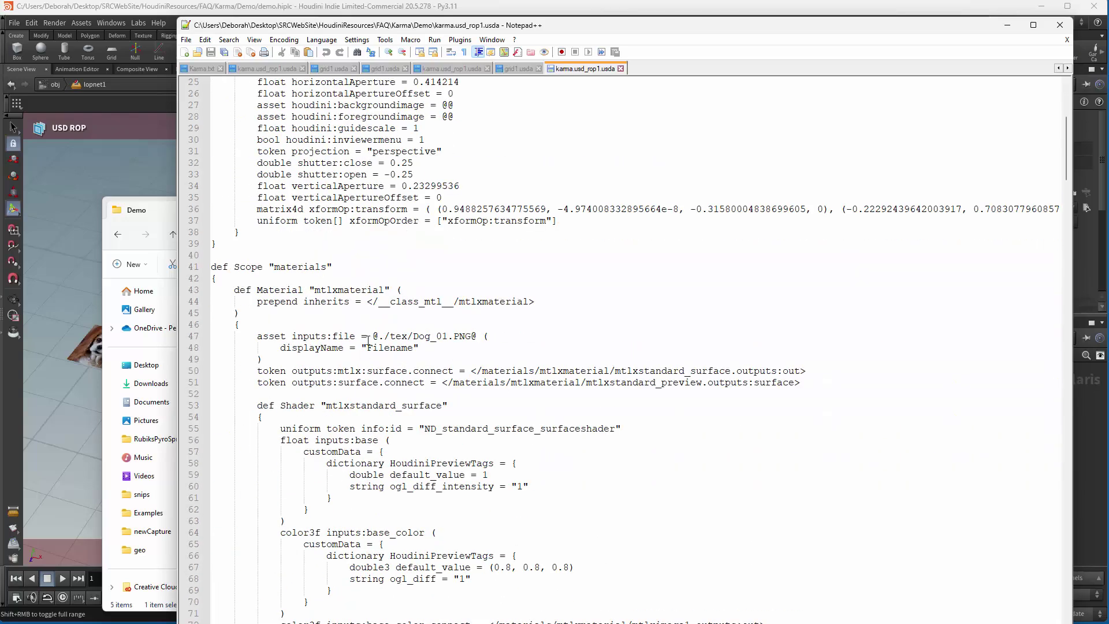
drag(373, 336, 478, 336)
scroll(511, 393, down, 8)
scroll(510, 393, down, 14)
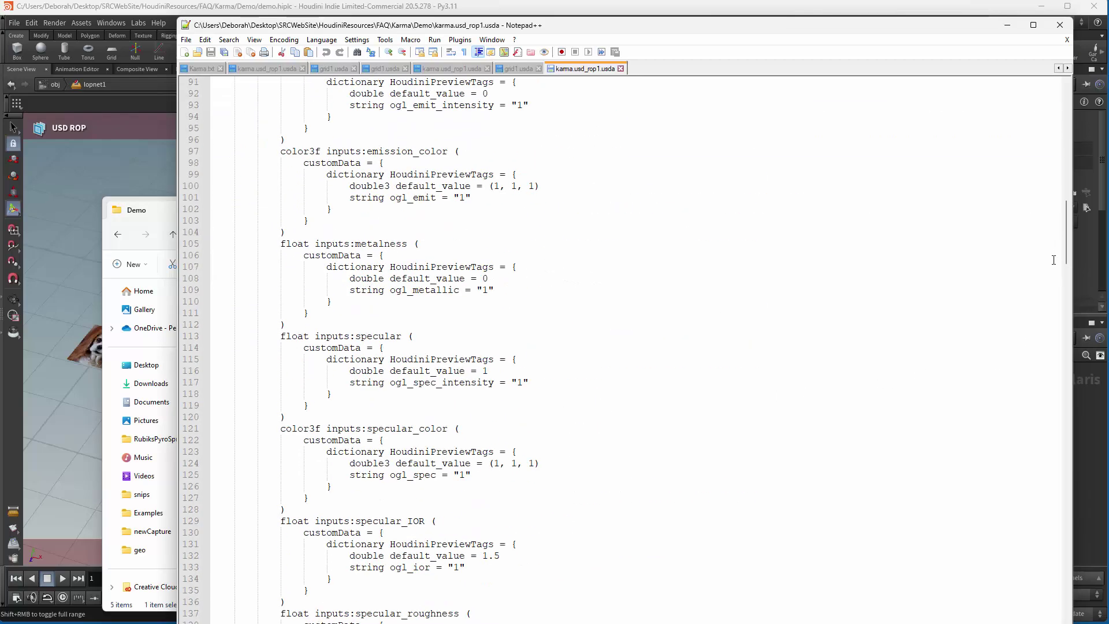
drag(1066, 245, 1066, 335)
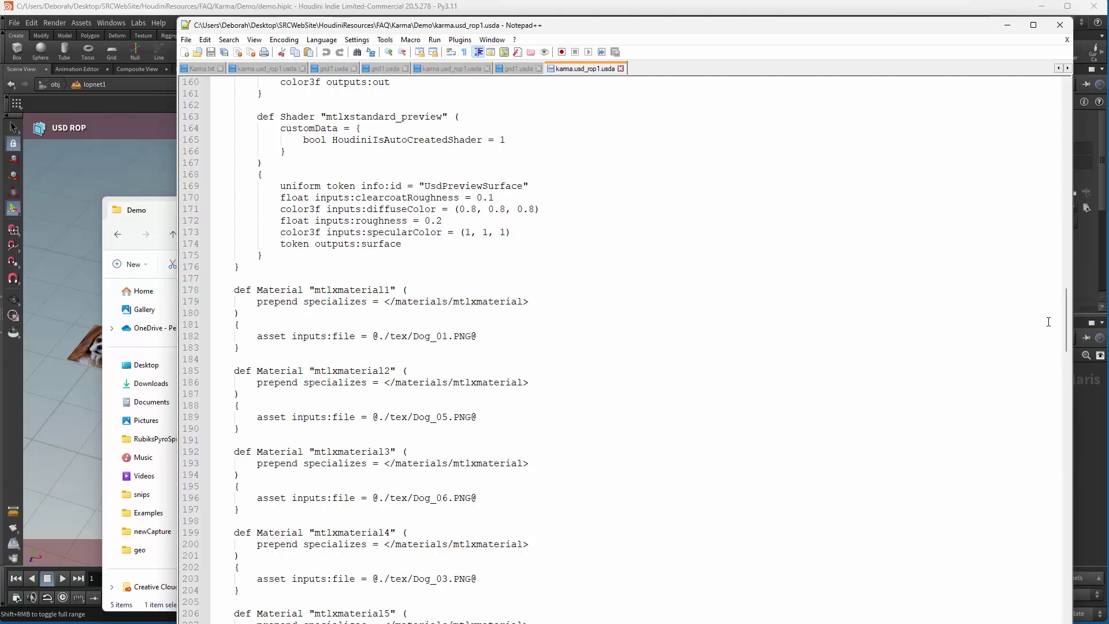
drag(1066, 309, 1054, 561)
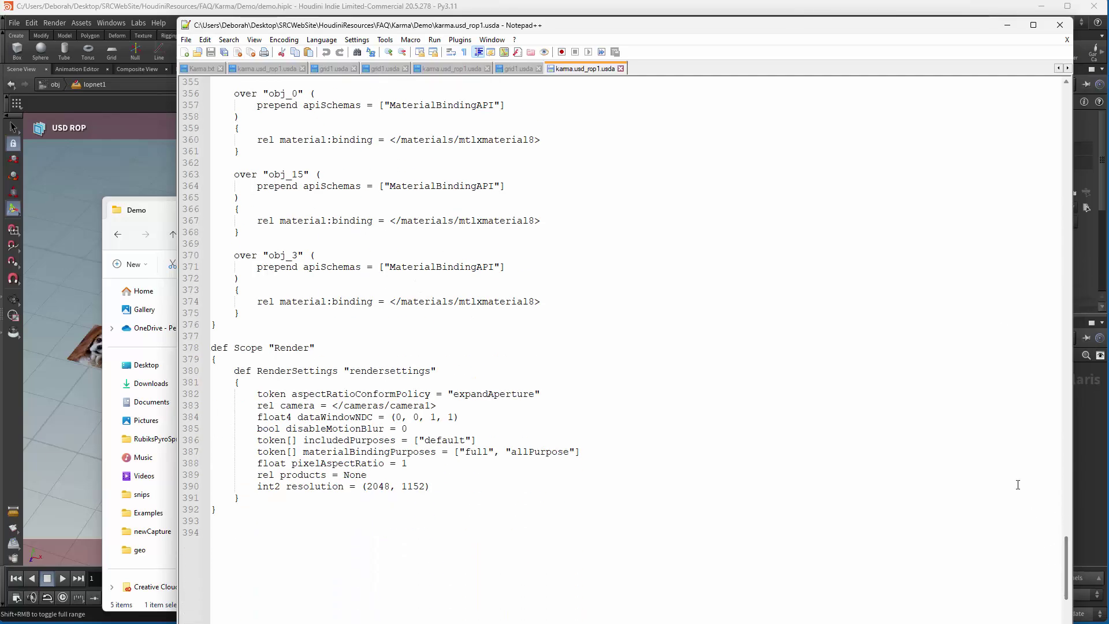
click(1060, 25)
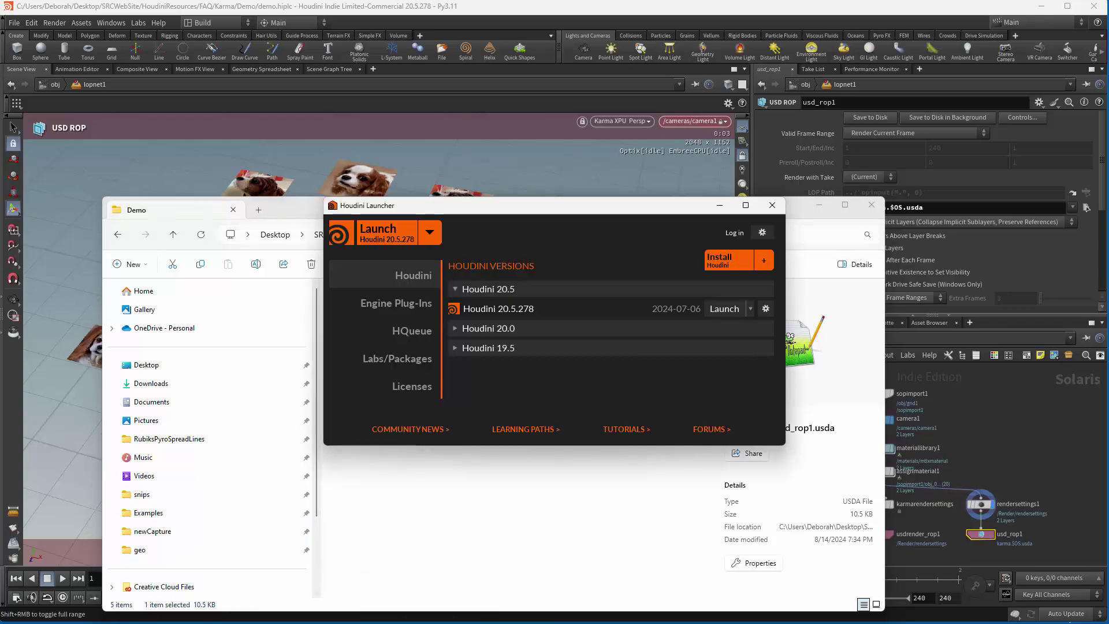
Step: Launch Houdini Command Line Tools from the Launcher and close the Launcher
click(751, 309)
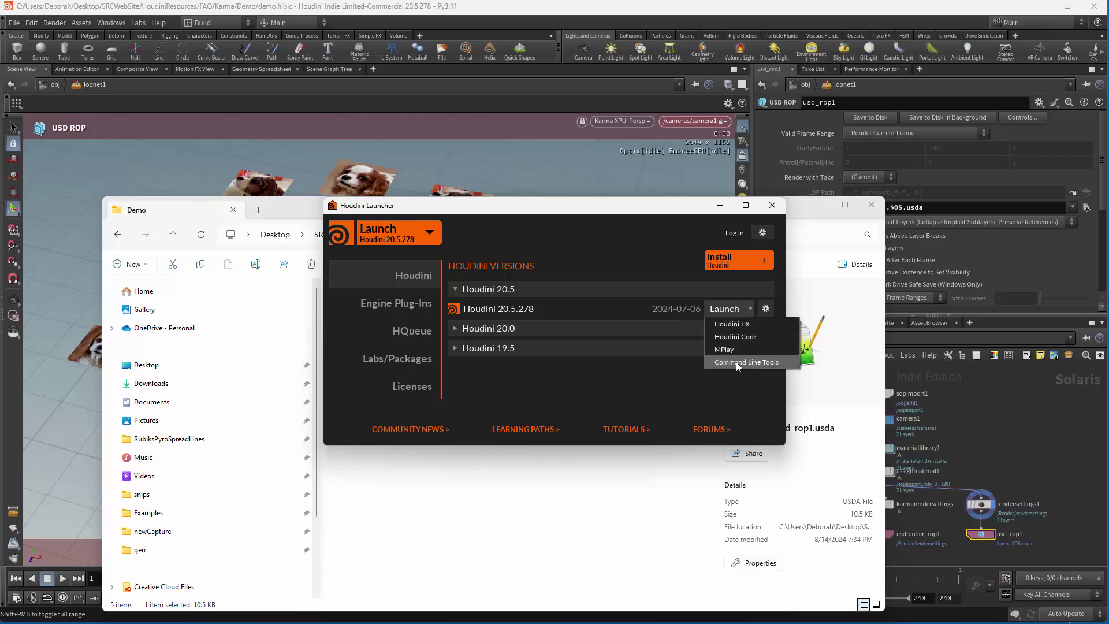
click(736, 362)
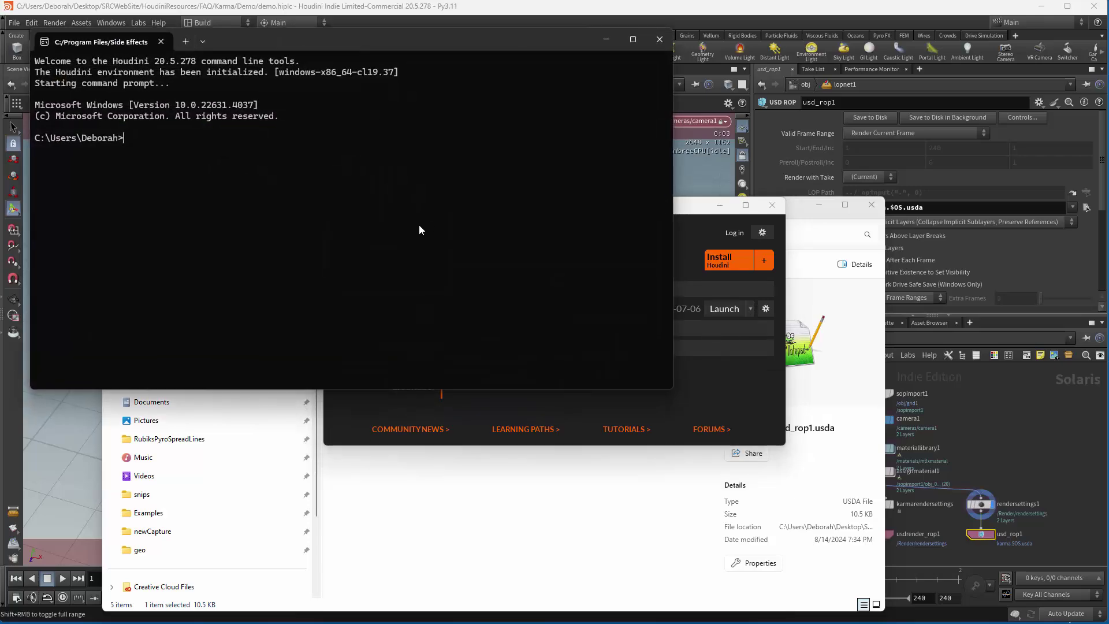
drag(439, 45, 847, 273)
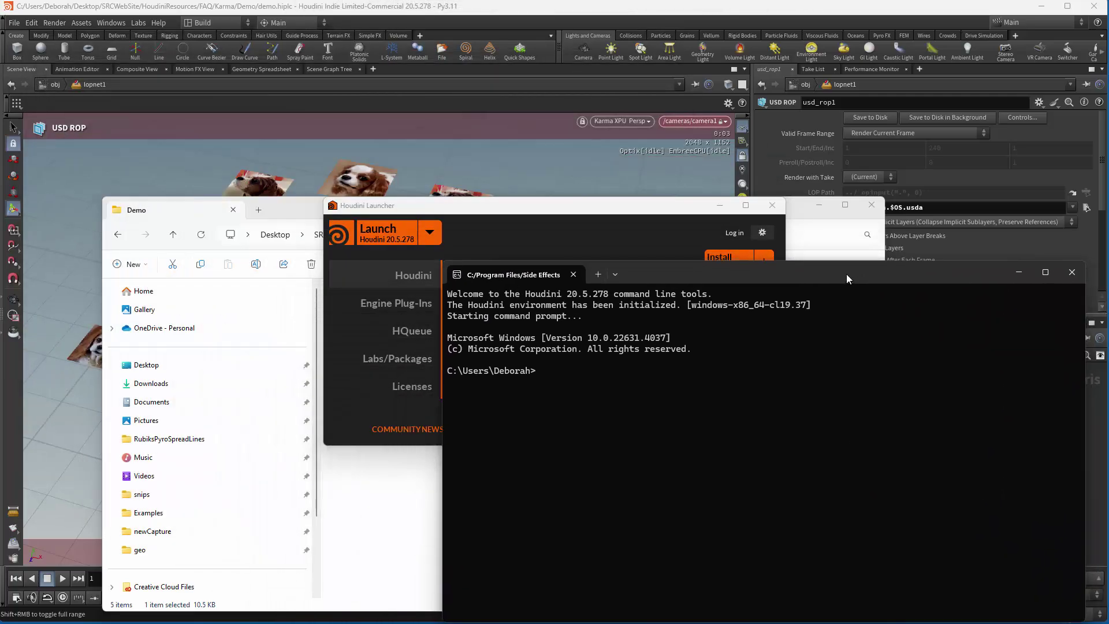
click(772, 206)
Step: Copy the Demo folder path and cd into it in the terminal
click(491, 235)
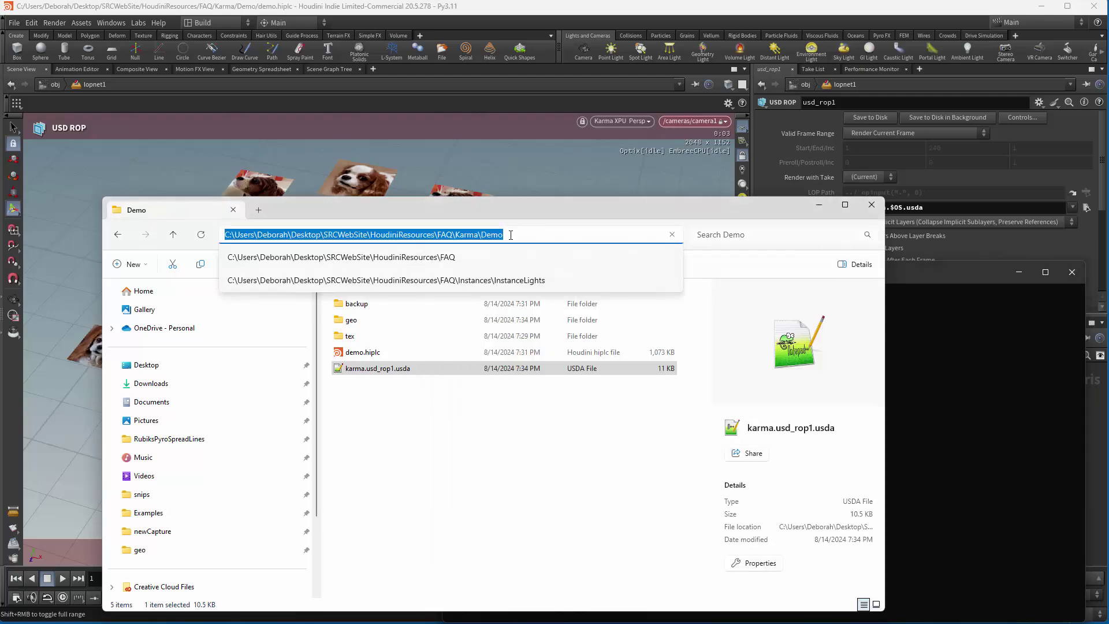
right_click(490, 235)
click(496, 262)
click(865, 398)
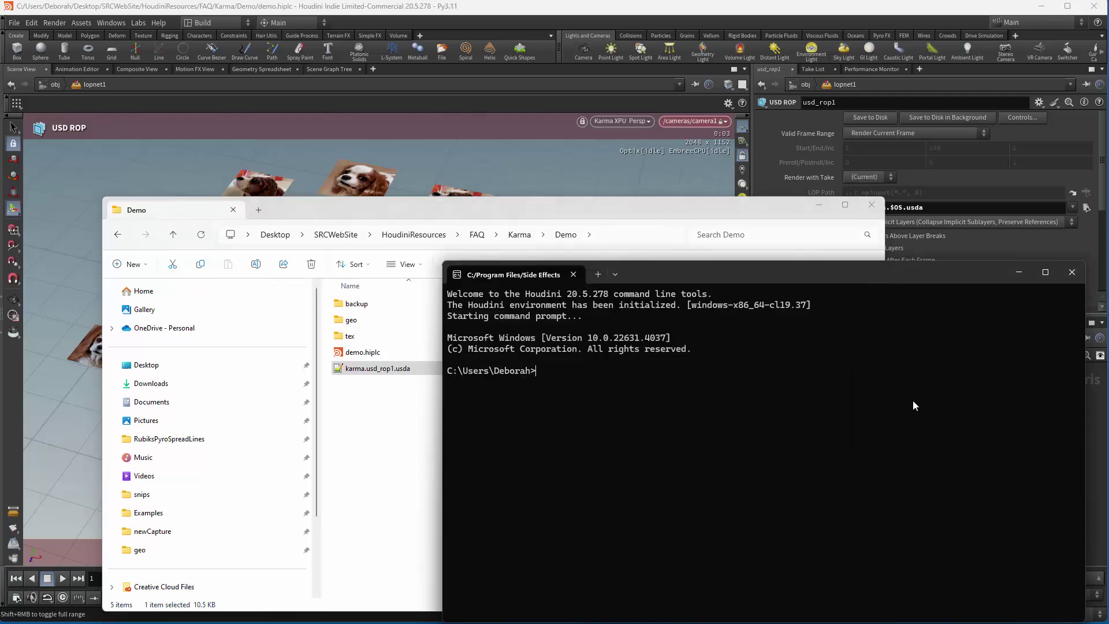
text(cd)
key(ctrl+v)
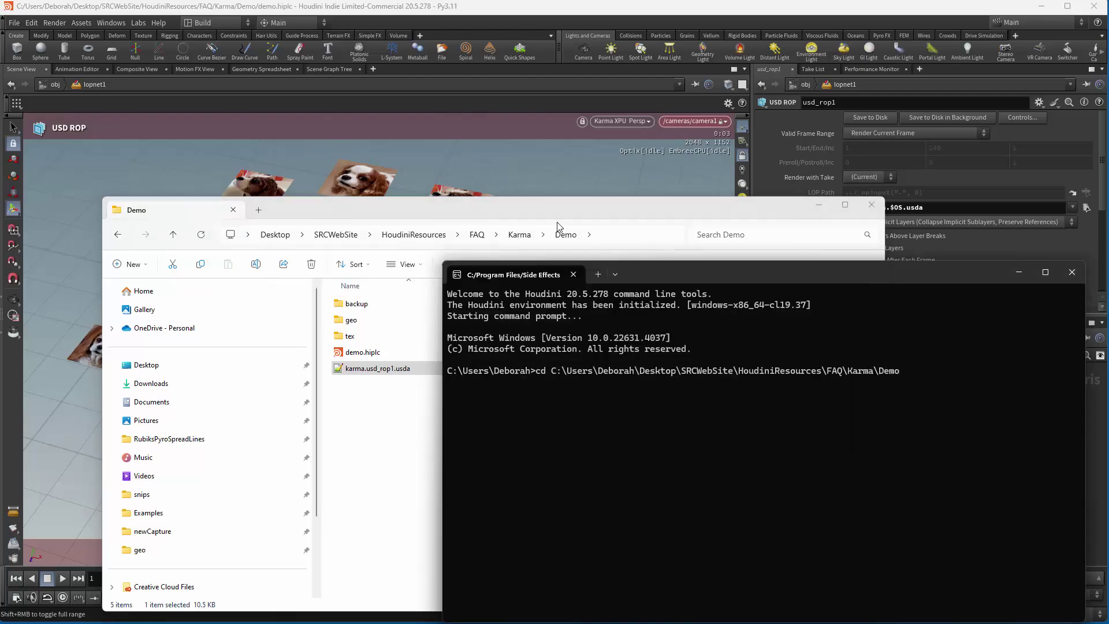
key(Return)
Step: List the folder with dir and run husk on karma.usd_rop1.usda
text(dir)
key(Return)
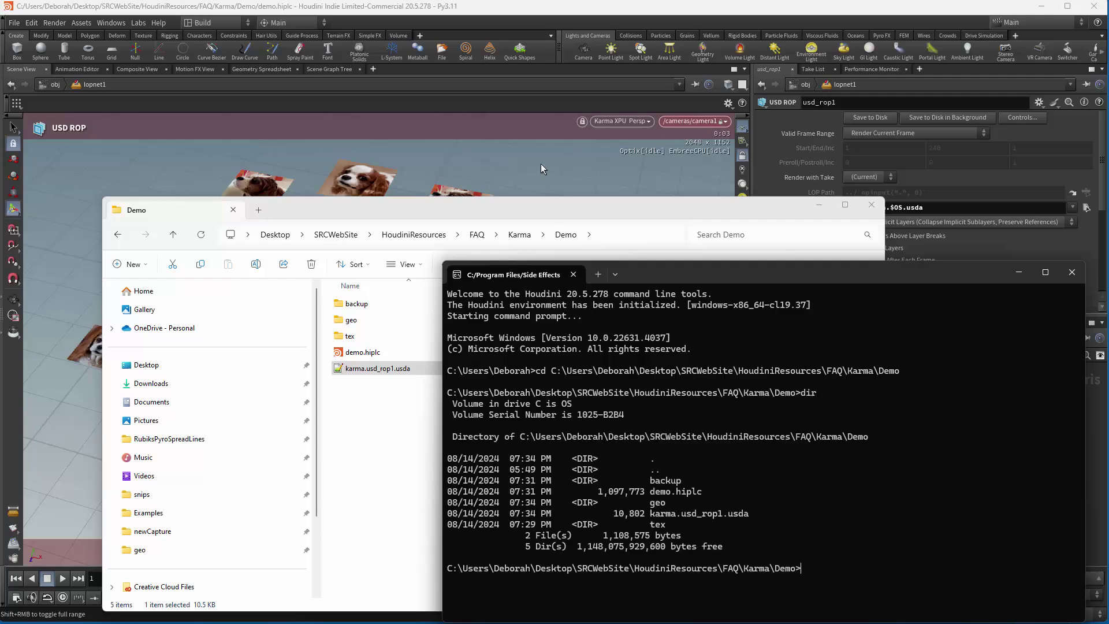
text(husk ka)
key(Tab)
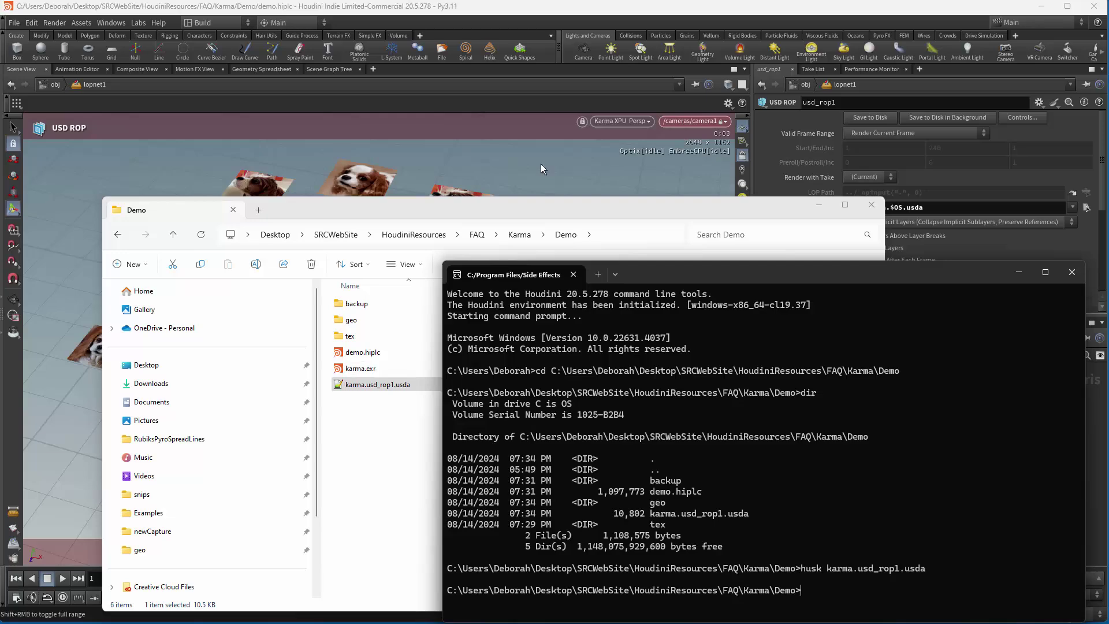
Step: Open karma.exr in MPlay, zoom out, and move the window aside
right_click(366, 369)
mouse_move(414, 429)
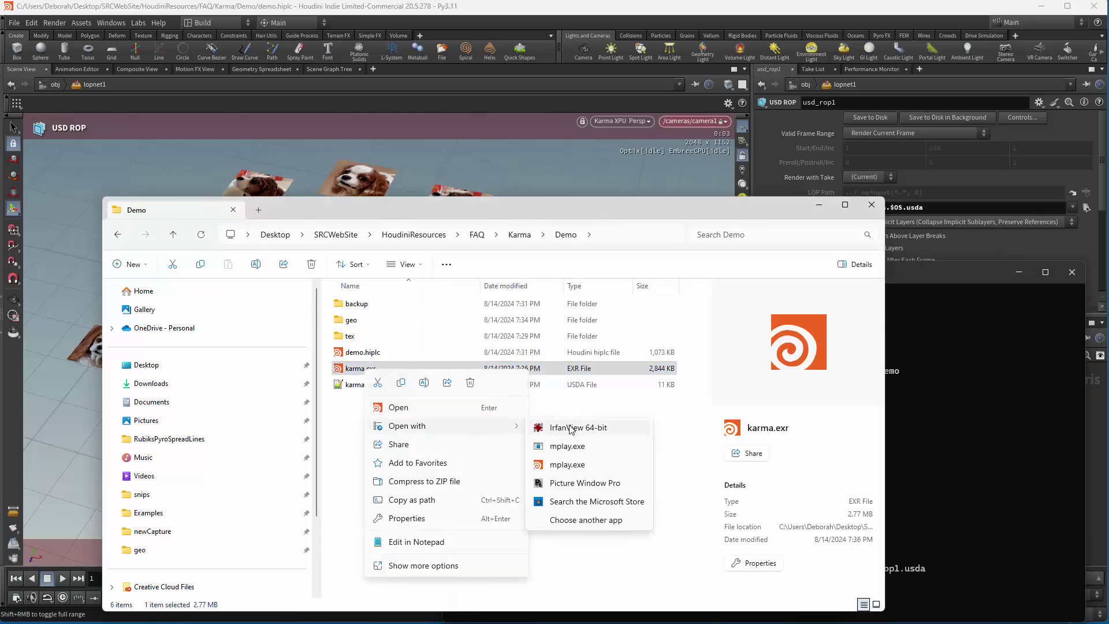
click(567, 464)
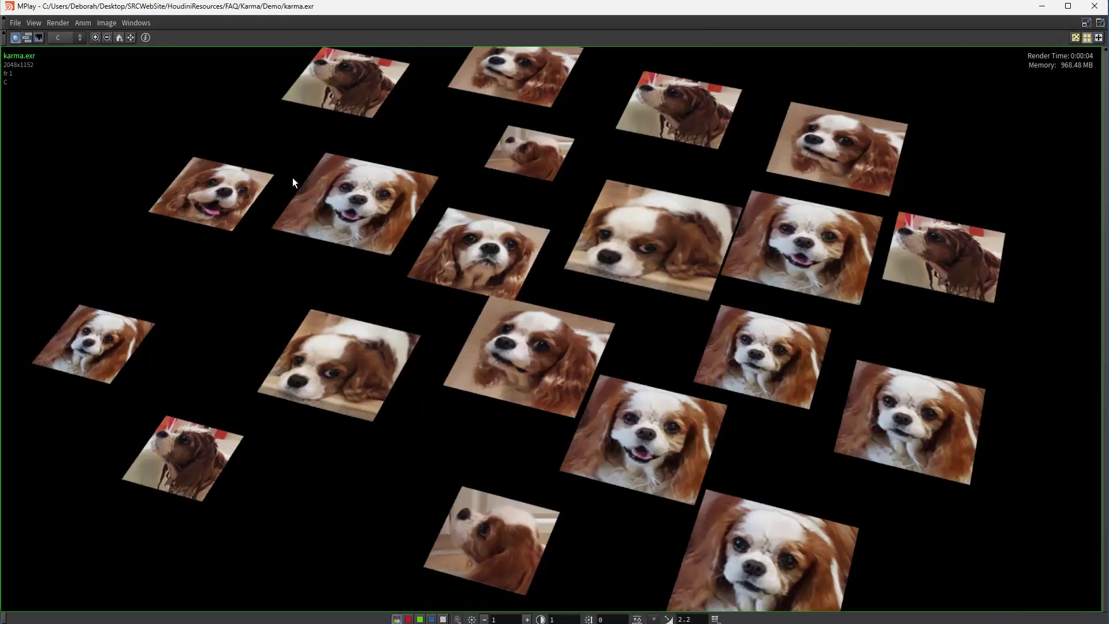
scroll(405, 232, down, 1)
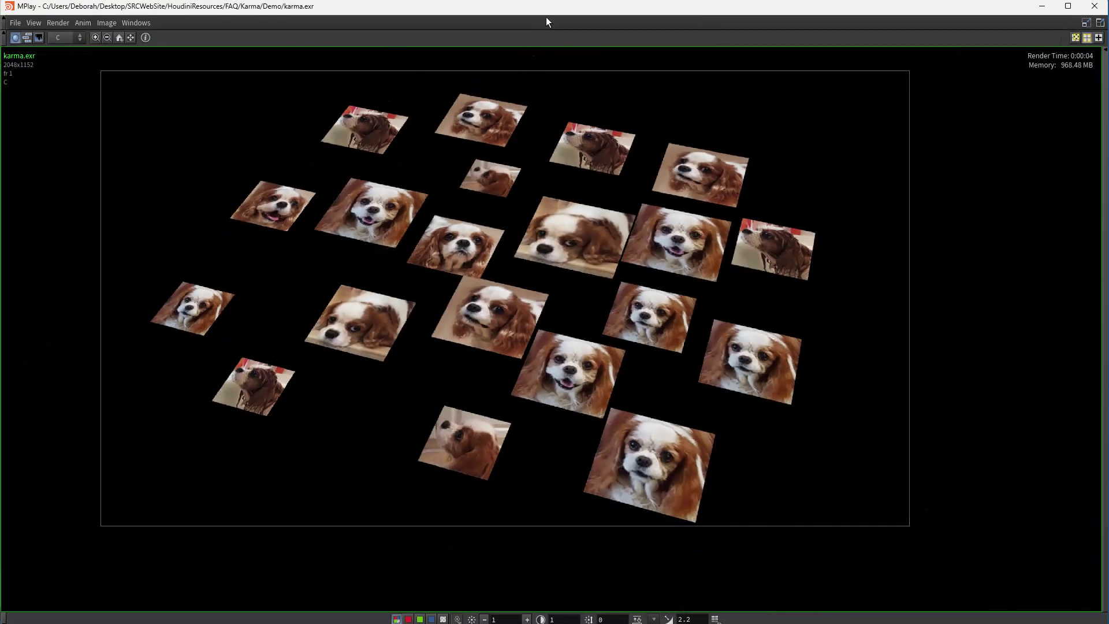
drag(553, 10, 29, 39)
Step: Set rendersettings1's resolution width to 320, then re-export the scene with usd_rop1's Save to Disk
click(820, 205)
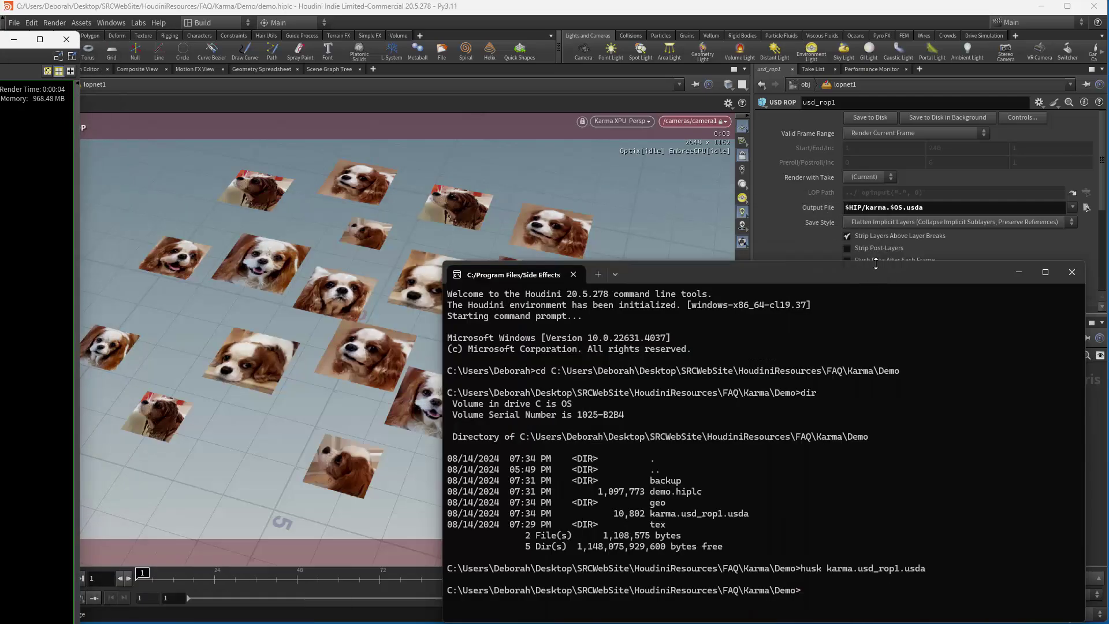
click(1018, 273)
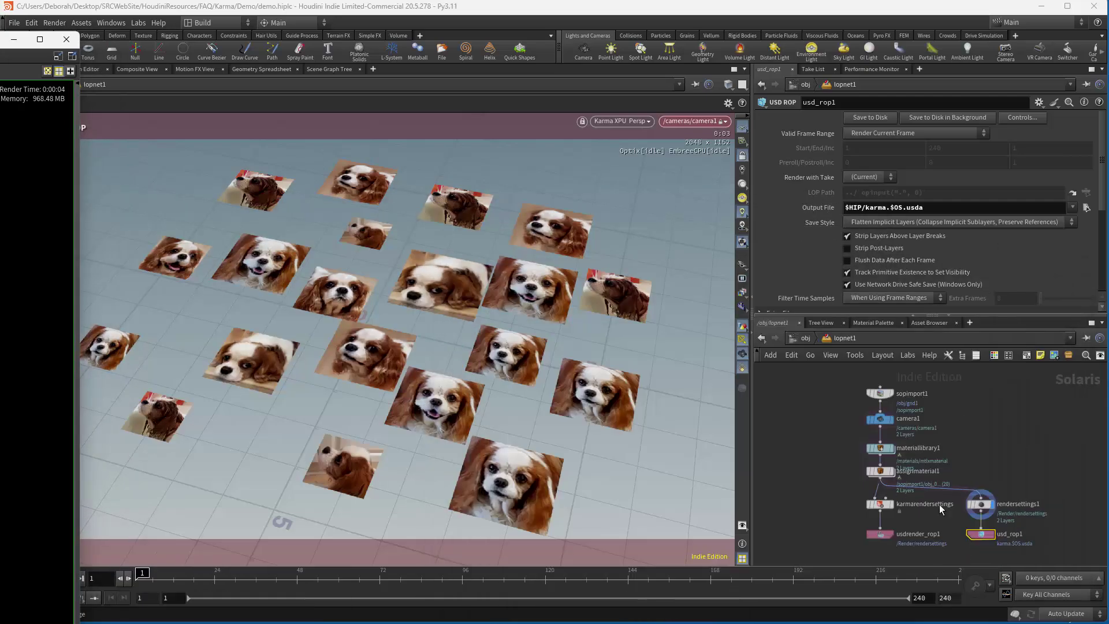
click(985, 511)
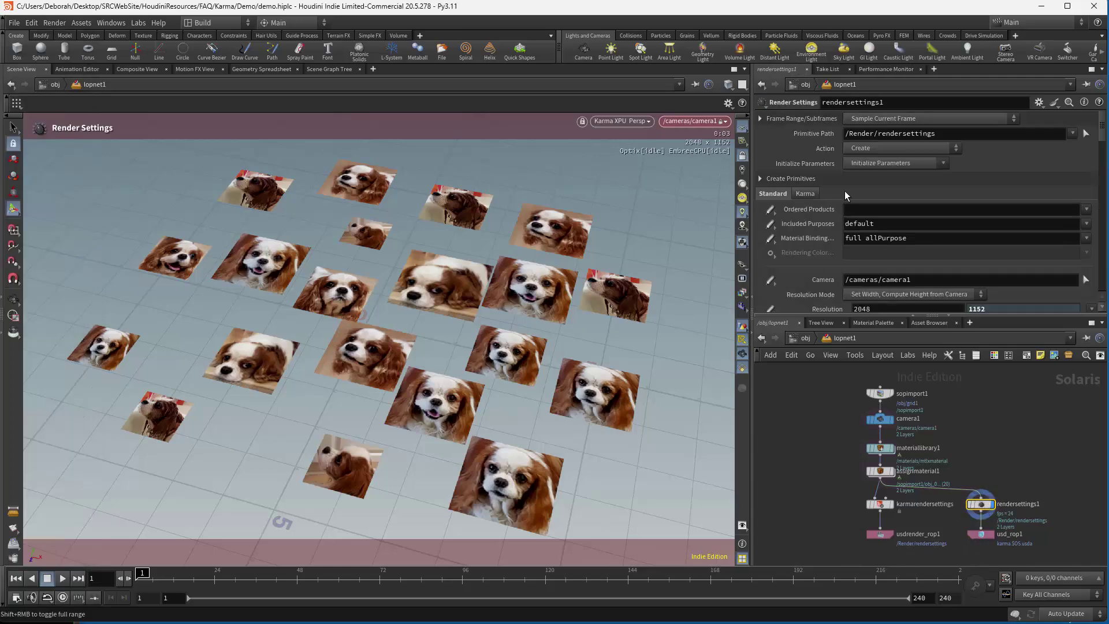
scroll(876, 223, down, 1)
click(866, 294)
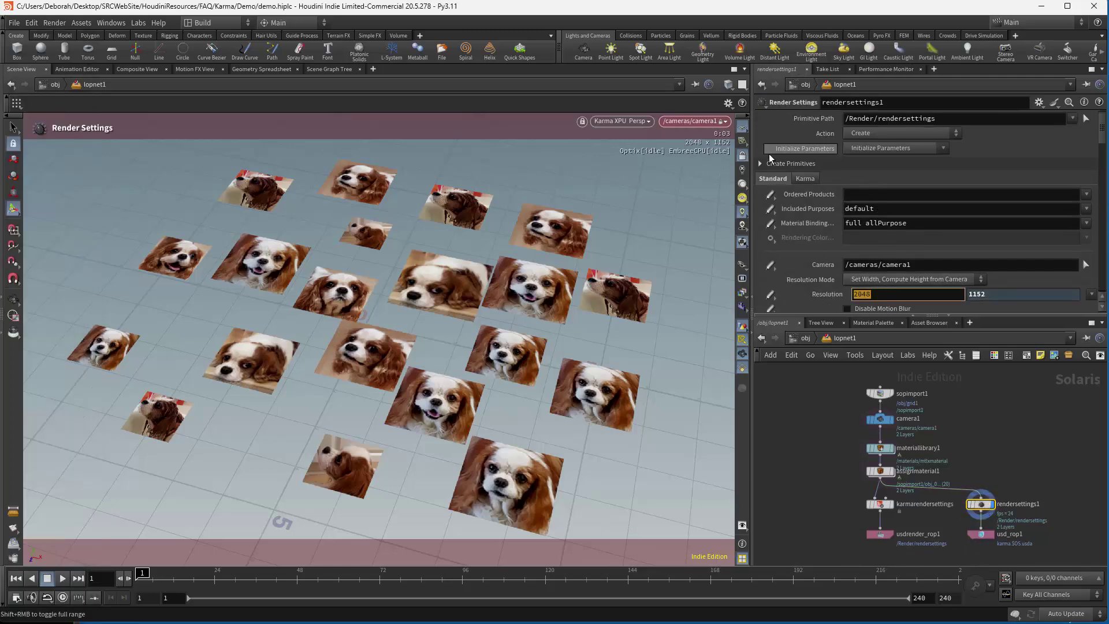
text(320)
key(Return)
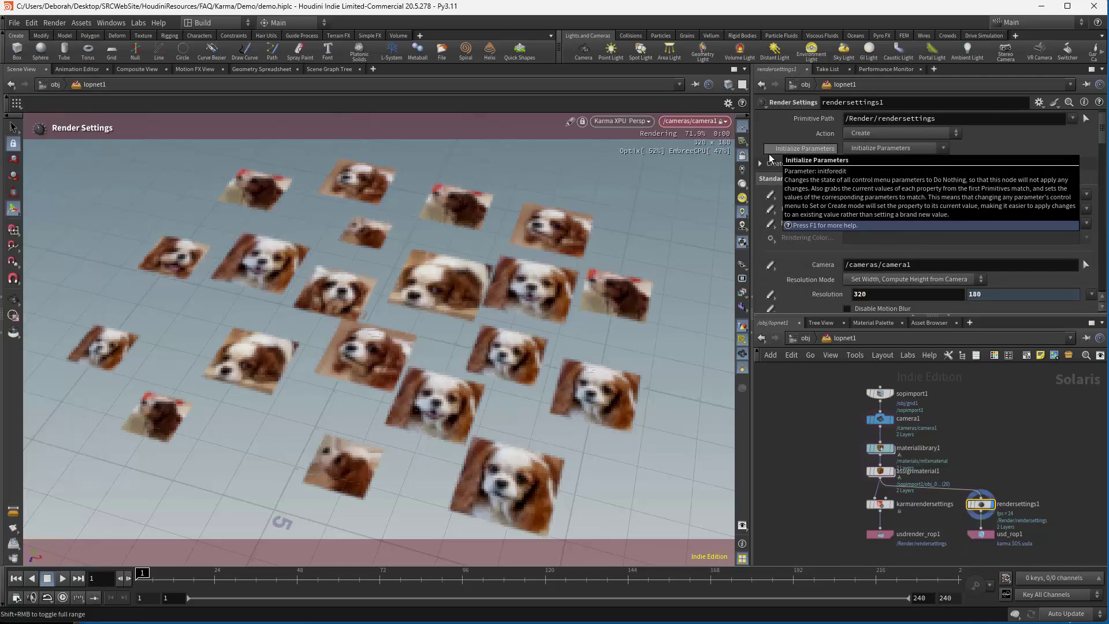
click(981, 534)
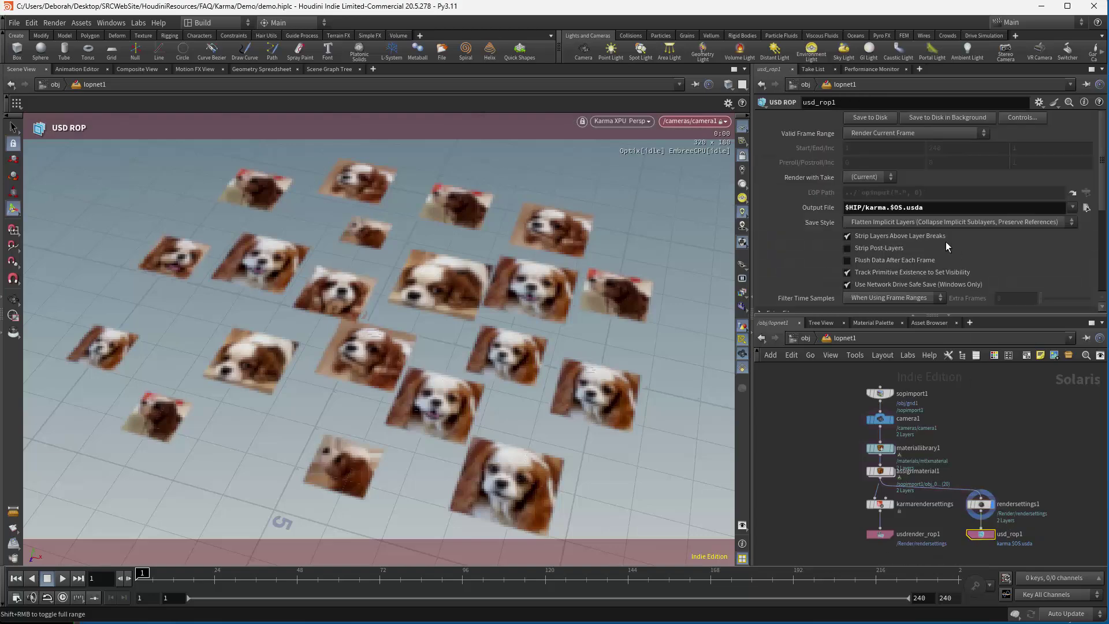
click(869, 117)
Step: Rerun the previous husk command in the terminal to re-render karma.usd_rop1.usda into karma.exr
key(alt+Tab)
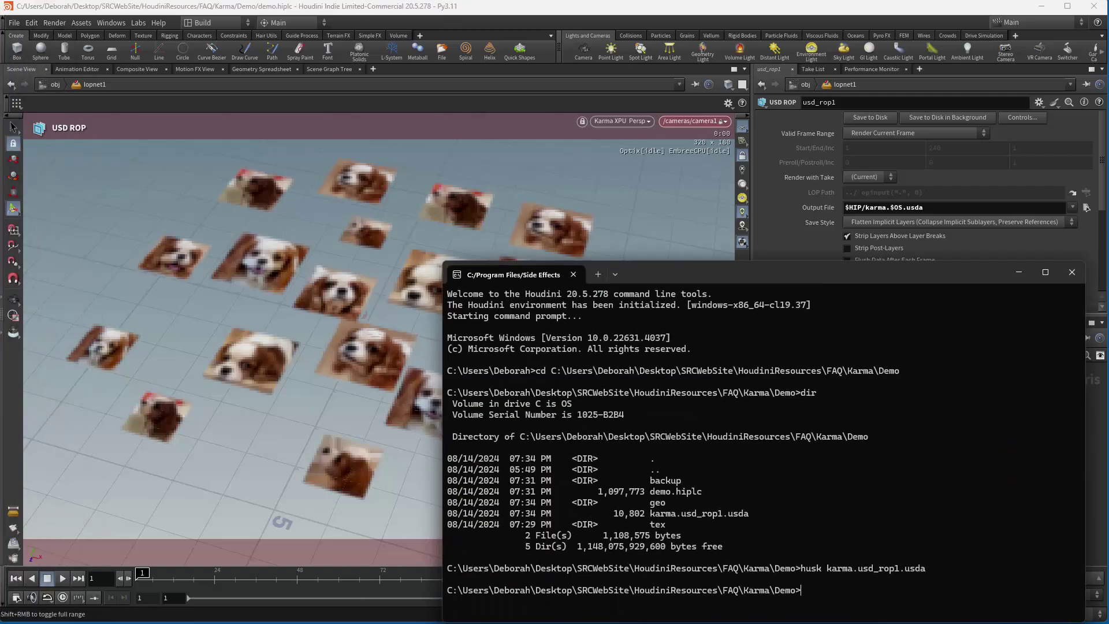
key(Up)
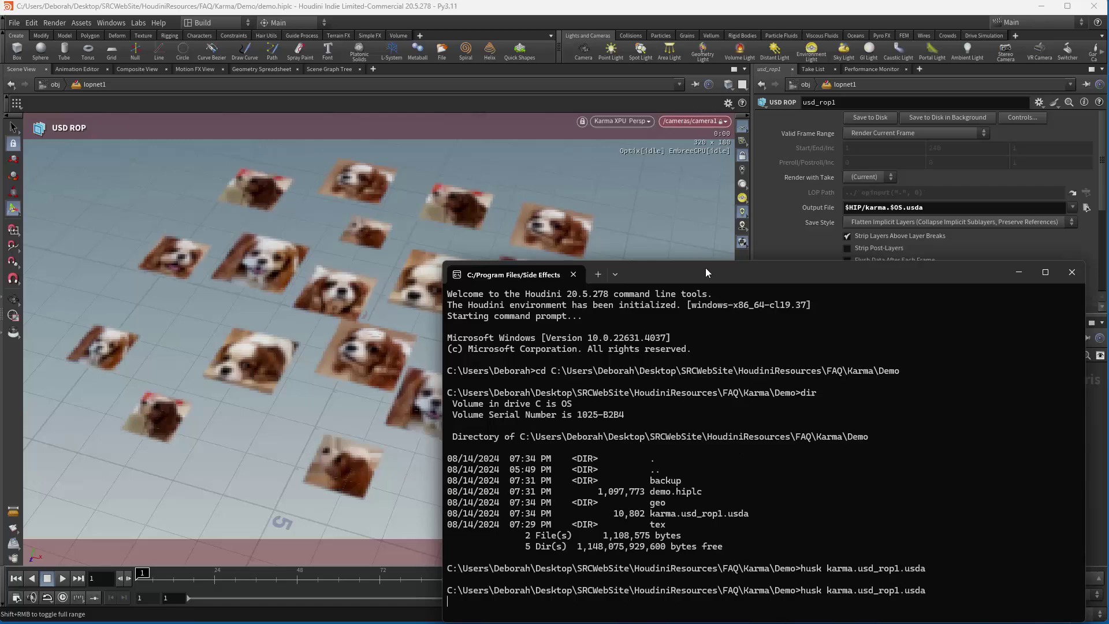
drag(705, 269, 591, 193)
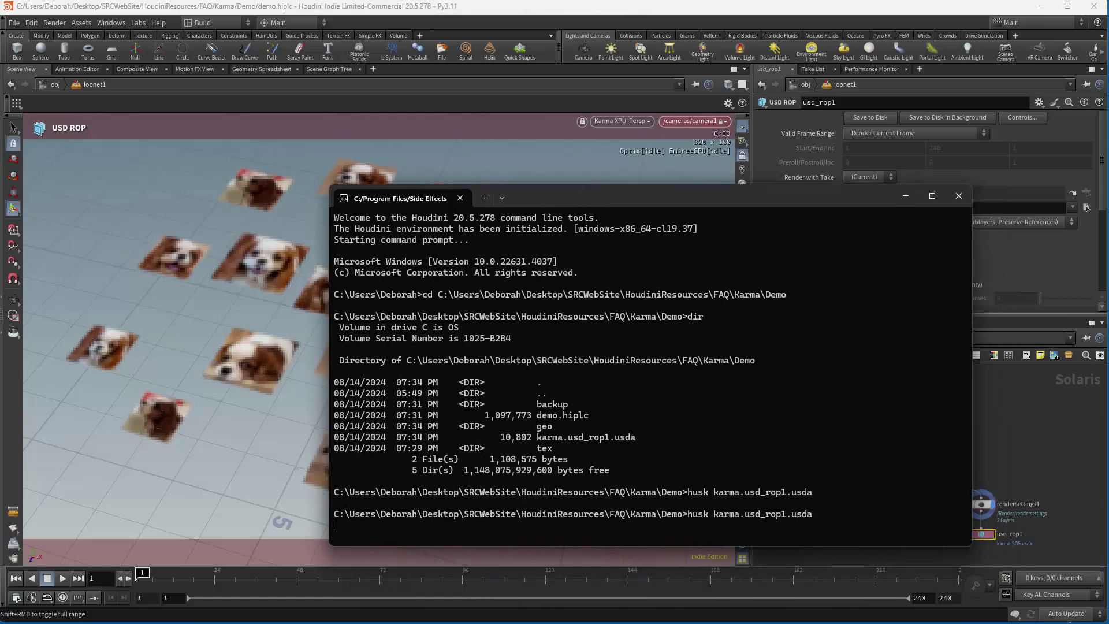
key(Return)
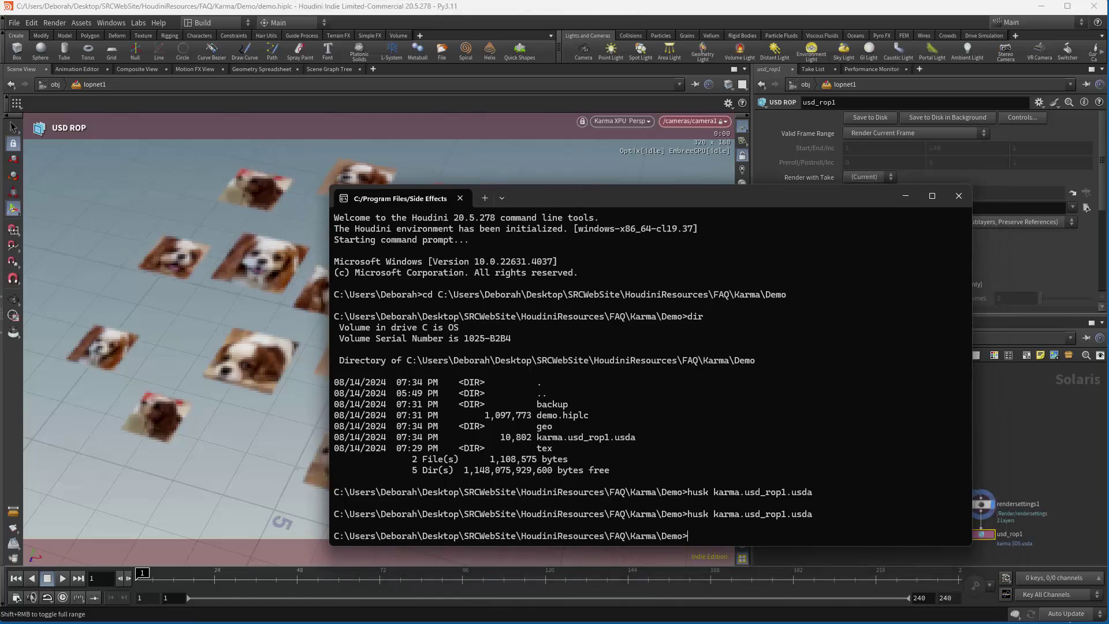
key(alt+Tab)
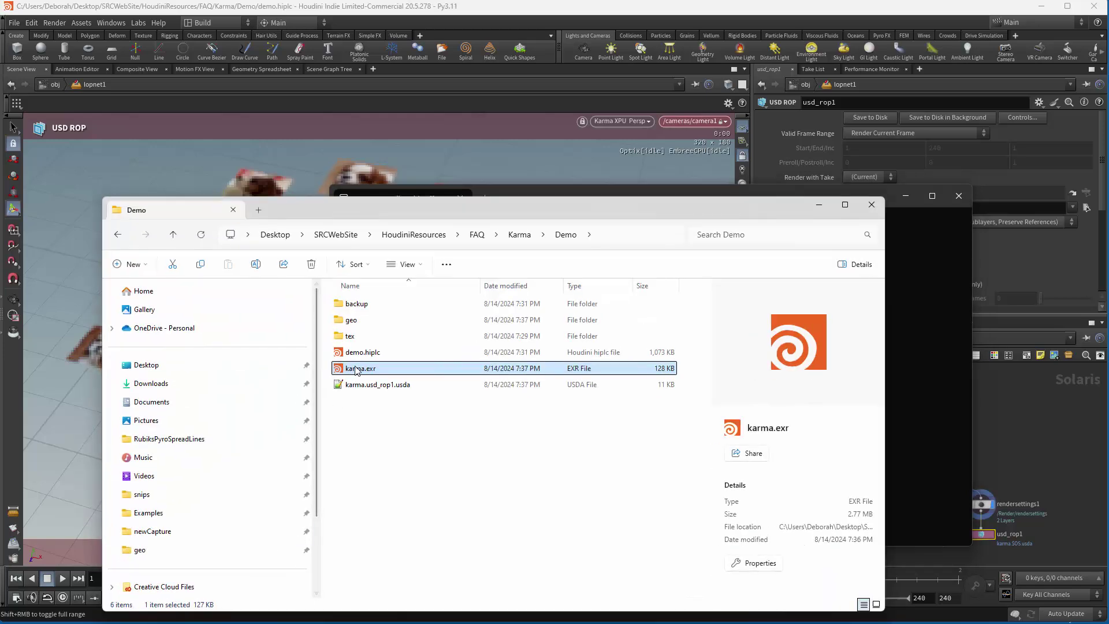
Step: Open the new 320x180 karma.exr in MPlay from File Explorer
right_click(356, 370)
mouse_move(402, 423)
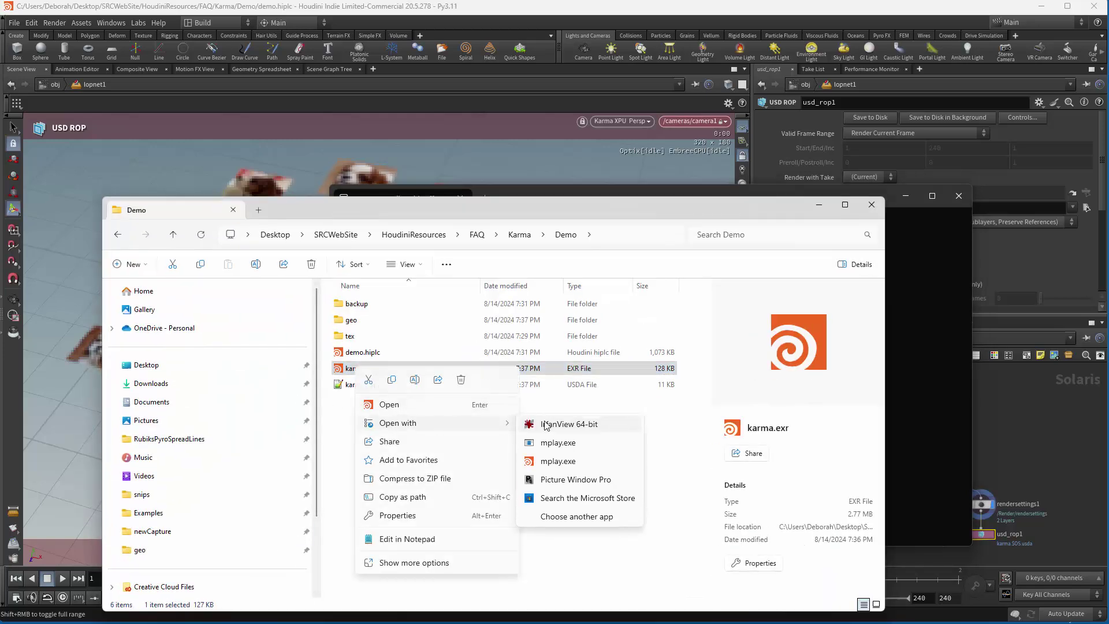
click(551, 462)
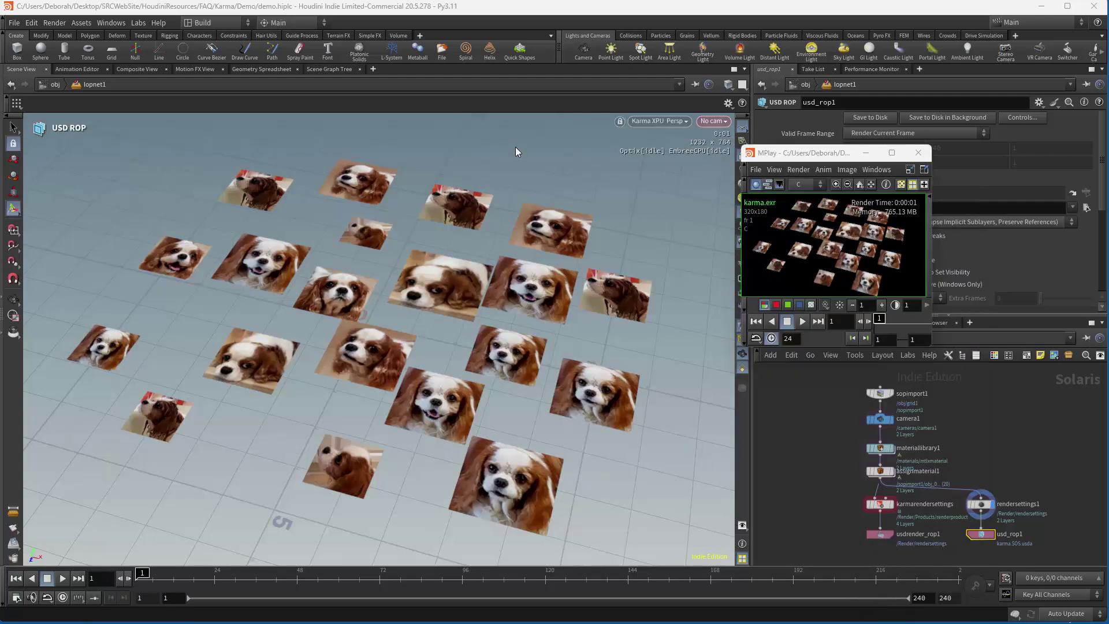
Step: Switch Houdini's viewport renderer to Karma CPU, then back to Houdini GL
click(655, 127)
click(658, 121)
click(664, 173)
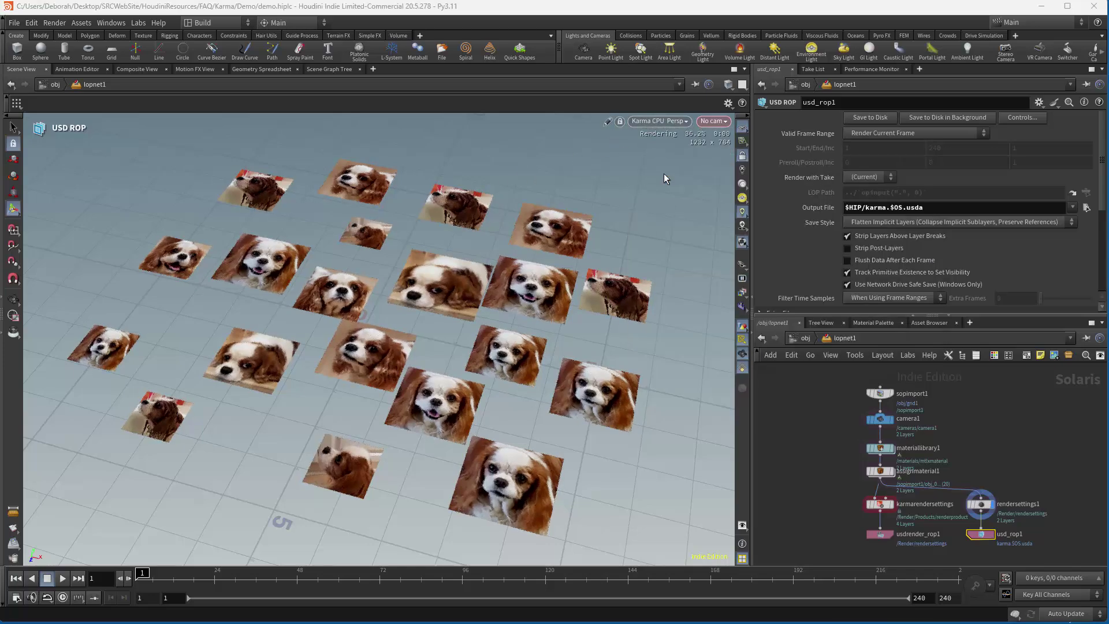
click(662, 121)
click(669, 164)
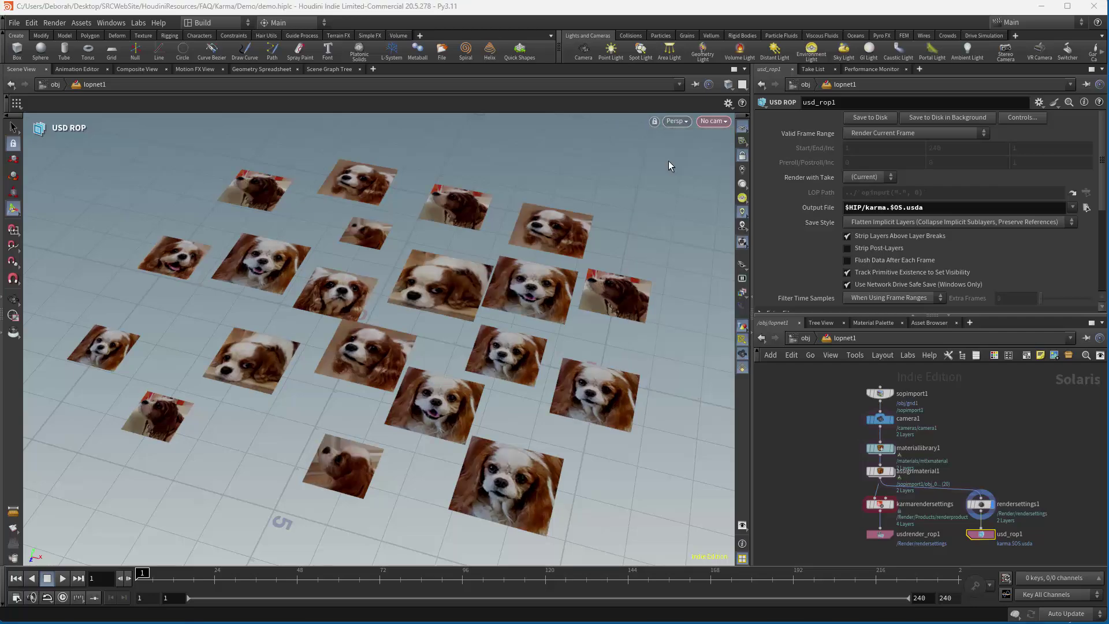